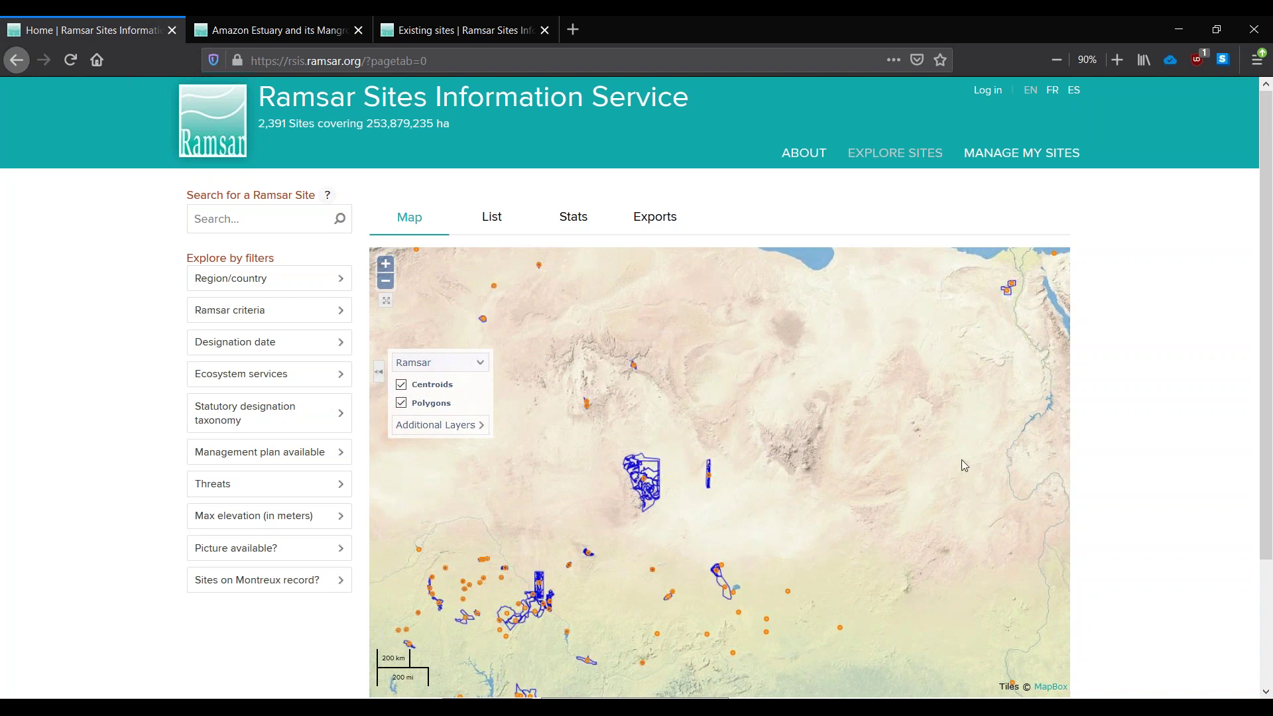
# Step: Switch the site map's background from Natural Earth to Bing Satellite
pyautogui.scroll(-3, 1154, 439)
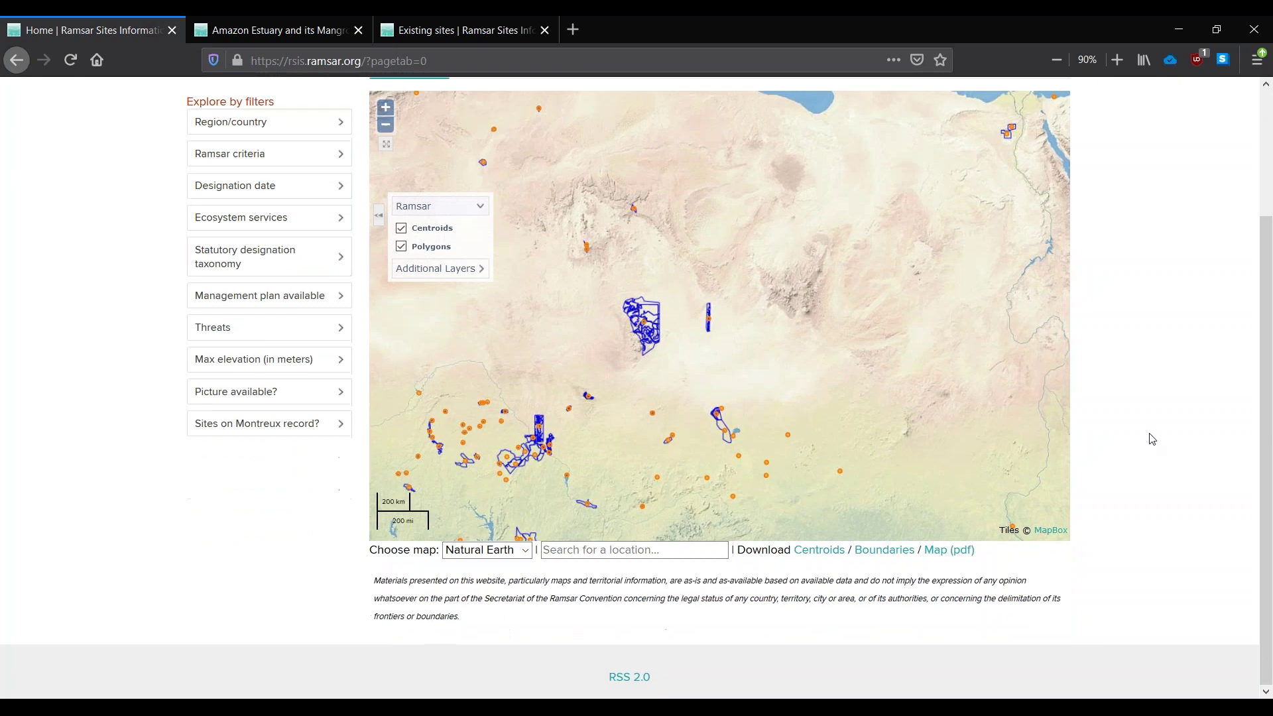
pyautogui.click(487, 550)
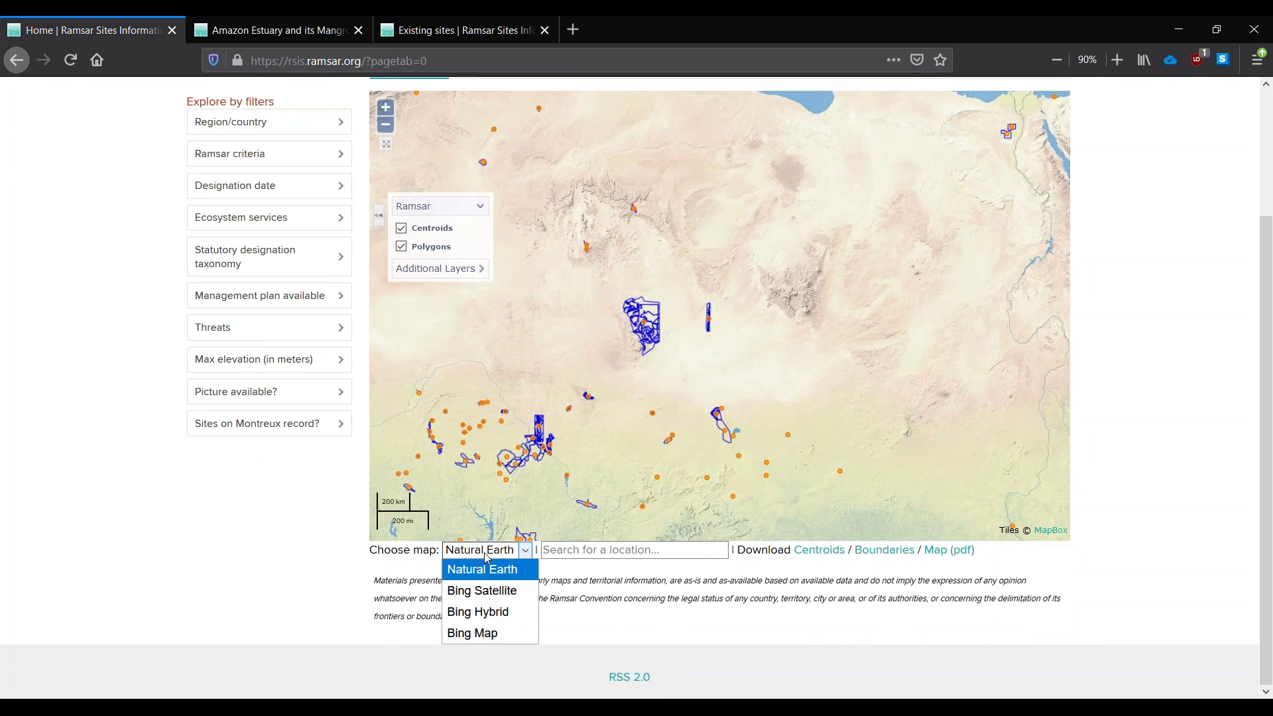
pyautogui.click(488, 591)
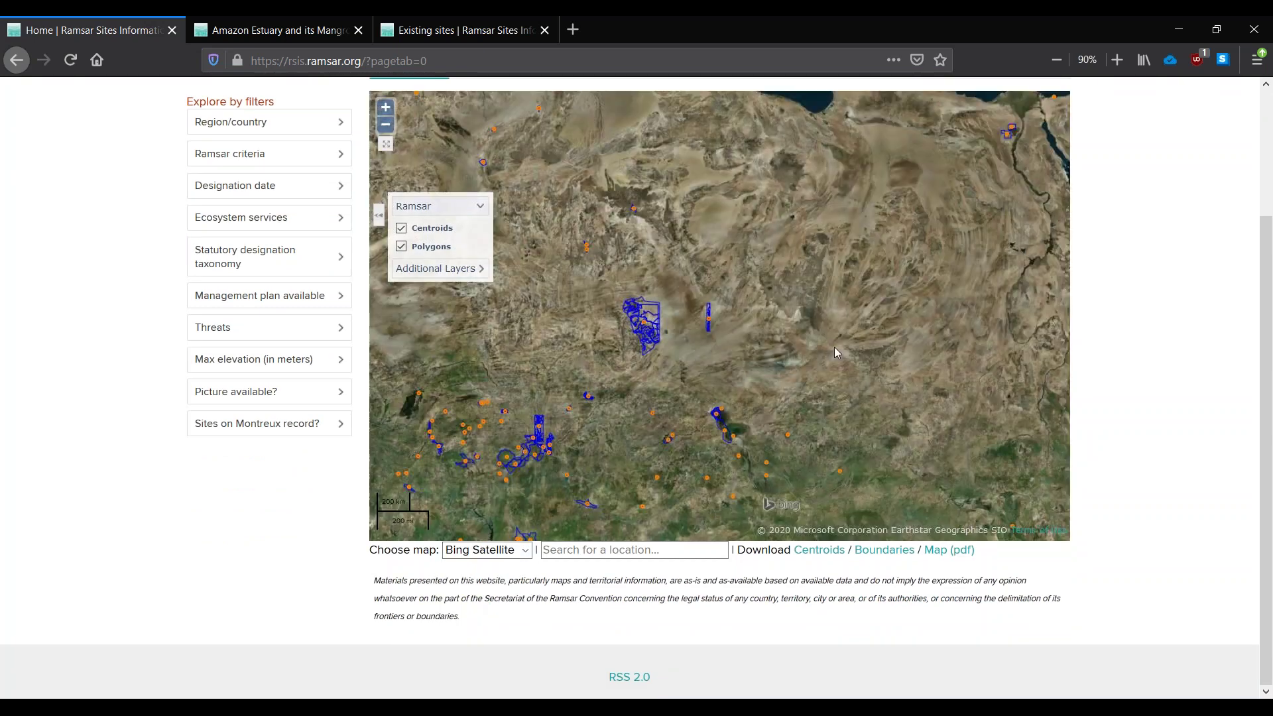
# Step: Change the map background to Bing Map and look closer at the West African Ramsar Sites
pyautogui.scroll(-2, 833, 347)
pyautogui.click(487, 550)
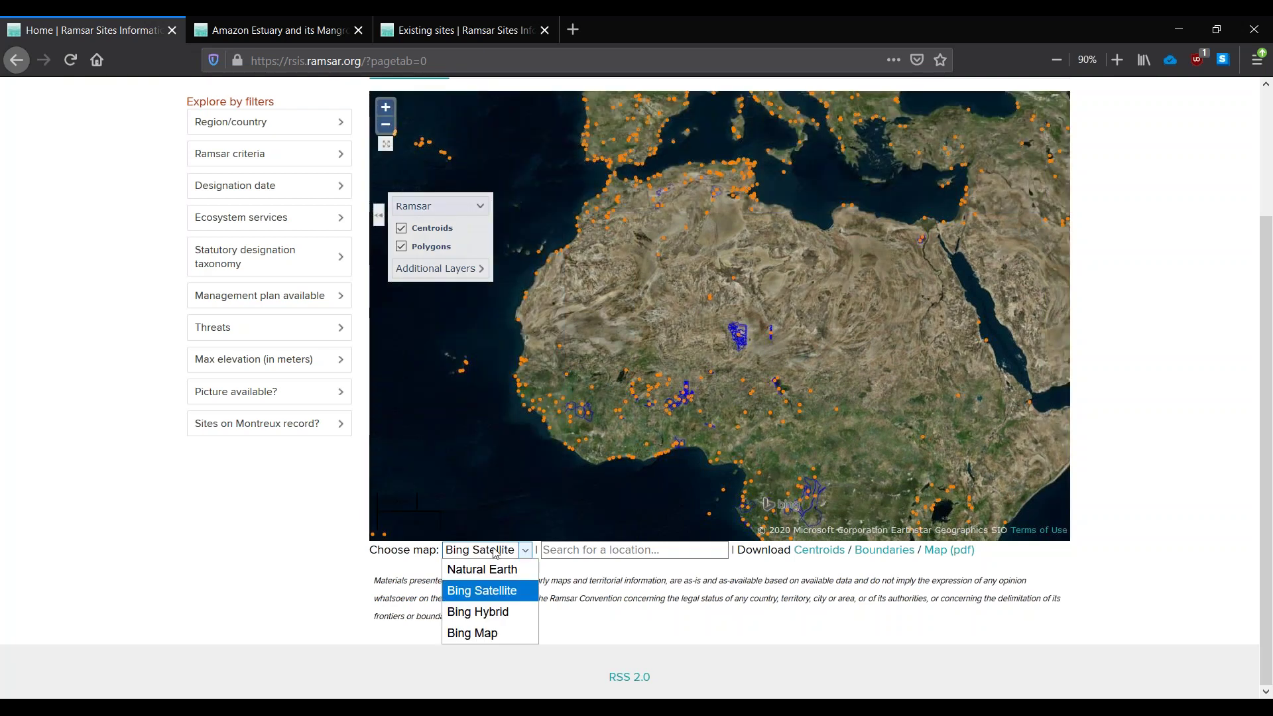
pyautogui.click(491, 630)
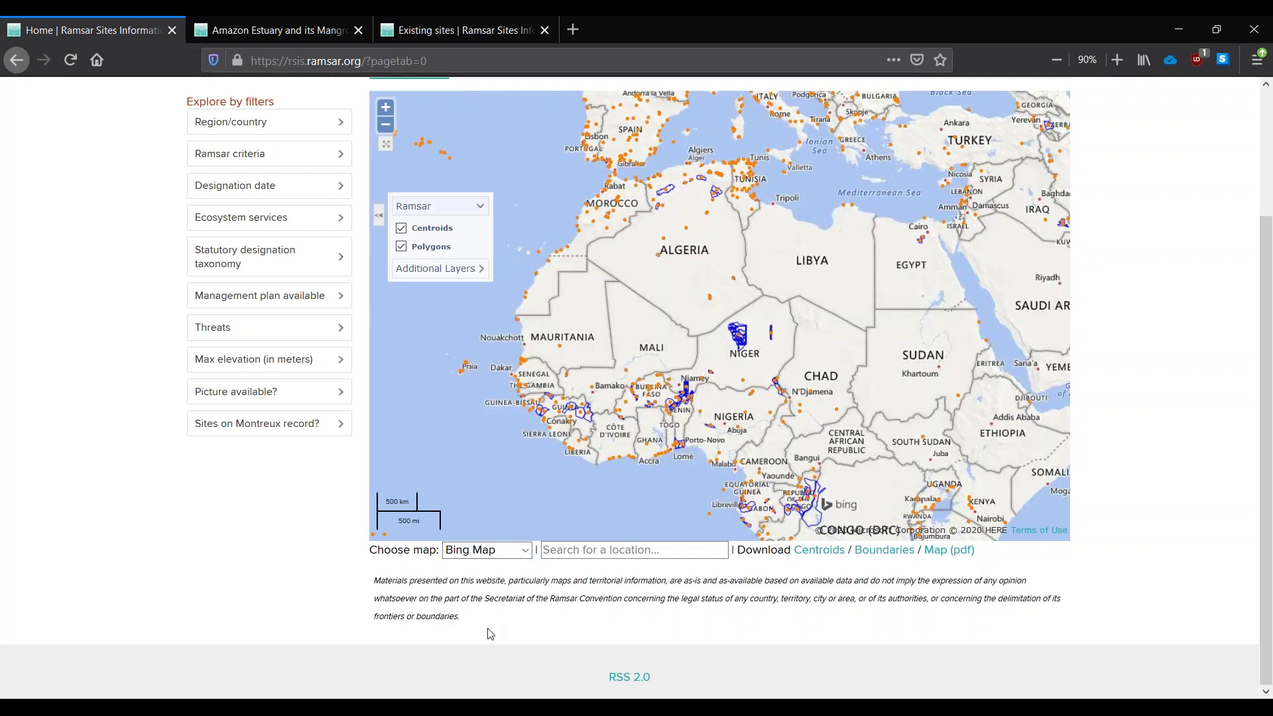
pyautogui.scroll(2, 587, 486)
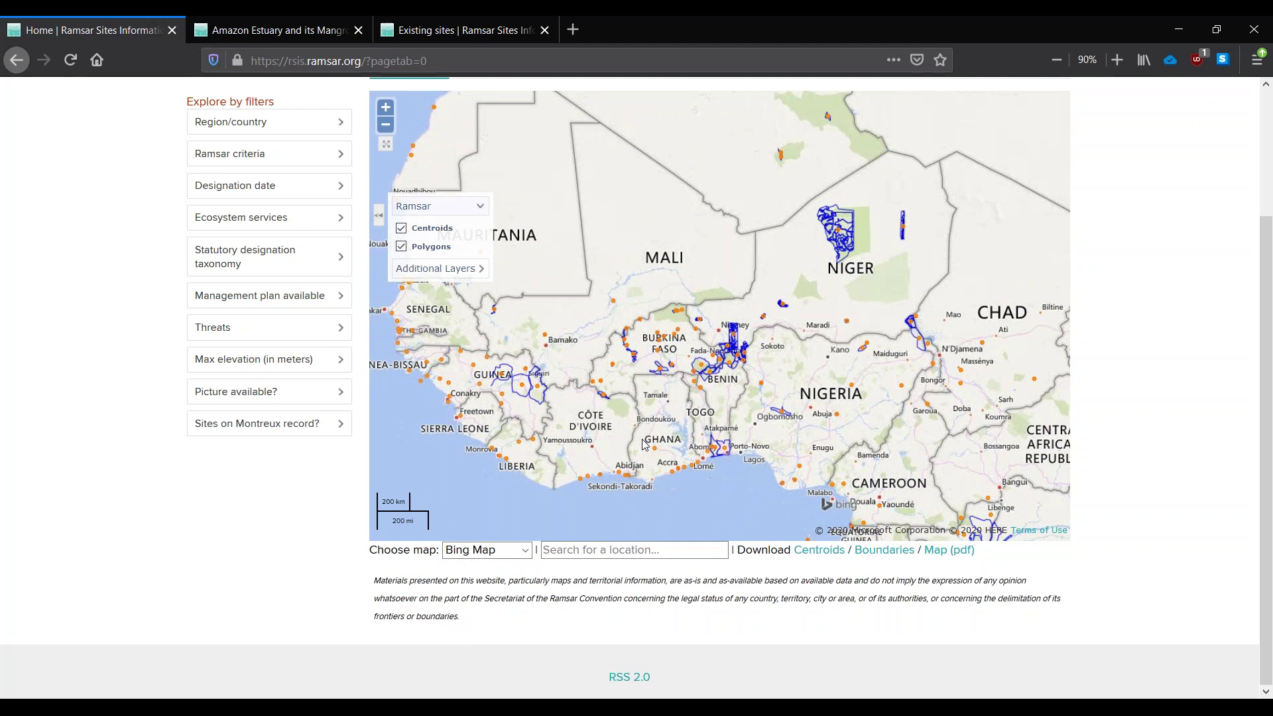
# Step: Show all Ramsar Sites as a list sorted by designation date
pyautogui.scroll(3, 1160, 426)
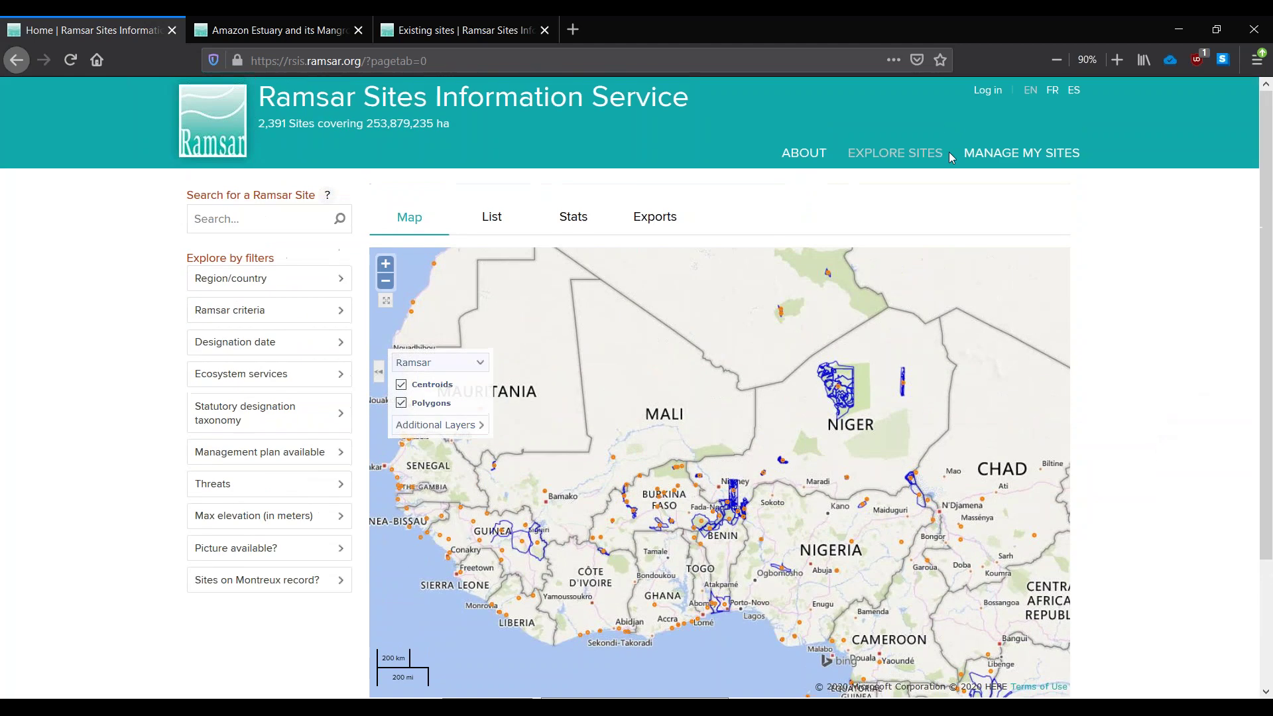
pyautogui.click(498, 229)
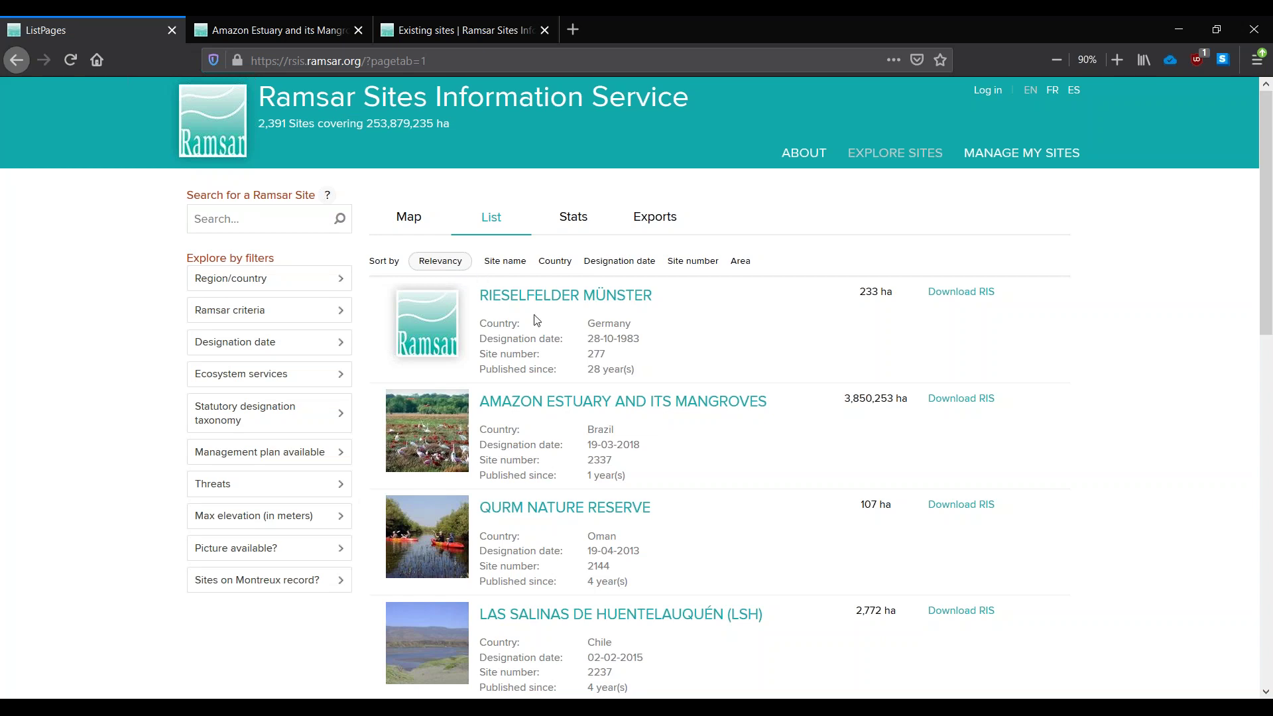
pyautogui.click(611, 266)
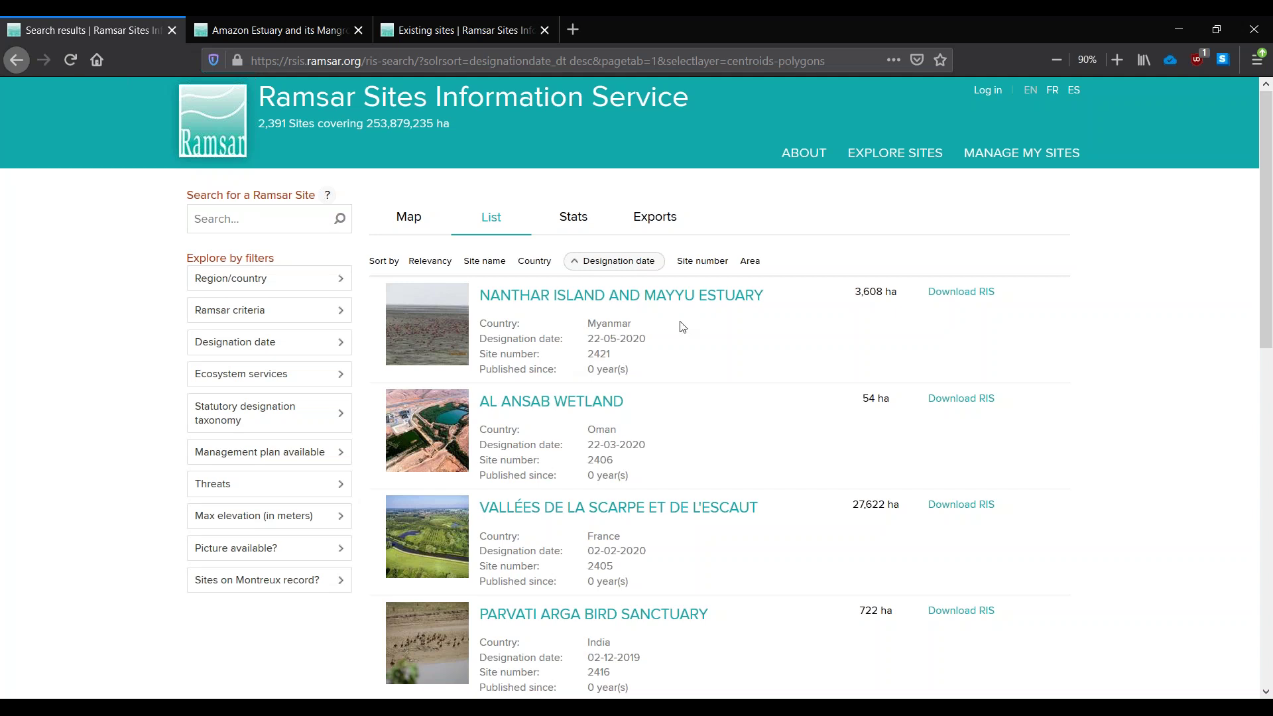
# Step: Examine the statistics charts of sites by year, by region and by Ramsar criteria
pyautogui.click(583, 229)
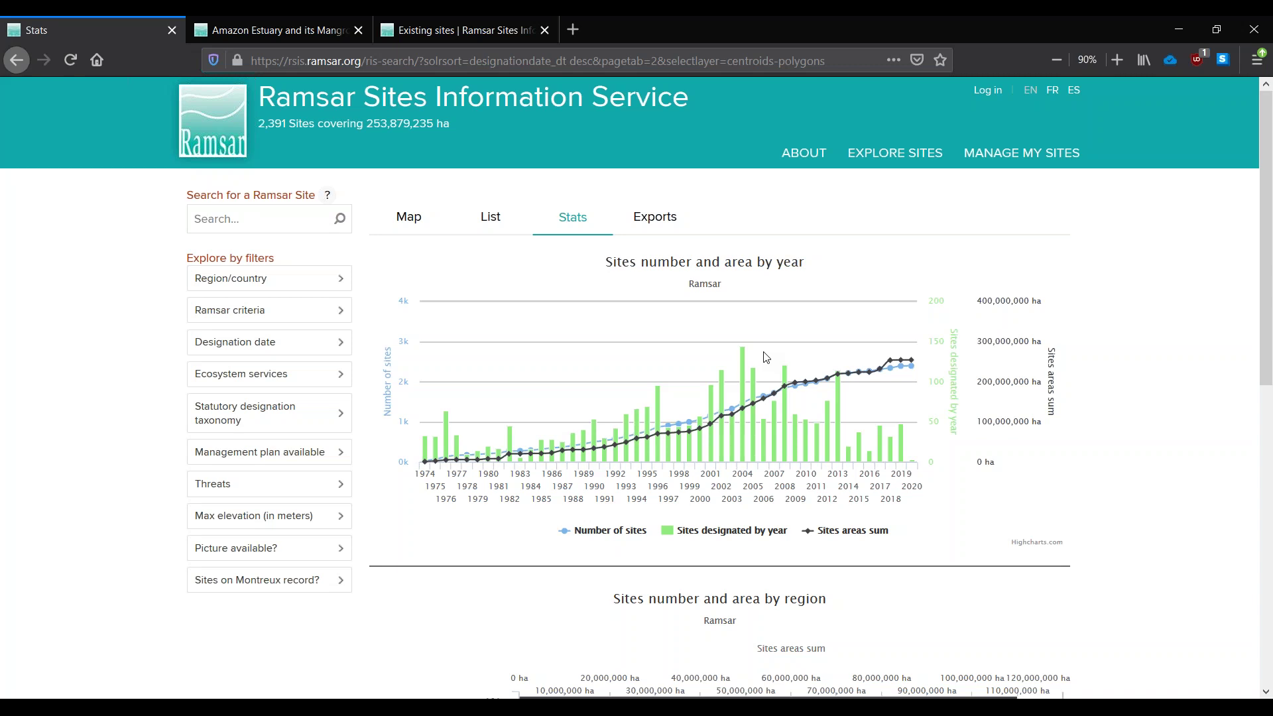
pyautogui.scroll(-5, 1120, 463)
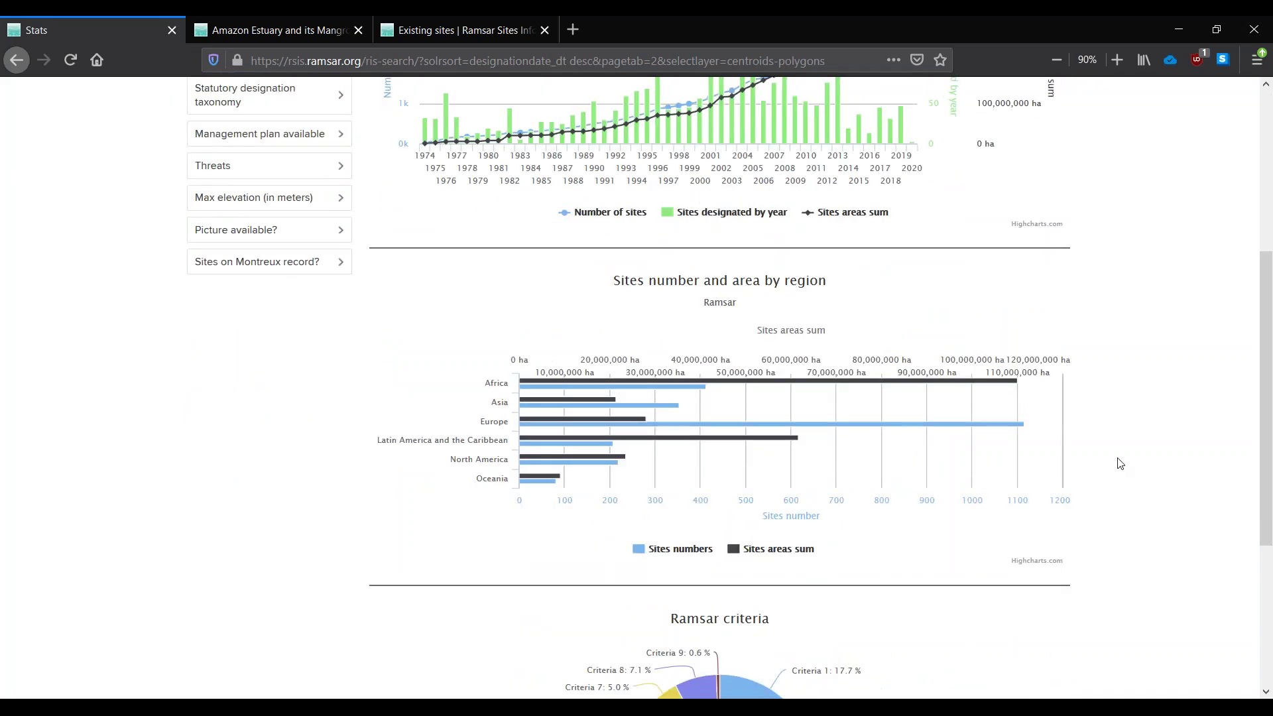
pyautogui.scroll(-5, 1119, 464)
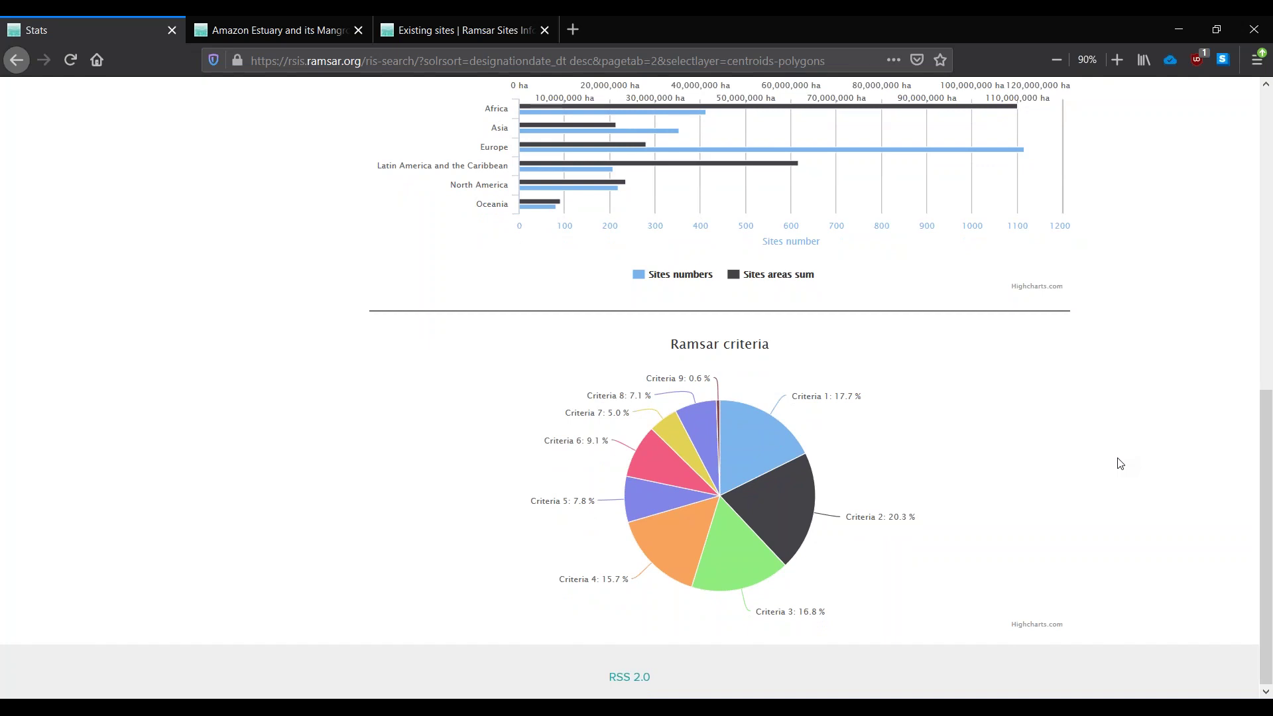
pyautogui.scroll(10, 1119, 463)
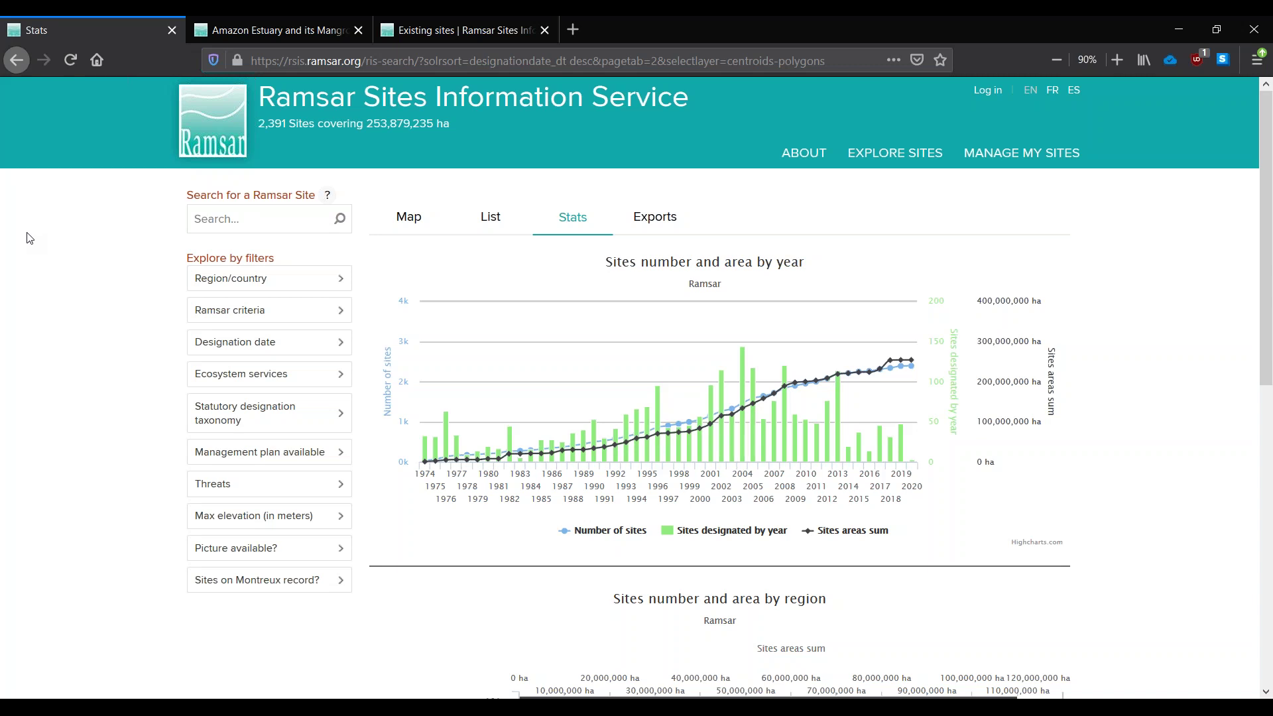
# Step: Search the Ramsar Sites for "numenius" and show the results on the map
pyautogui.click(231, 214)
pyautogui.write('numenius')
pyautogui.press('Return')
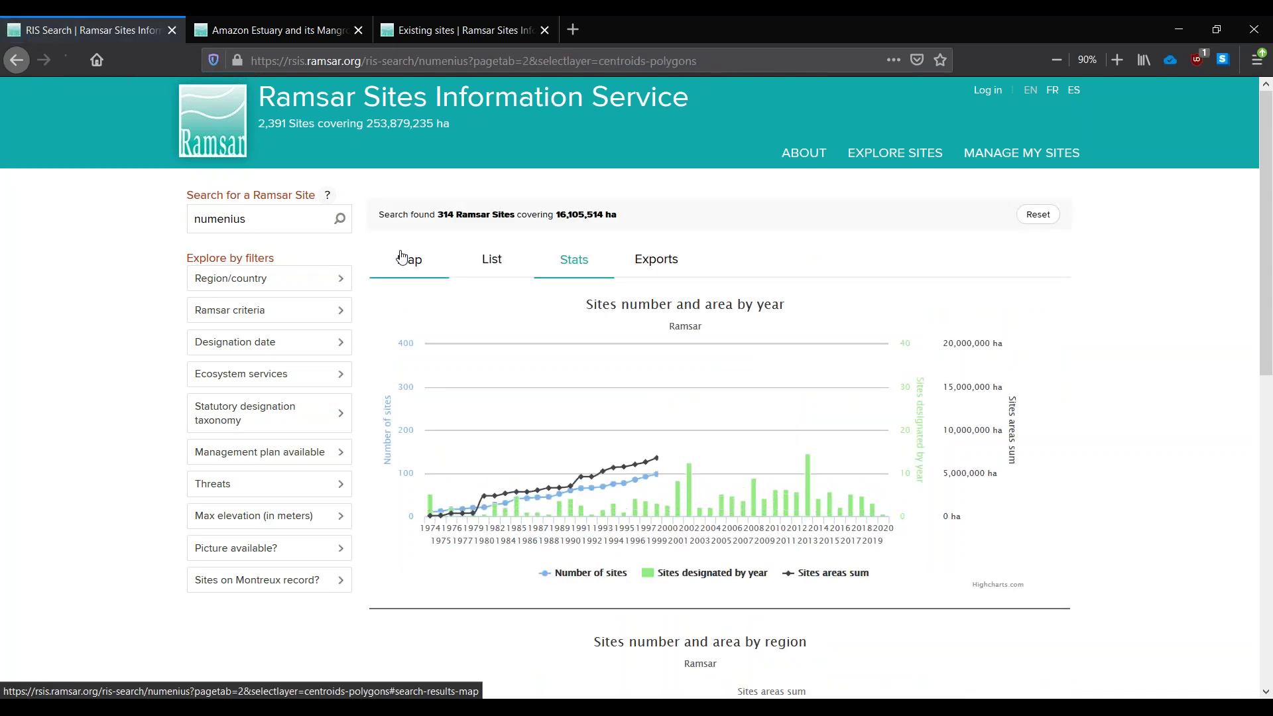
pyautogui.click(401, 256)
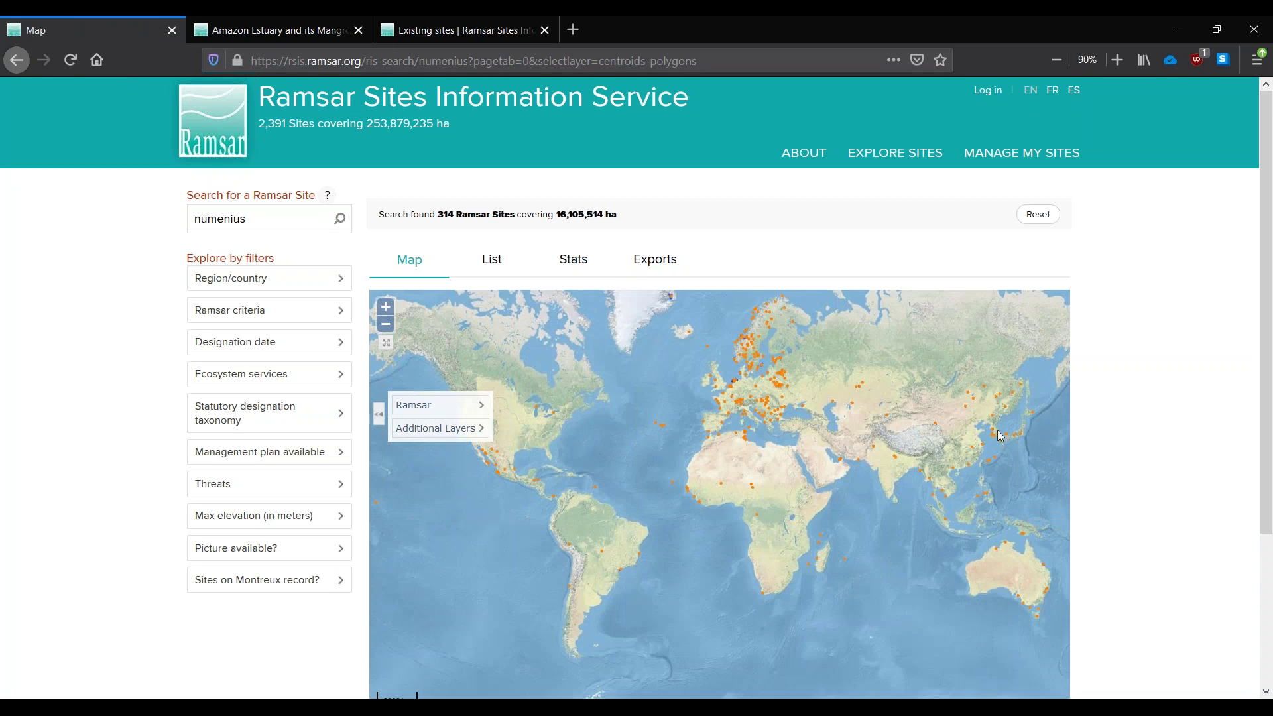
# Step: View the search results as a list and as statistics, and consult the search help
pyautogui.click(502, 263)
pyautogui.click(573, 259)
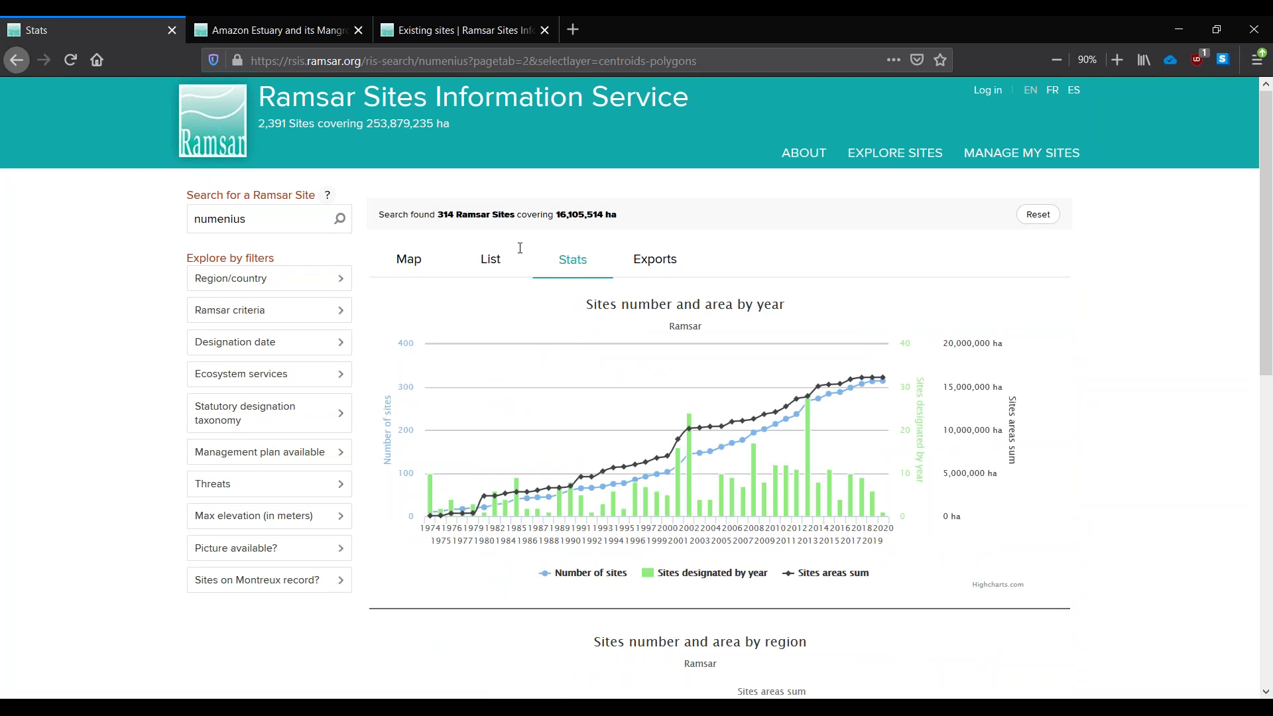
pyautogui.click(330, 198)
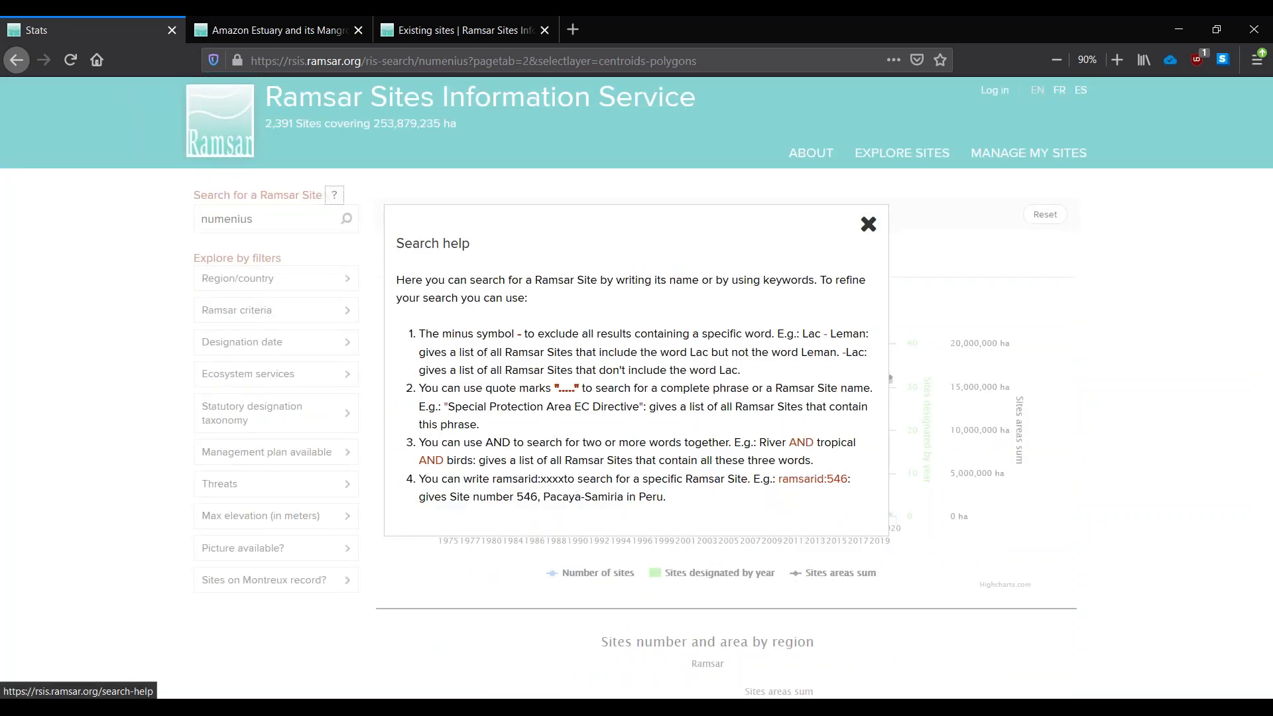
pyautogui.click(868, 224)
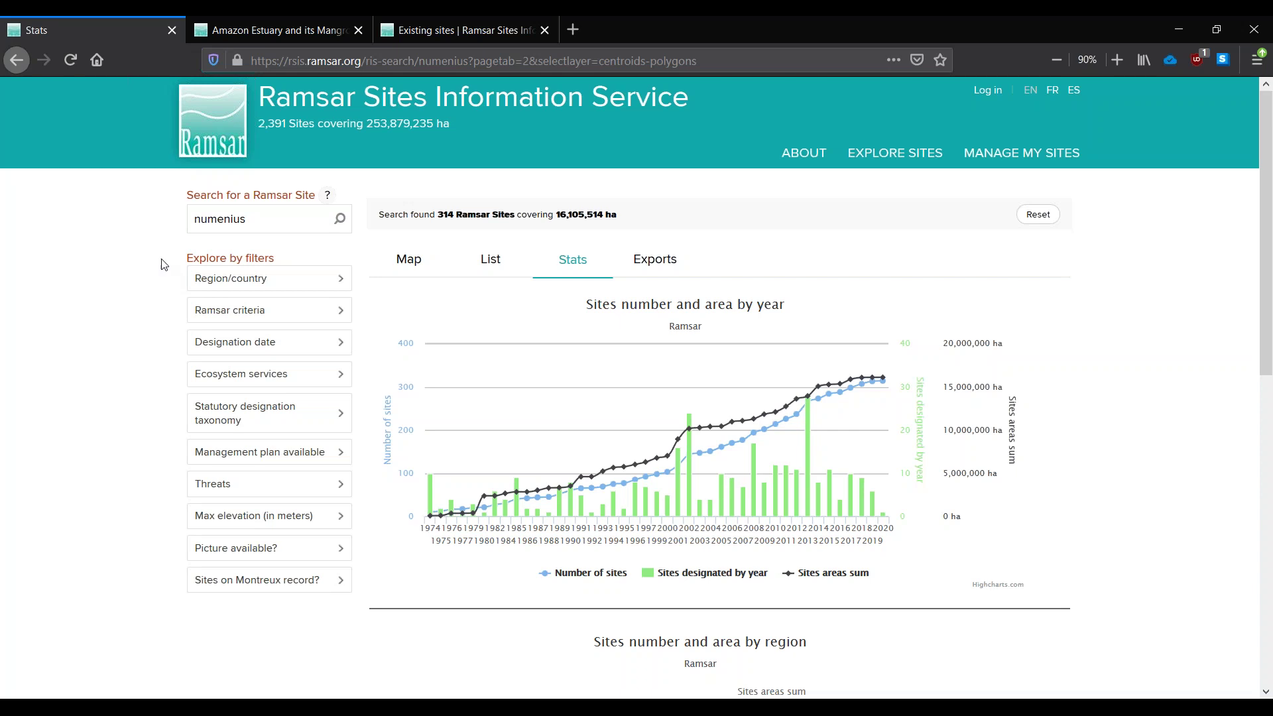
# Step: Filter the "numenius" results to the Africa region and show the matching sites as a list
pyautogui.click(244, 284)
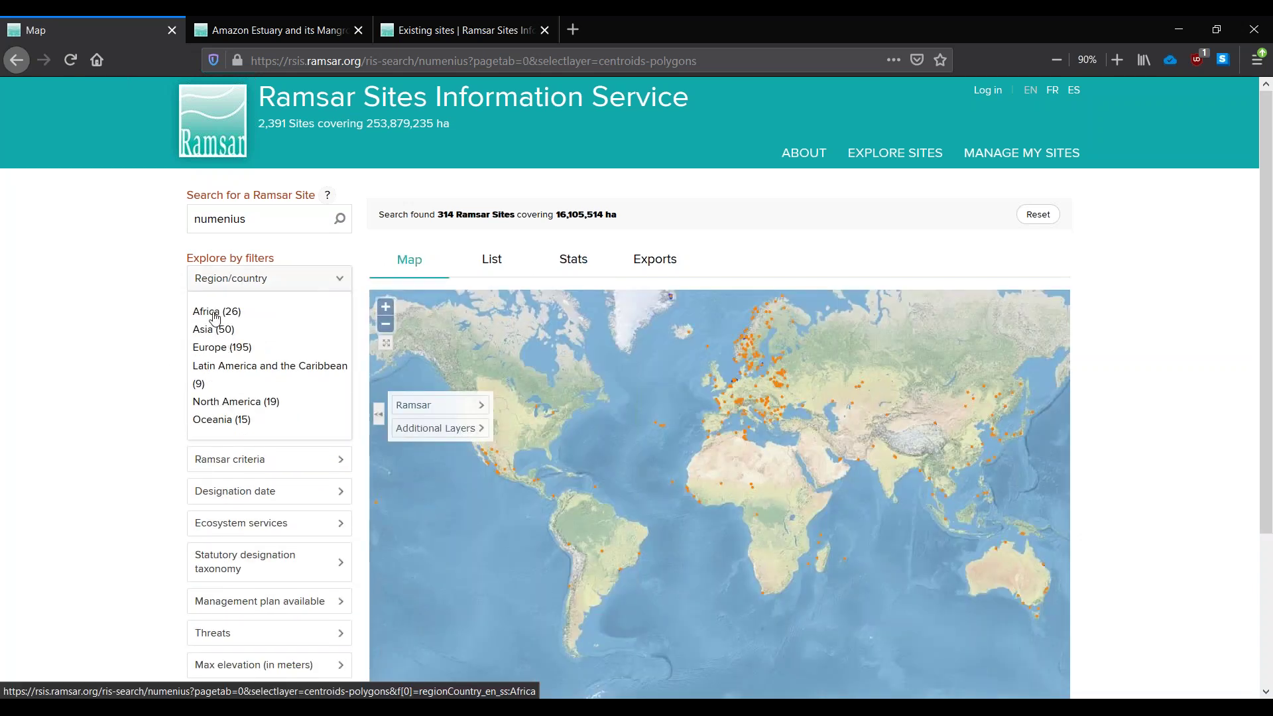
pyautogui.click(215, 312)
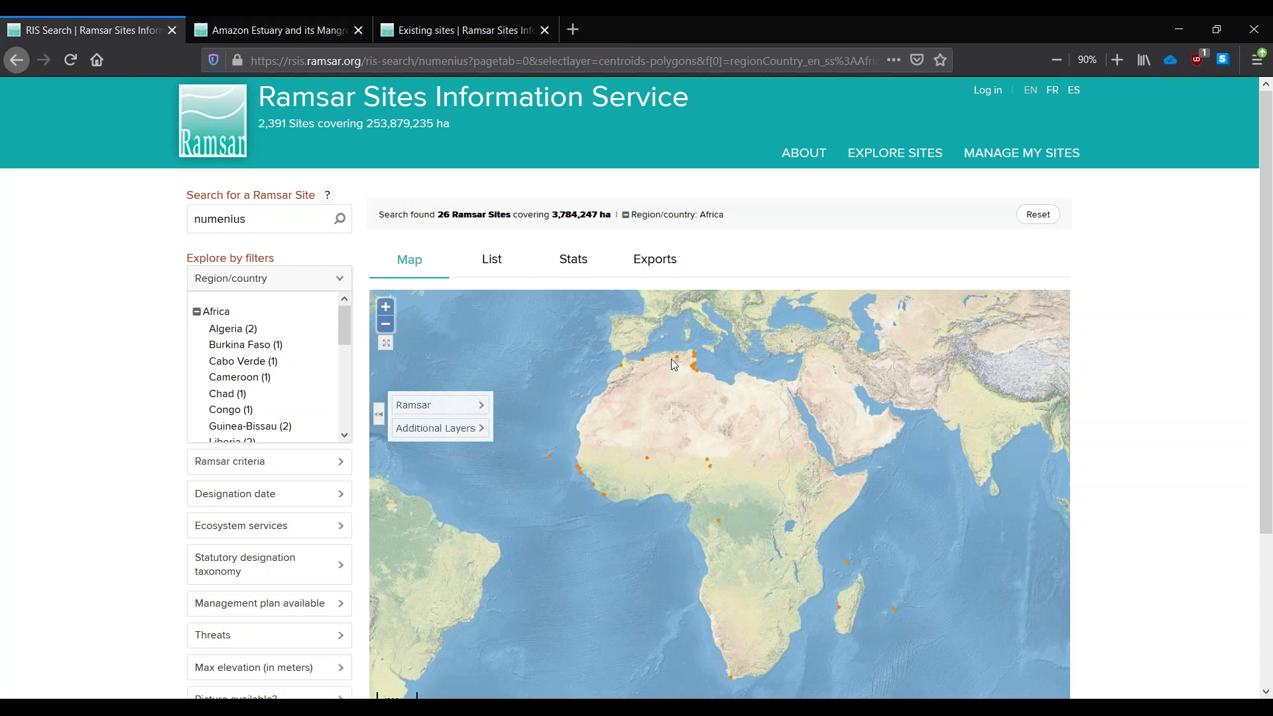
pyautogui.click(494, 259)
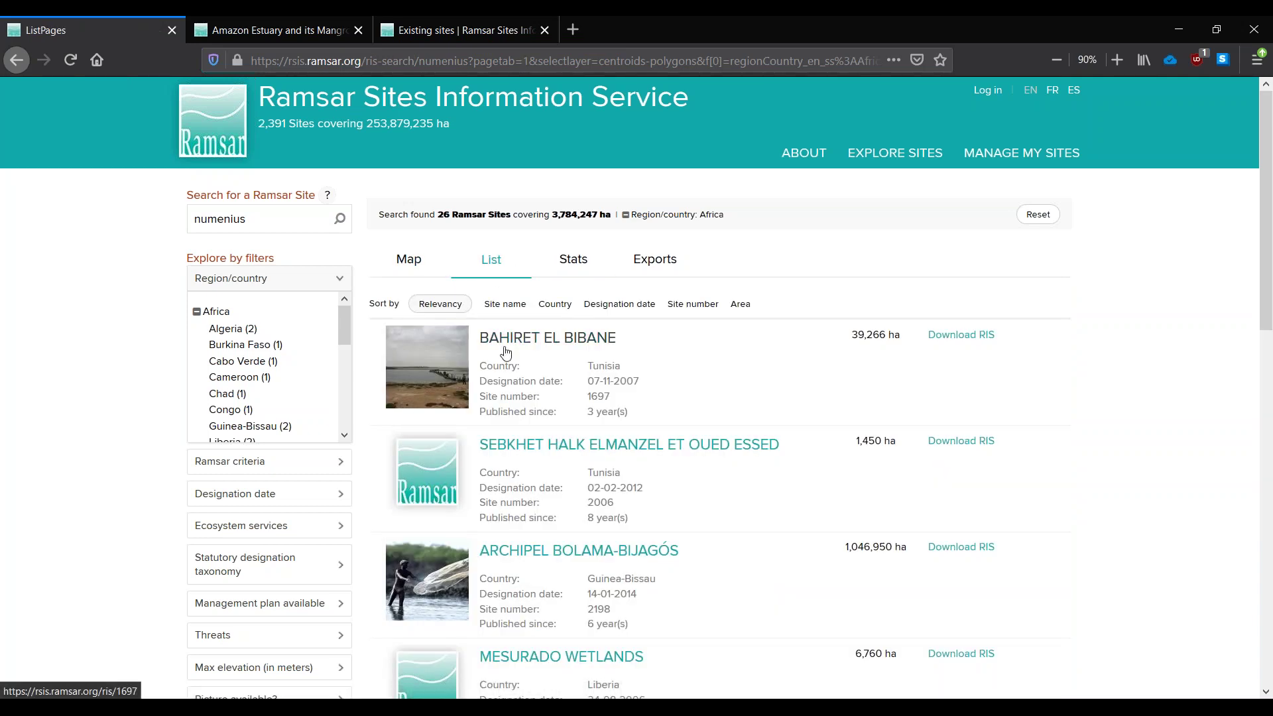
# Step: Switch to the Amazon Estuary and its Mangroves page and examine the site's boundaries on its map
pyautogui.click(309, 28)
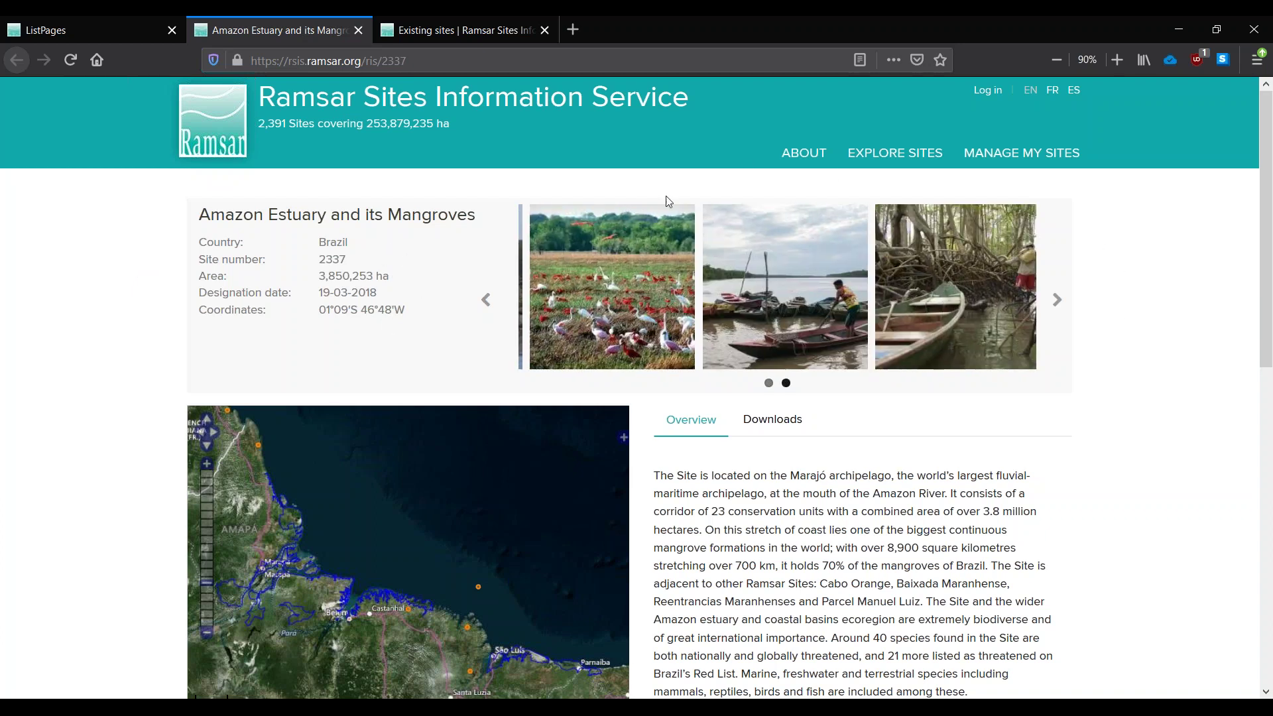
pyautogui.scroll(-2, 1173, 391)
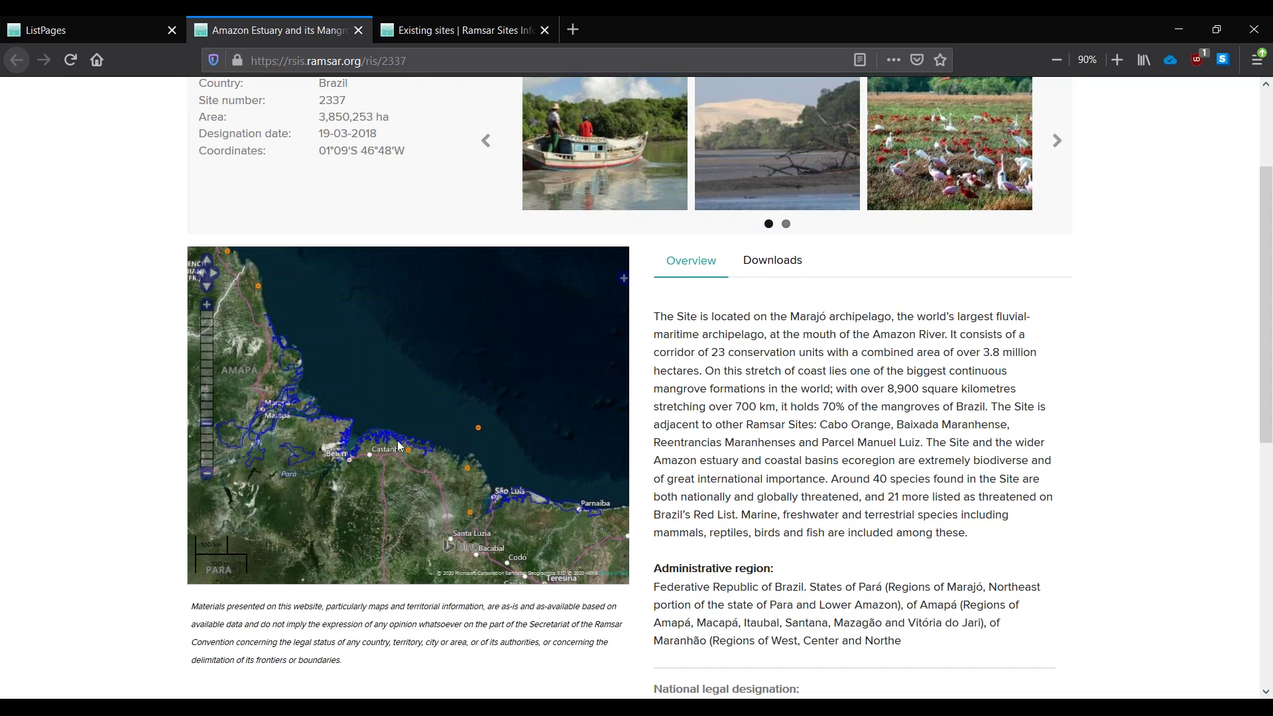
pyautogui.moveTo(390, 426); pyautogui.dragTo(423, 430)
pyautogui.scroll(-1, 423, 431)
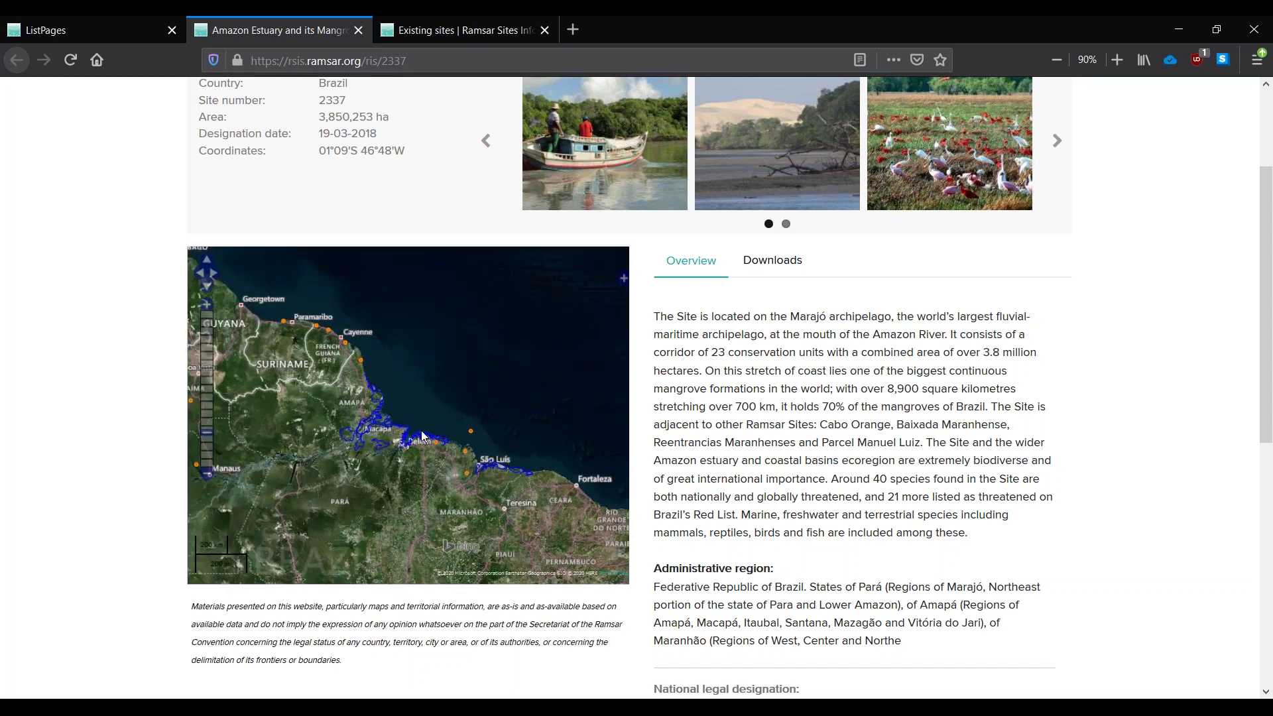
pyautogui.scroll(1, 420, 431)
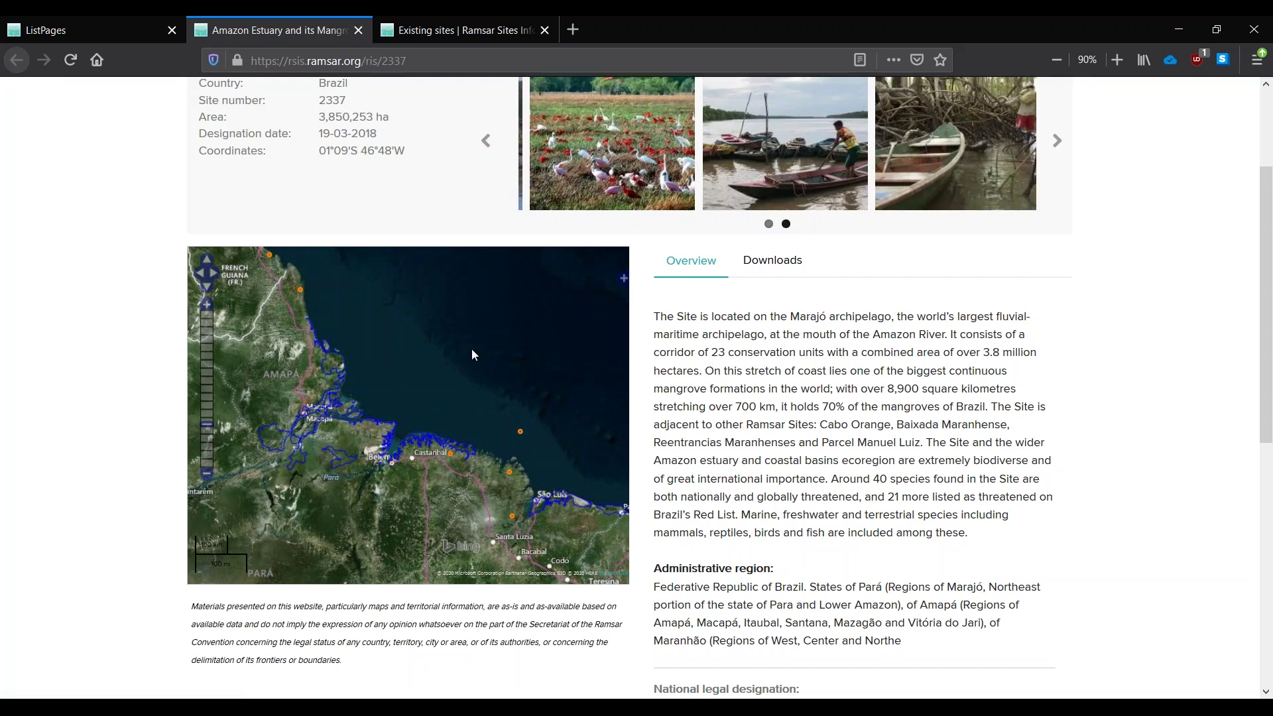
# Step: Open the Amazon Estuary site's Ramsar Information Sheet, BR2337RIS_1806_en.pdf, from its downloads and skim its first pages
pyautogui.click(789, 265)
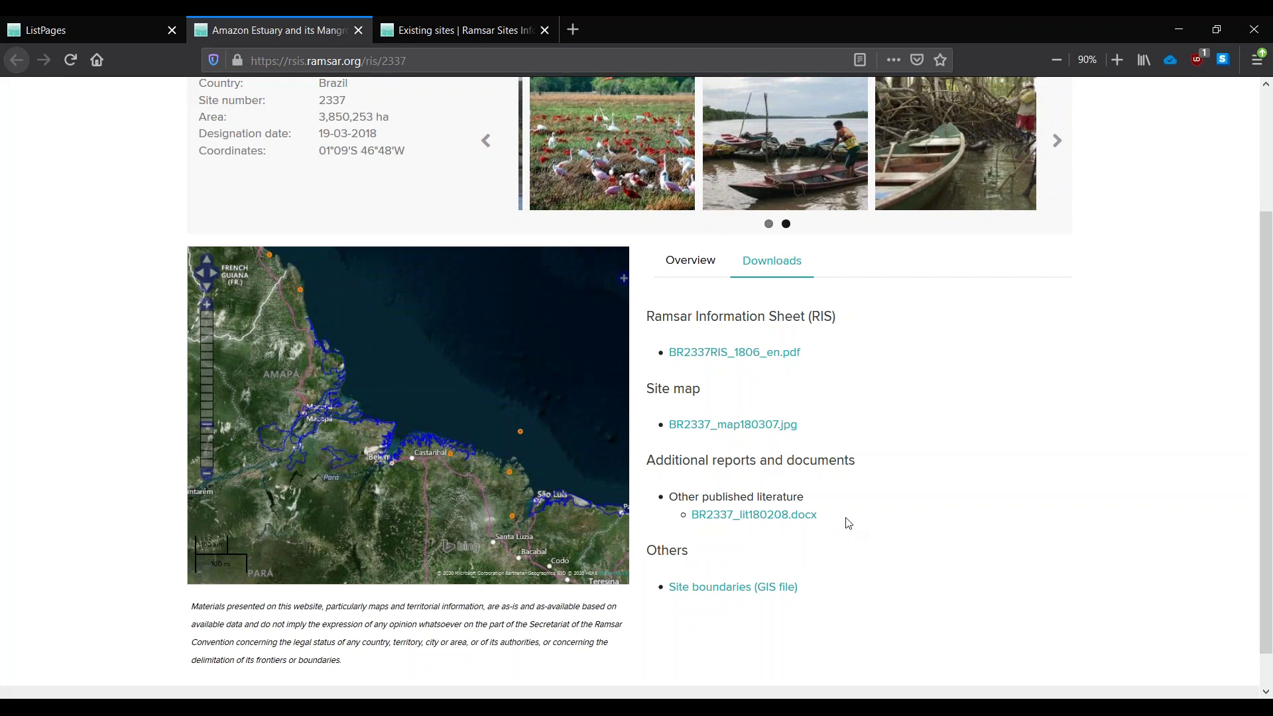
pyautogui.click(740, 354)
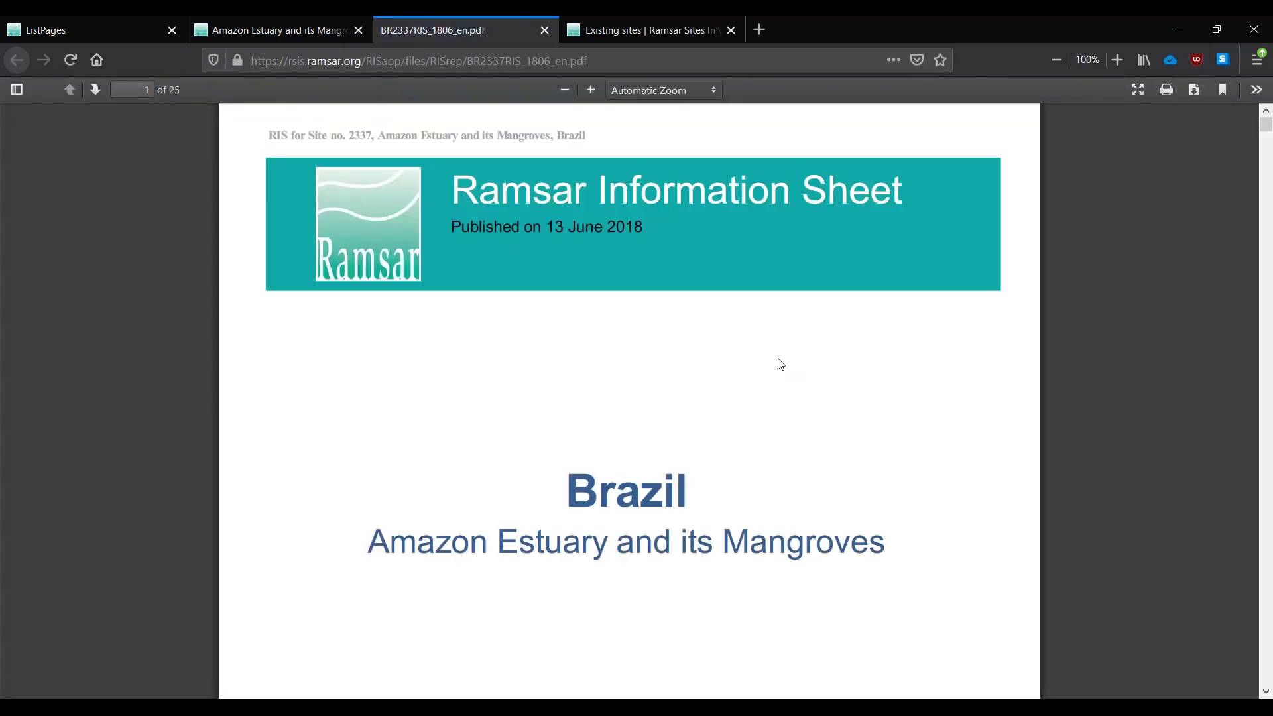
pyautogui.scroll(-15, 780, 363)
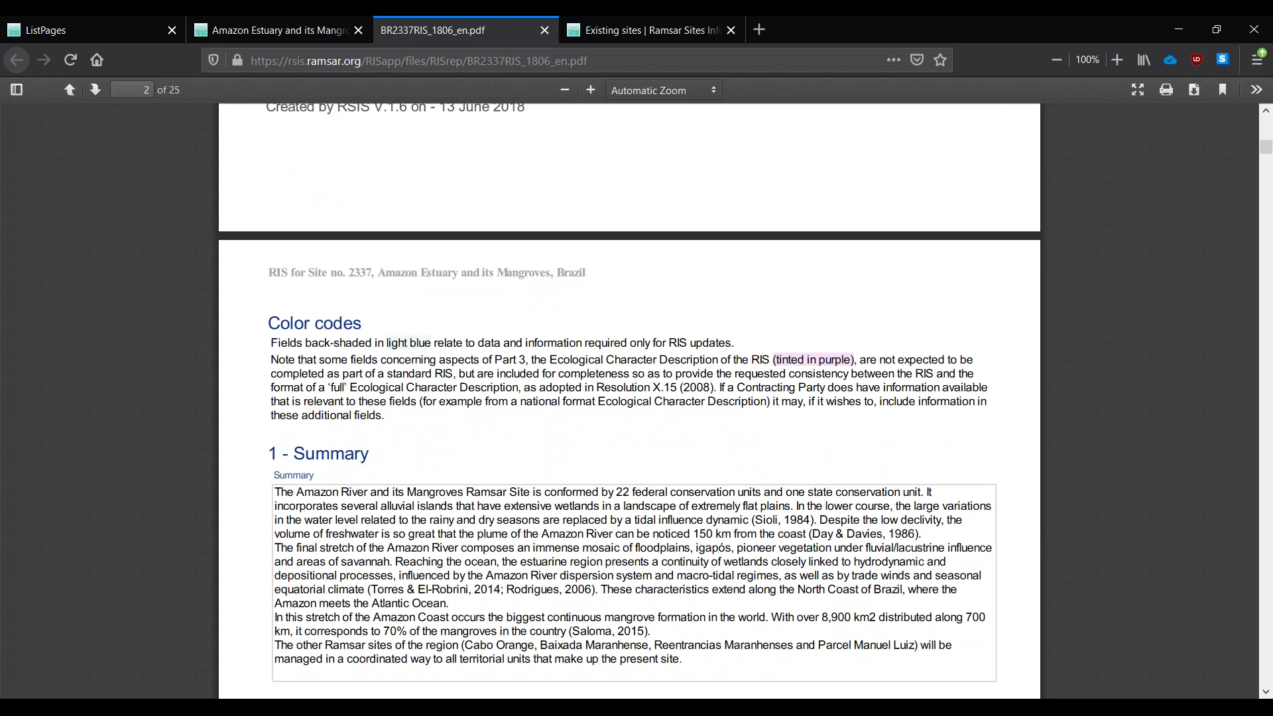
pyautogui.scroll(-2, 629, 398)
pyautogui.scroll(8, 775, 360)
pyautogui.scroll(-8, 776, 360)
pyautogui.scroll(15, 657, 236)
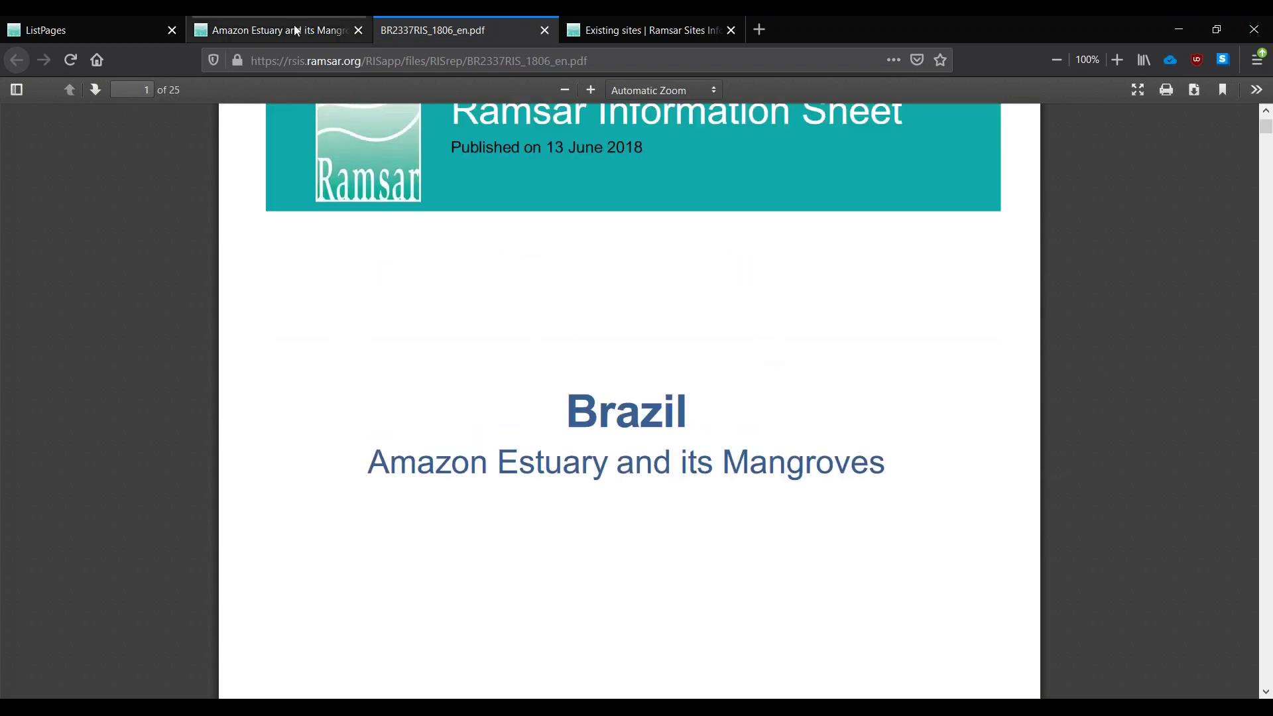
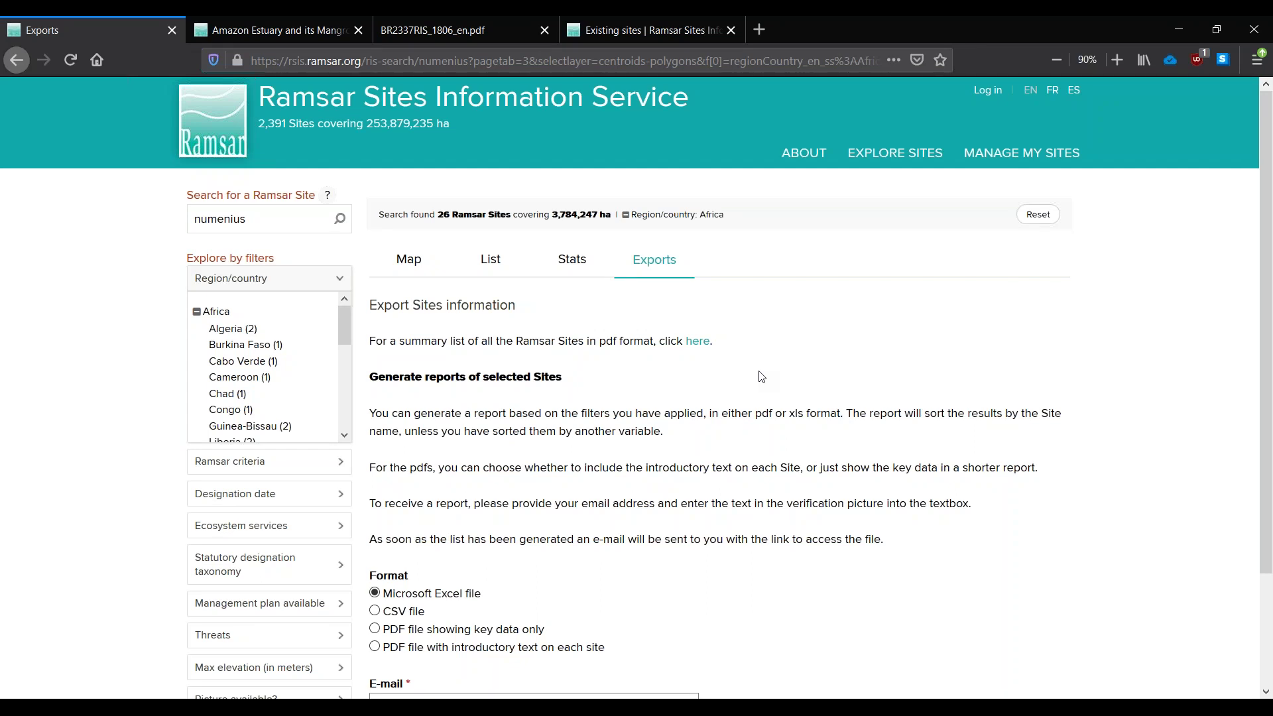
# Step: Review the export form for the filtered sites and examine the columns of RSIS sites export.xlsx in Excel
pyautogui.scroll(-2, 639, 464)
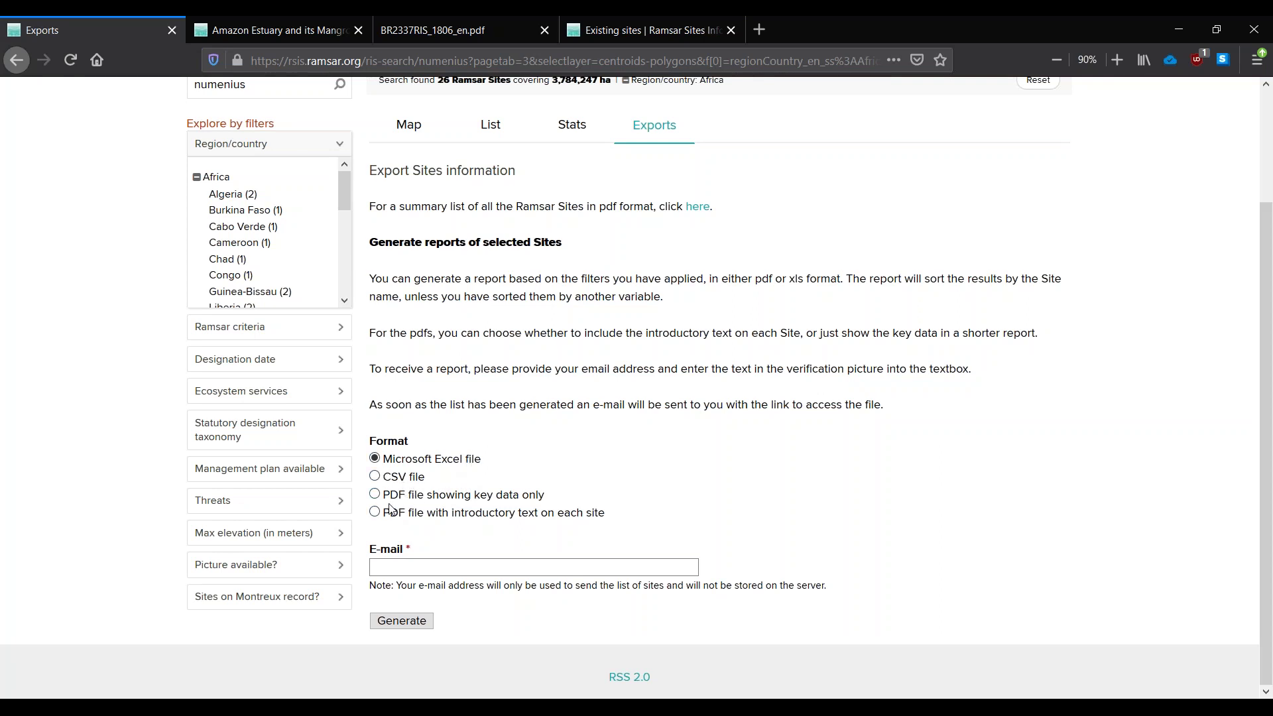
pyautogui.click(503, 568)
pyautogui.click(711, 697)
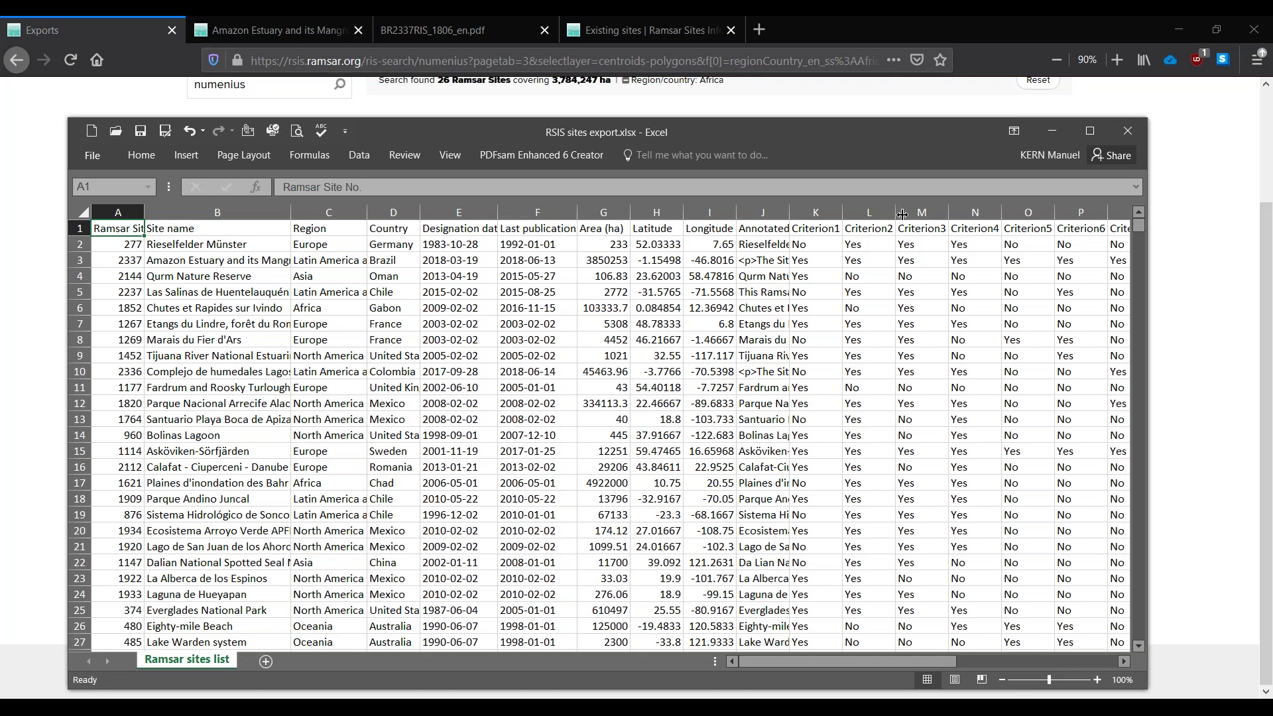
pyautogui.moveTo(839, 664); pyautogui.dragTo(743, 656)
pyautogui.click(98, 18)
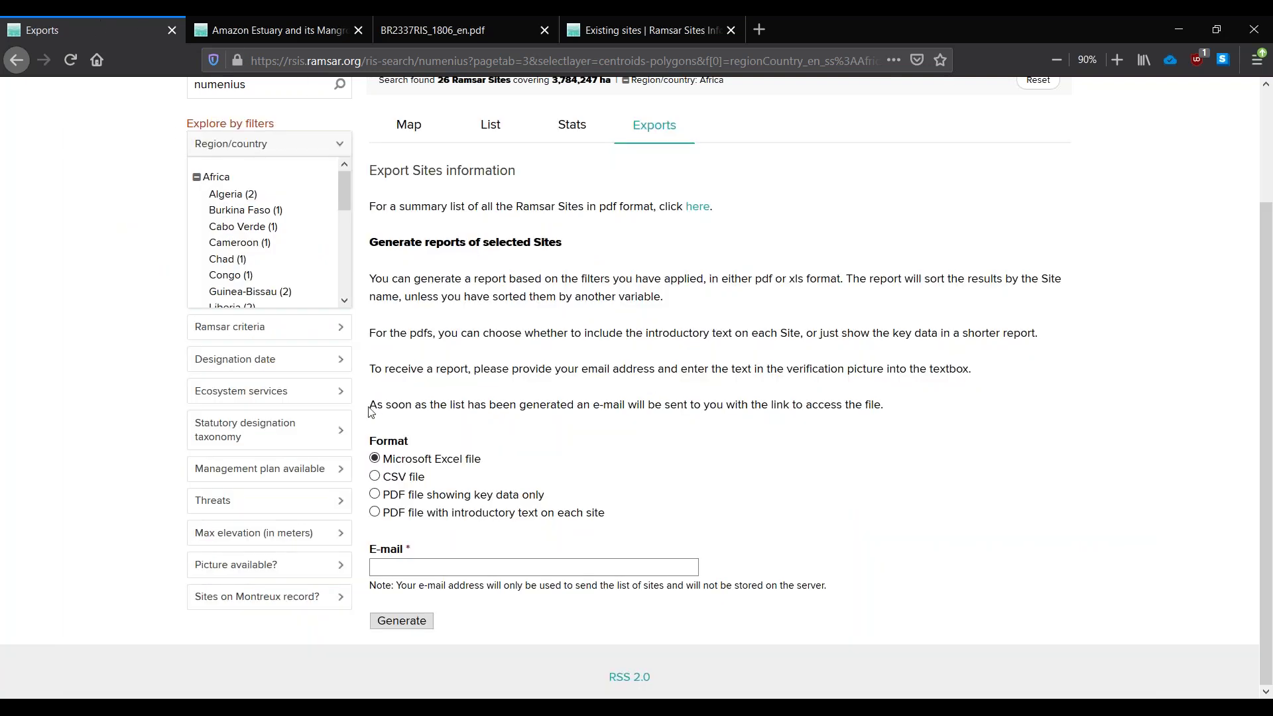
# Step: Choose the PDF export with introductory text on each site and examine the annotated Switzerland summary in Acrobat Reader
pyautogui.click(412, 497)
pyautogui.click(376, 514)
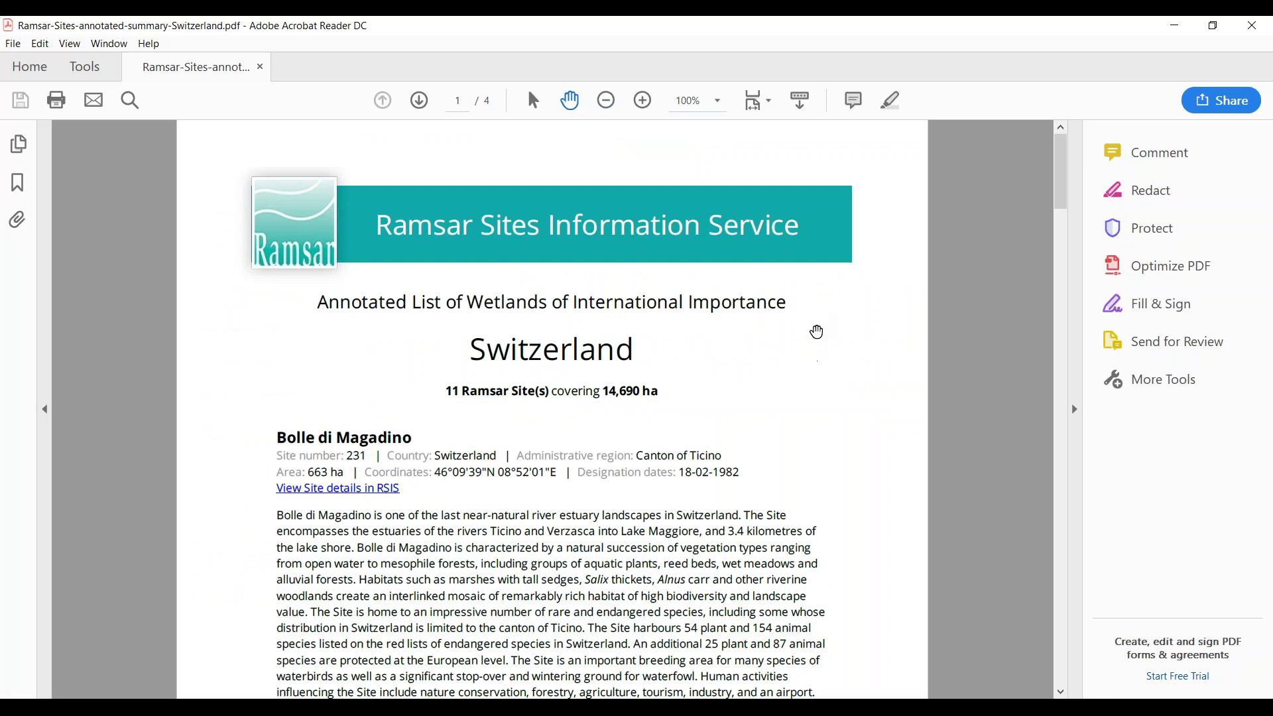
pyautogui.scroll(-1, 822, 369)
pyautogui.scroll(-1, 822, 369)
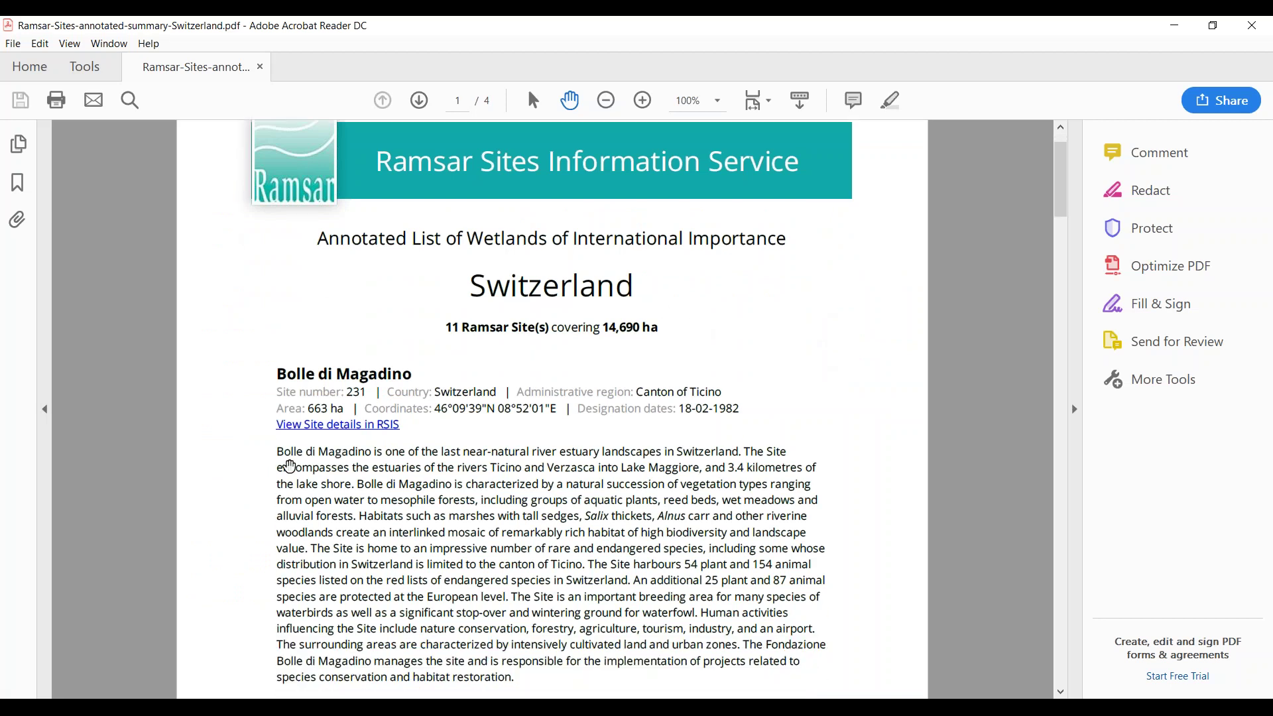
# Step: Skim the site descriptions in the annotated Switzerland summary and return to its first page
pyautogui.scroll(-2, 289, 467)
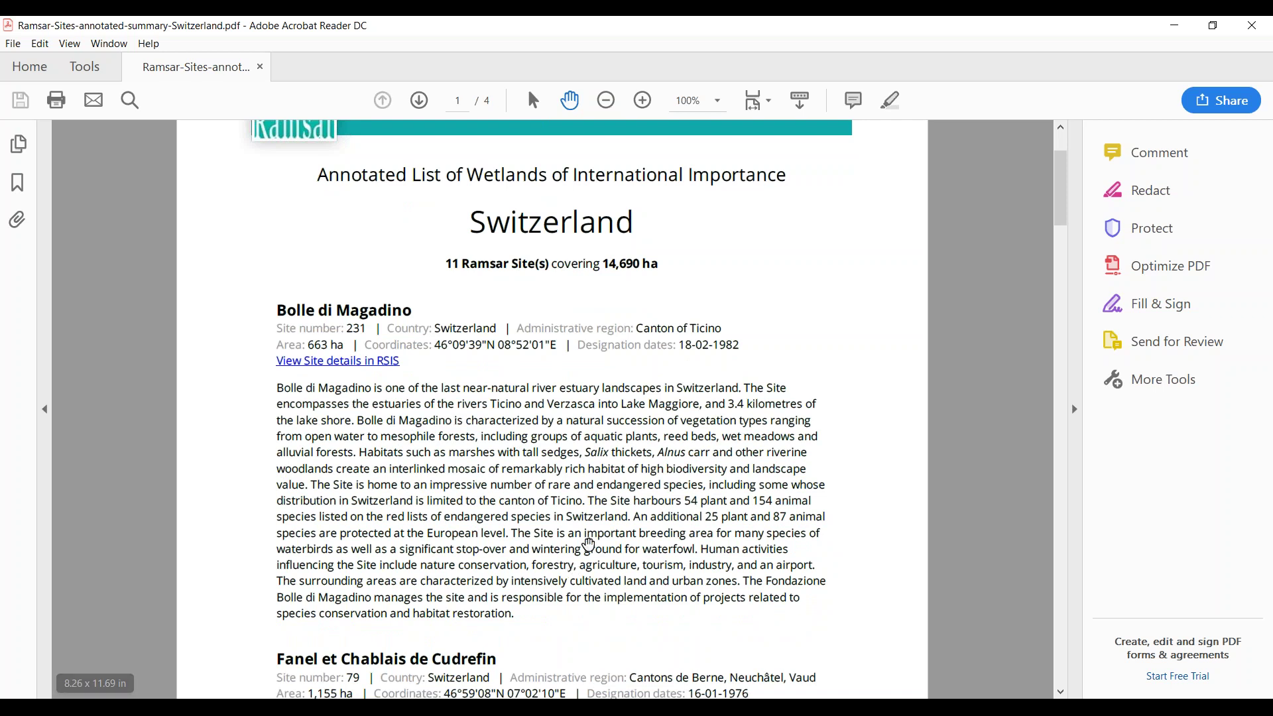
pyautogui.scroll(-17, 588, 545)
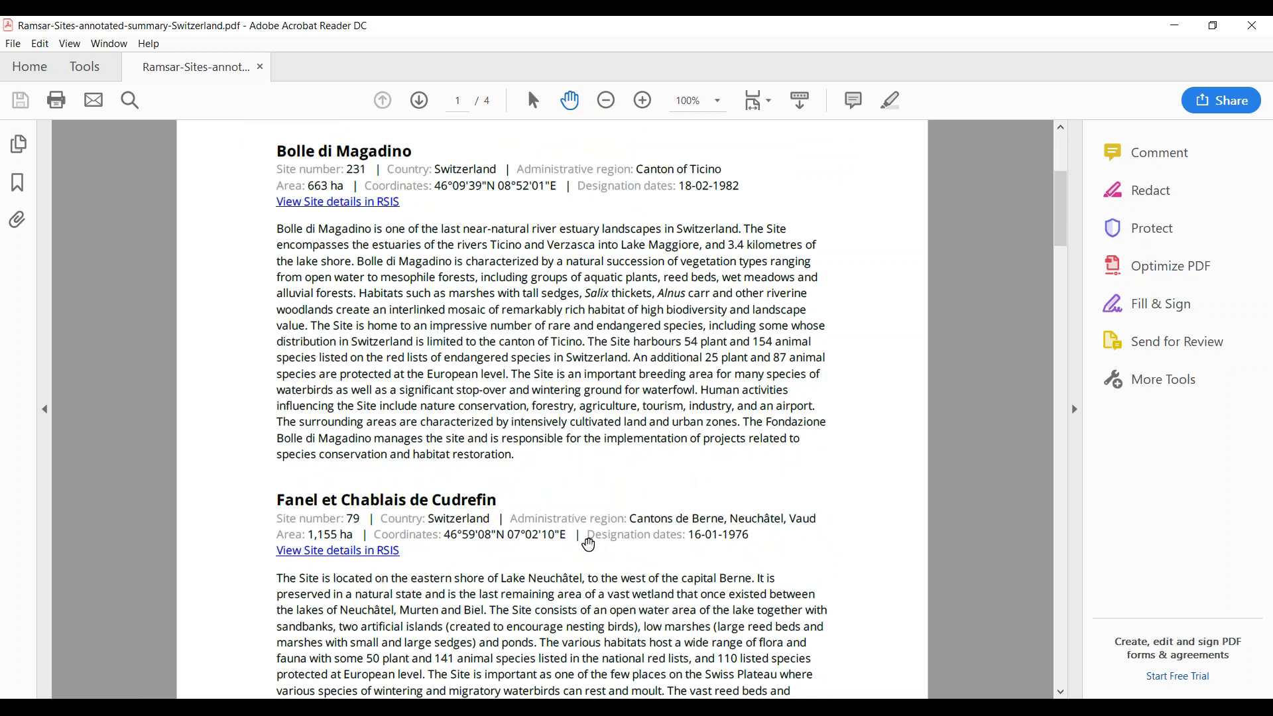
pyautogui.scroll(-18, 588, 545)
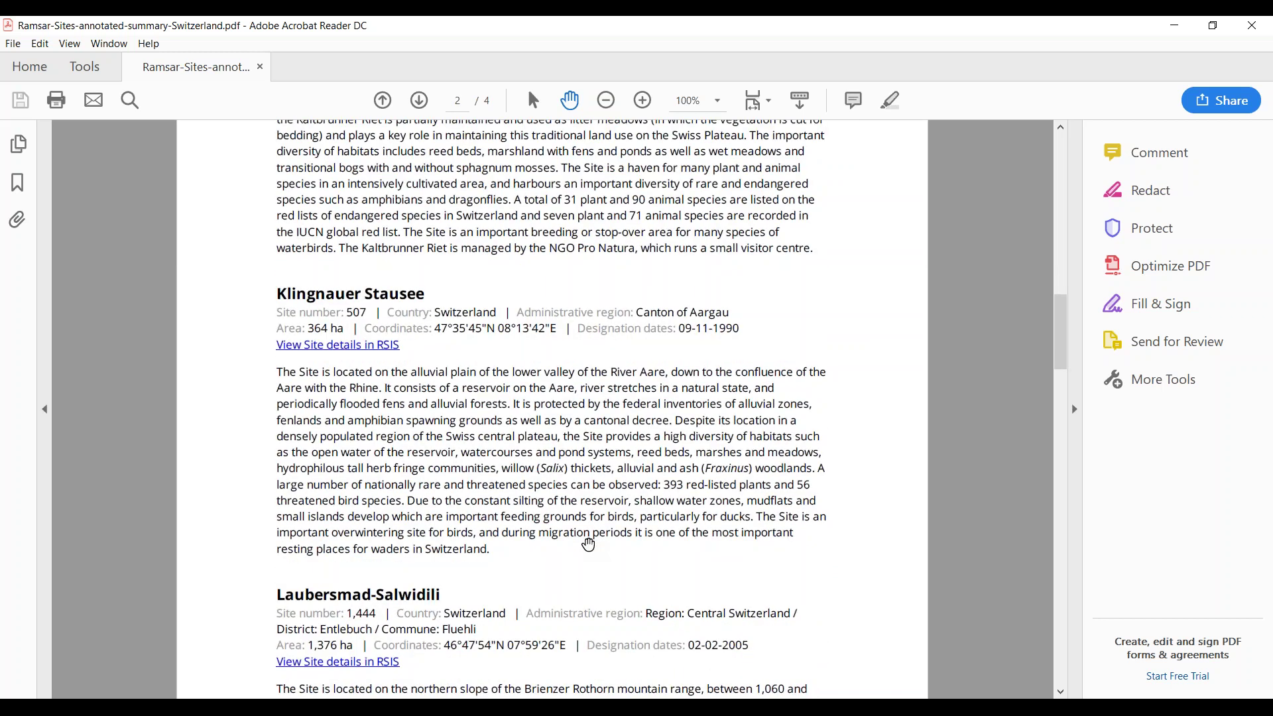
pyautogui.scroll(20, 588, 545)
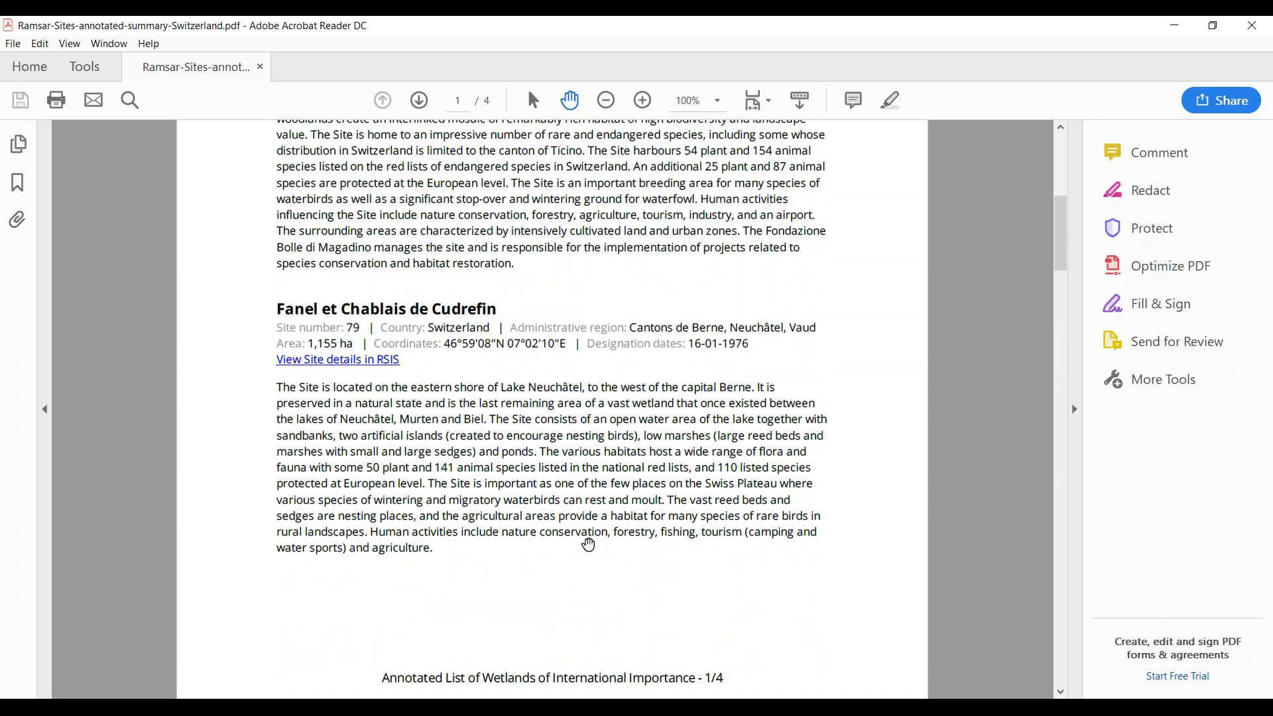
pyautogui.scroll(5, 589, 545)
pyautogui.scroll(5, 589, 545)
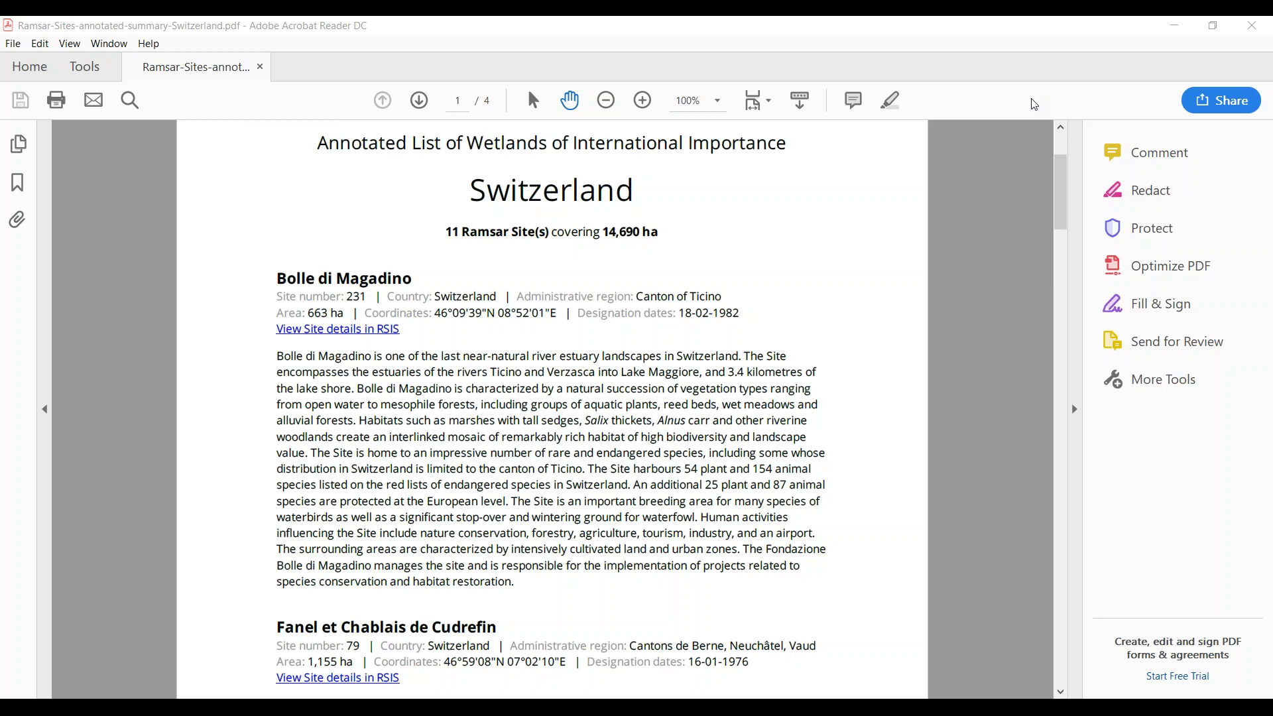
# Step: Switch to the RSIS webinar presentation in PowerPoint and show the slide RSIS for Focal points and Compilers
pyautogui.click(884, 694)
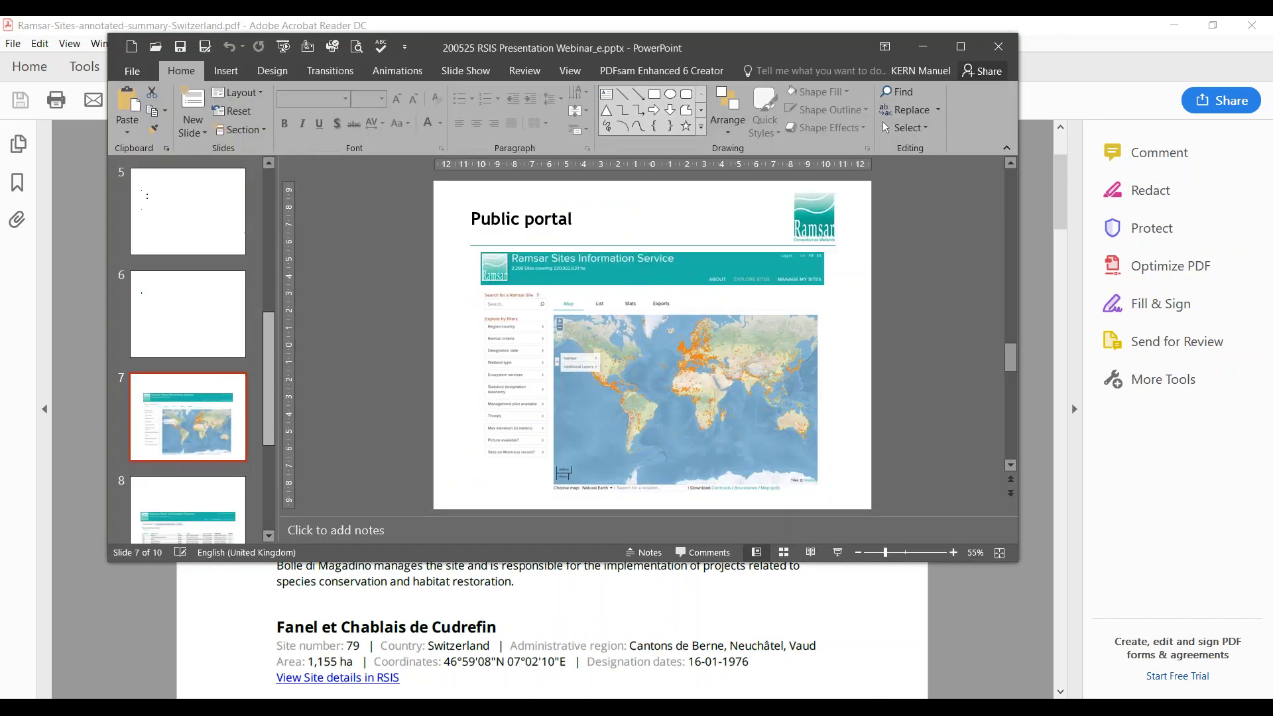
pyautogui.click(837, 552)
pyautogui.press('Right')
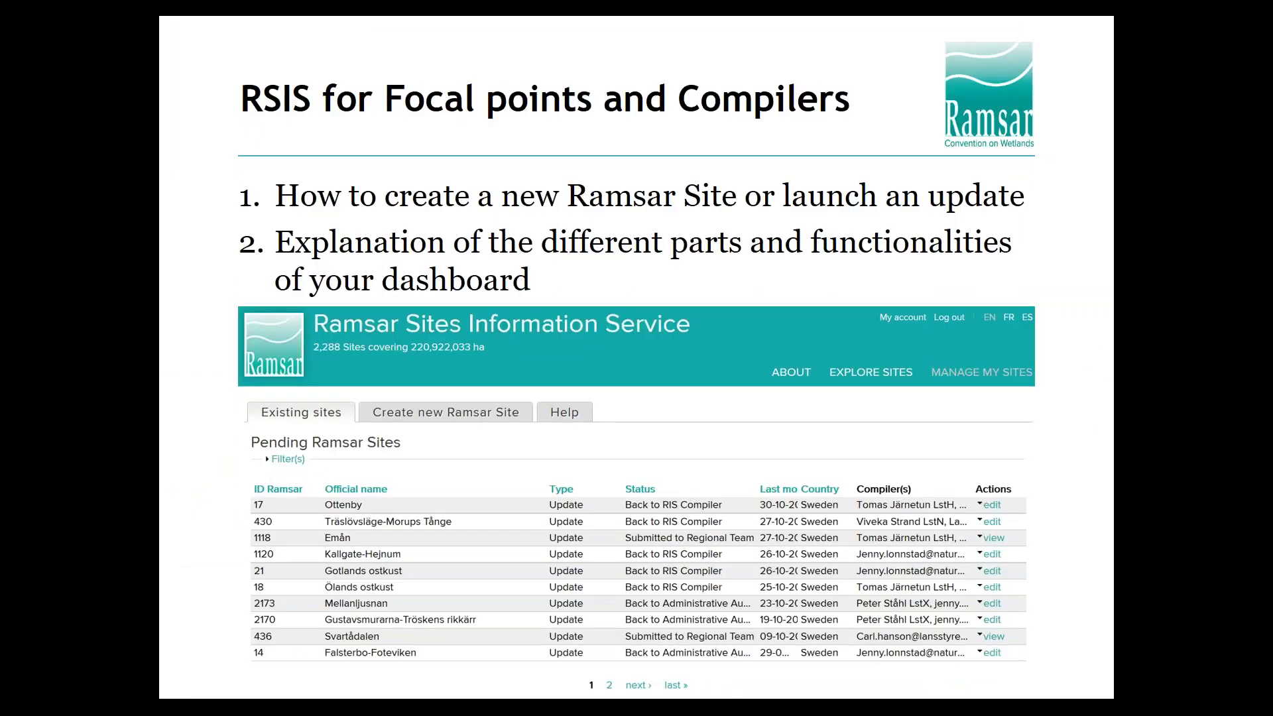
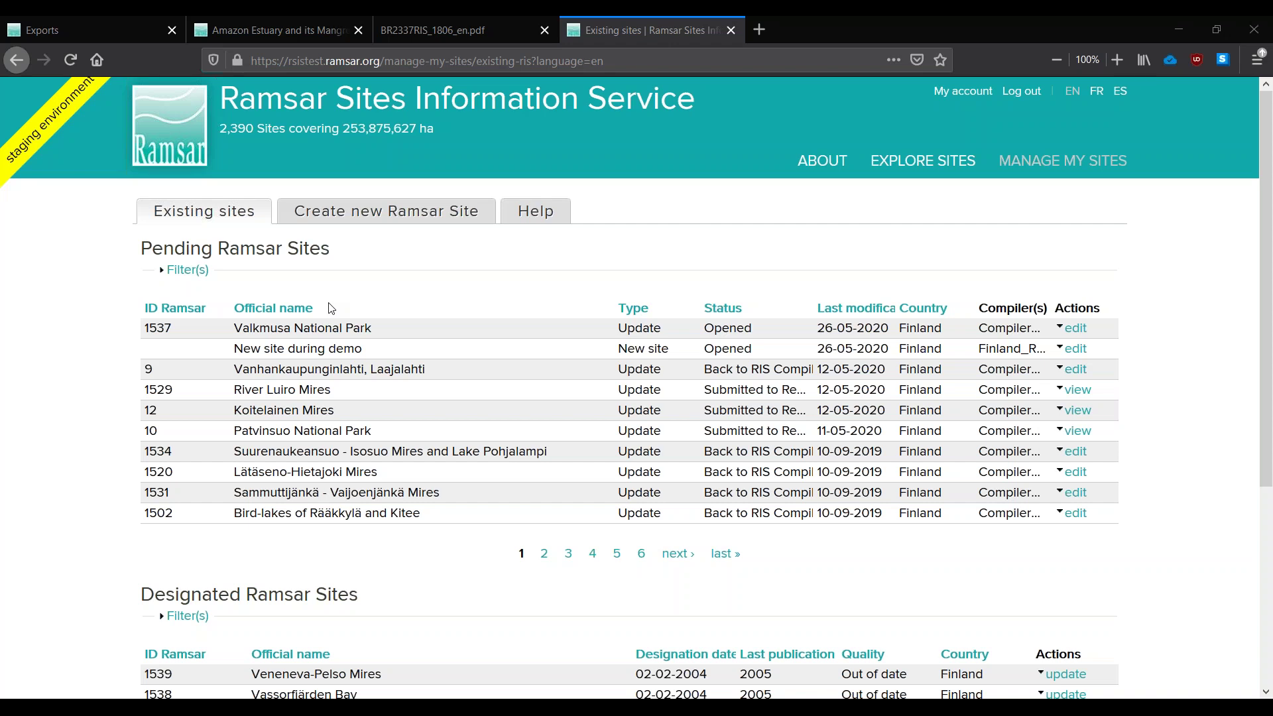
# Step: Review the Help resources for site managers and examine the lists of pending and designated Ramsar Sites
pyautogui.click(548, 215)
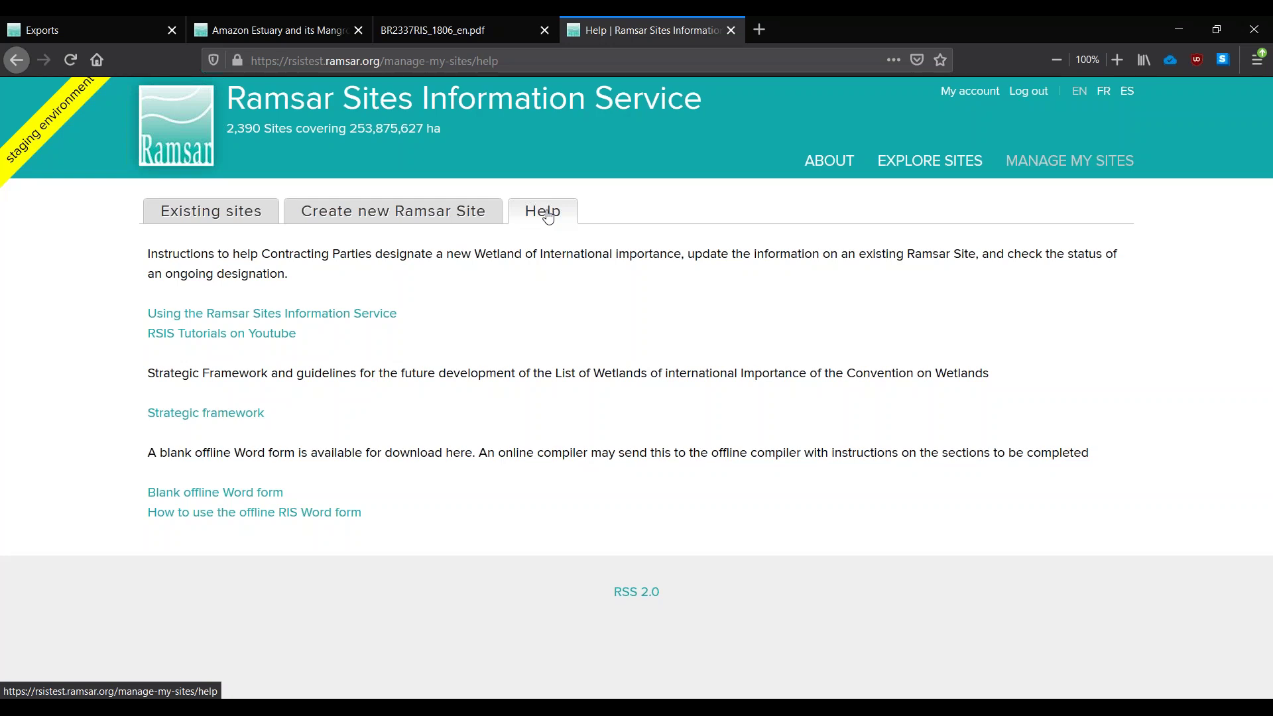
pyautogui.click(214, 212)
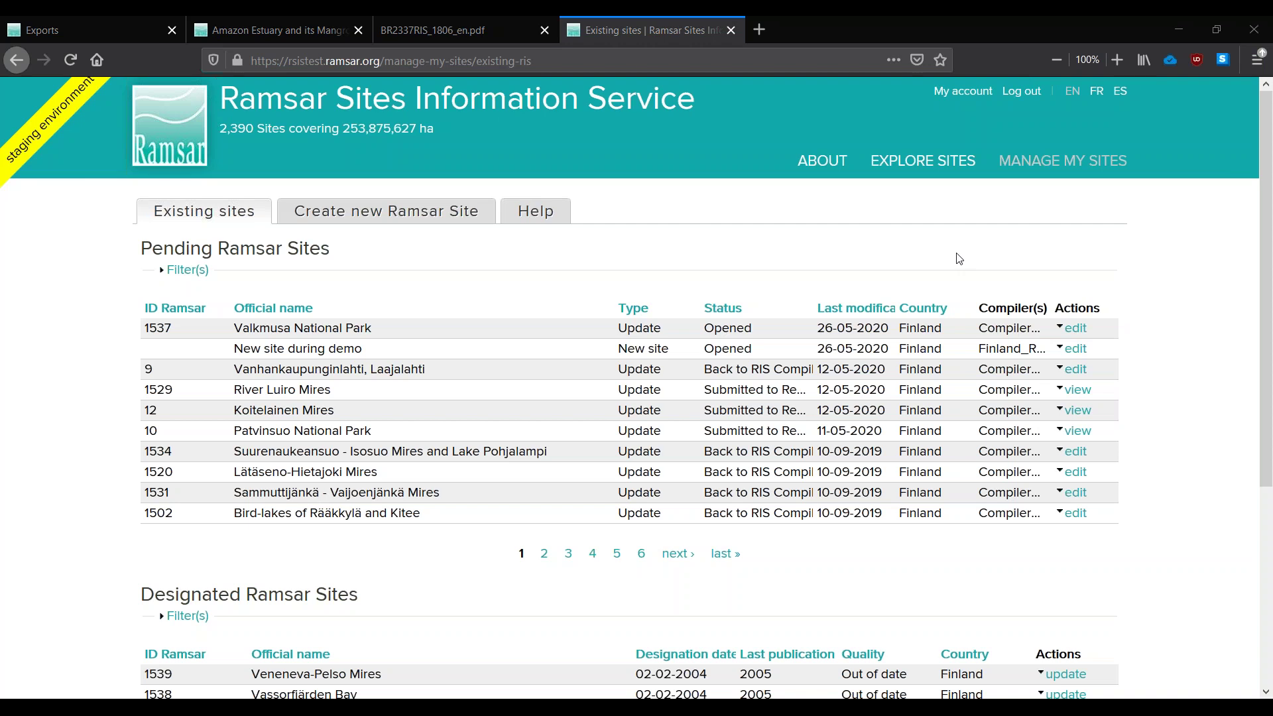
pyautogui.scroll(-1, 18, 430)
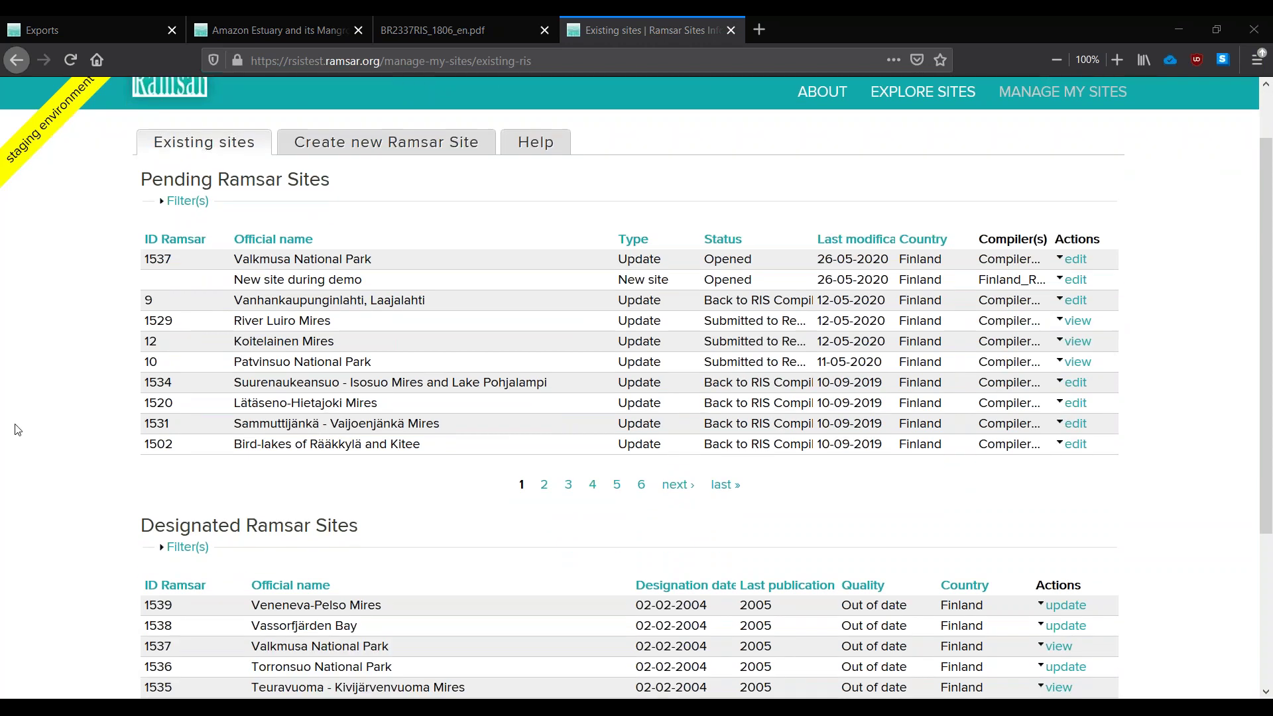
pyautogui.scroll(-3, 17, 430)
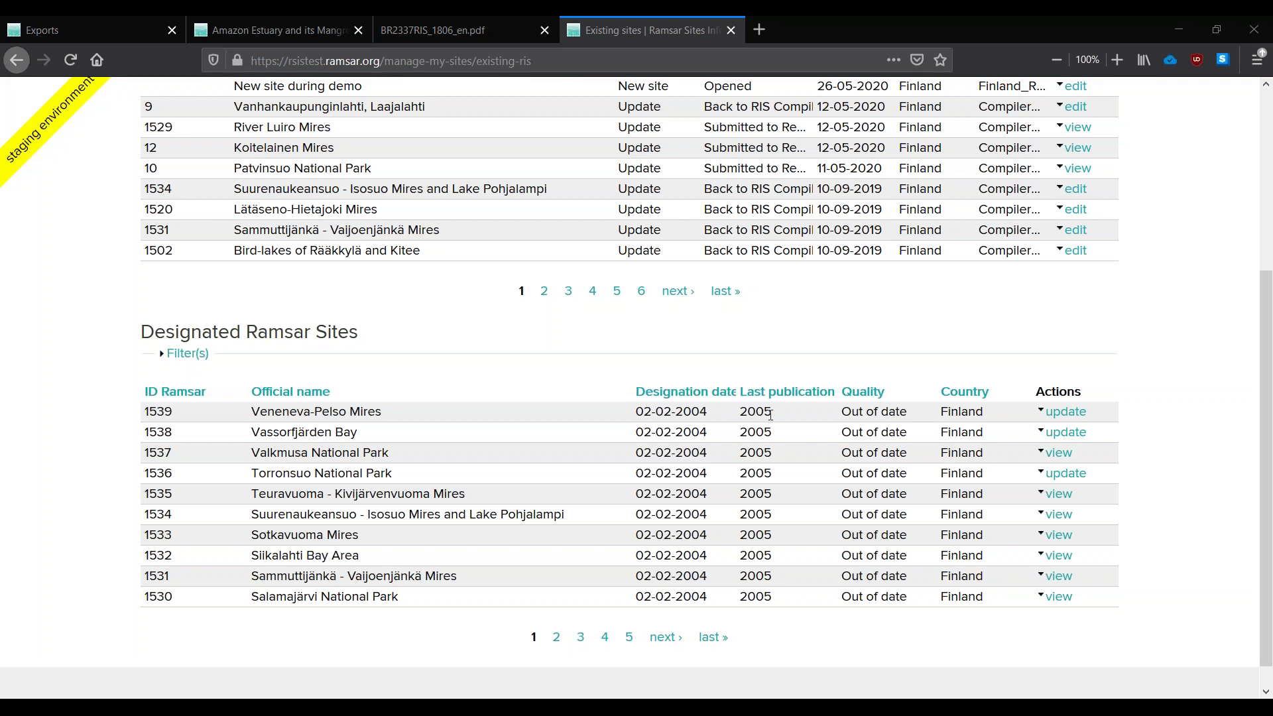
pyautogui.scroll(4, 548, 389)
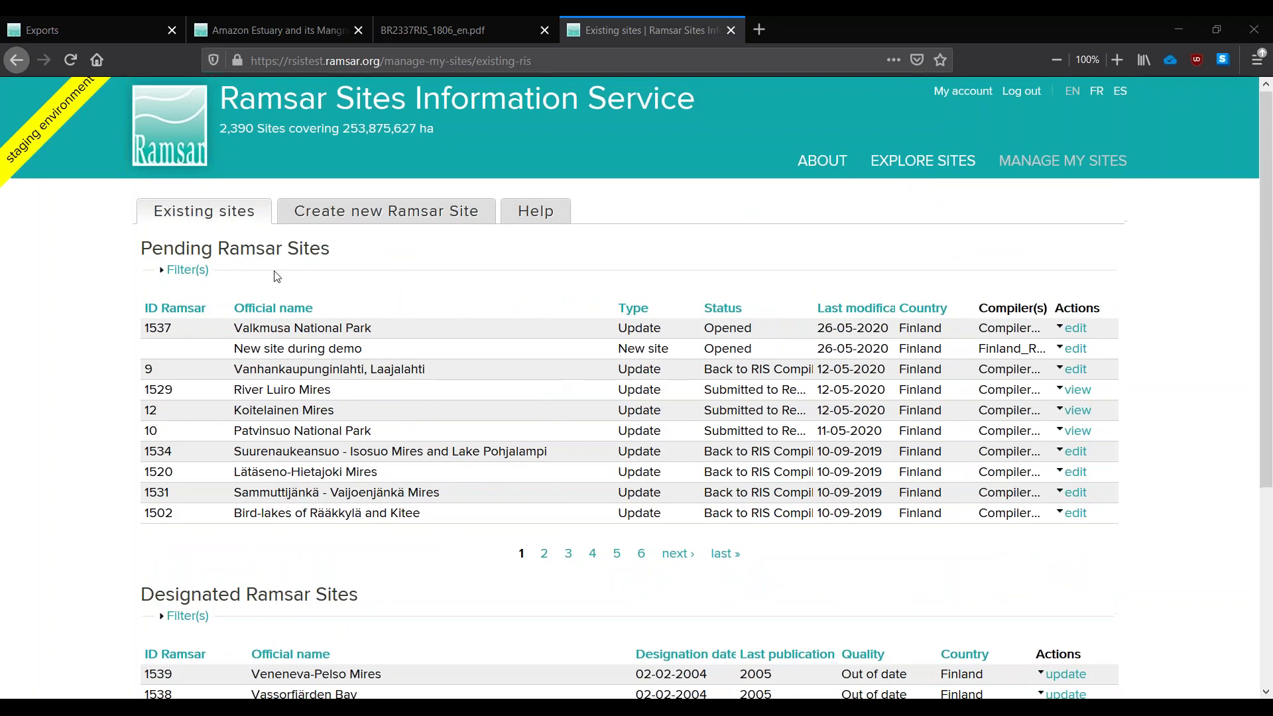
# Step: Filter the pending Ramsar Sites by the status submitted to Regional Team
pyautogui.click(189, 270)
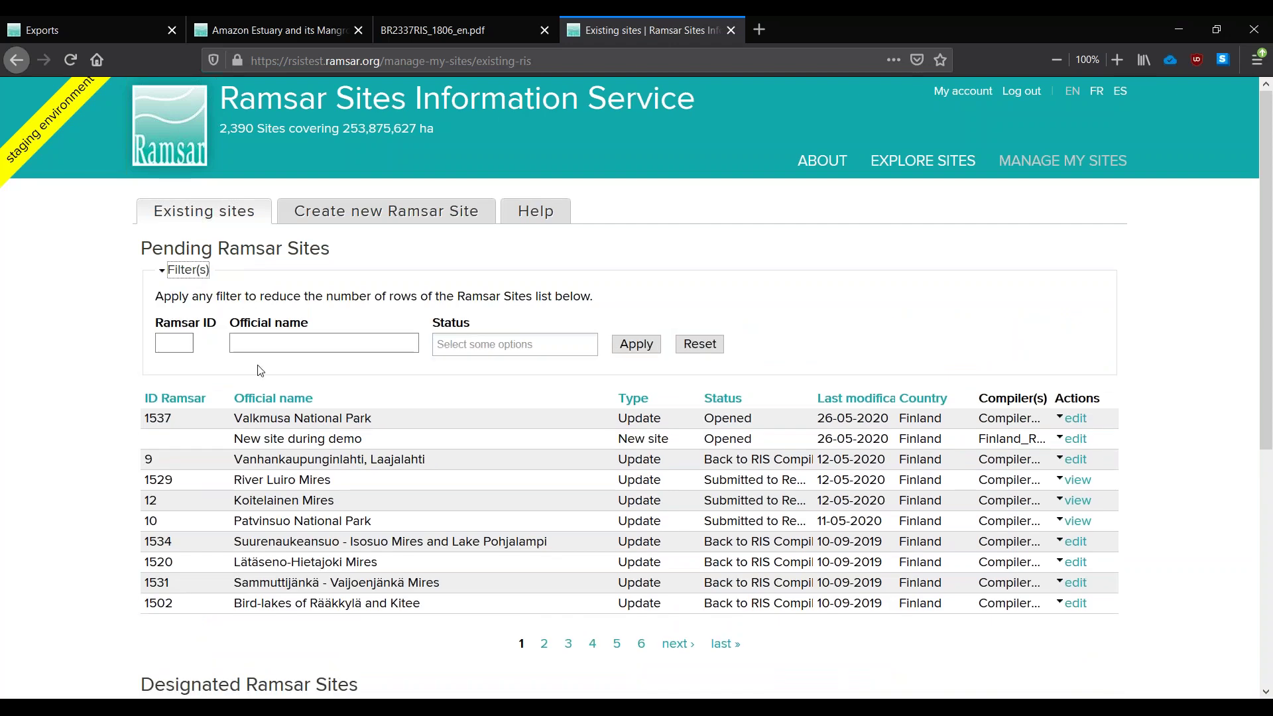
pyautogui.click(483, 344)
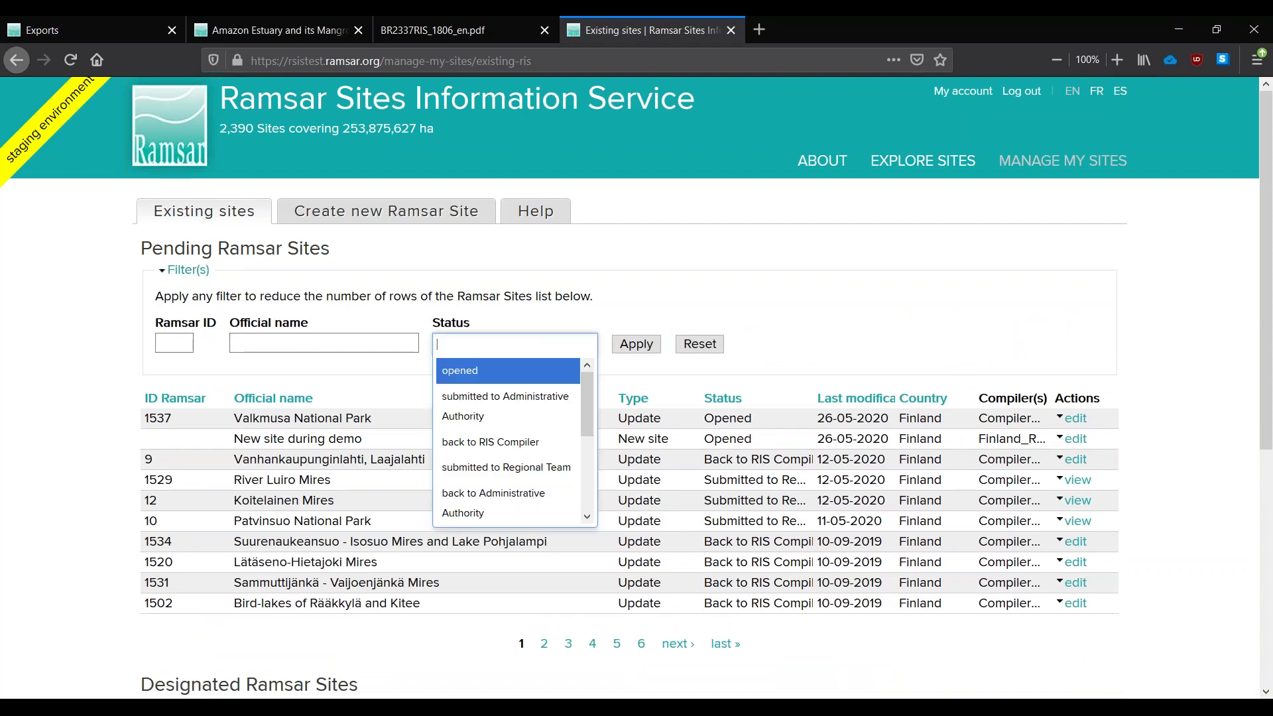
pyautogui.click(505, 468)
pyautogui.click(635, 344)
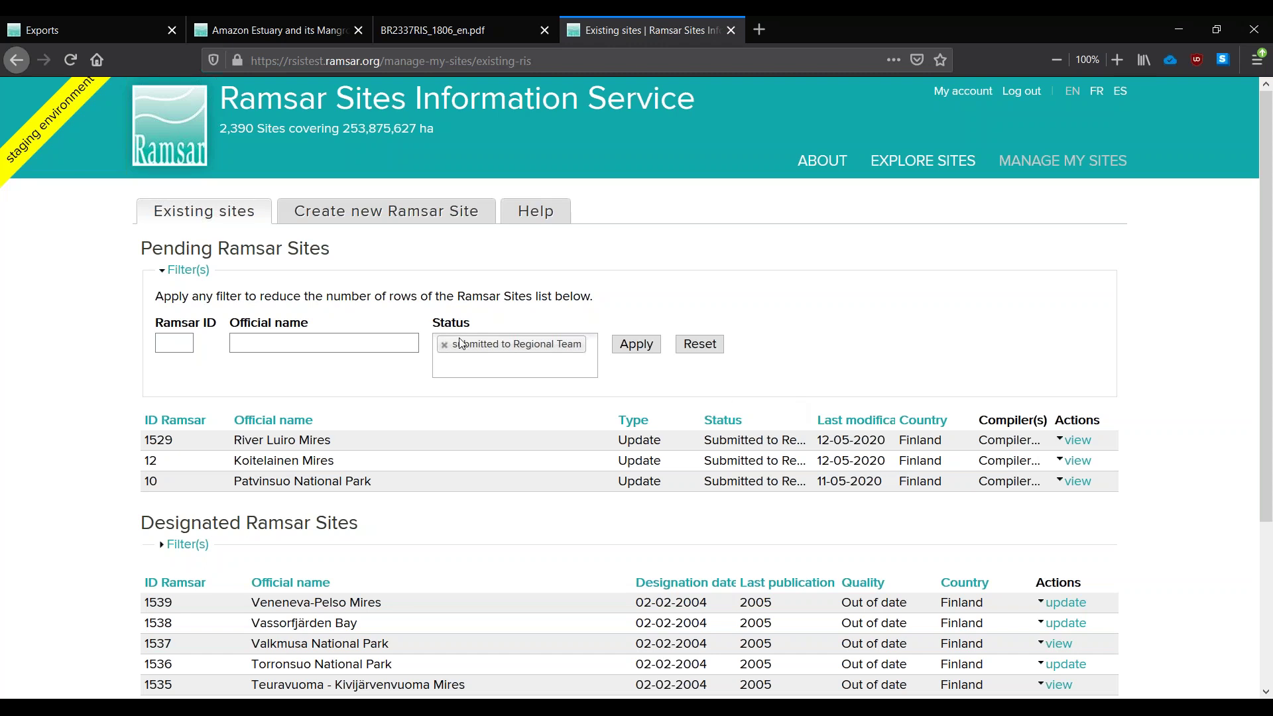
# Step: Start designating a new Ramsar Site with Finland as the country and English as the master language
pyautogui.click(391, 212)
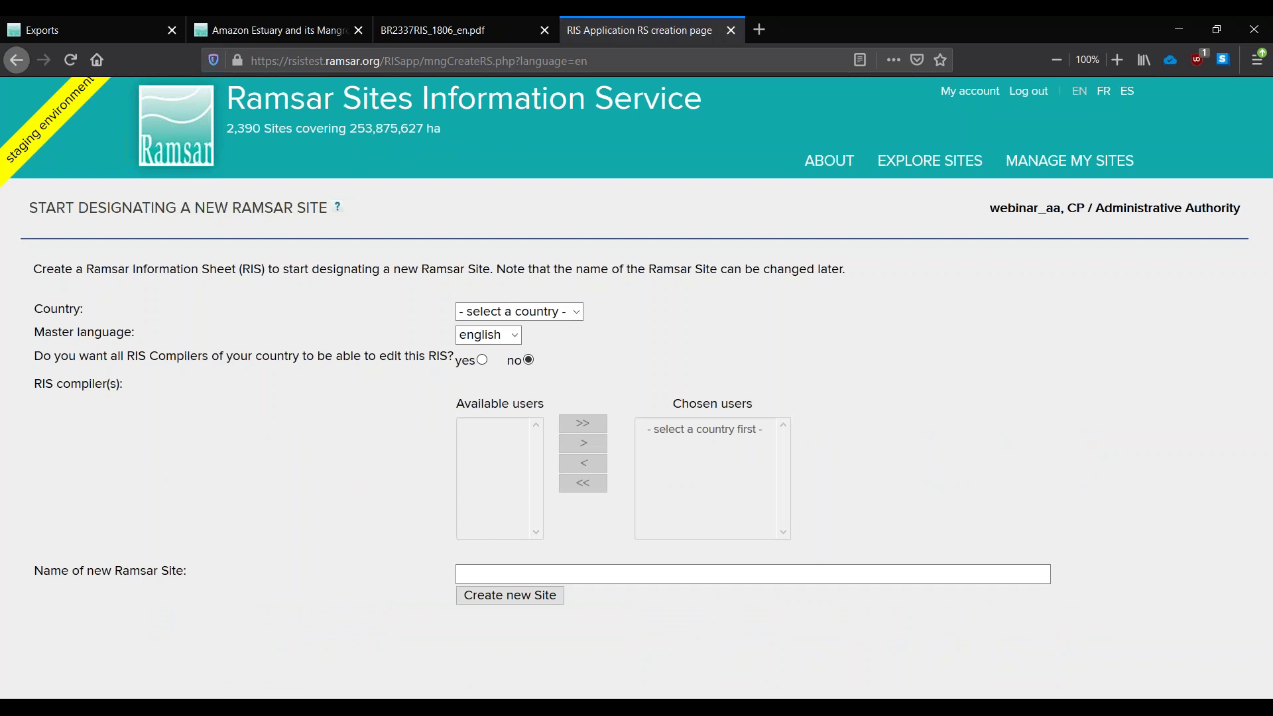
pyautogui.click(542, 312)
pyautogui.click(531, 356)
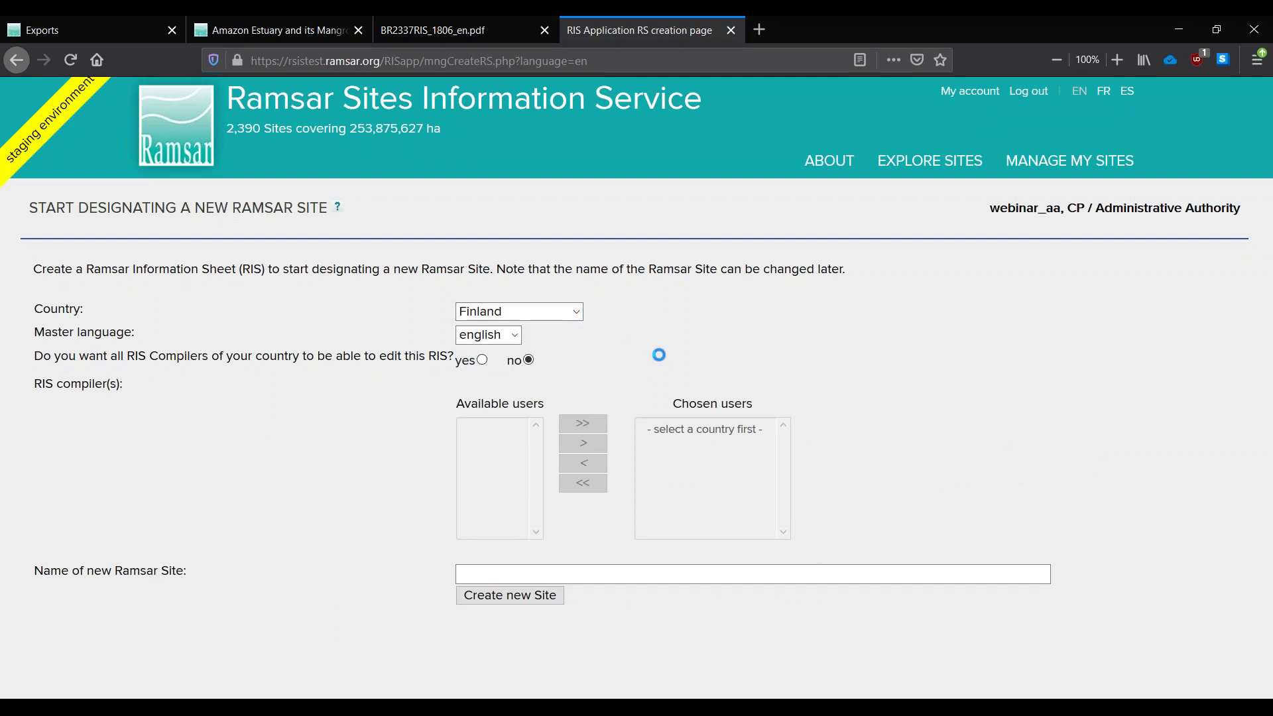
pyautogui.click(514, 336)
pyautogui.click(491, 356)
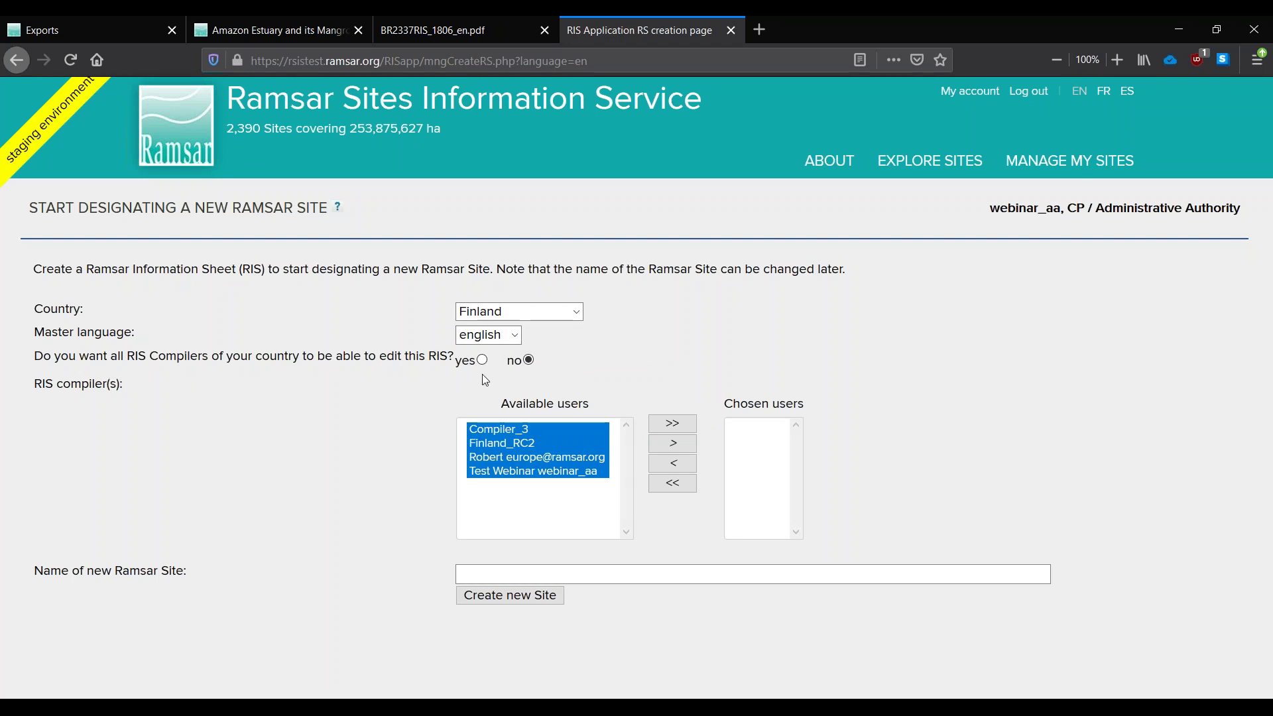
# Step: Assign Compiler_3 and Finland_RC2 as RIS compilers of the new site
pyautogui.click(499, 430)
pyautogui.click(678, 444)
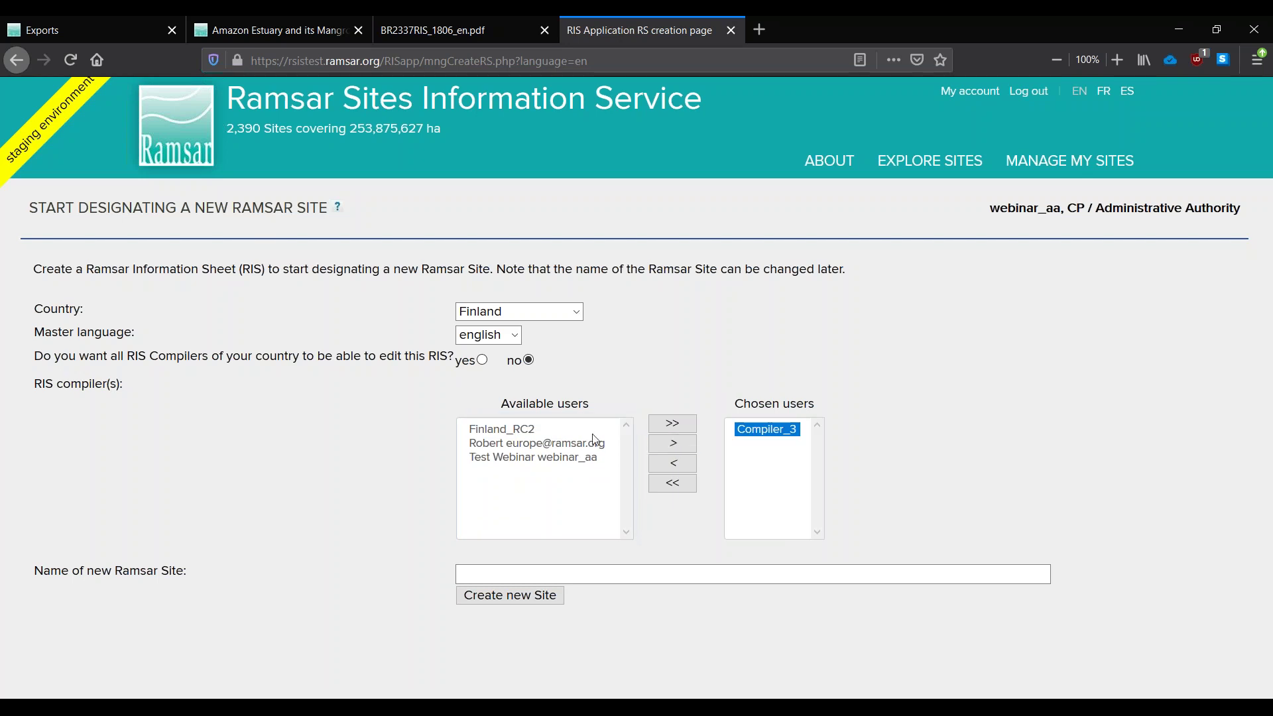
pyautogui.click(523, 431)
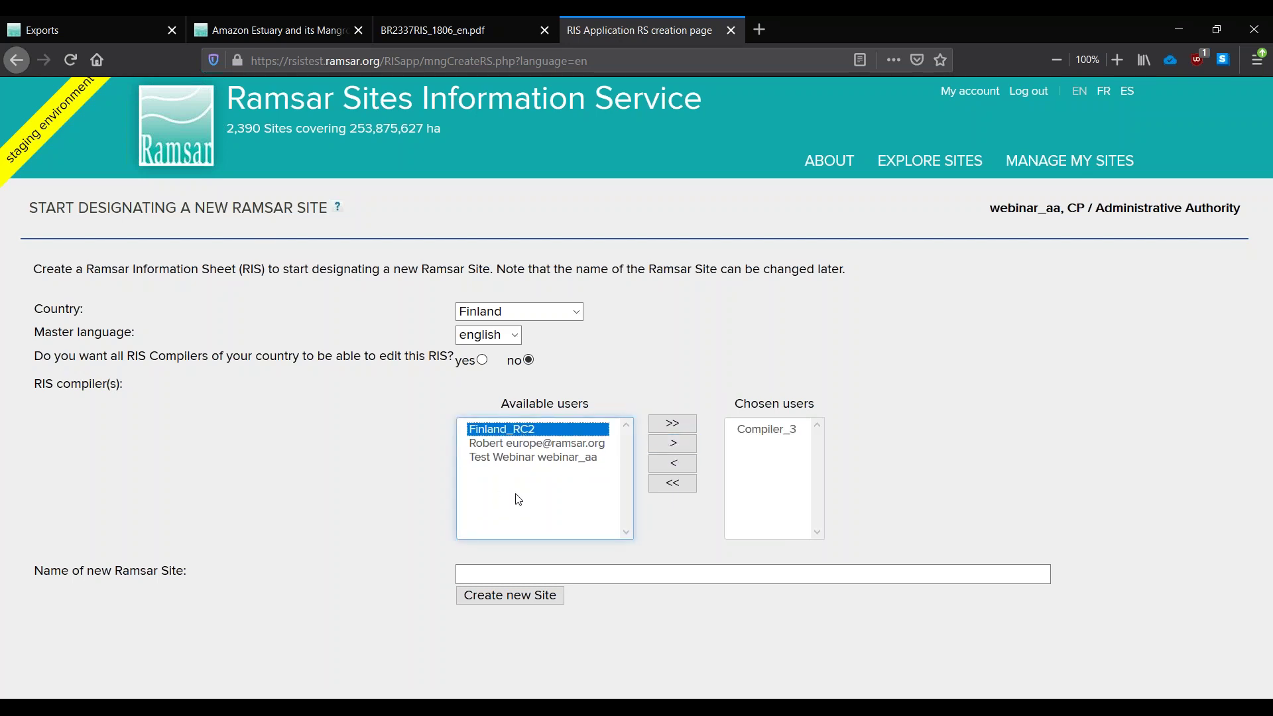
pyautogui.click(663, 451)
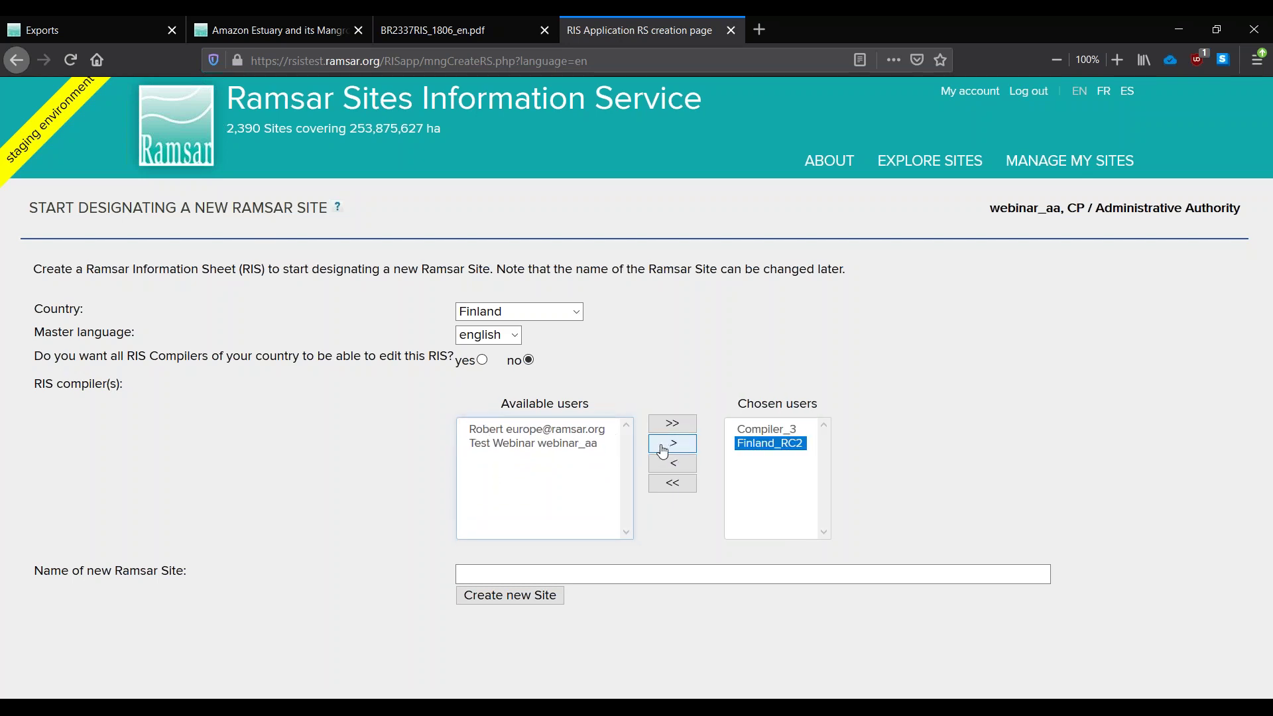
# Step: Name the new Ramsar Site New Demo site and create it
pyautogui.click(554, 572)
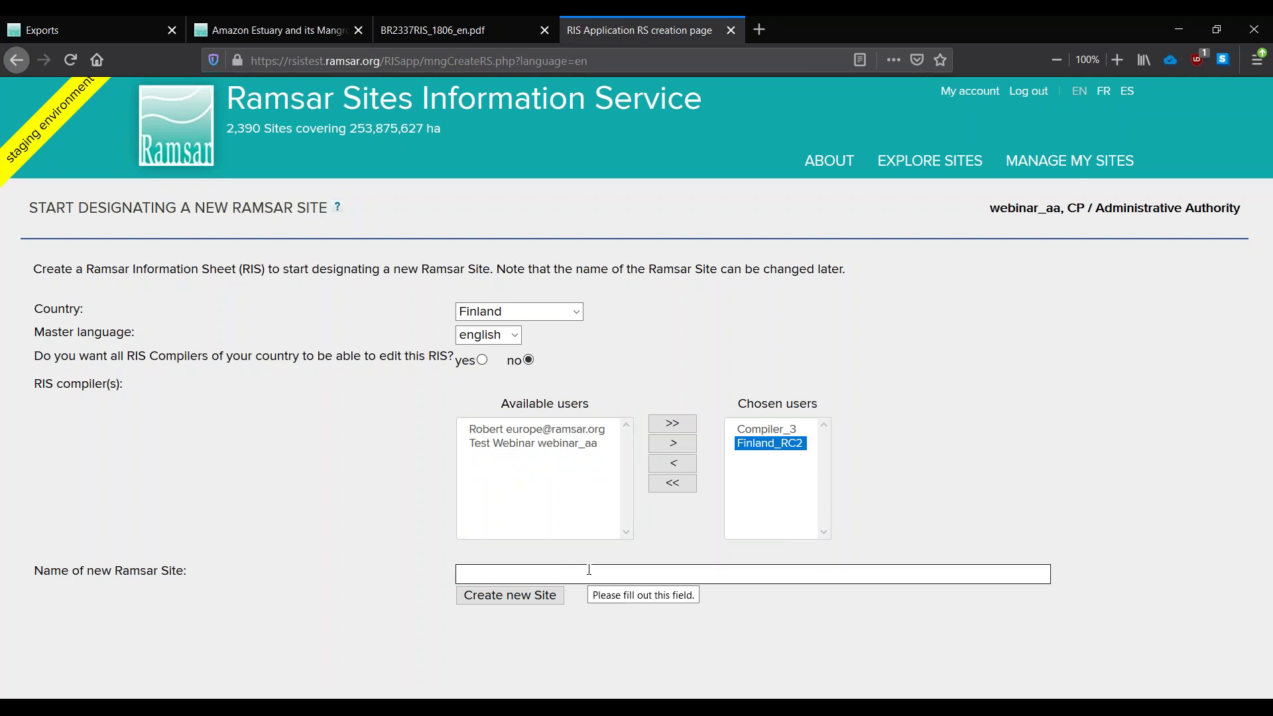
pyautogui.write('New Demo site')
pyautogui.click(504, 596)
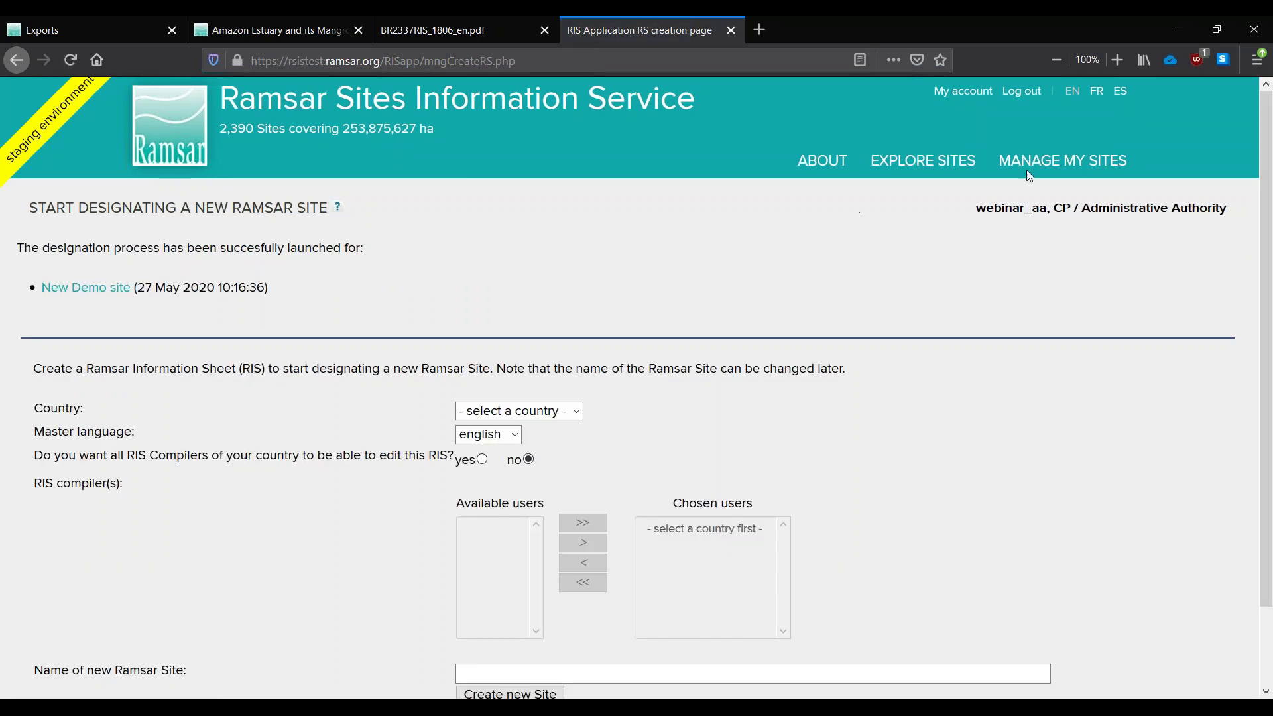
# Step: Return to the managed sites and clear the status filter on the pending Ramsar Sites
pyautogui.click(1039, 165)
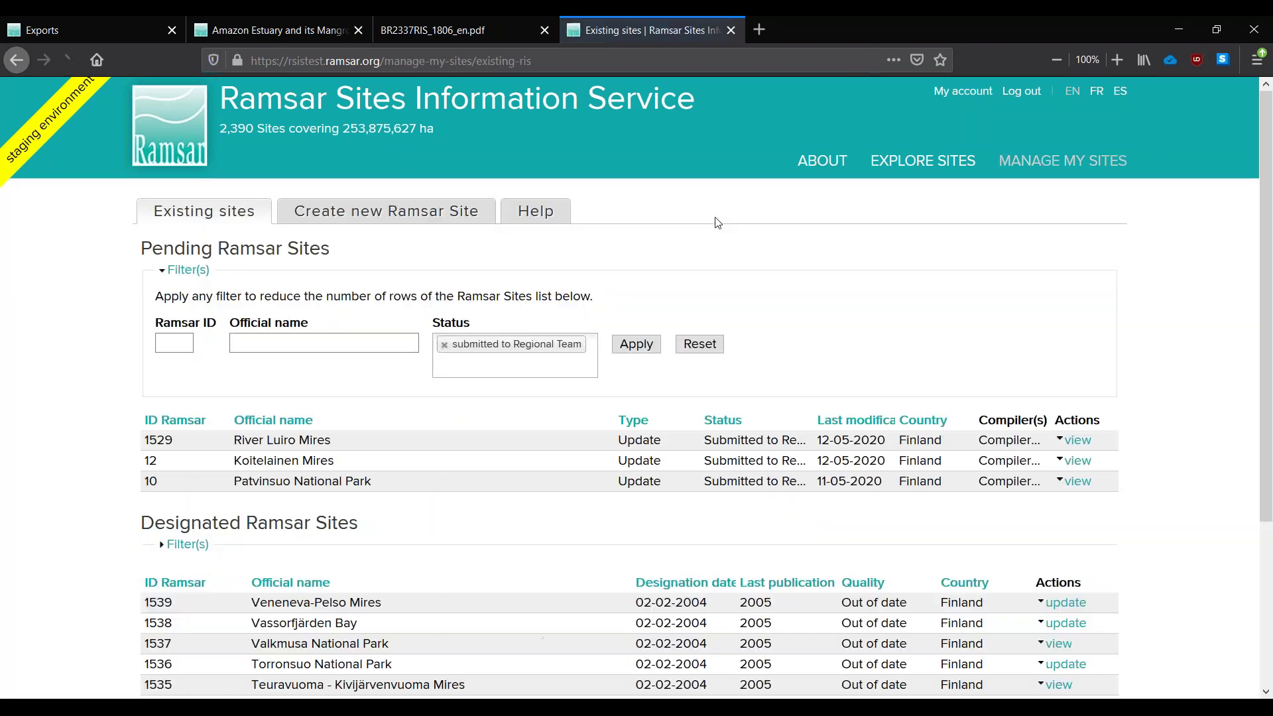
pyautogui.click(705, 346)
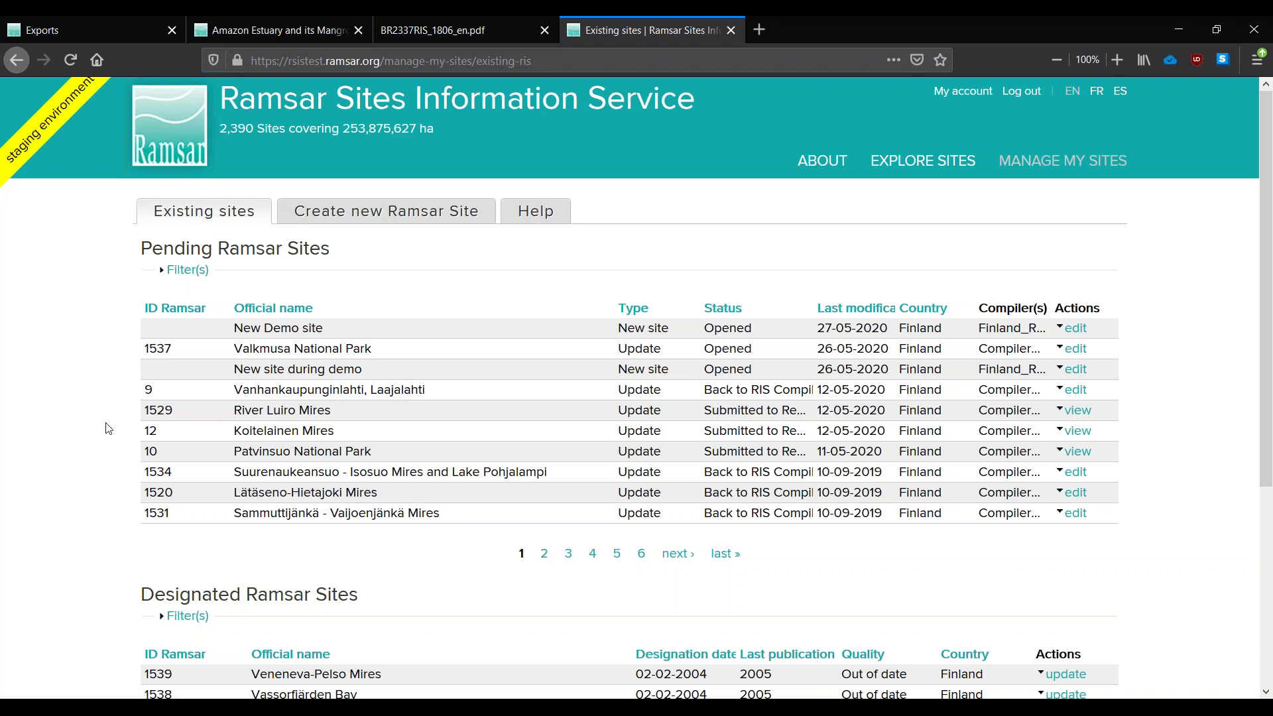
# Step: Launch an update for the designated site Vassorfjärden Bay and confirm starting the new workflow
pyautogui.scroll(-4, 108, 428)
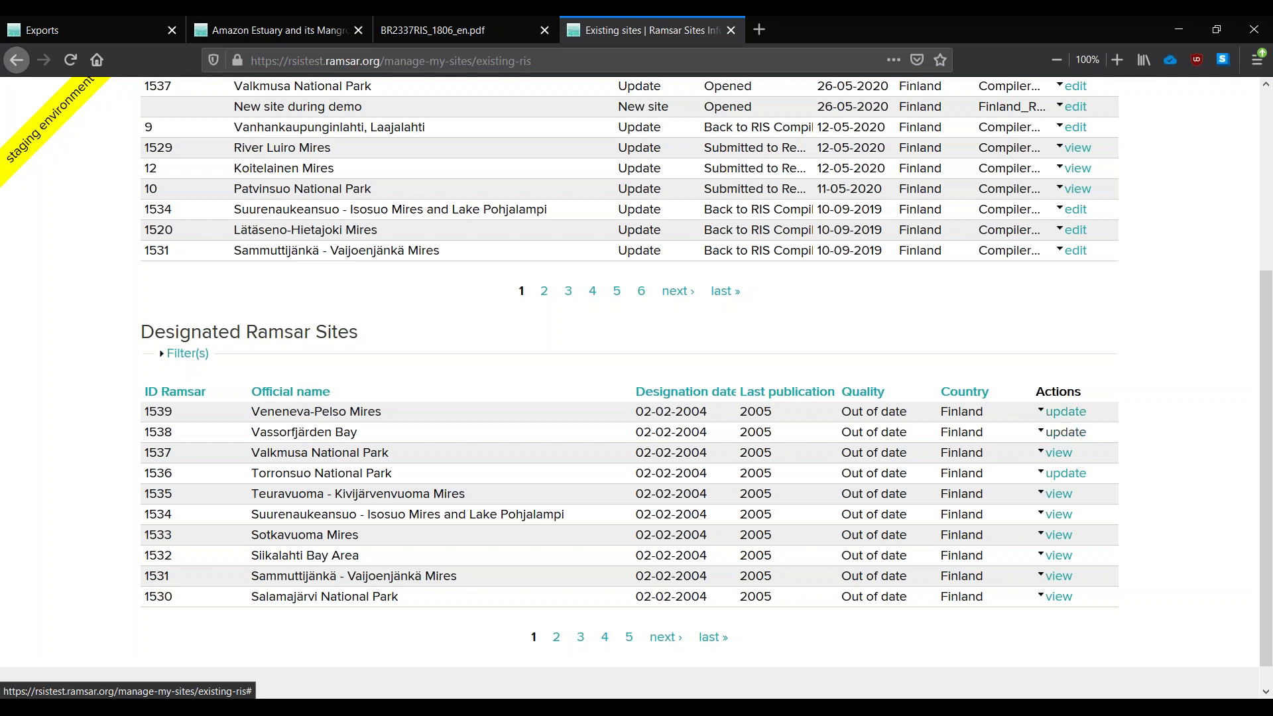
pyautogui.click(1070, 416)
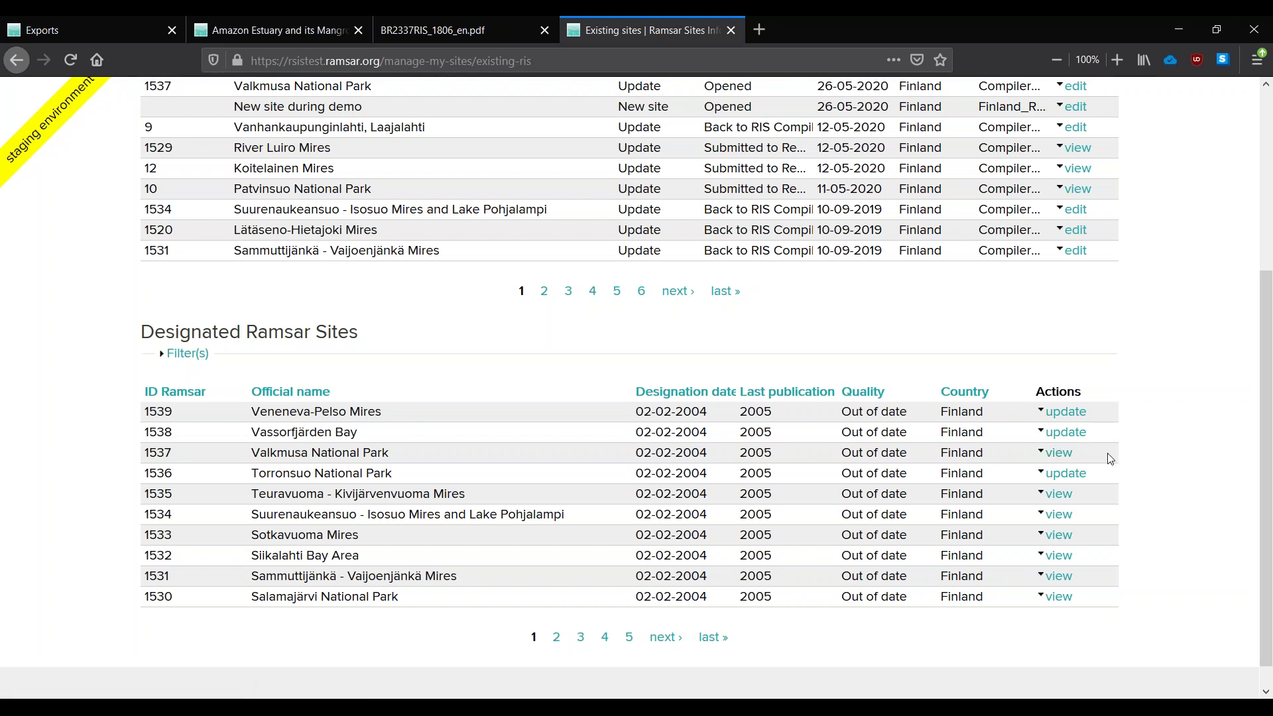
pyautogui.click(1072, 435)
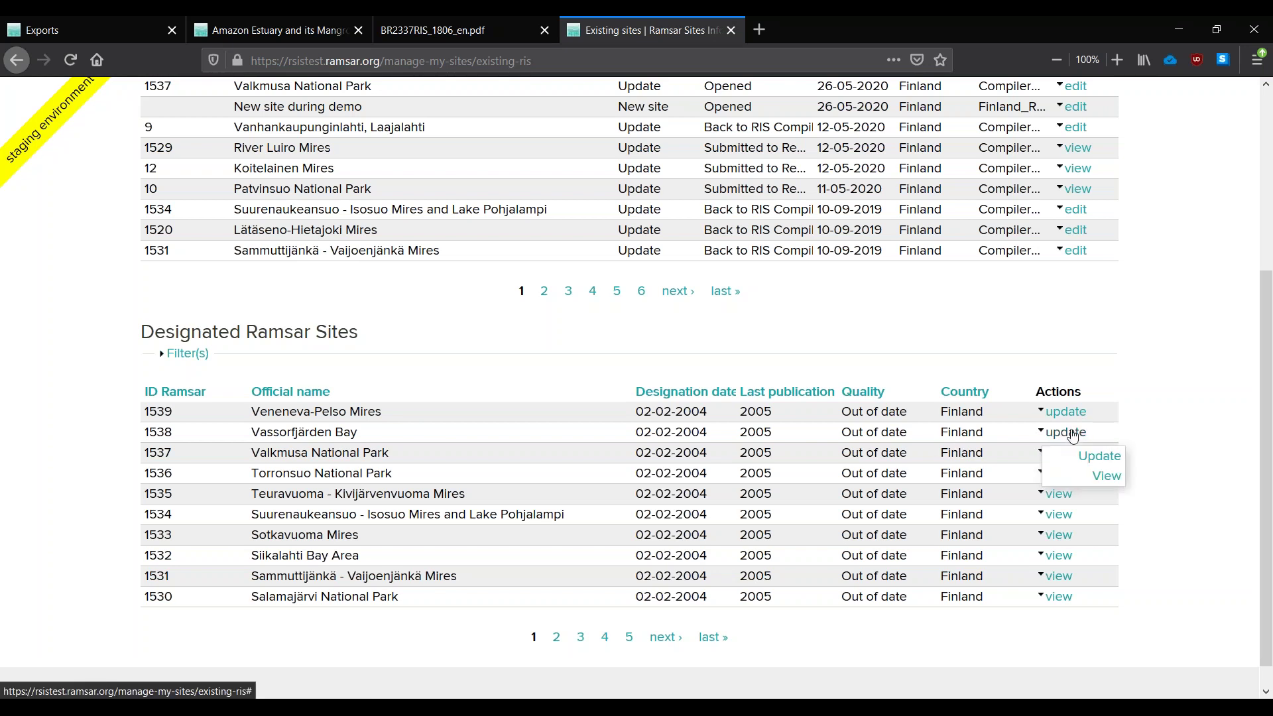
pyautogui.click(1085, 459)
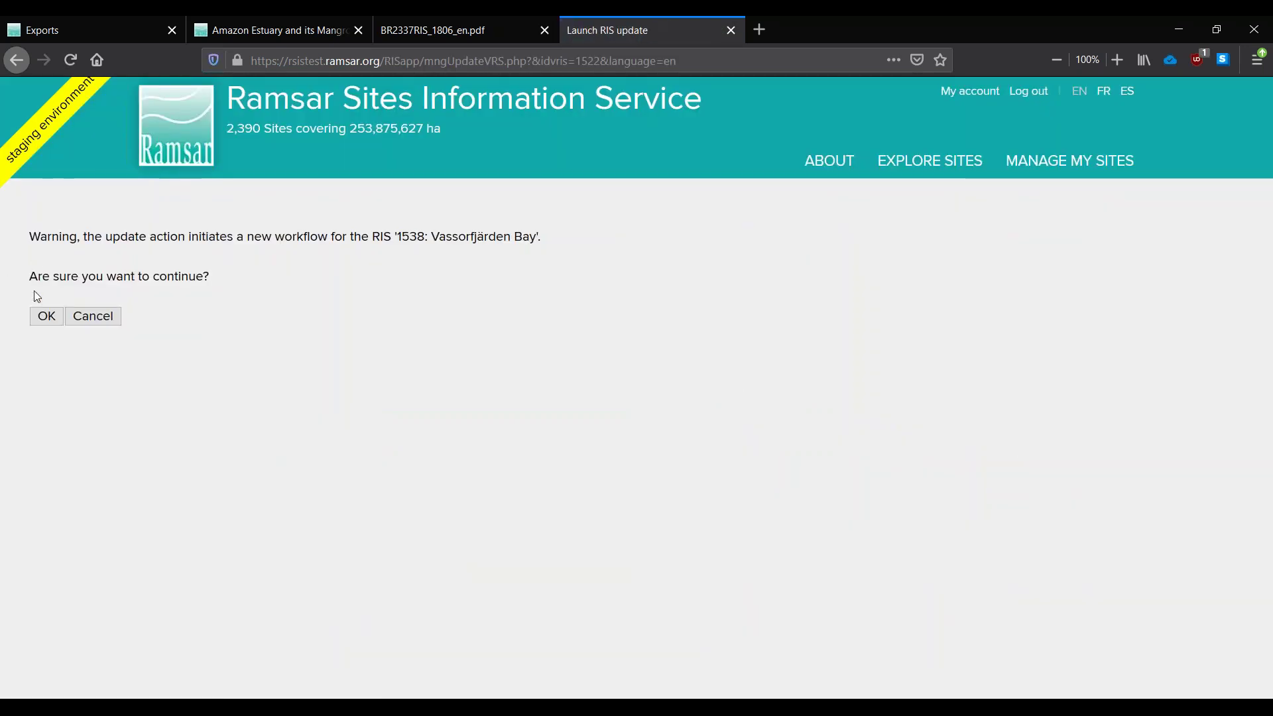
pyautogui.click(44, 324)
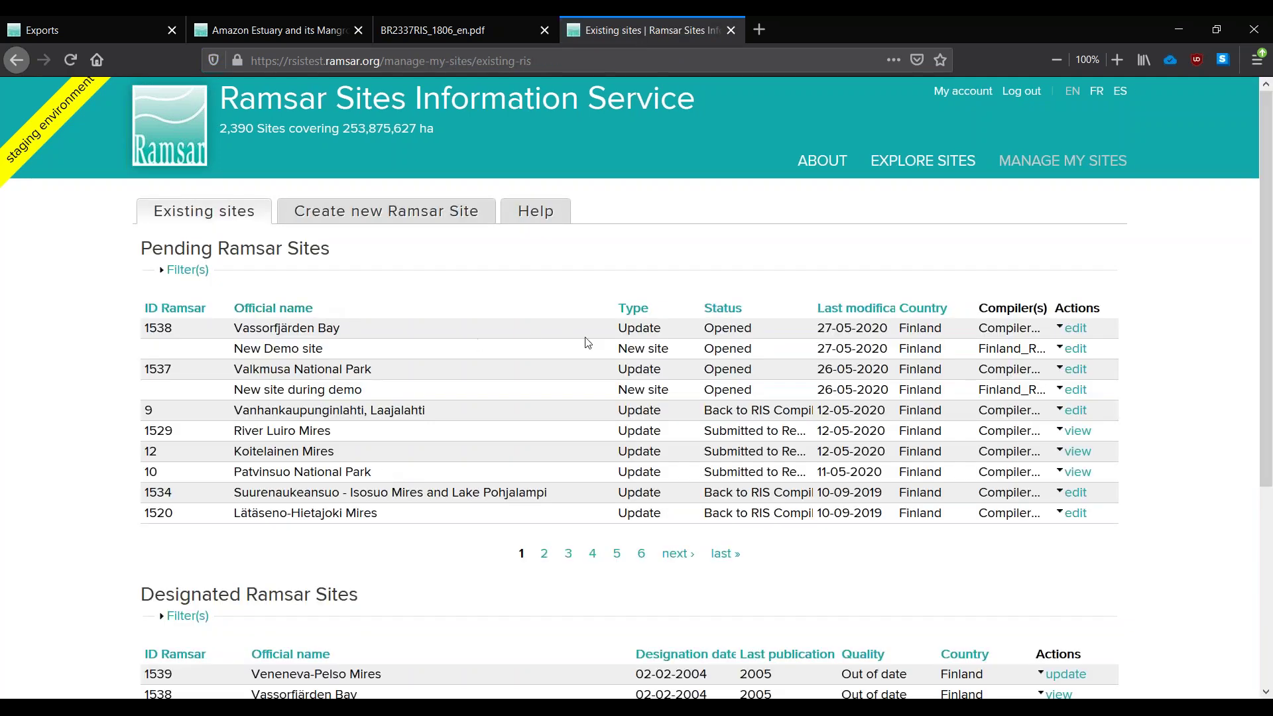
# Step: Examine the compiler access settings of the pending Vassorfjärden Bay update, switching access for all country compilers to no and back to yes
pyautogui.doubleClick(631, 326)
pyautogui.click(1074, 327)
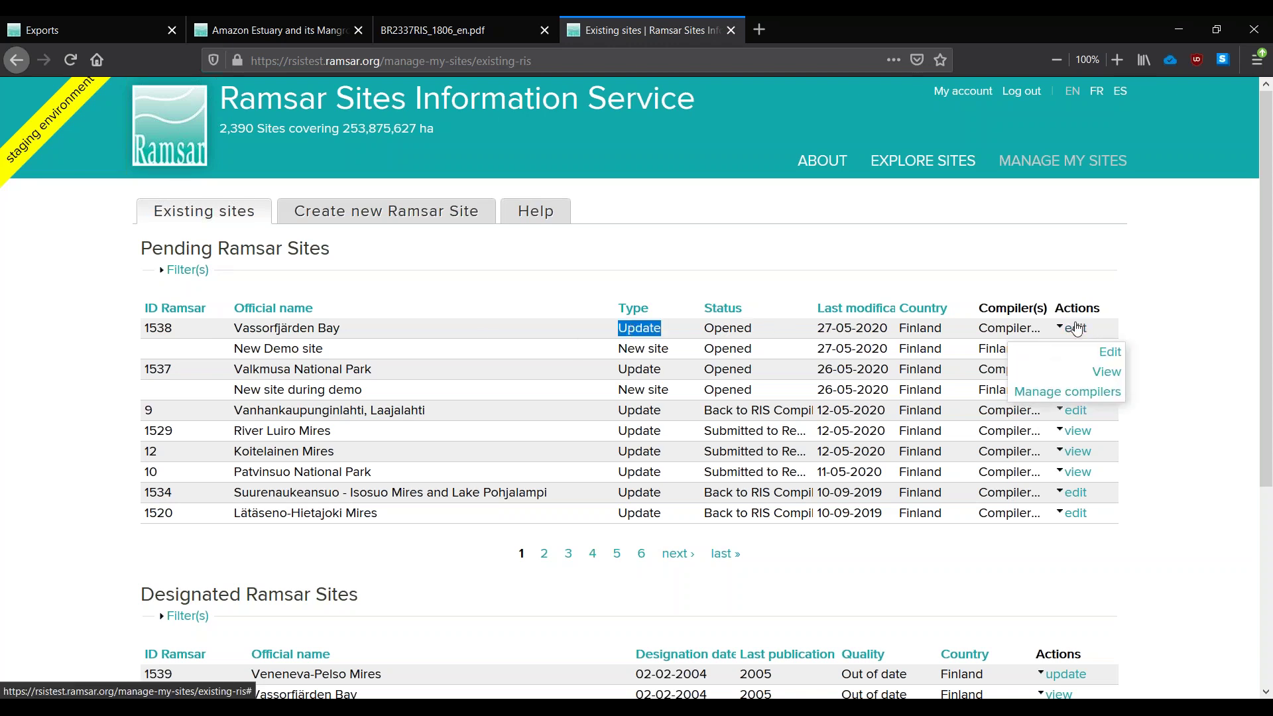
pyautogui.click(1069, 394)
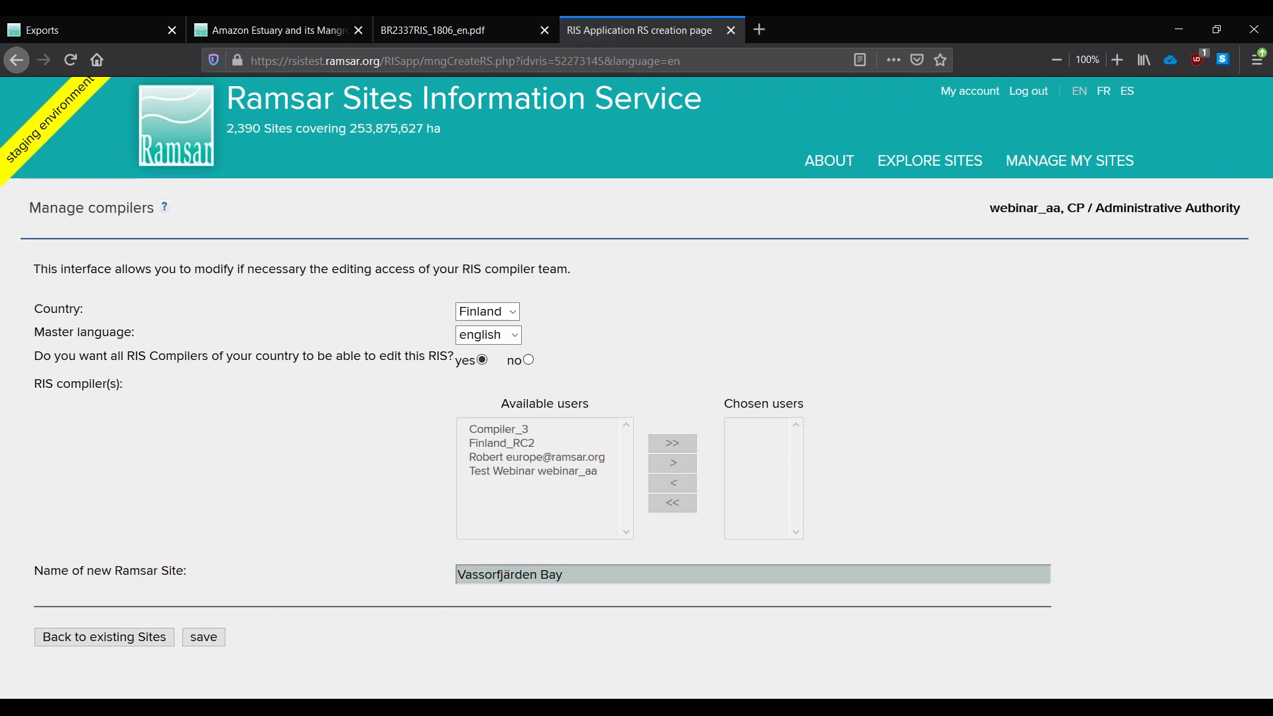
pyautogui.click(528, 360)
pyautogui.click(483, 360)
pyautogui.click(163, 644)
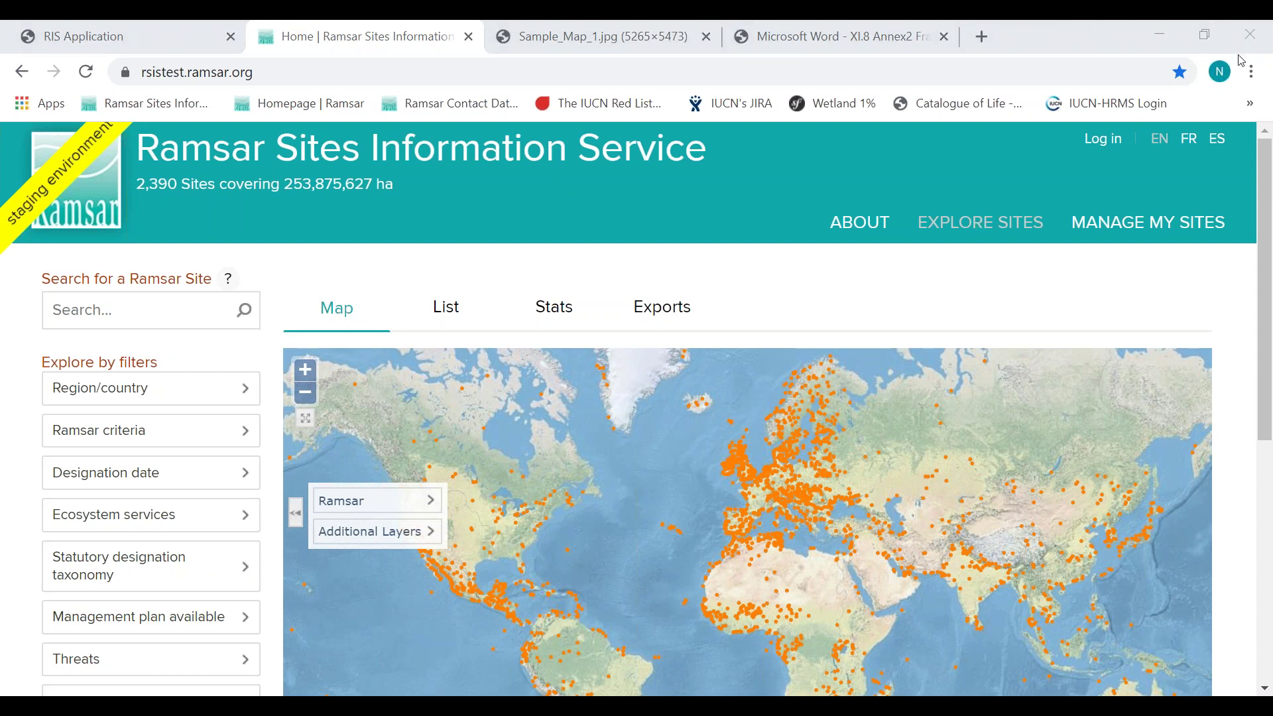
# Step: Go to the managed sites and open the pending update of Huidong Harbor Sea Turtle National Nature Reserve for editing
pyautogui.click(1146, 229)
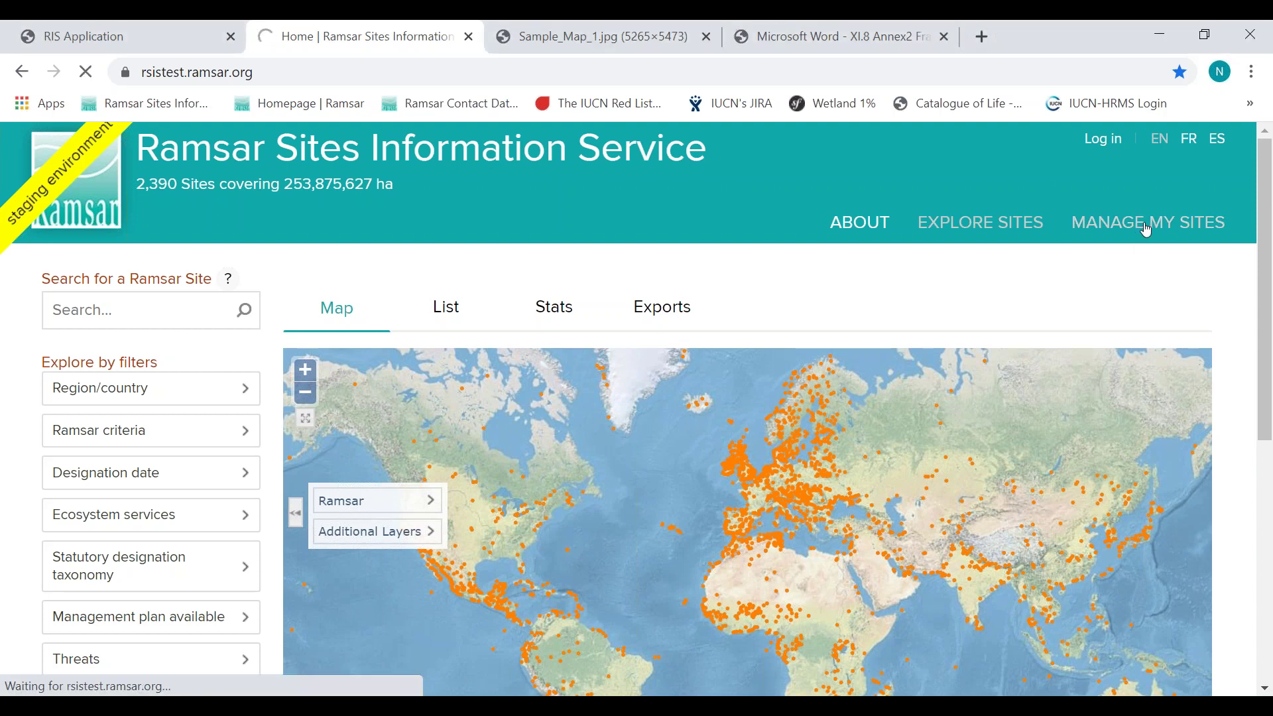
pyautogui.click(1110, 227)
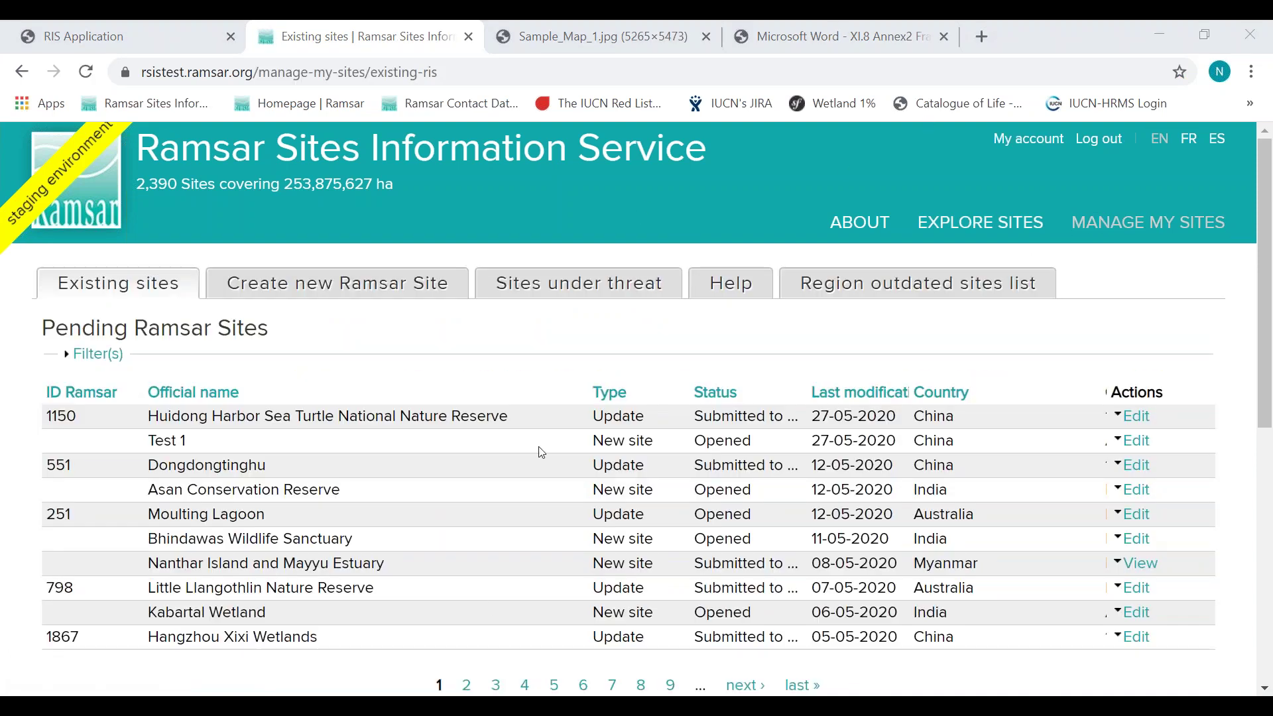
pyautogui.click(1138, 420)
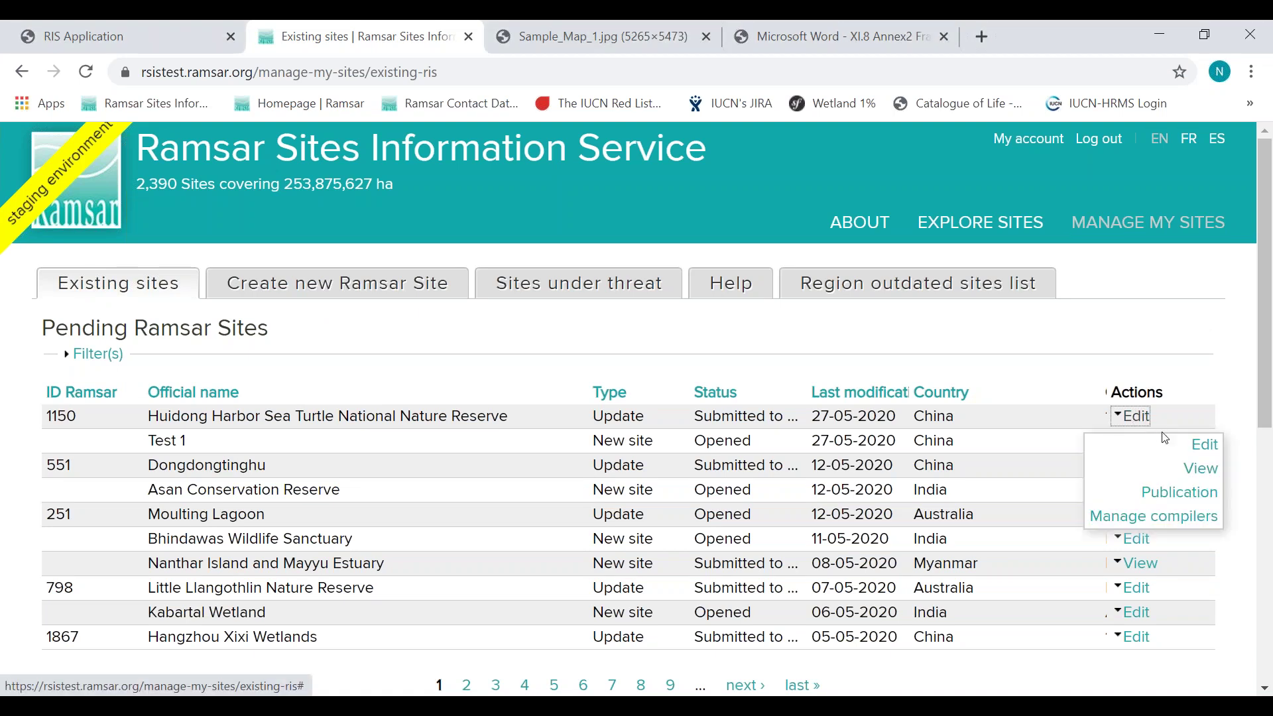
pyautogui.click(1171, 451)
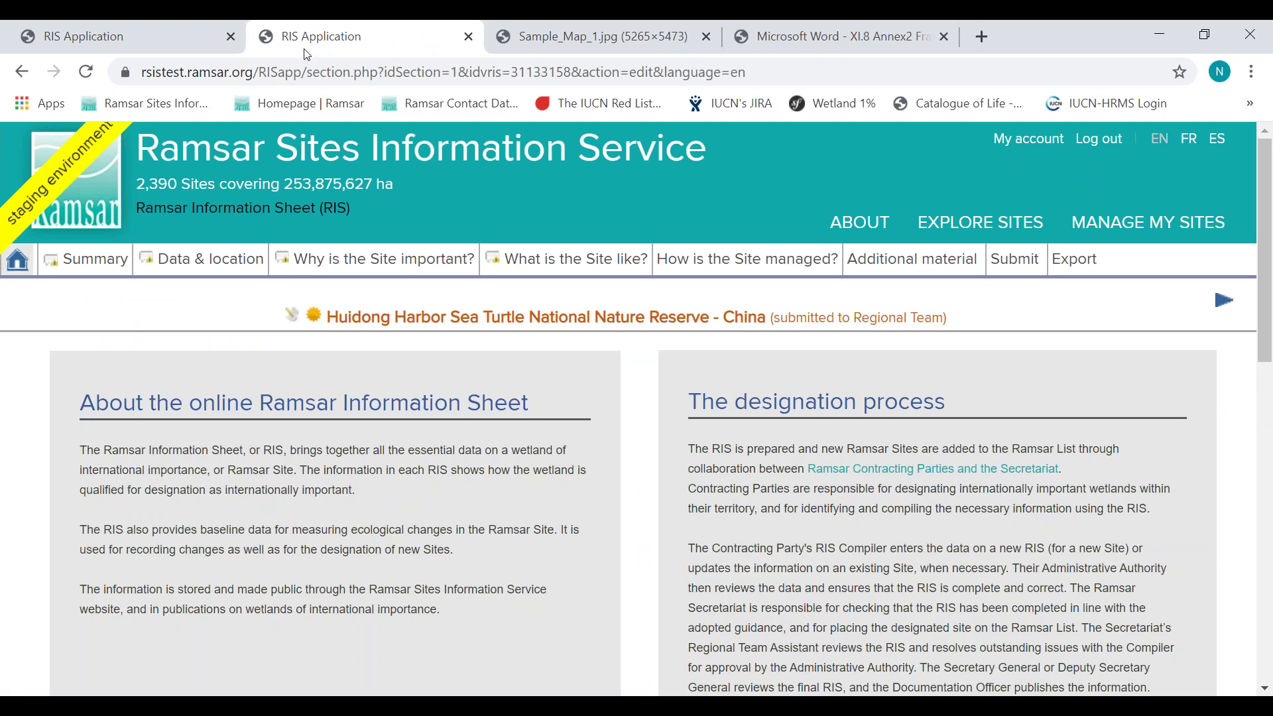
# Step: Review the guidance on compiling the Ramsar Information Sheet and look through the subsections of its main sections
pyautogui.moveTo(374, 259)
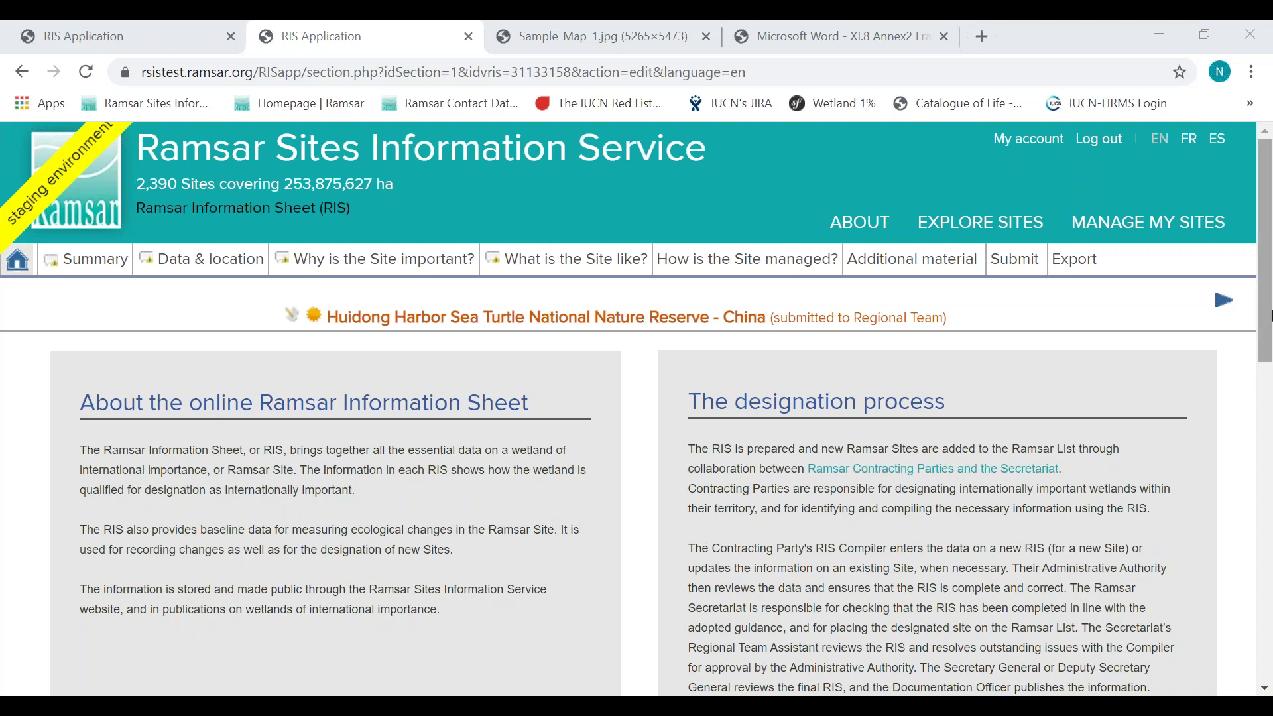
pyautogui.moveTo(1269, 327); pyautogui.dragTo(1258, 560)
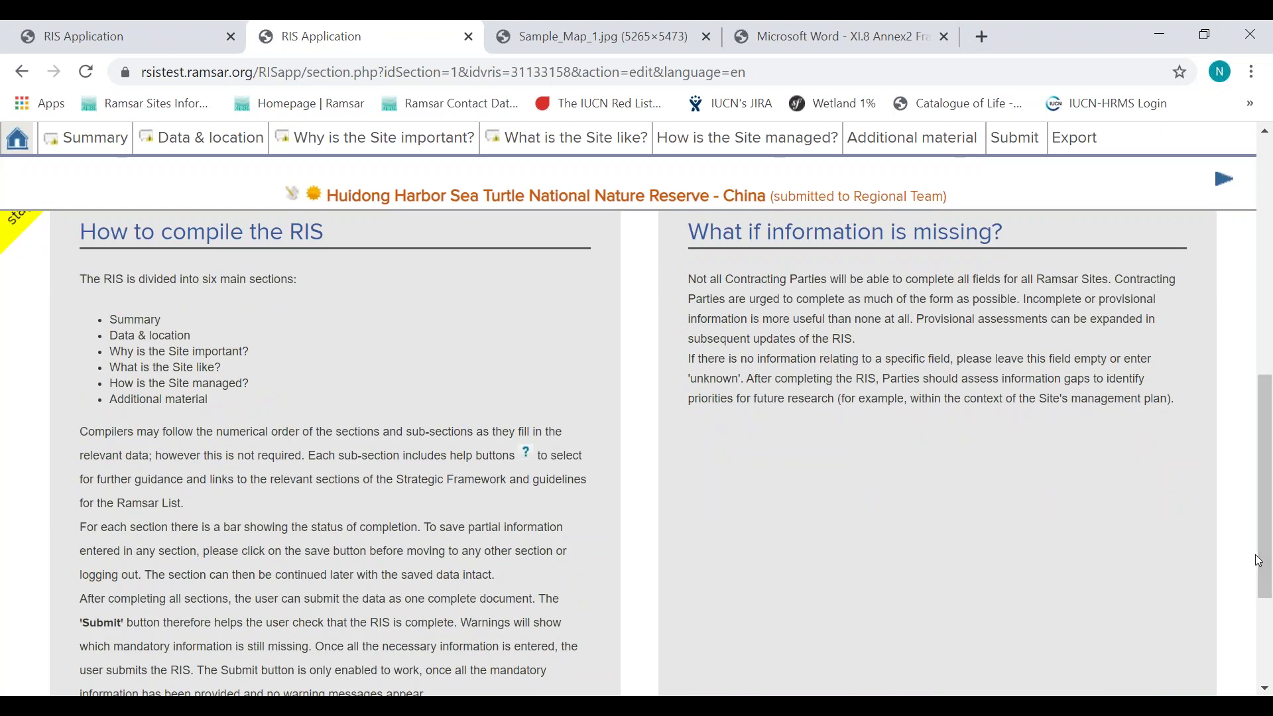
pyautogui.moveTo(1258, 560); pyautogui.dragTo(1260, 323)
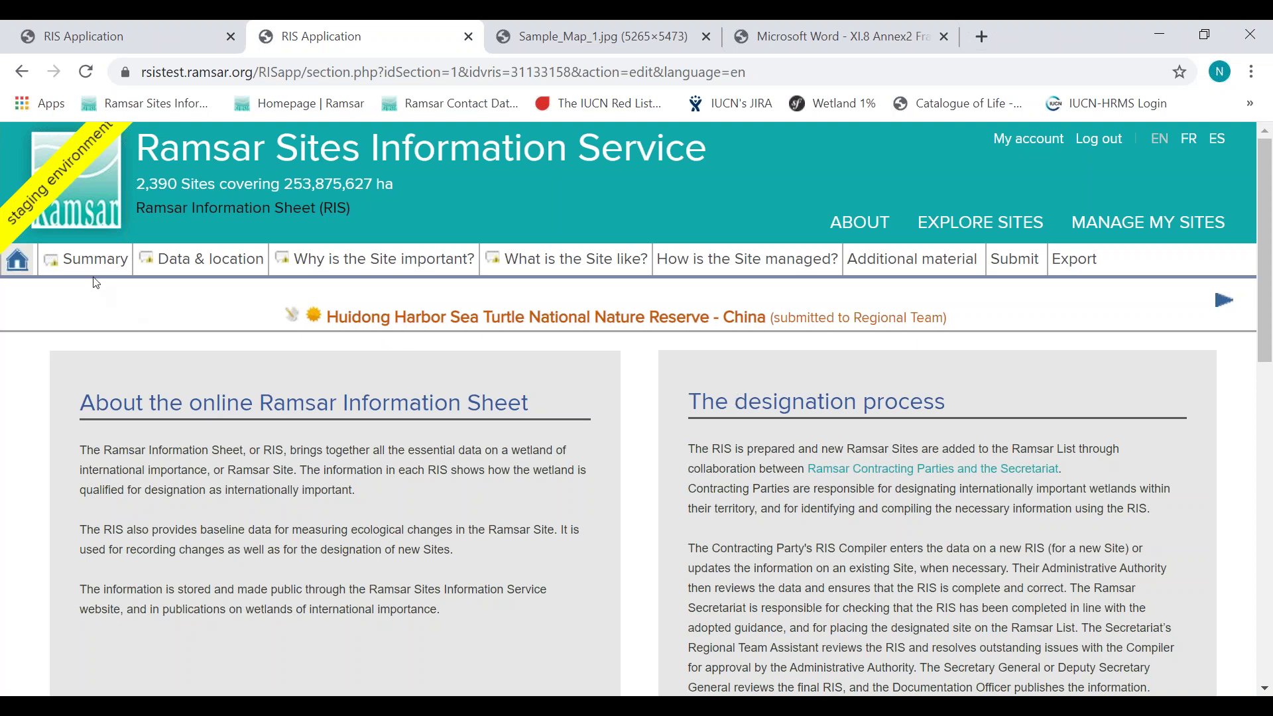
pyautogui.moveTo(199, 271)
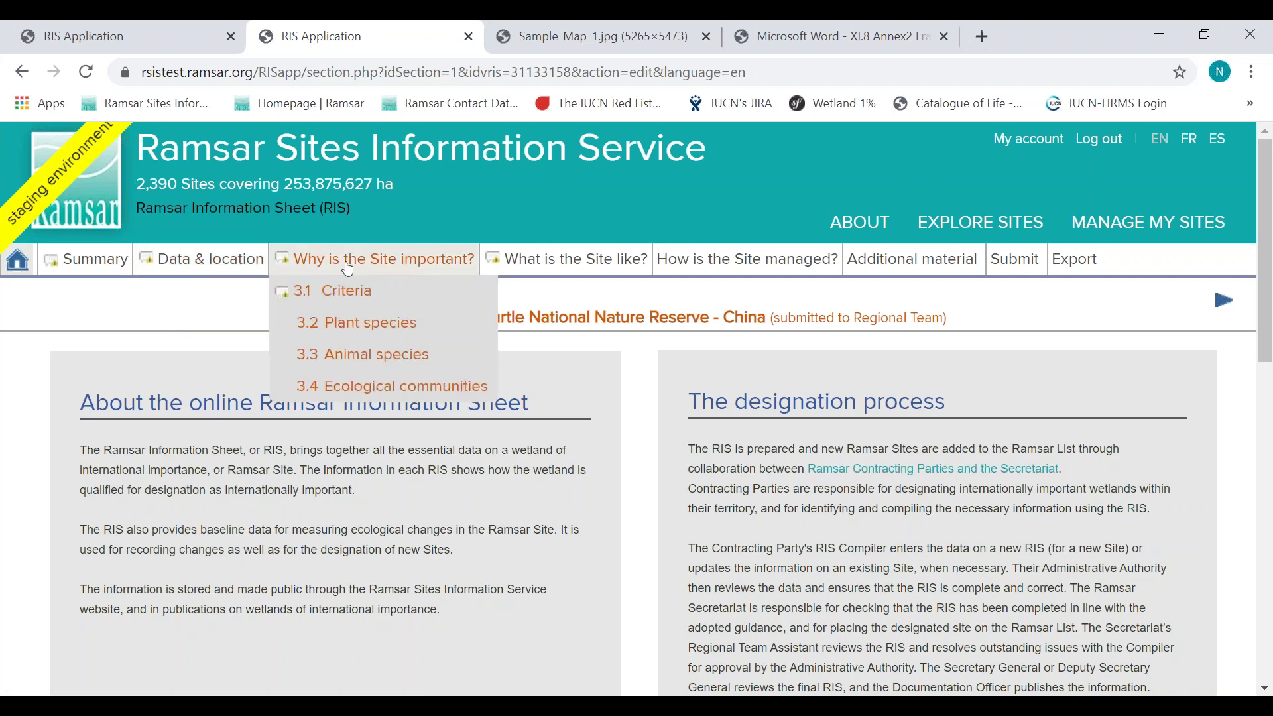
pyautogui.moveTo(547, 266)
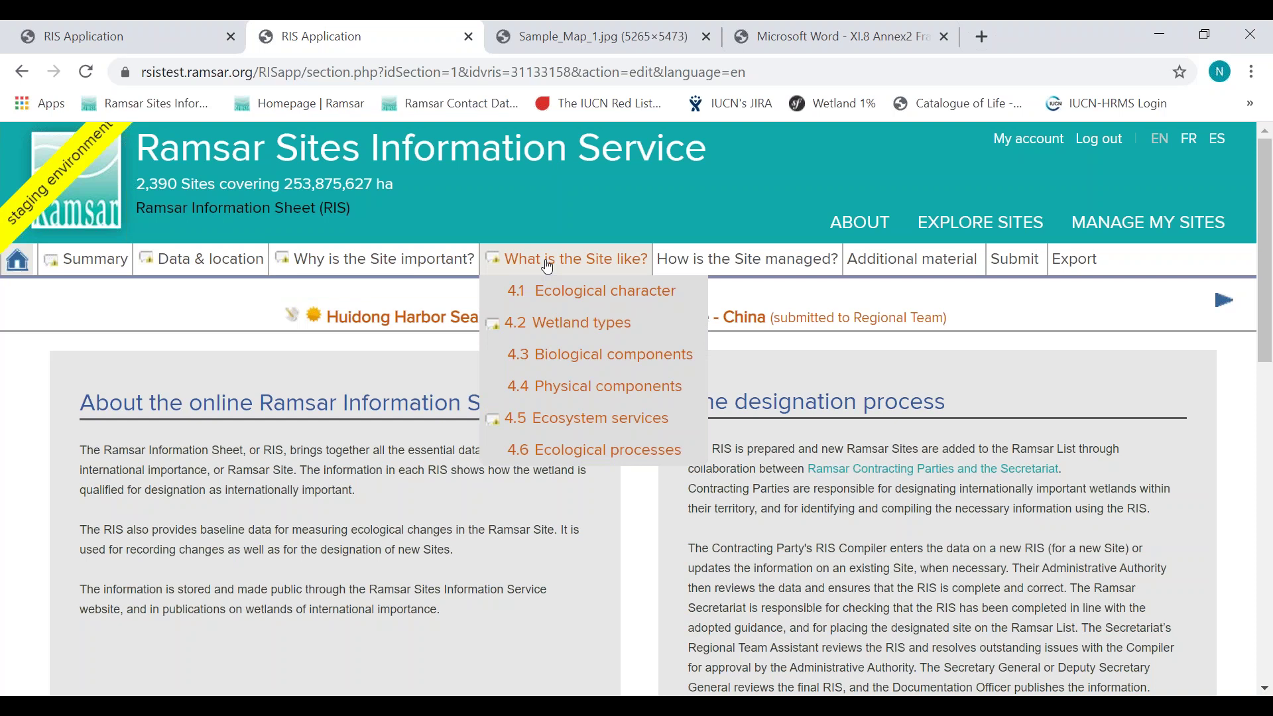
pyautogui.moveTo(692, 262)
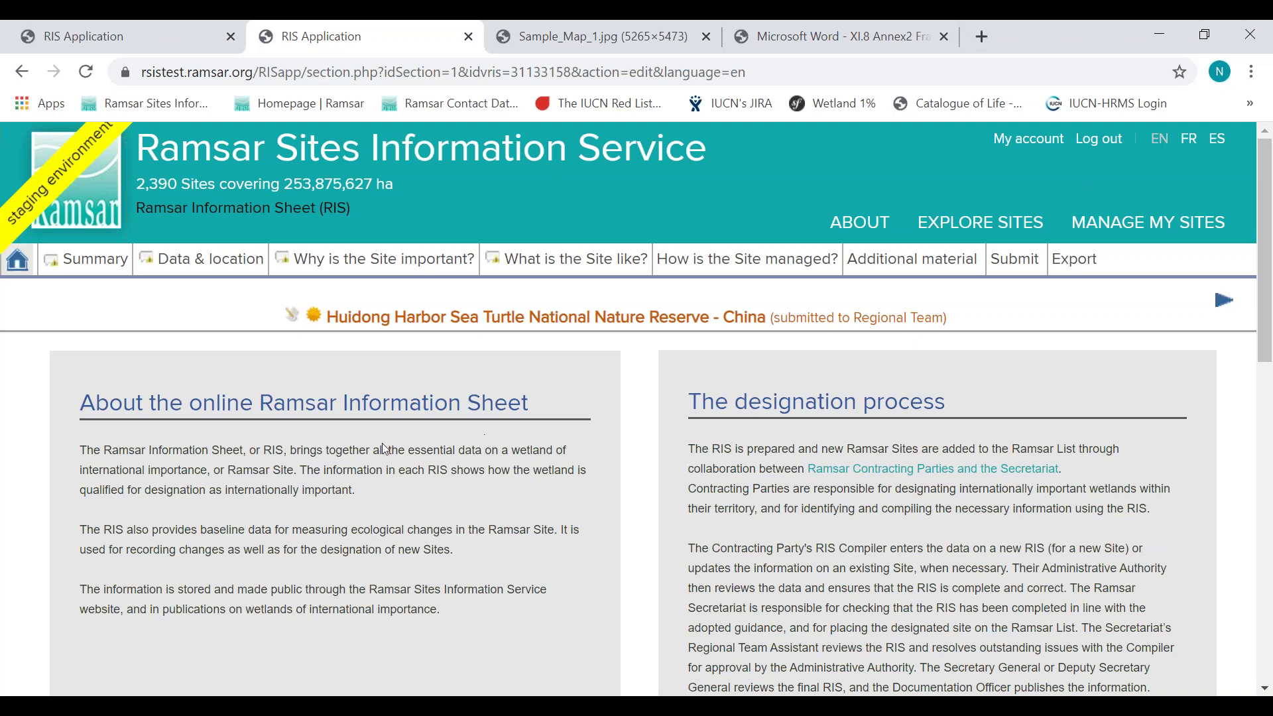
# Step: Open the Summary section of the information sheet and read the 1.1 Summary description field
pyautogui.click(96, 260)
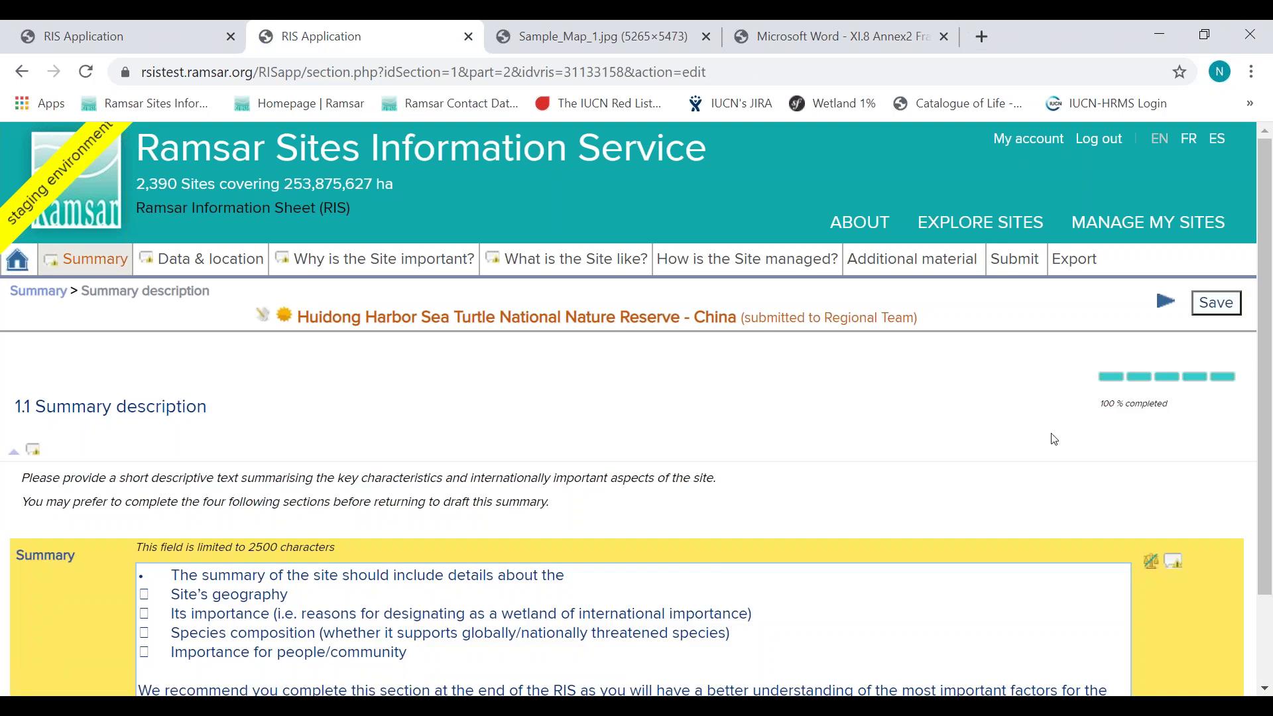
pyautogui.scroll(-1, 1268, 526)
pyautogui.moveTo(1268, 526); pyautogui.dragTo(1268, 581)
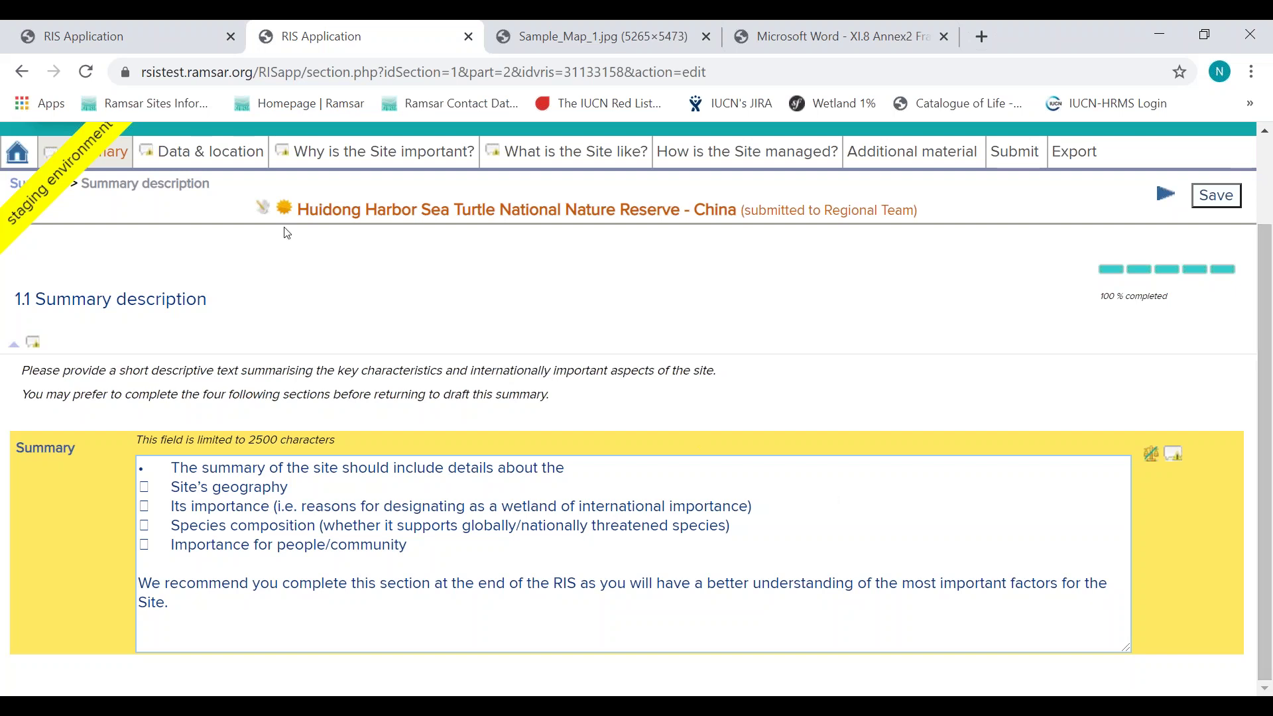
# Step: Open 2.1 Formal data and examine the compiler details, data collection period, site name, boundary changes and ecological character changes
pyautogui.moveTo(204, 159)
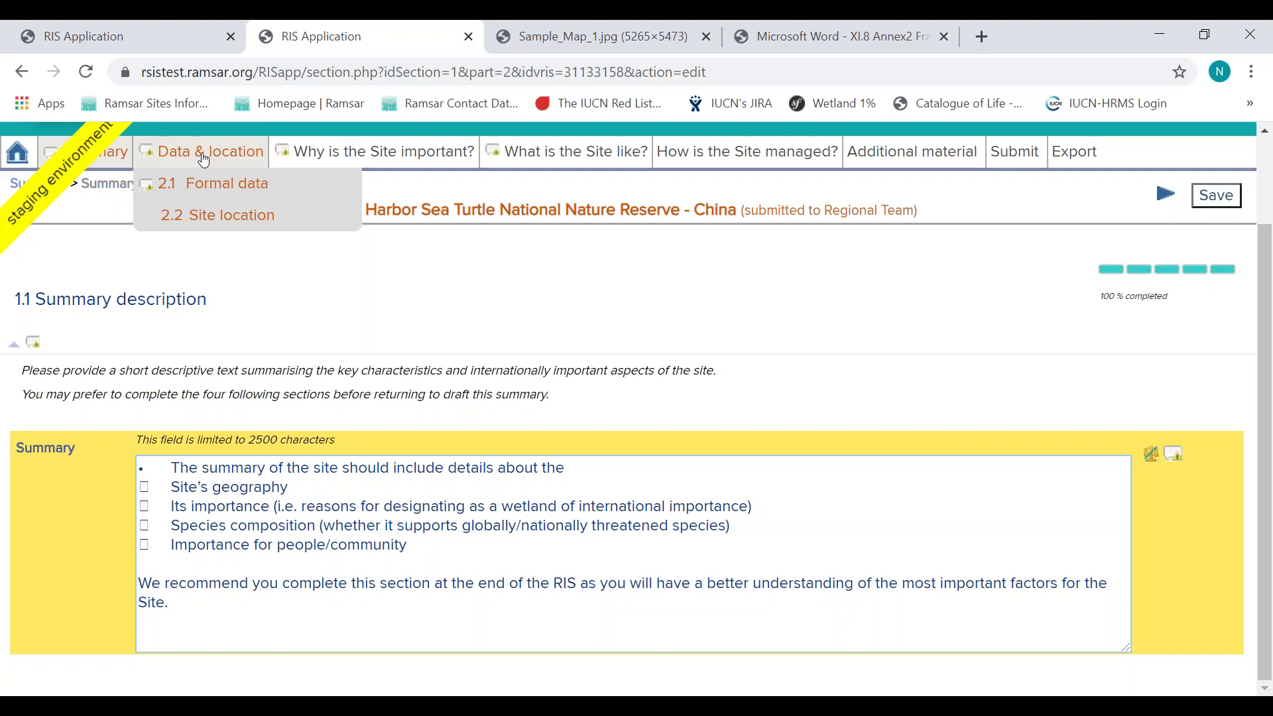
pyautogui.click(225, 185)
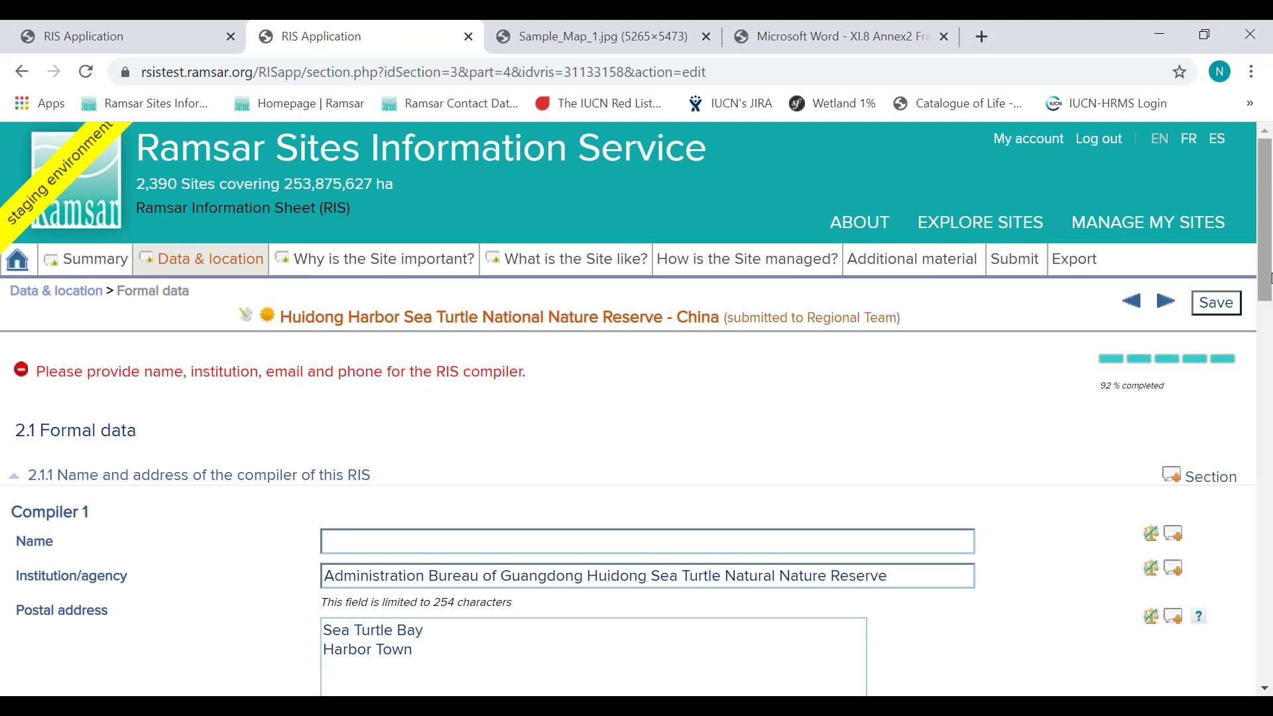
pyautogui.scroll(-3, 1268, 277)
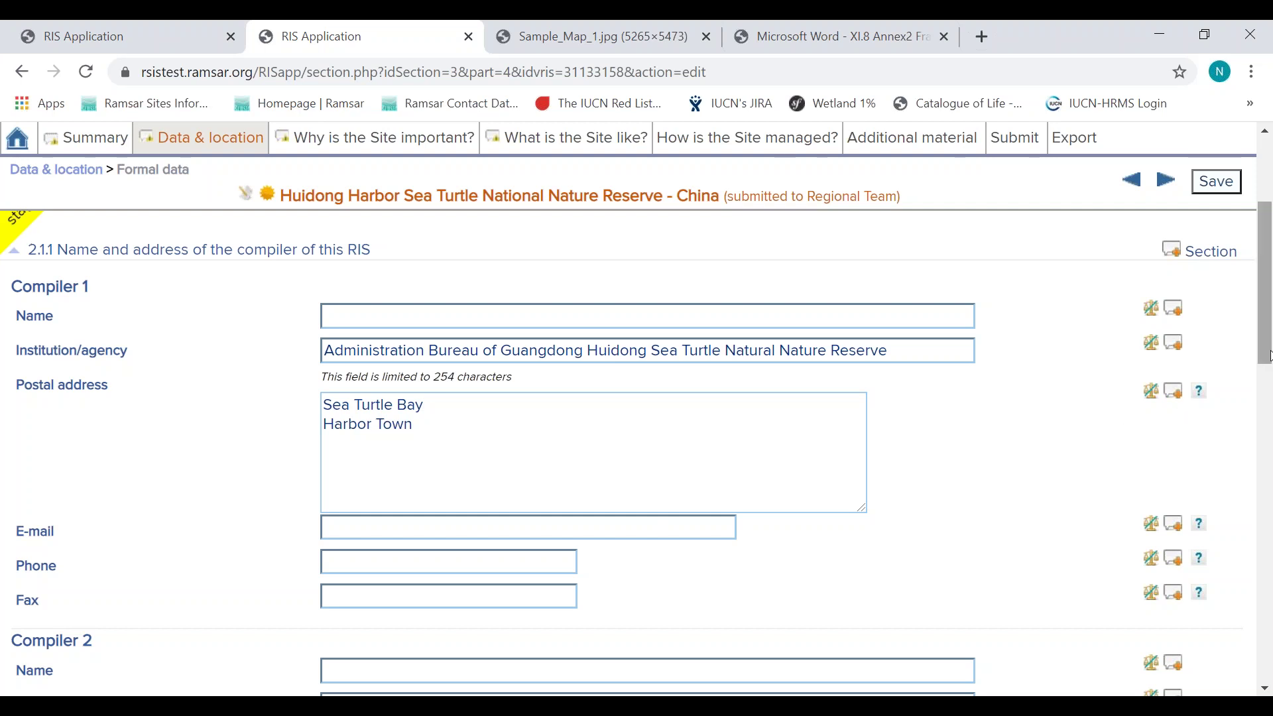
pyautogui.moveTo(1267, 356); pyautogui.dragTo(819, 515)
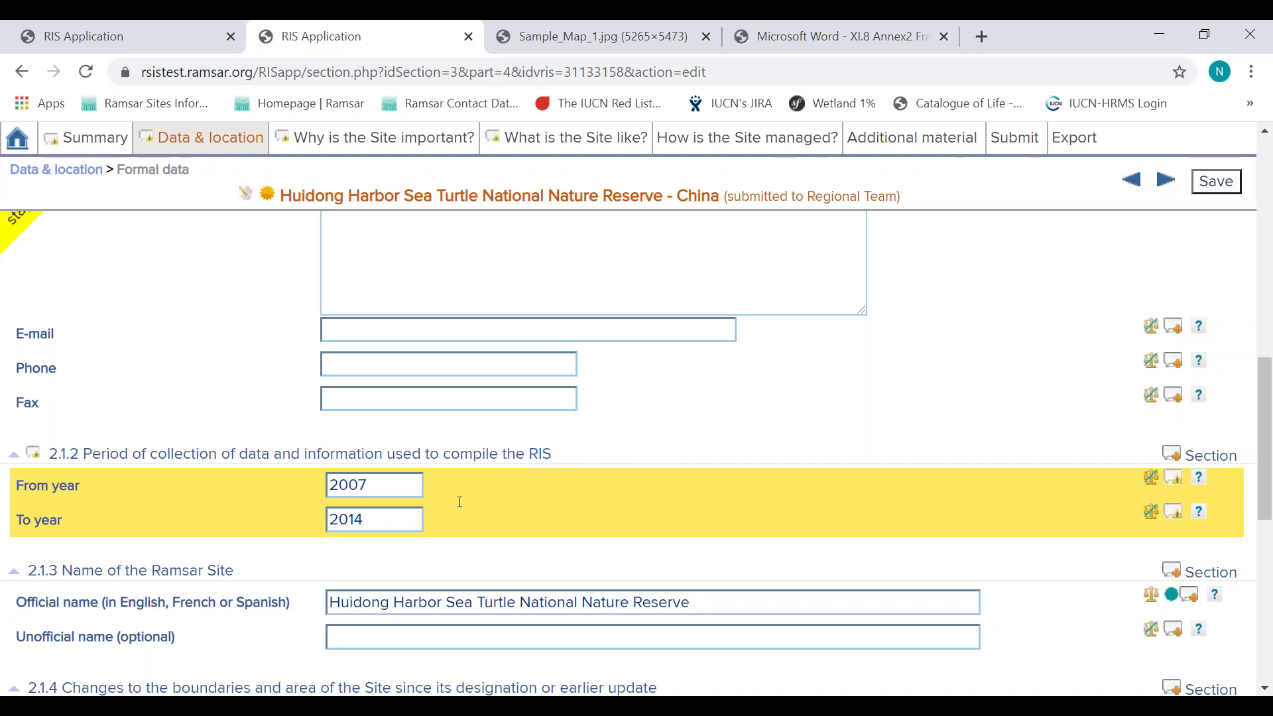
pyautogui.moveTo(1270, 454); pyautogui.dragTo(1271, 530)
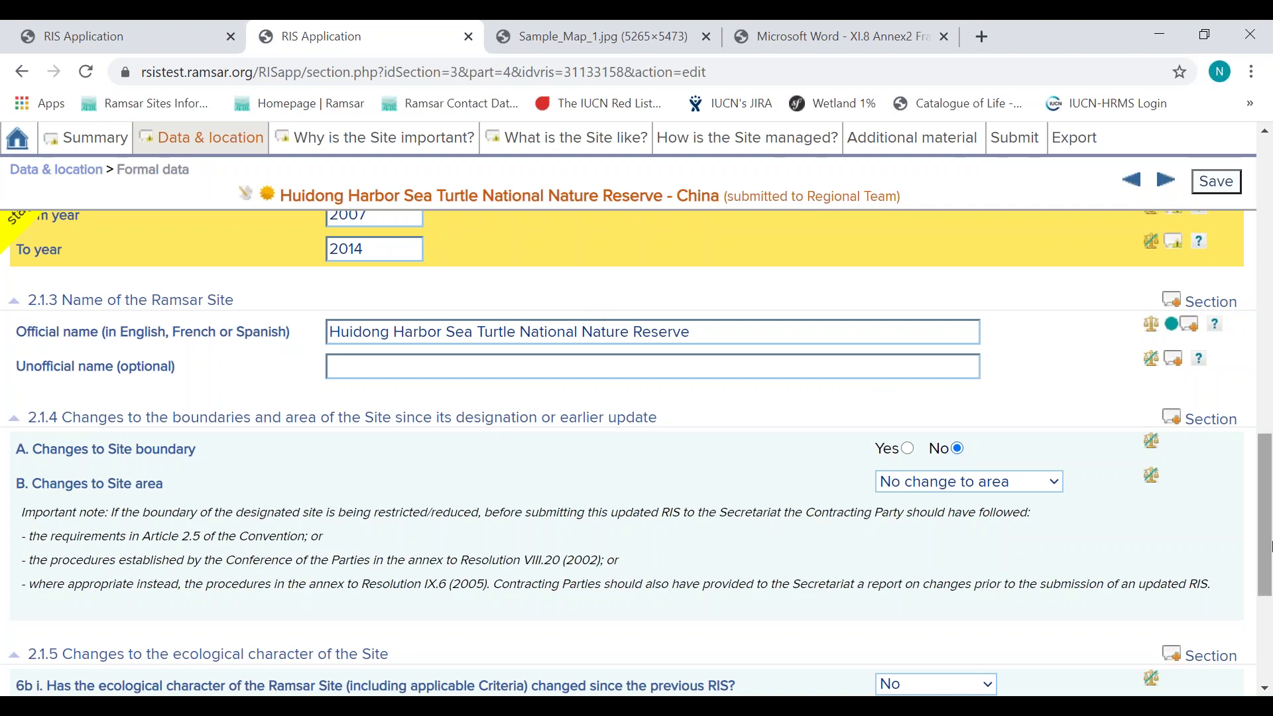
pyautogui.moveTo(1270, 547); pyautogui.dragTo(1269, 583)
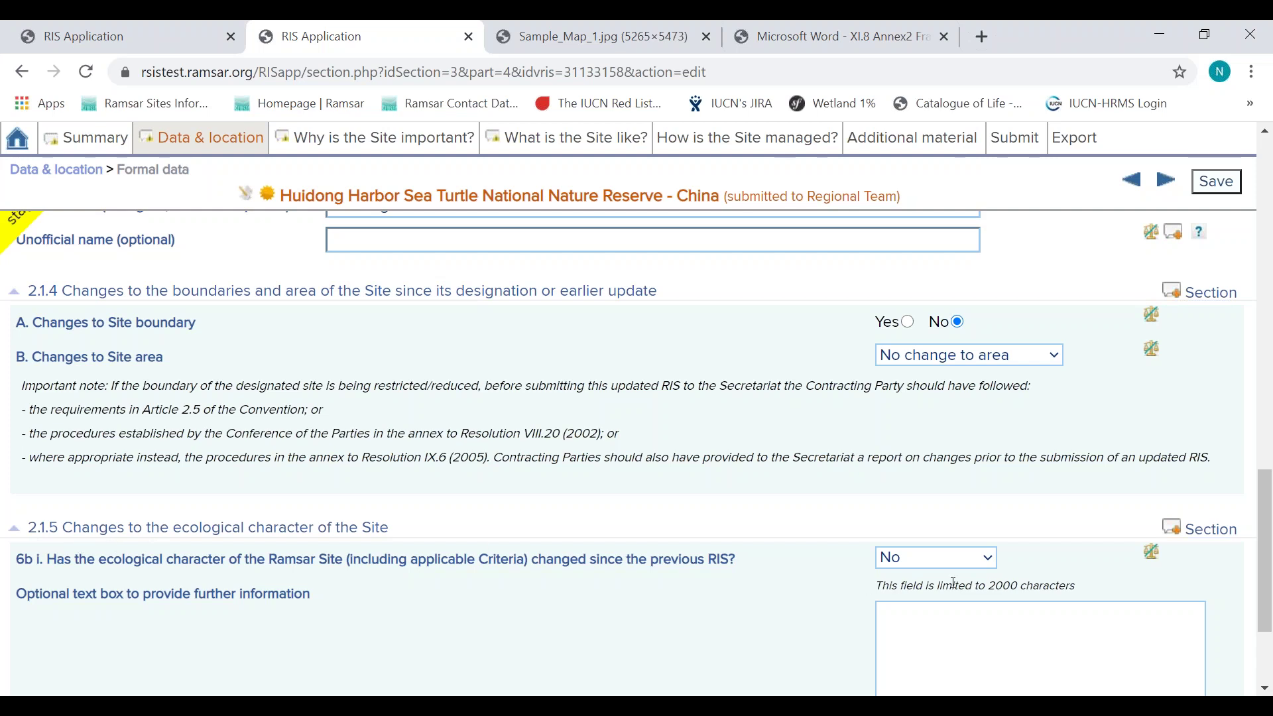
pyautogui.moveTo(1270, 523); pyautogui.dragTo(1267, 194)
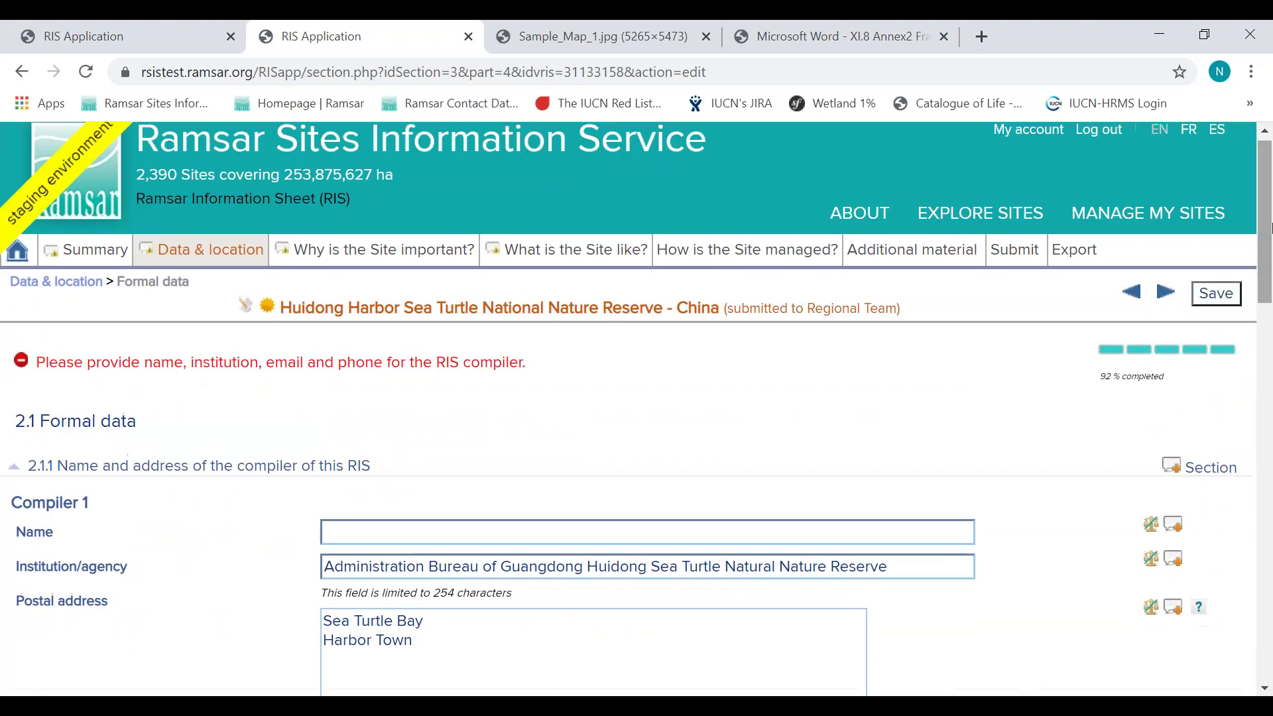
# Step: Open 2.2 Site location and read the help on uploading a GIS shapefile, highlighting the required file formats and upload rules
pyautogui.moveTo(220, 260)
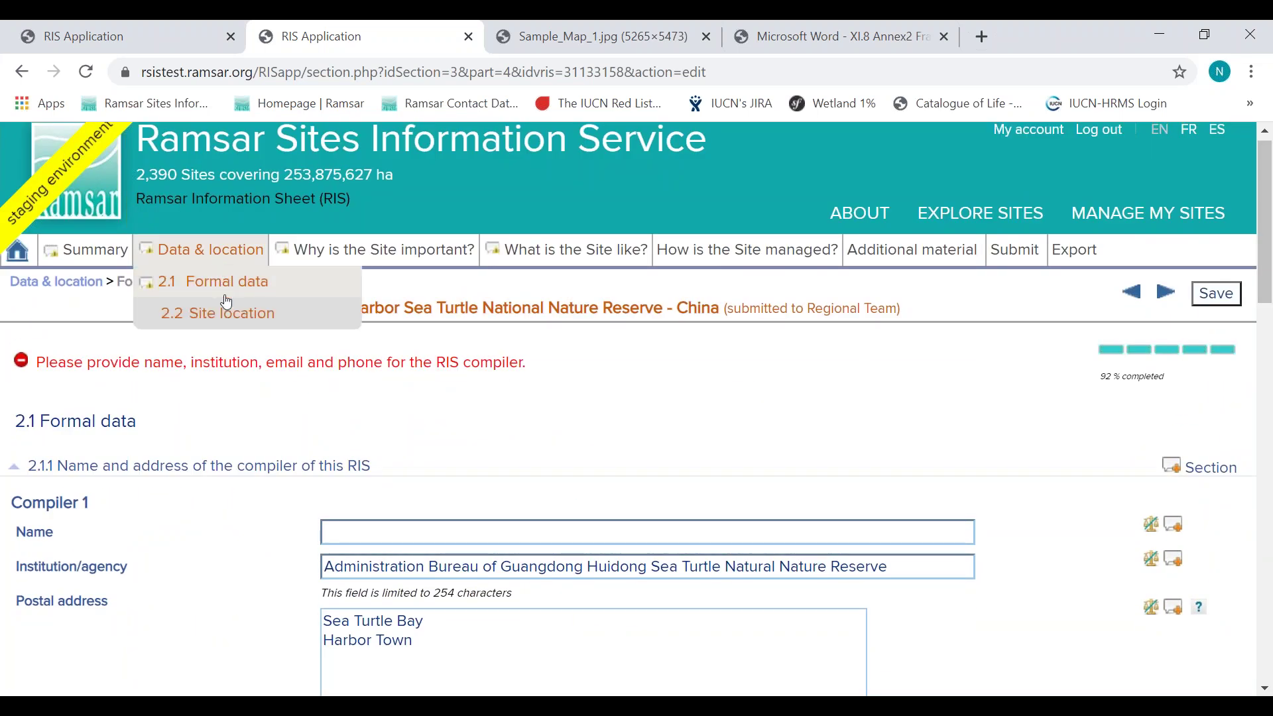
pyautogui.click(222, 316)
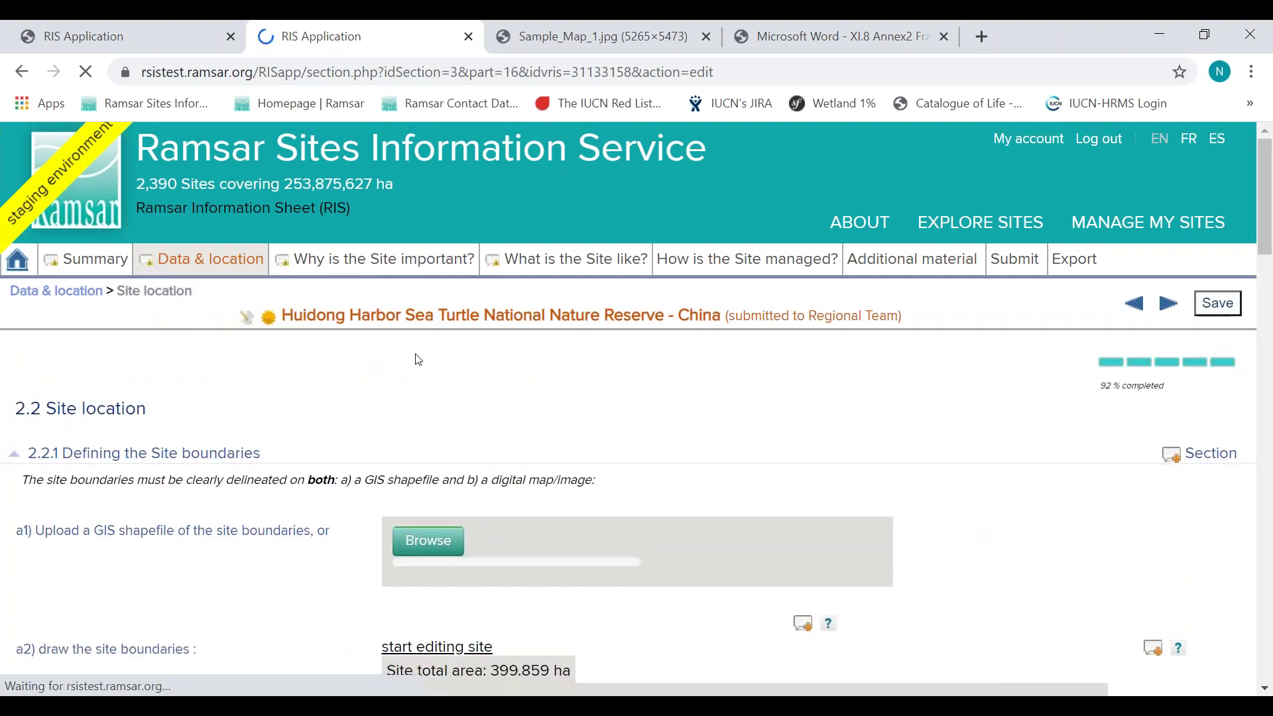
pyautogui.moveTo(1269, 227); pyautogui.dragTo(1270, 265)
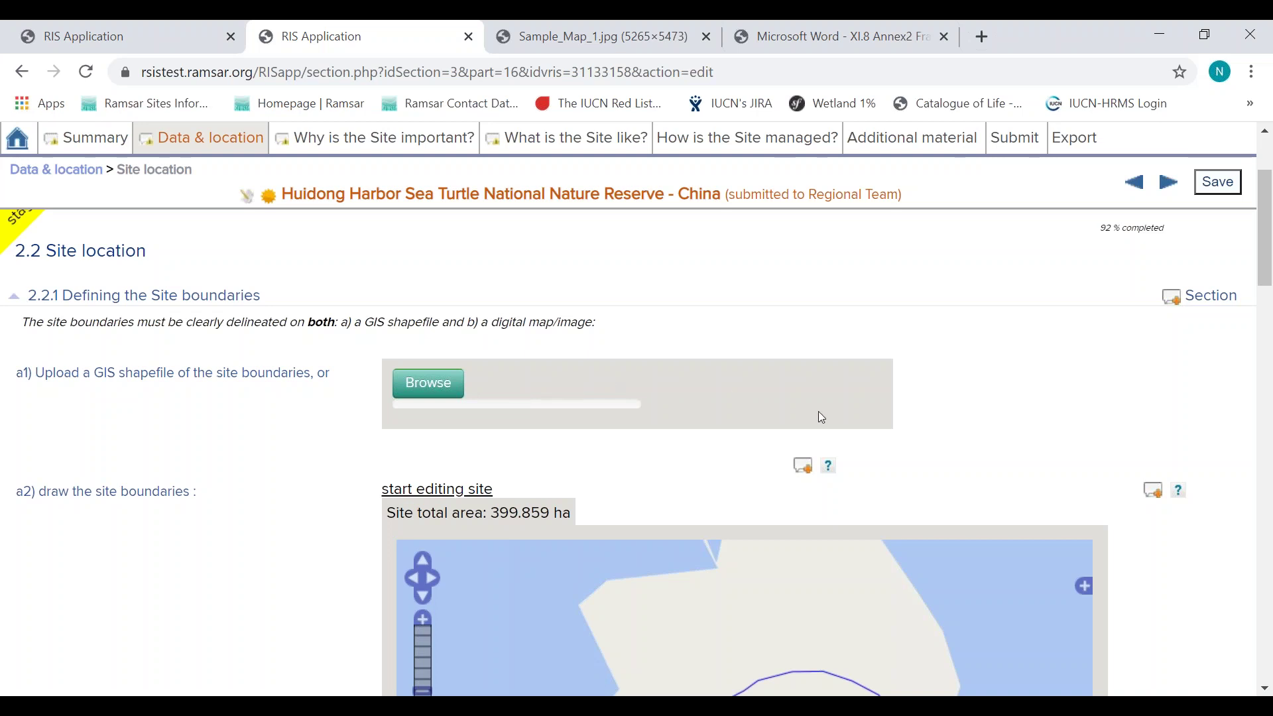
pyautogui.click(829, 467)
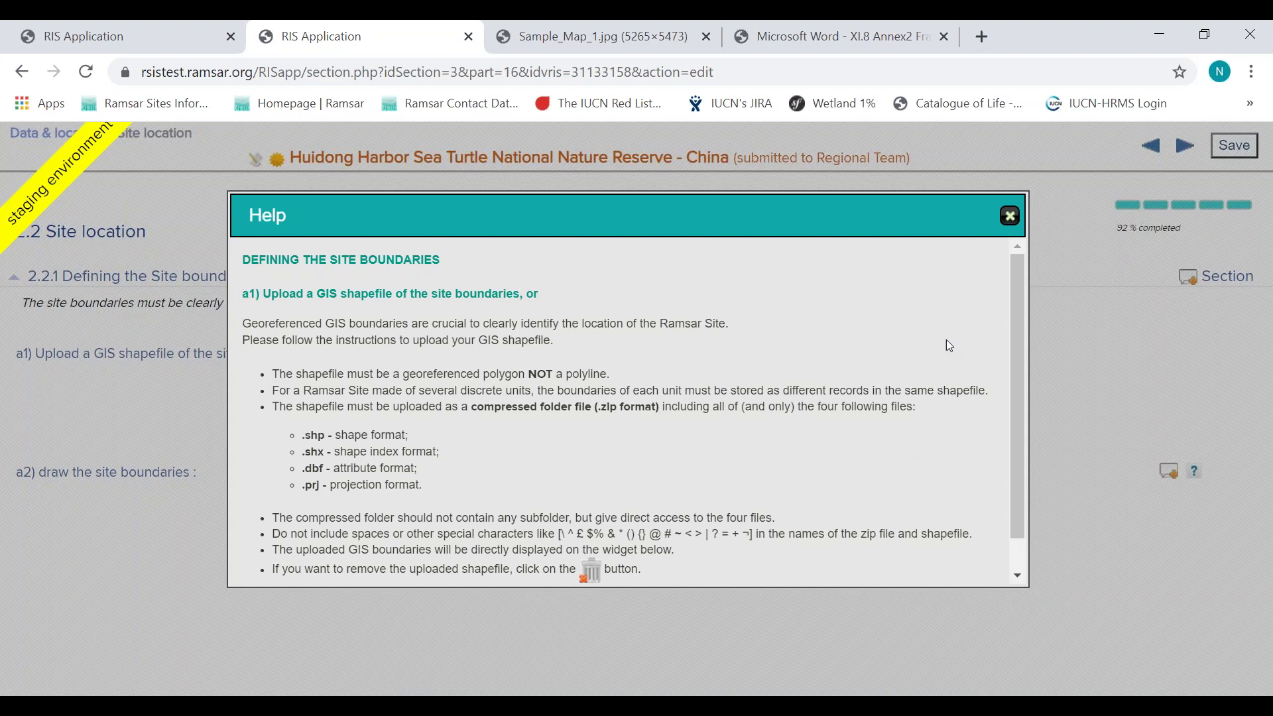
pyautogui.click(1009, 215)
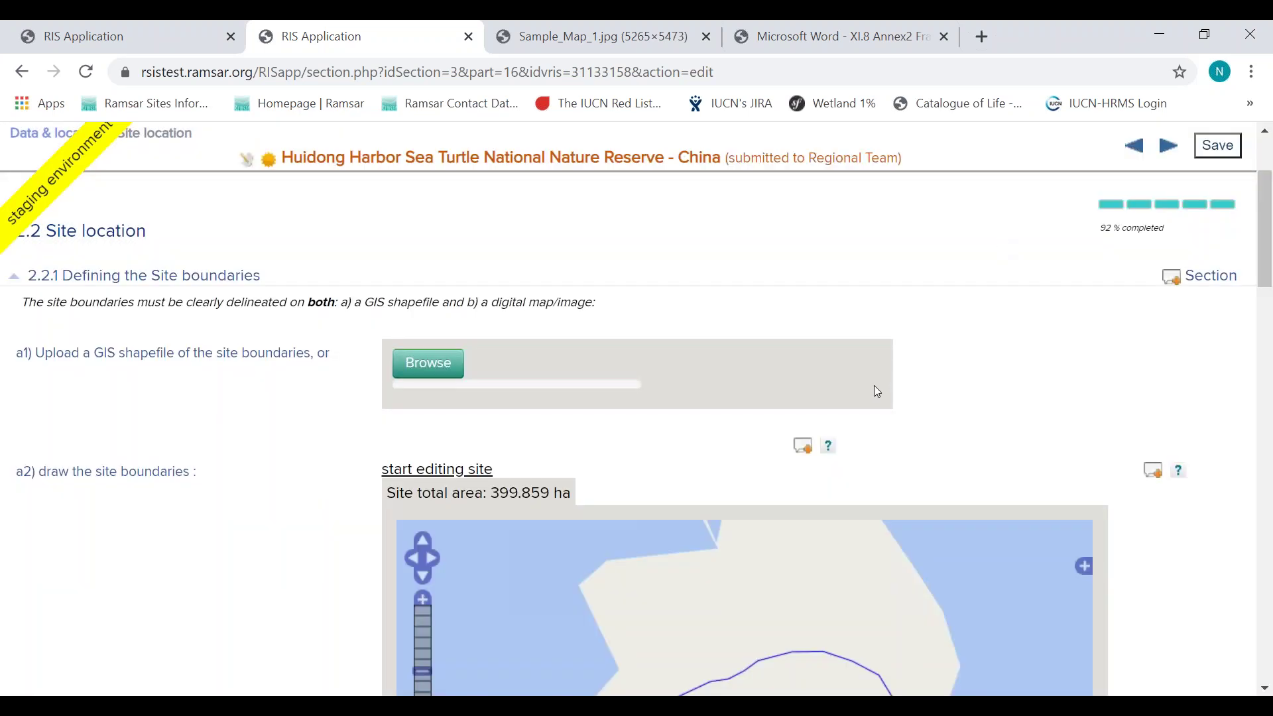
pyautogui.click(830, 448)
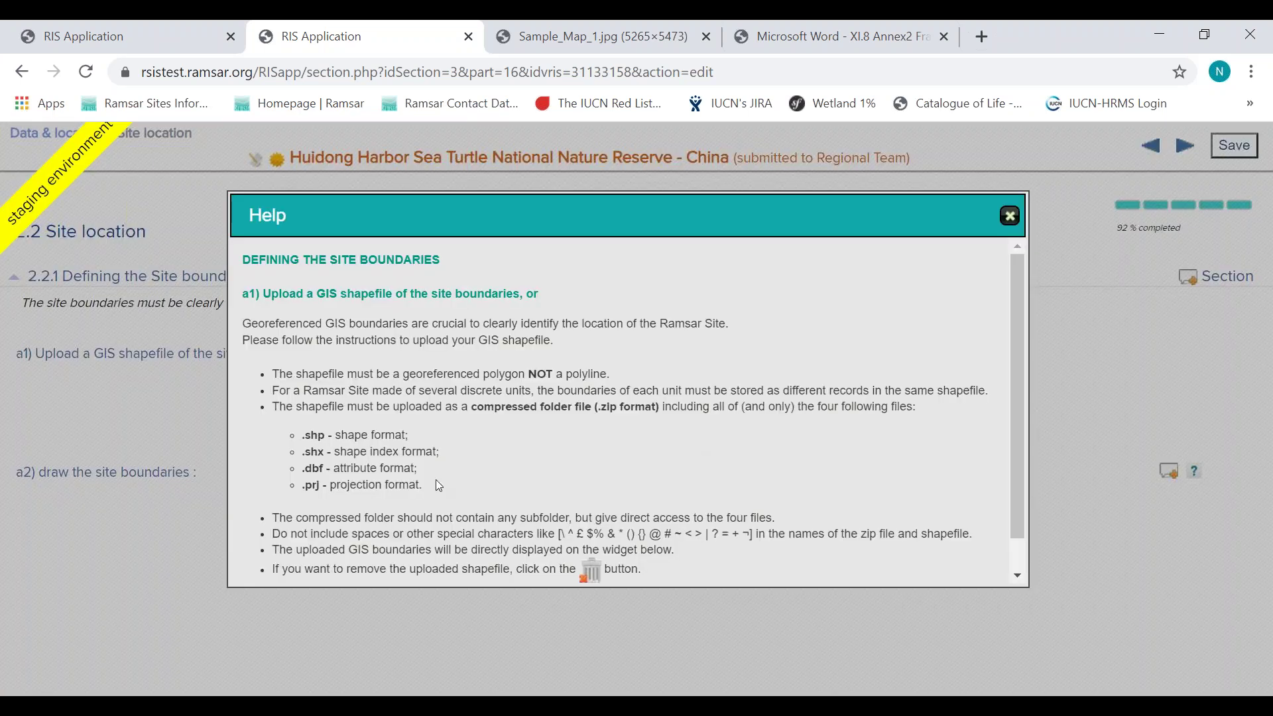
pyautogui.moveTo(428, 483); pyautogui.dragTo(296, 441)
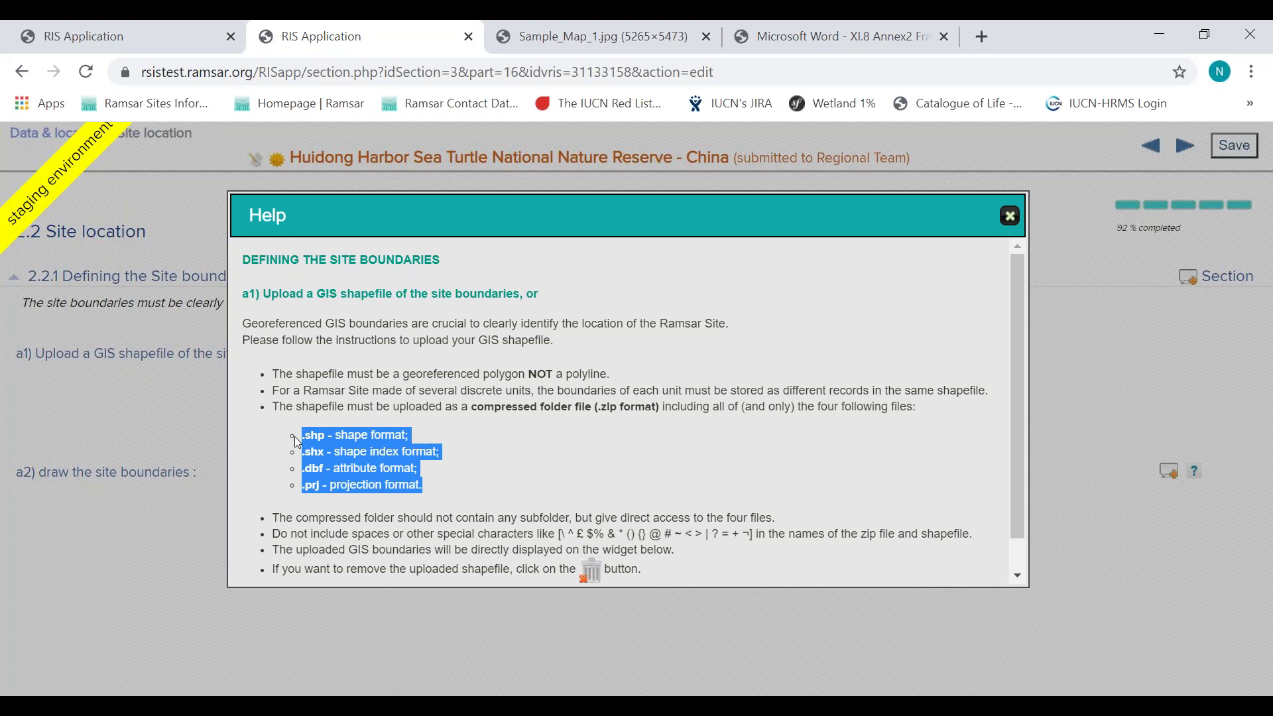
pyautogui.moveTo(294, 436); pyautogui.dragTo(271, 383)
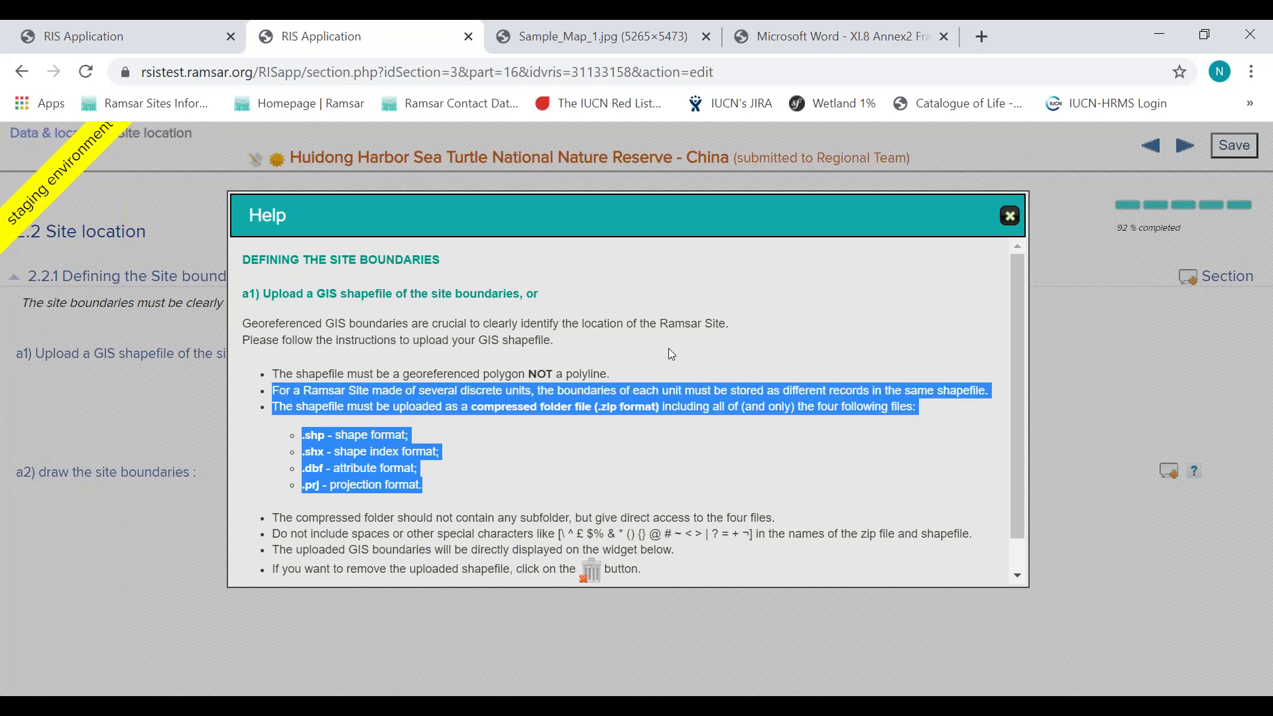
pyautogui.click(1010, 216)
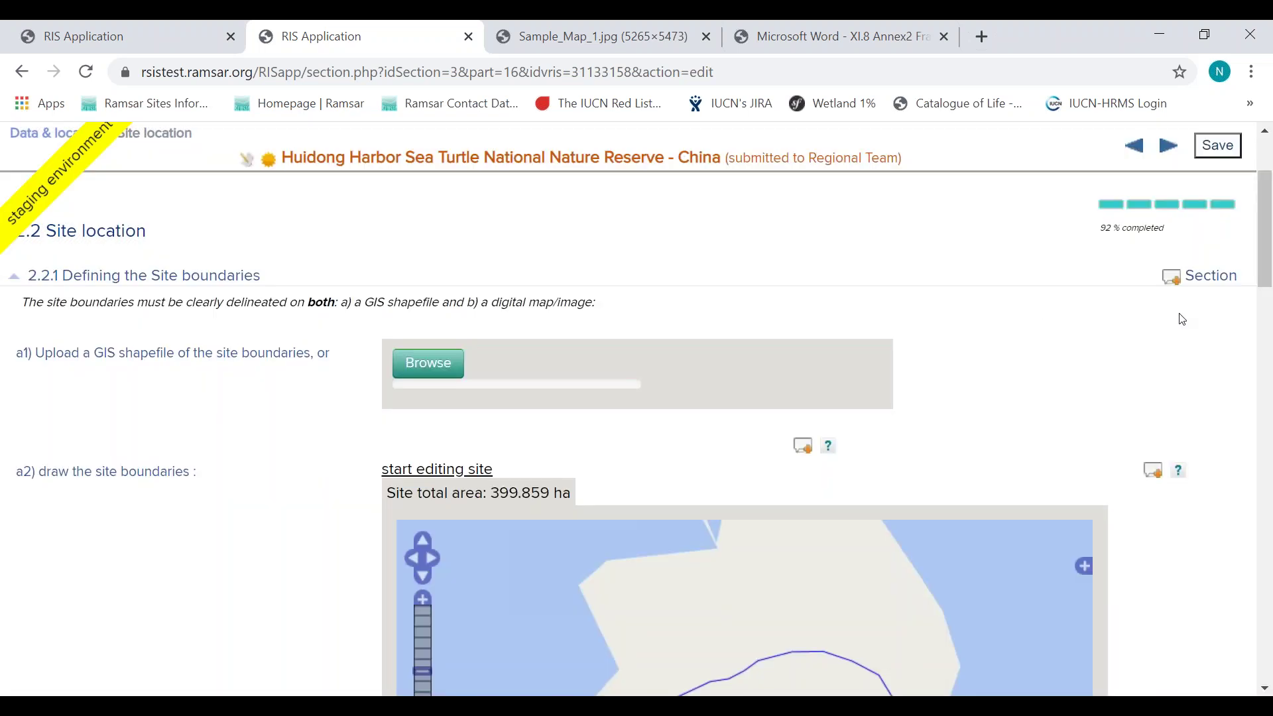
# Step: Start editing the drawn site boundaries on the map and save the Site location section
pyautogui.scroll(-3, 1269, 307)
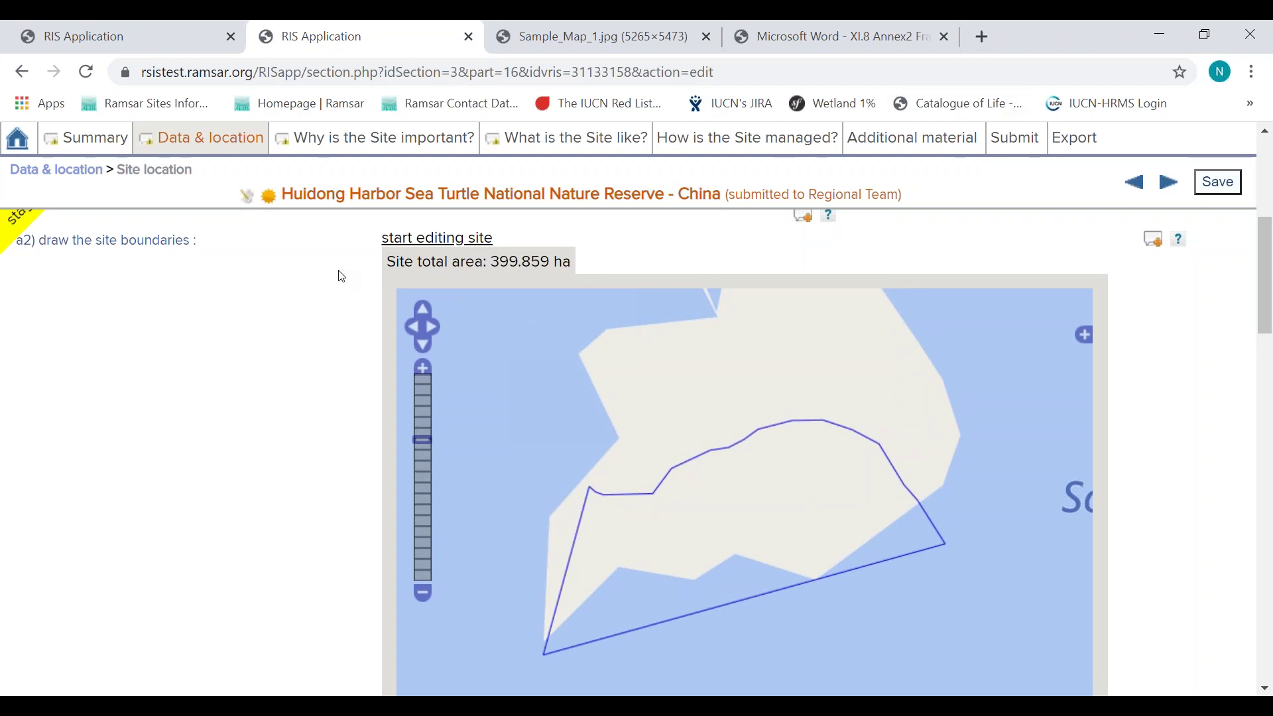
pyautogui.click(415, 243)
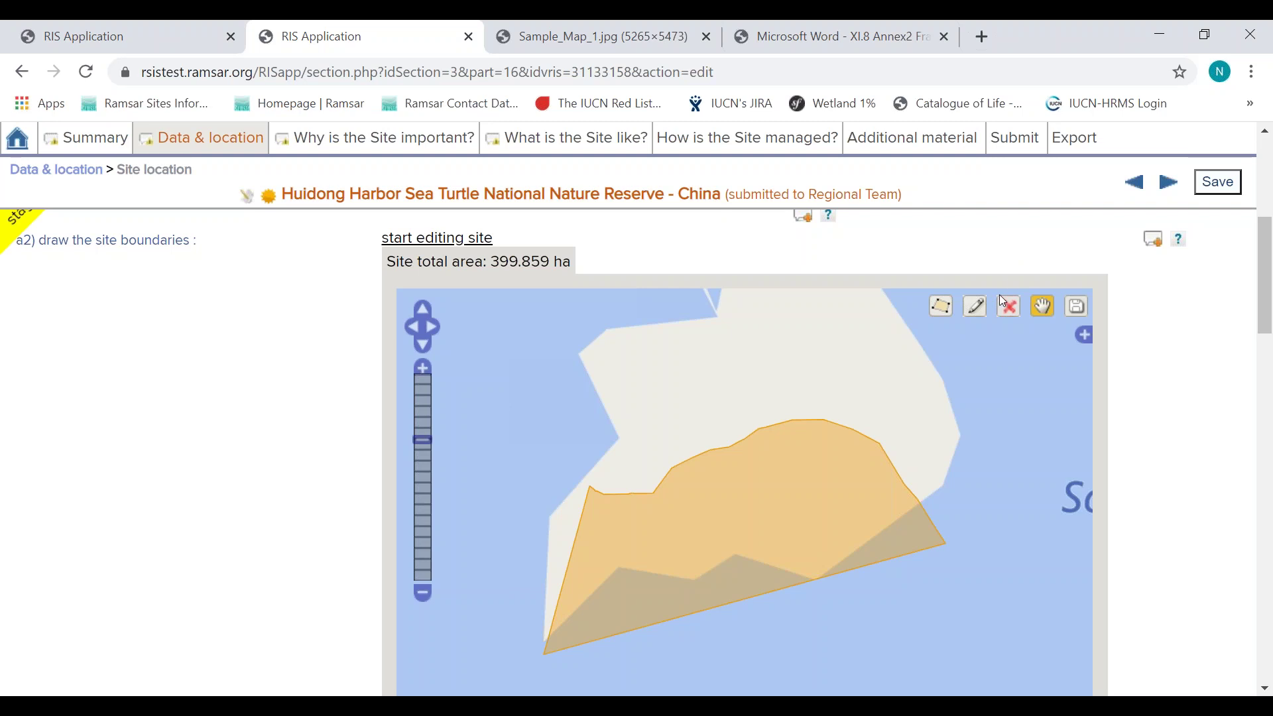
pyautogui.click(1217, 186)
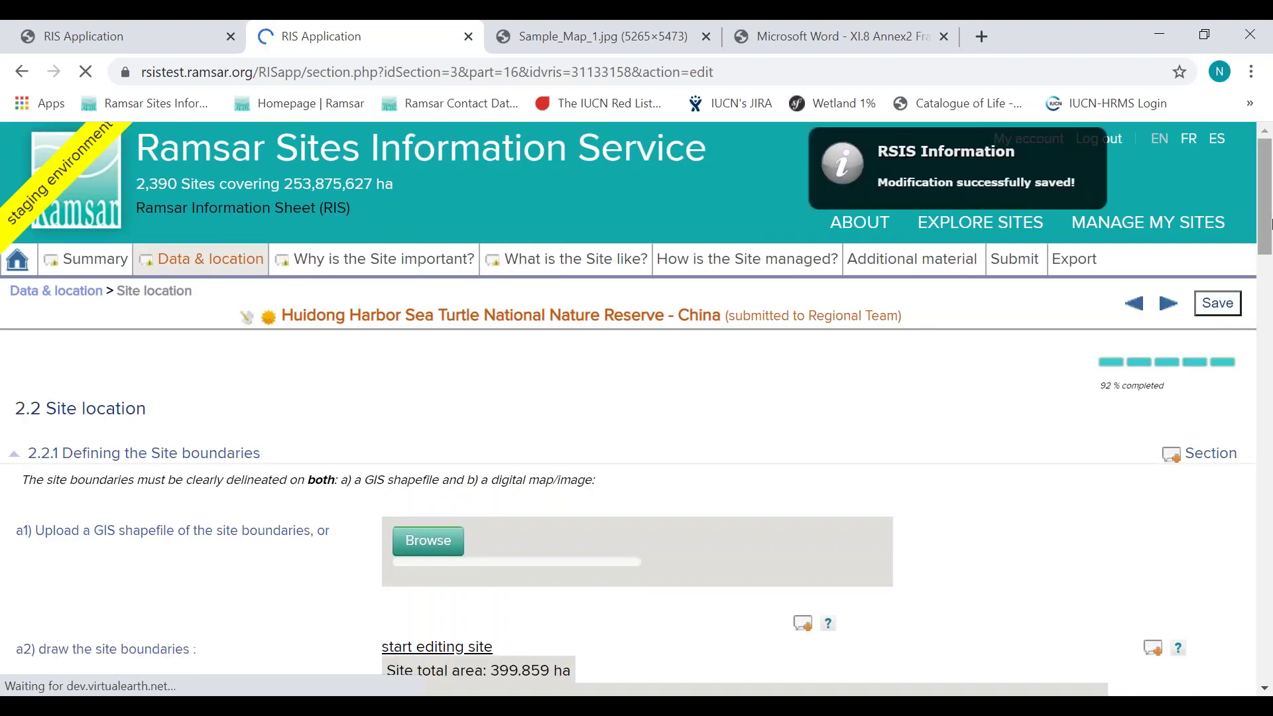
# Step: Examine the digital map upload and boundaries description, viewing Sample_Map_1.jpg as a reference map
pyautogui.moveTo(1268, 252); pyautogui.dragTo(1267, 453)
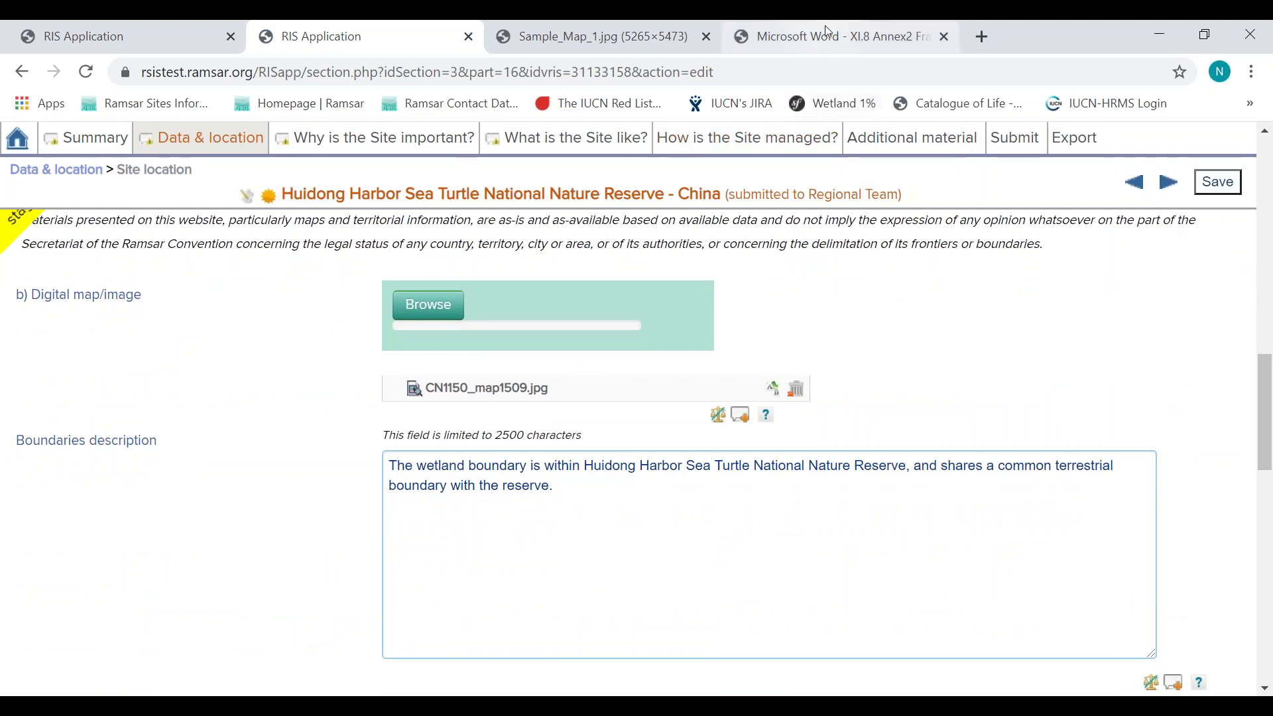
pyautogui.click(599, 30)
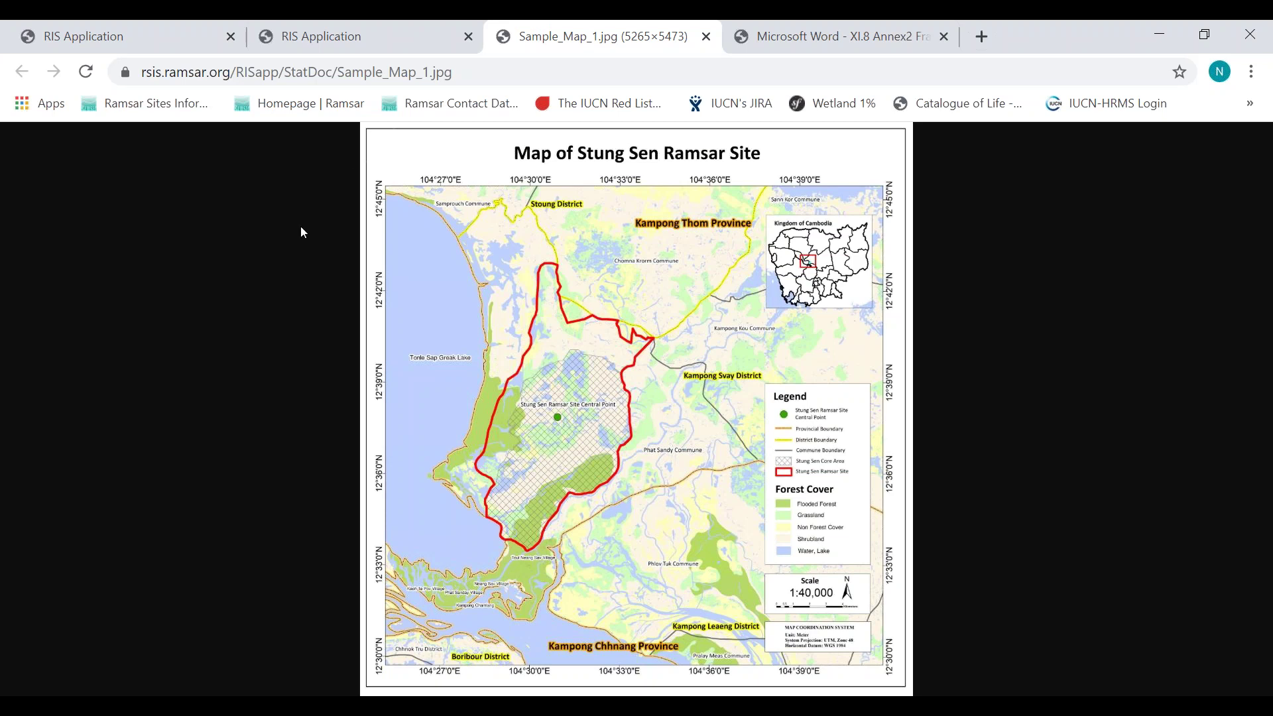
pyautogui.click(364, 48)
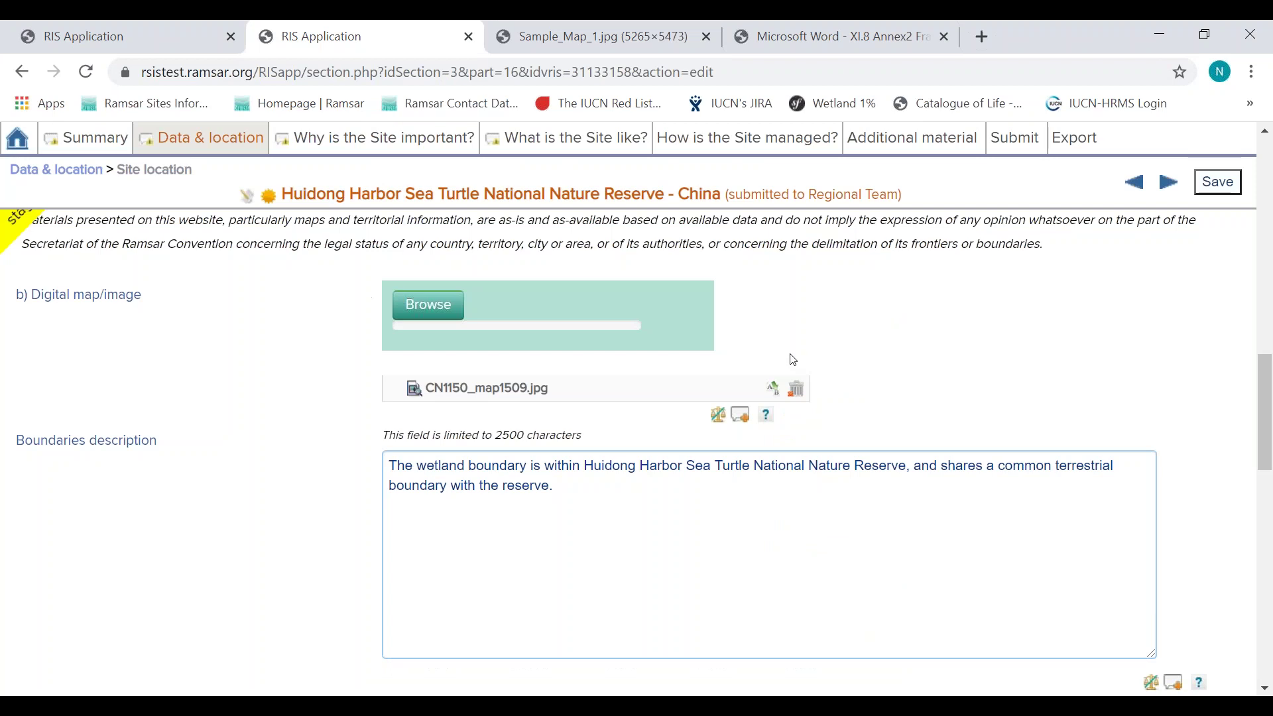
pyautogui.moveTo(1265, 392); pyautogui.dragTo(1268, 410)
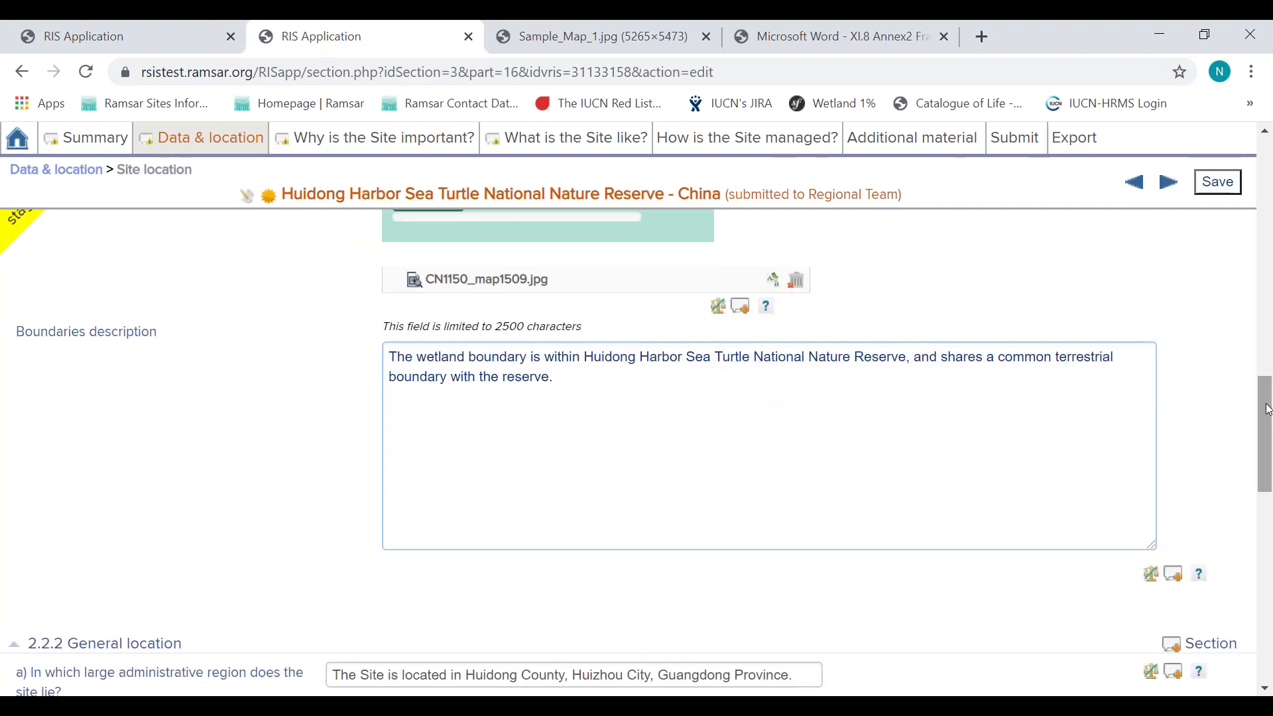
# Step: Try to save the Site location section with an official area of 4000 ha
pyautogui.moveTo(1267, 410); pyautogui.dragTo(1265, 504)
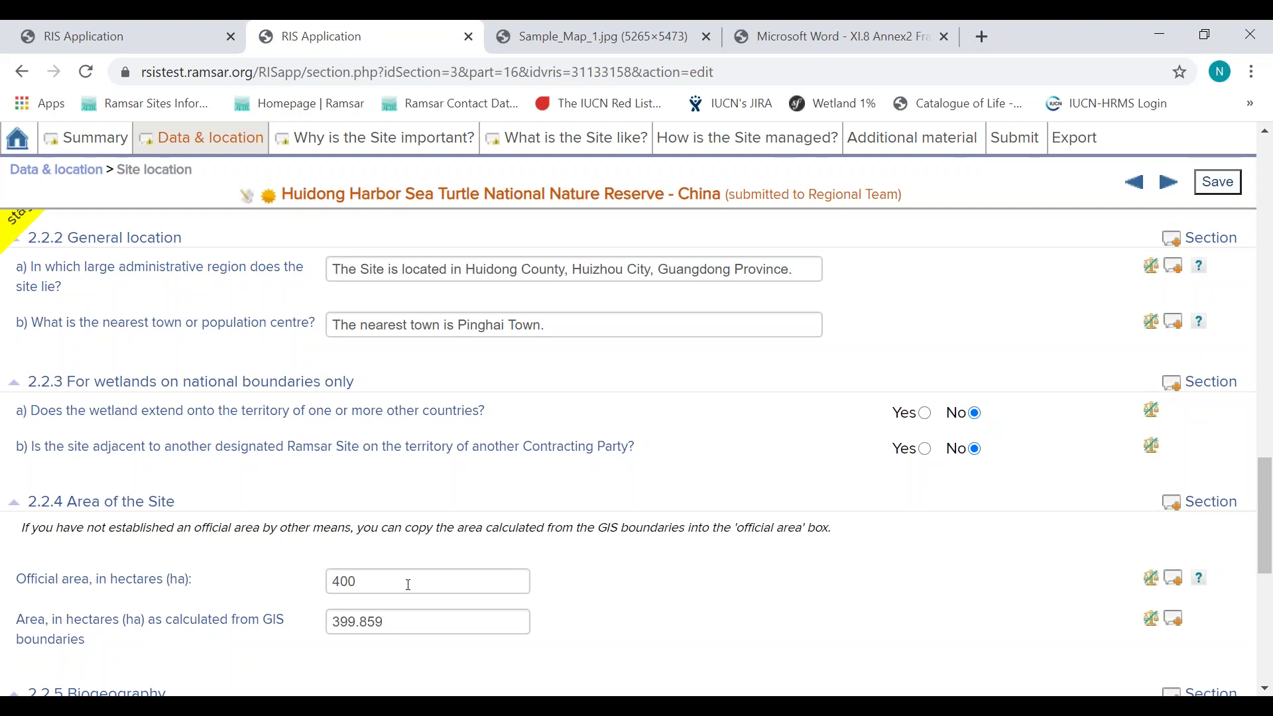
pyautogui.click(408, 585)
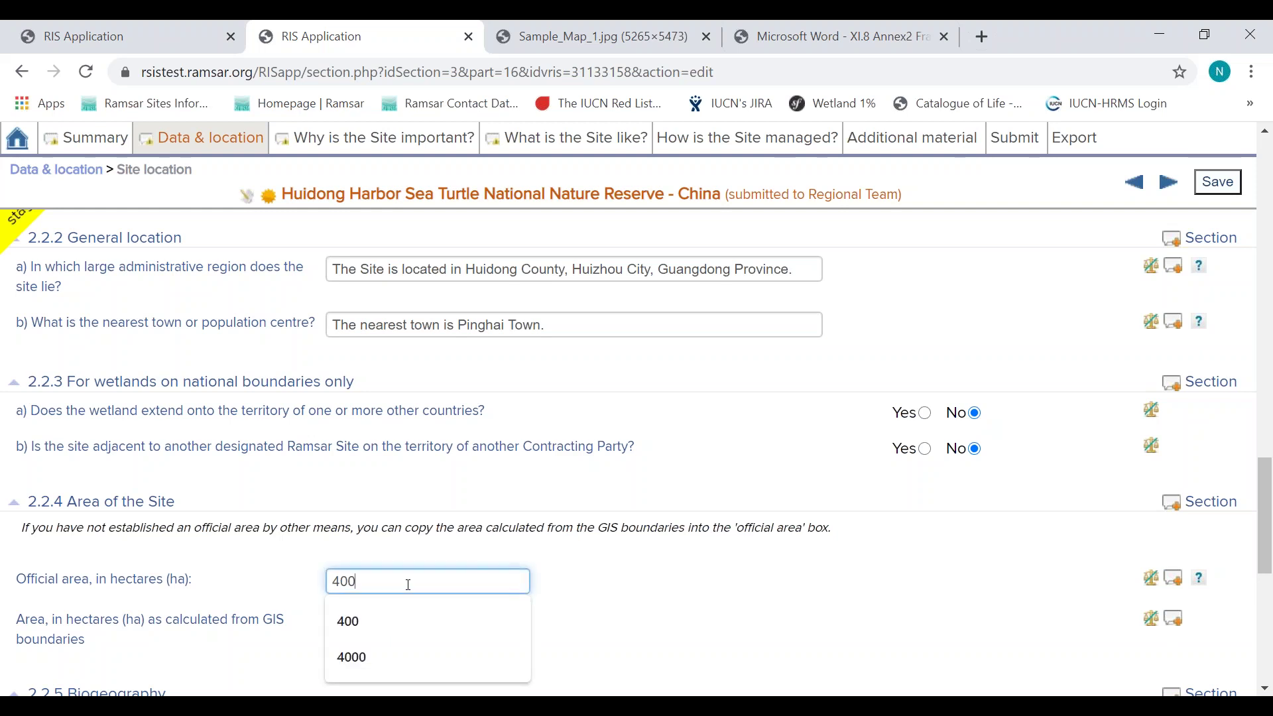
pyautogui.click(580, 557)
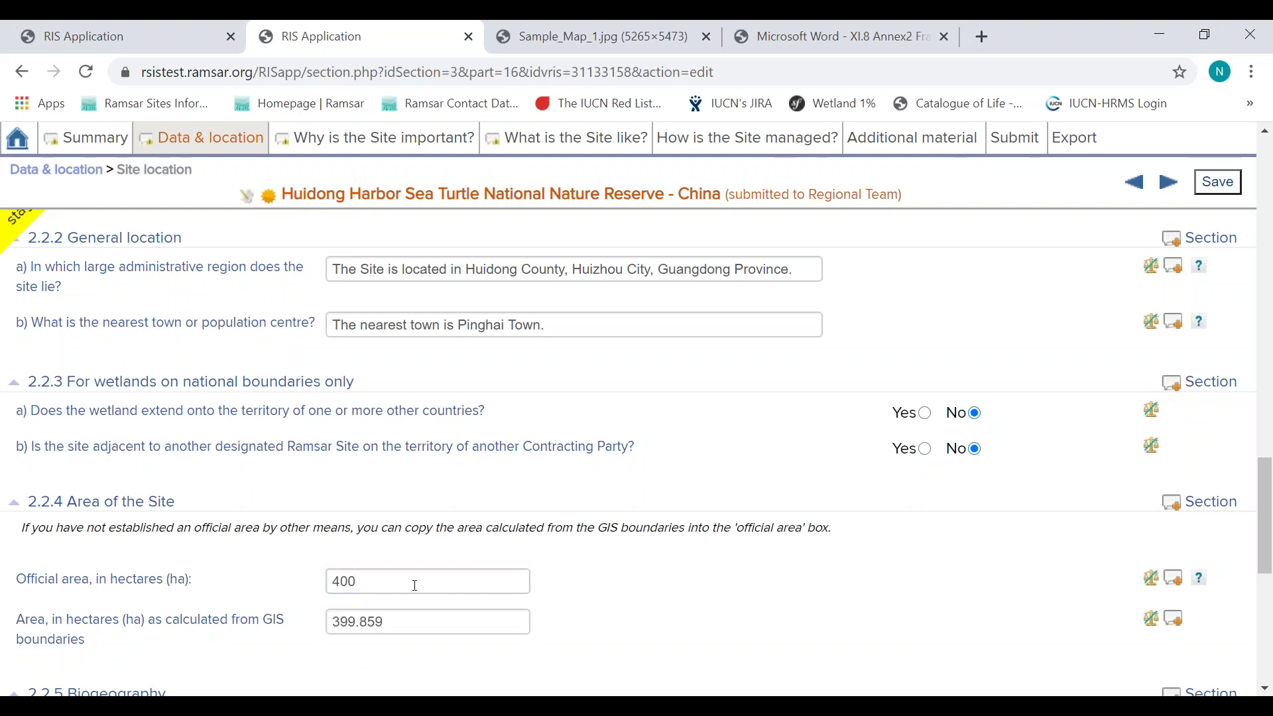
pyautogui.click(415, 585)
pyautogui.write('0')
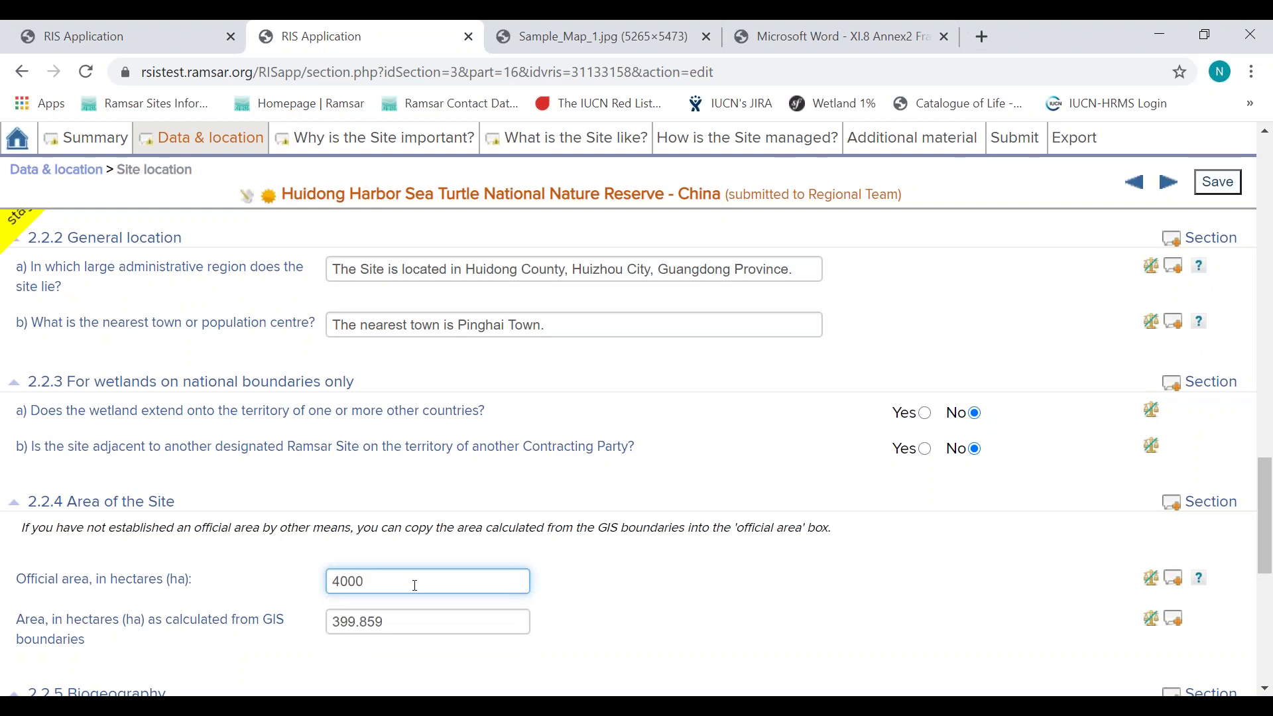
pyautogui.moveTo(1266, 501); pyautogui.dragTo(1255, 269)
pyautogui.click(1218, 279)
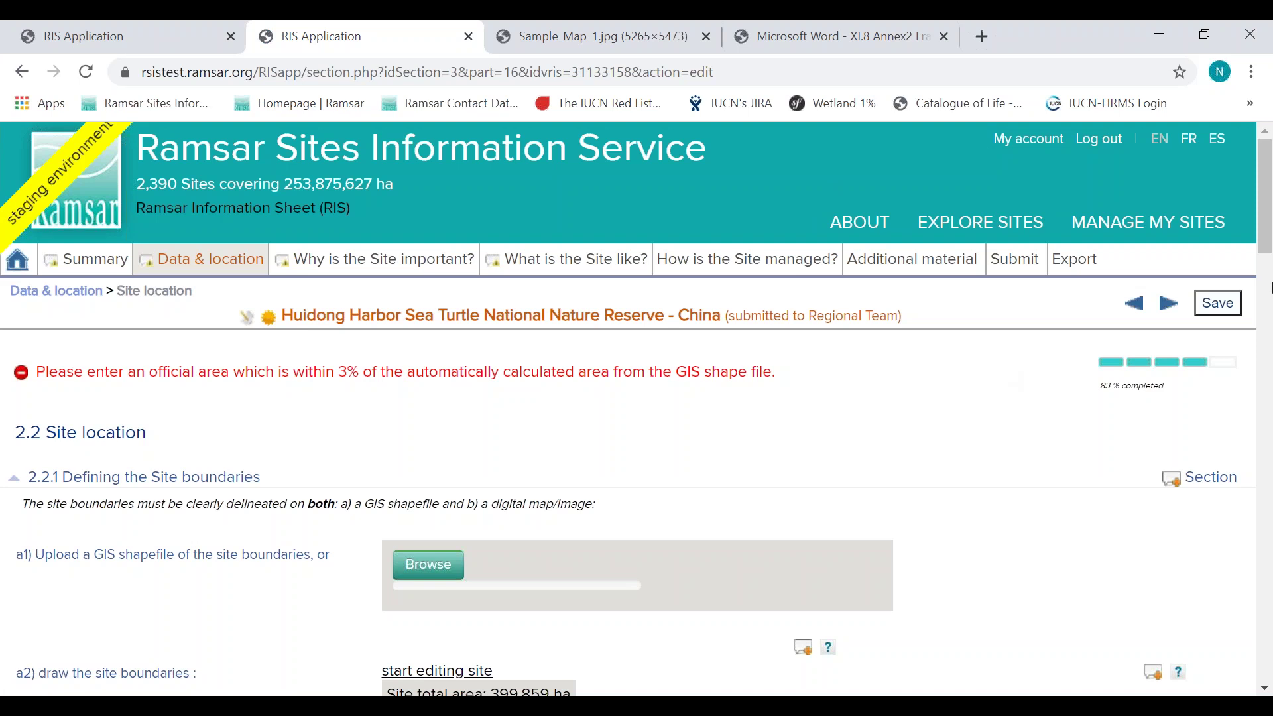
# Step: Set the official area of the site to 400 ha and save the Site location section
pyautogui.moveTo(1264, 237); pyautogui.dragTo(761, 578)
pyautogui.click(481, 470)
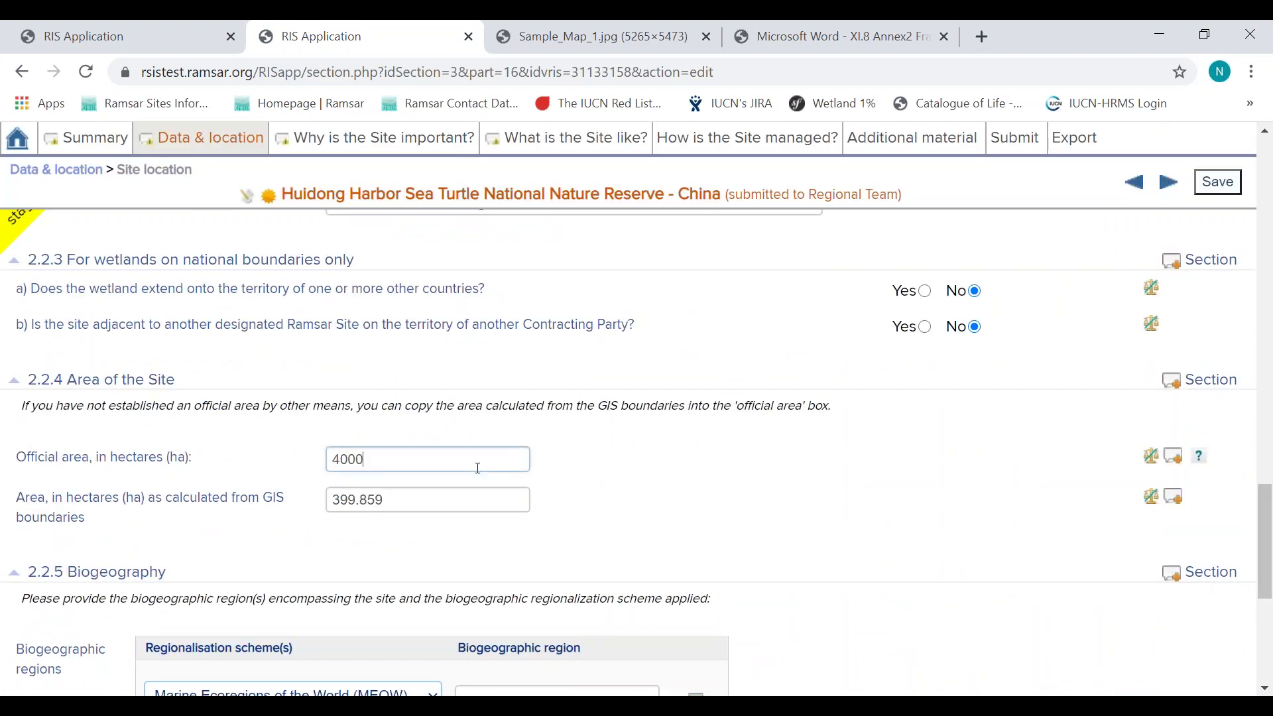
pyautogui.press('BackSpace')
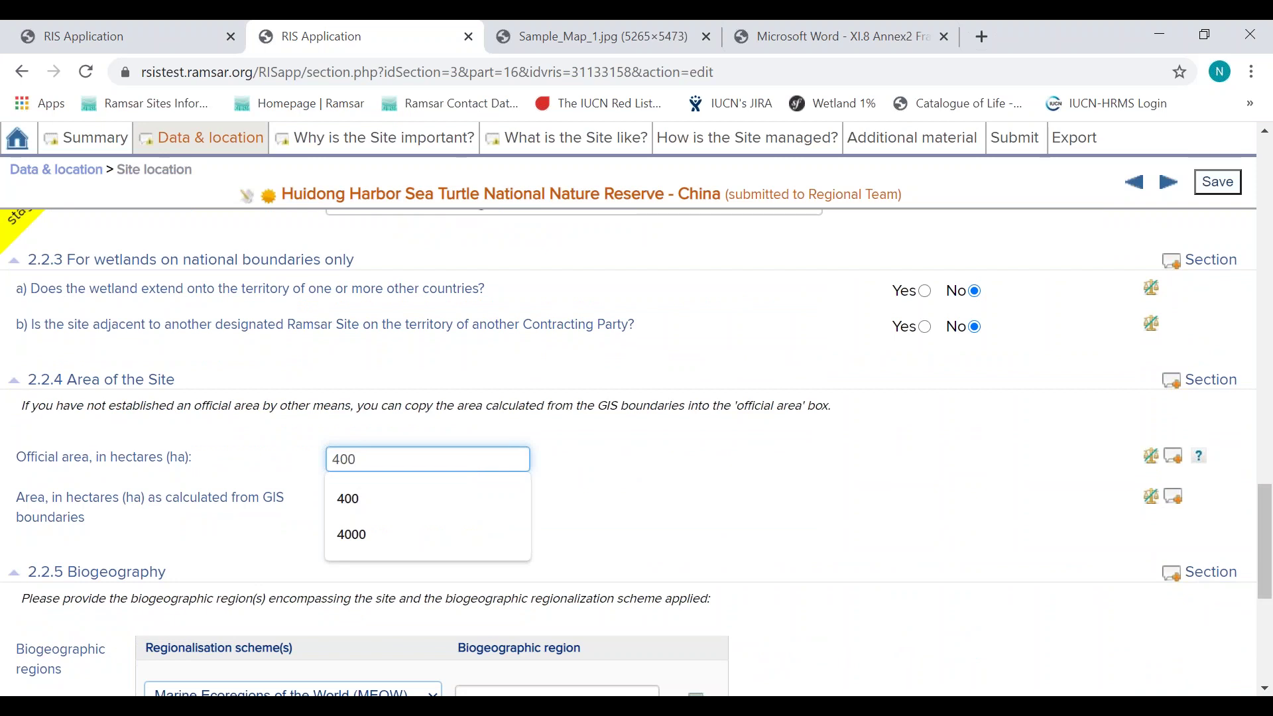
pyautogui.click(1218, 182)
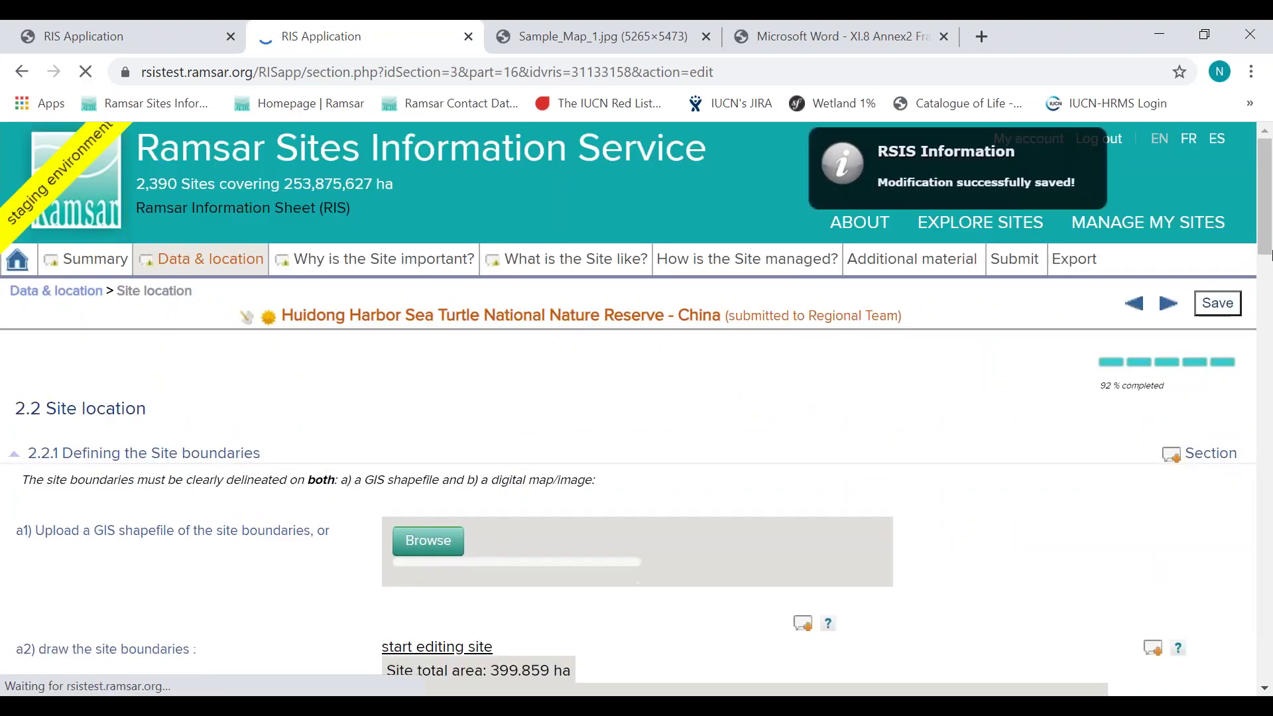
# Step: Examine the regionalisation schemes available for the biogeographic regions in 2.2.5 Biogeography
pyautogui.moveTo(1269, 255); pyautogui.dragTo(1234, 645)
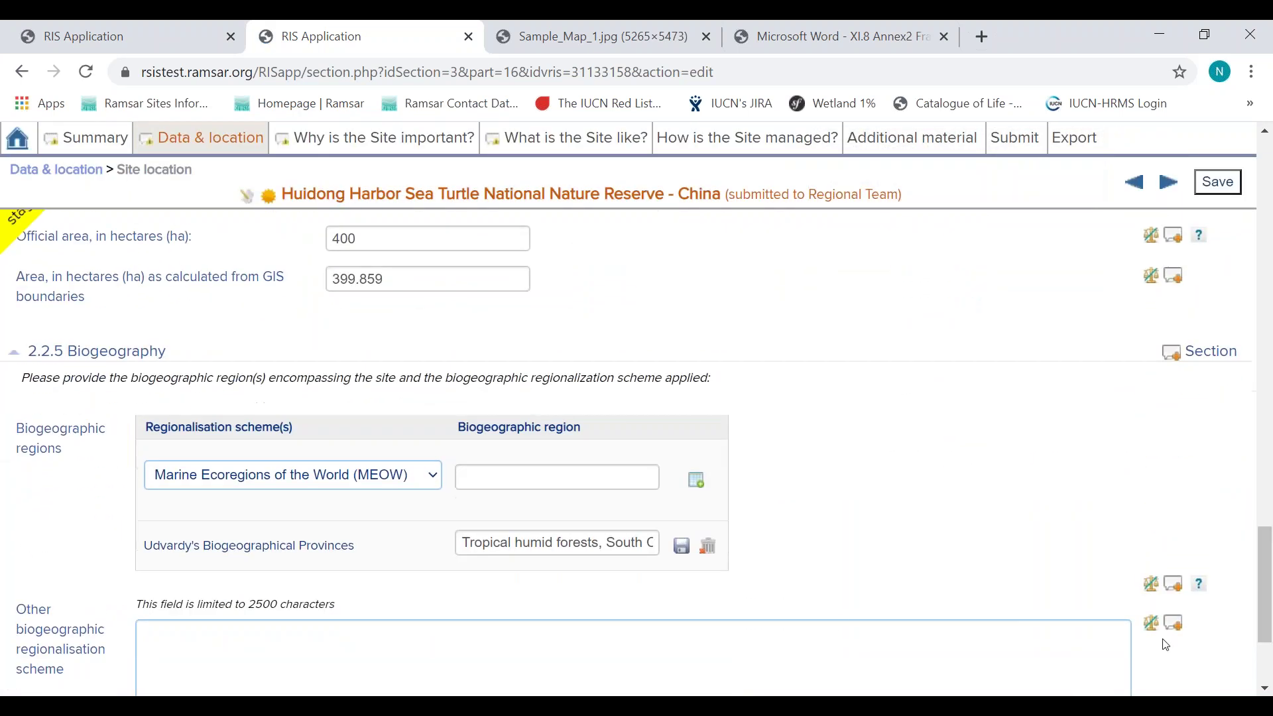
pyautogui.click(439, 478)
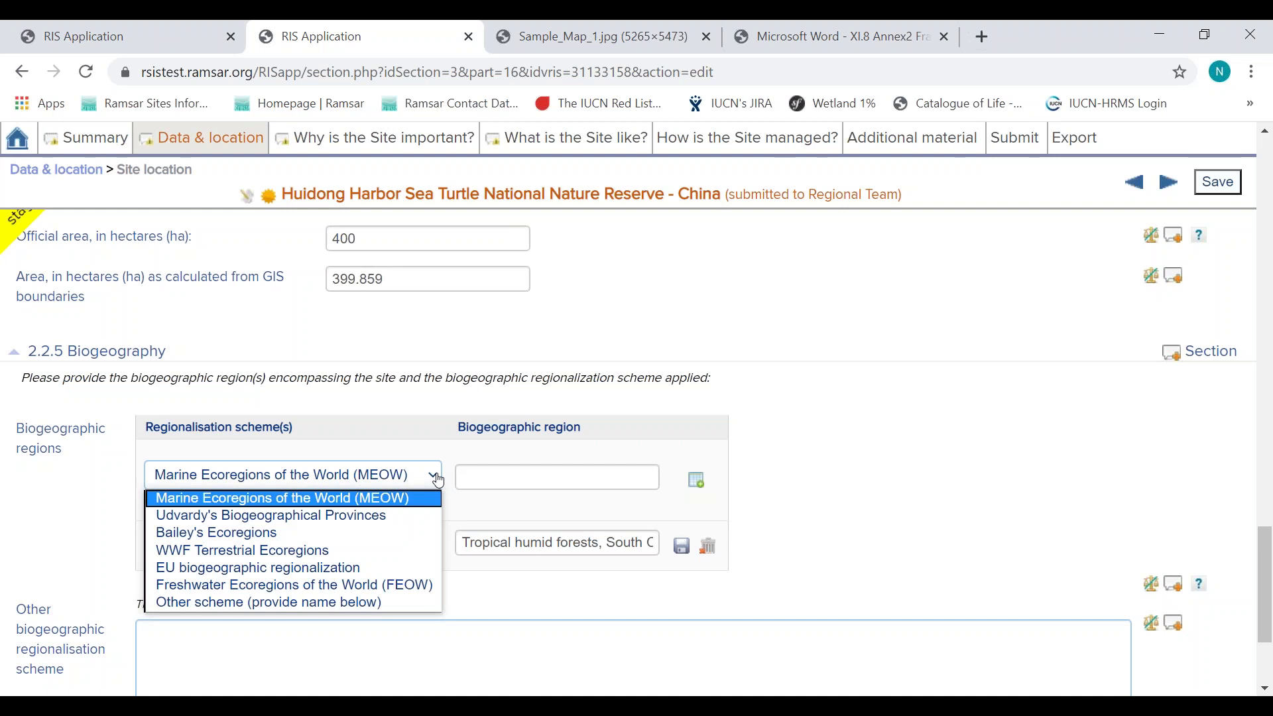
pyautogui.click(439, 480)
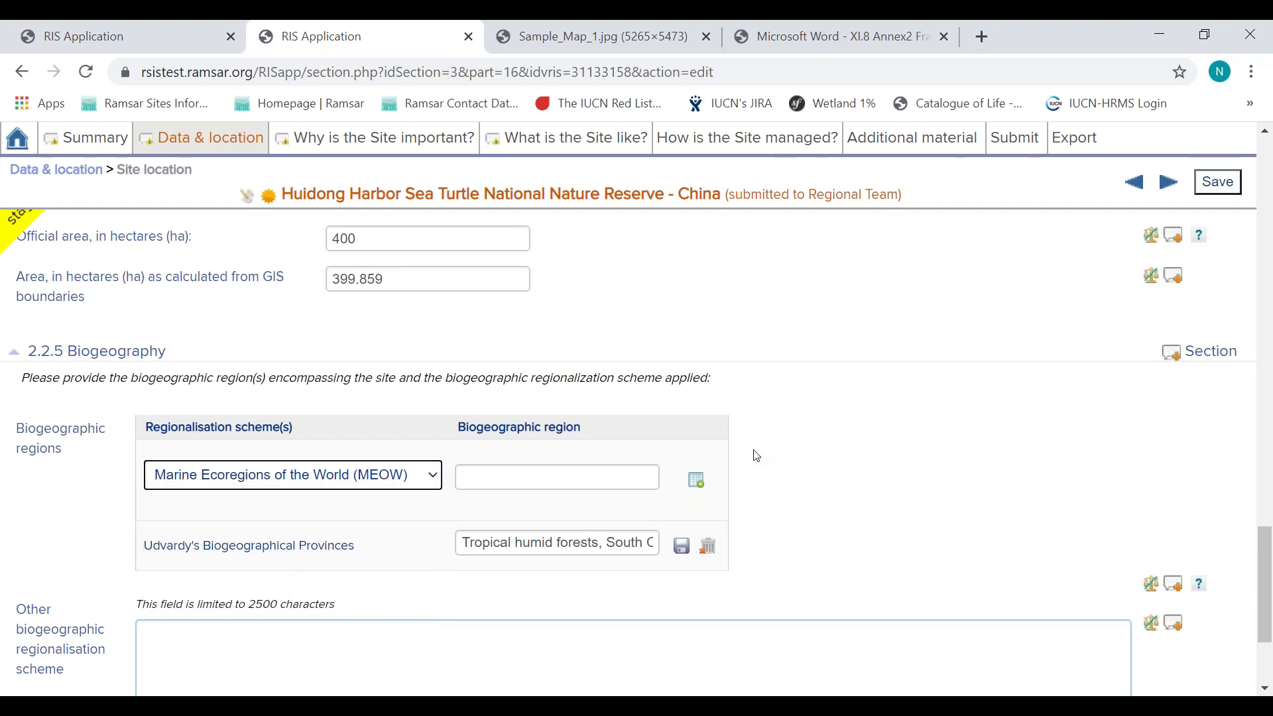
pyautogui.scroll(1, 1268, 568)
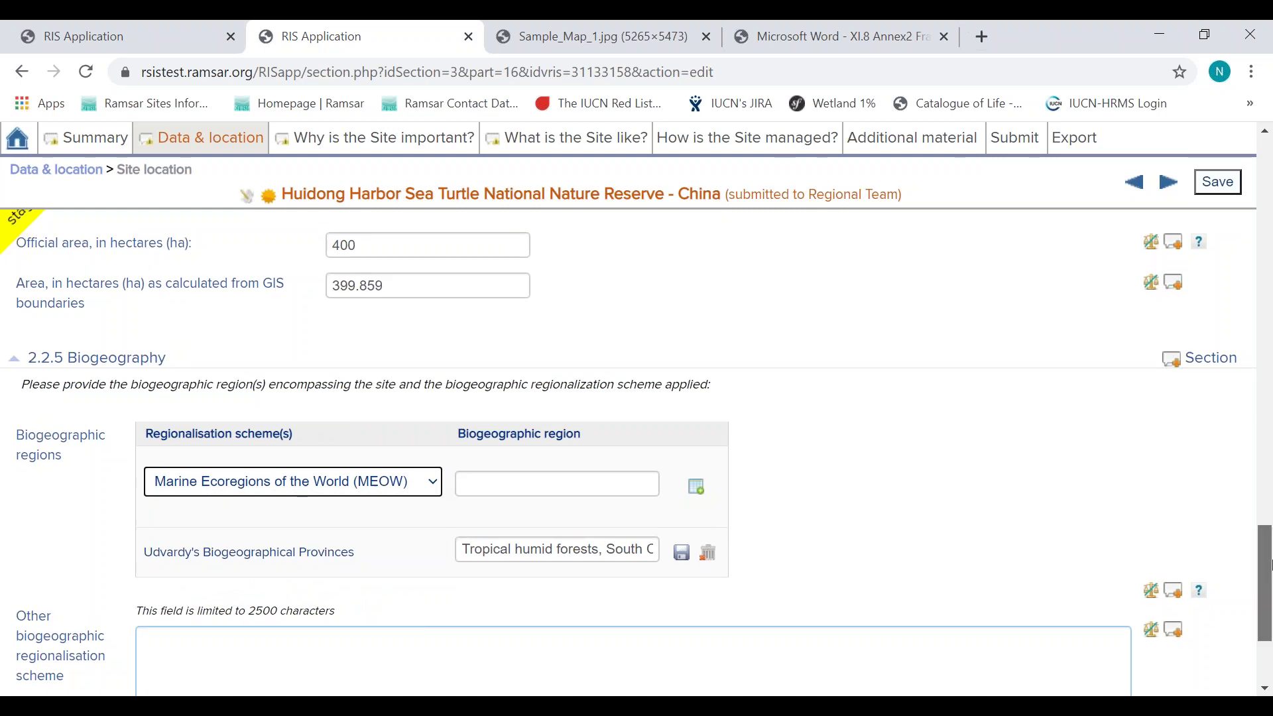
pyautogui.scroll(-1, 1268, 567)
pyautogui.moveTo(1269, 568); pyautogui.dragTo(1268, 574)
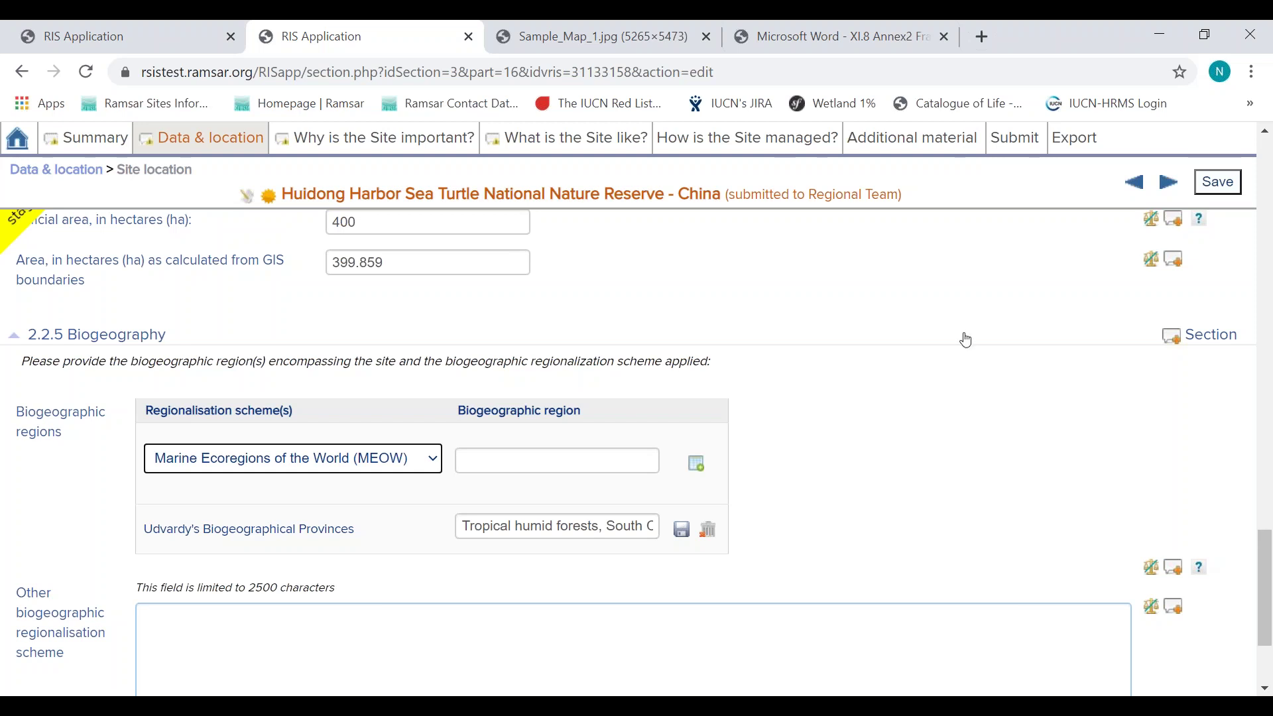
# Step: Read the help on biogeographic regions and view the Strategic Framework document it refers to
pyautogui.click(1202, 569)
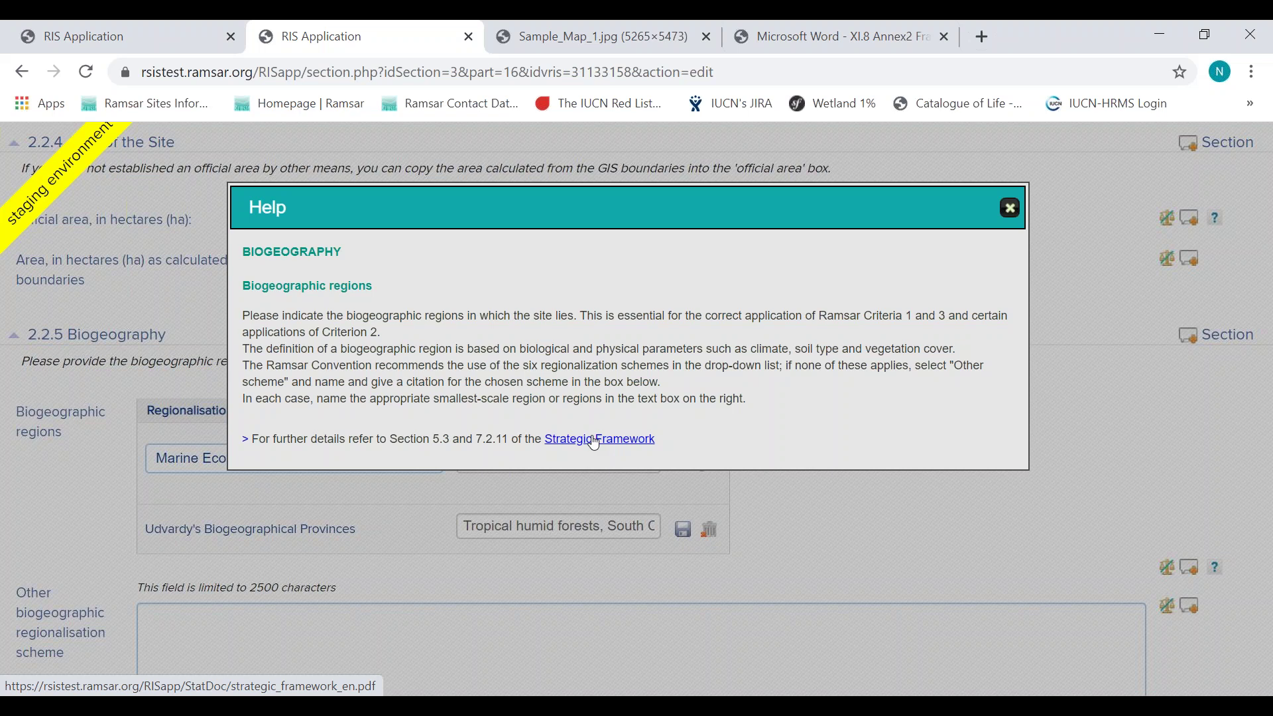
pyautogui.click(1010, 208)
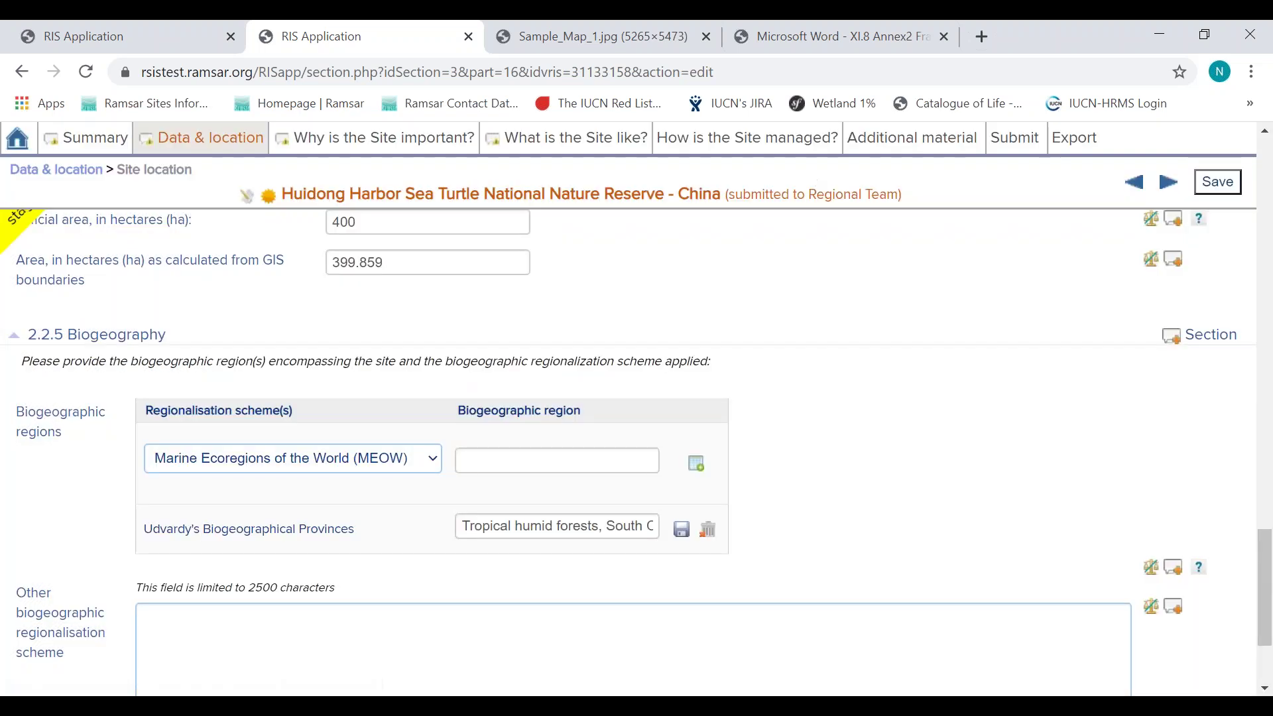
pyautogui.click(835, 37)
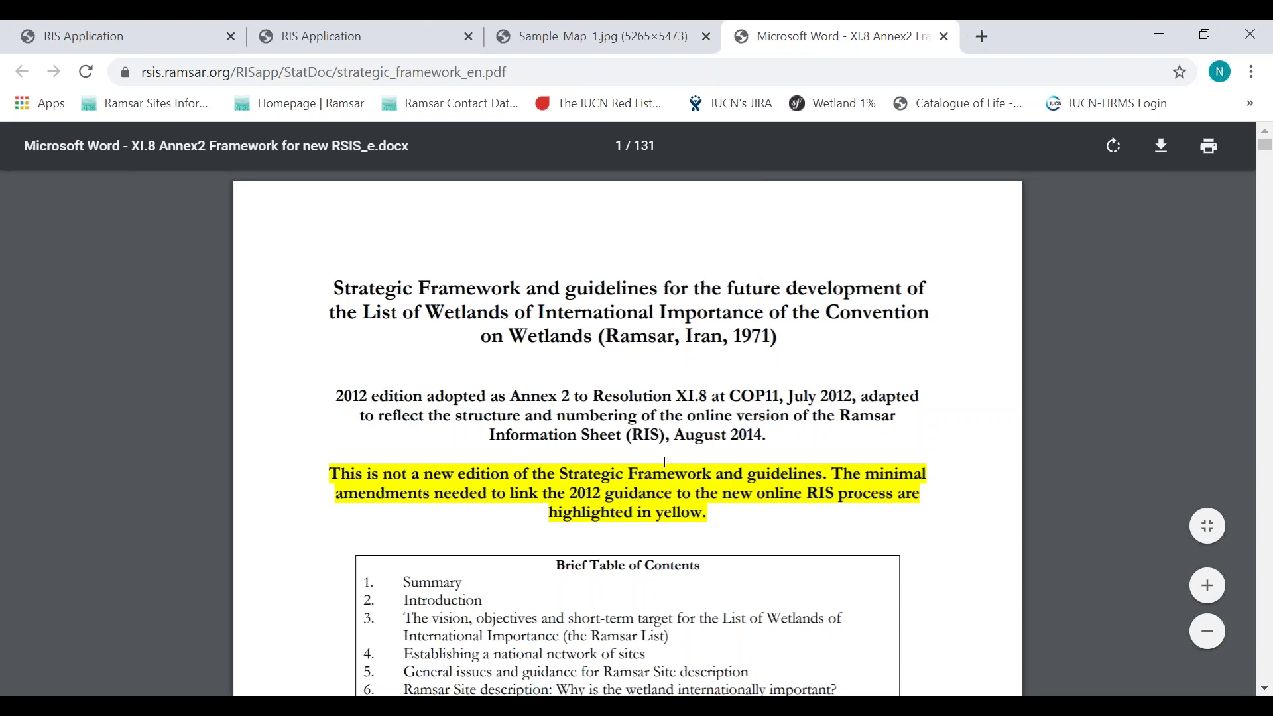
pyautogui.click(318, 36)
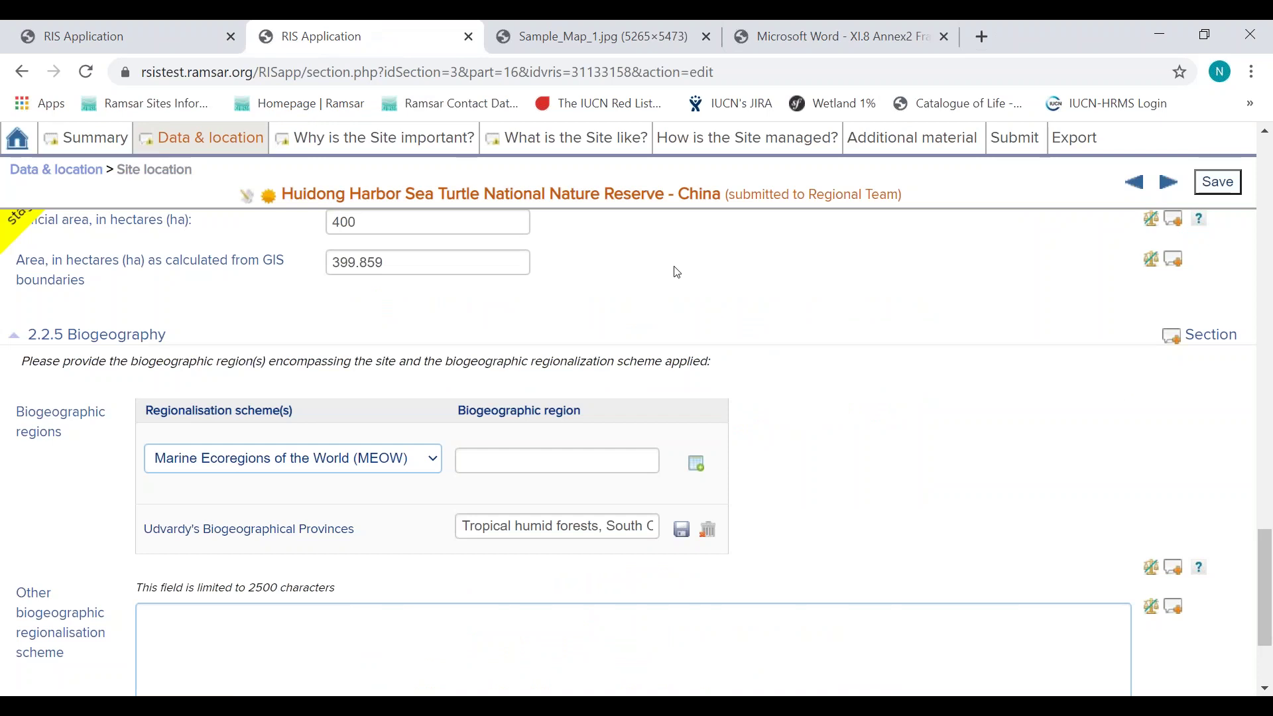
# Step: View which subsections belong to Why is the Site important? for the Huidong Harbor site
pyautogui.moveTo(1267, 566); pyautogui.dragTo(1267, 559)
pyautogui.moveTo(1269, 369); pyautogui.dragTo(1267, 152)
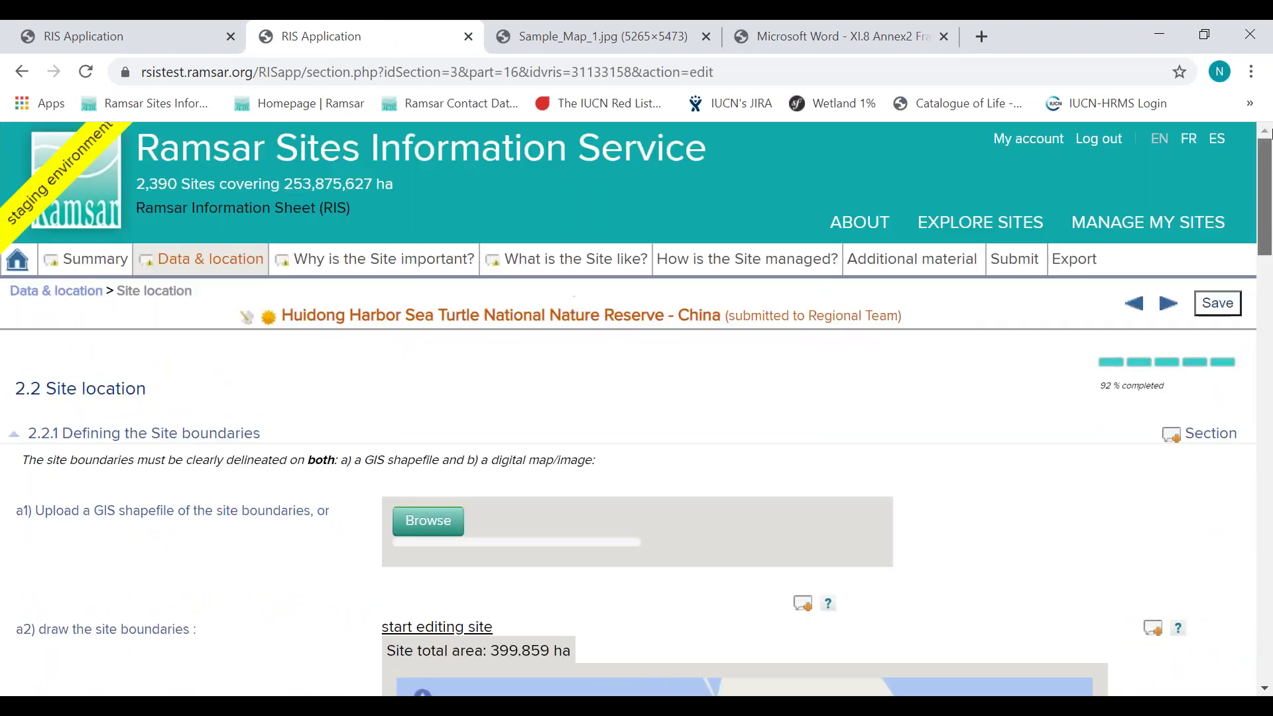
pyautogui.moveTo(388, 265)
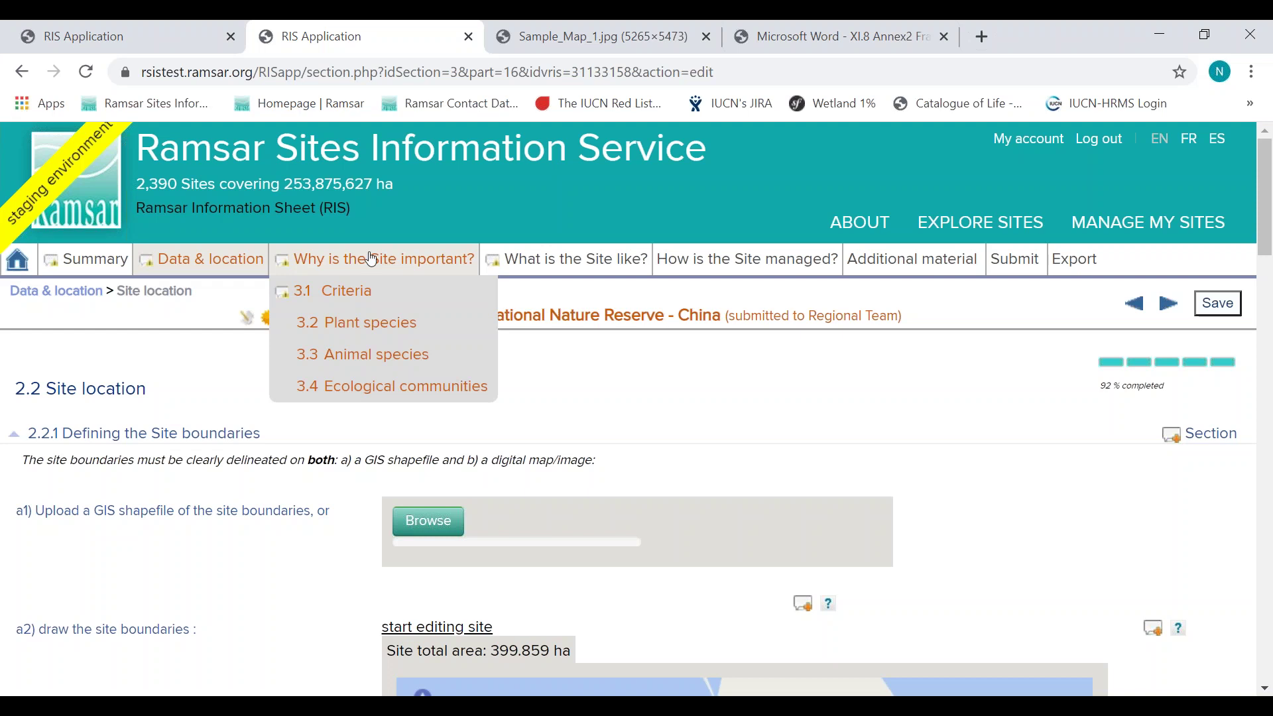
# Step: In the Test 1 - China information sheet, select Criterion 1 and Criterion 2 and save the Criteria section
pyautogui.click(166, 30)
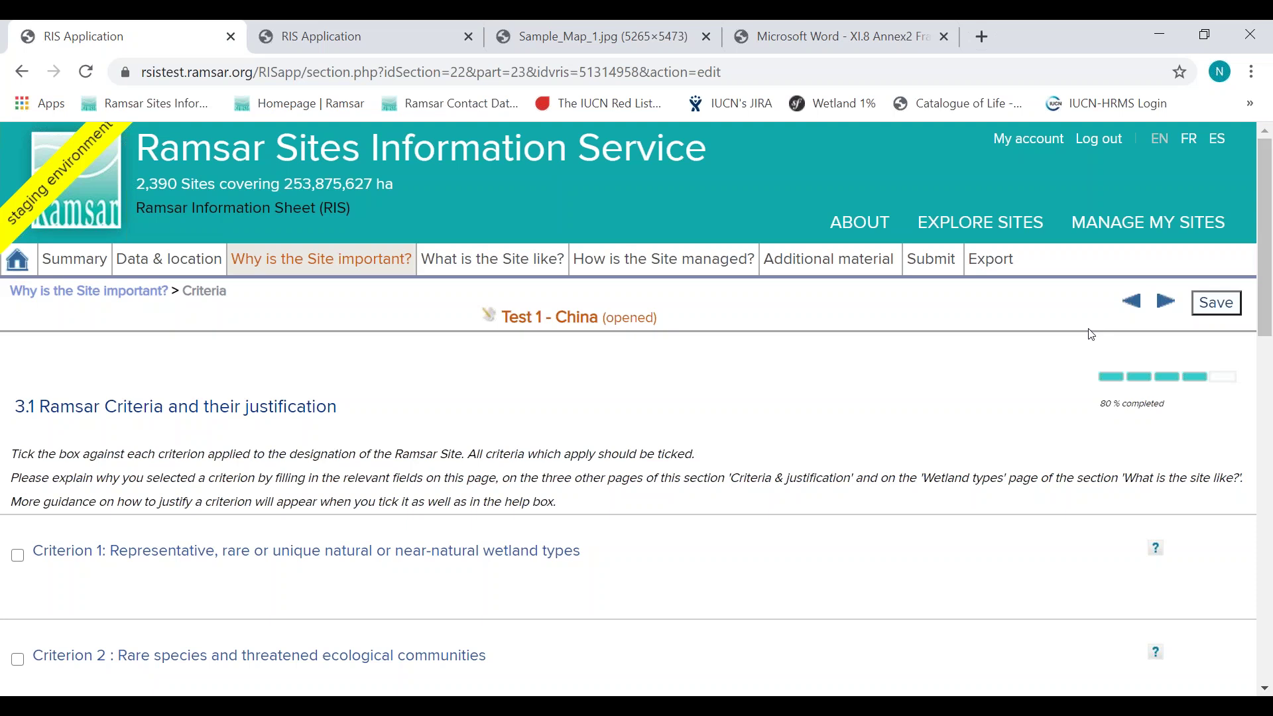
pyautogui.scroll(-2, 1269, 344)
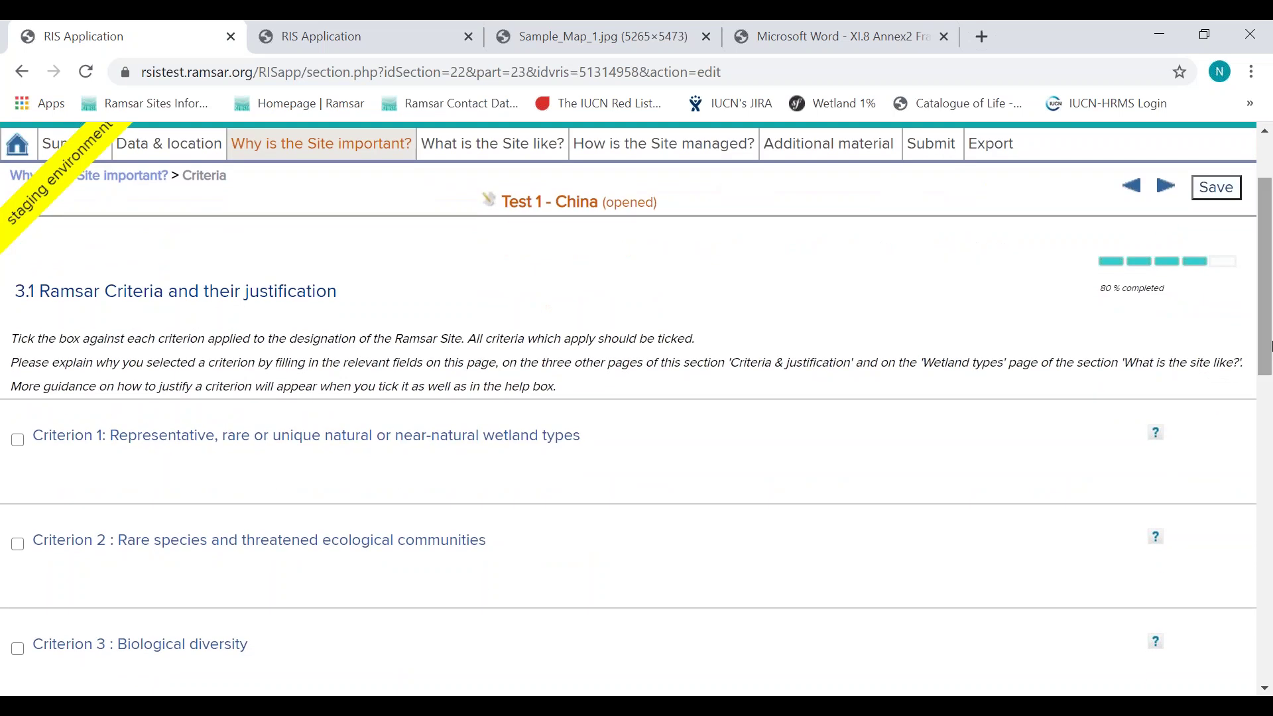
pyautogui.click(20, 443)
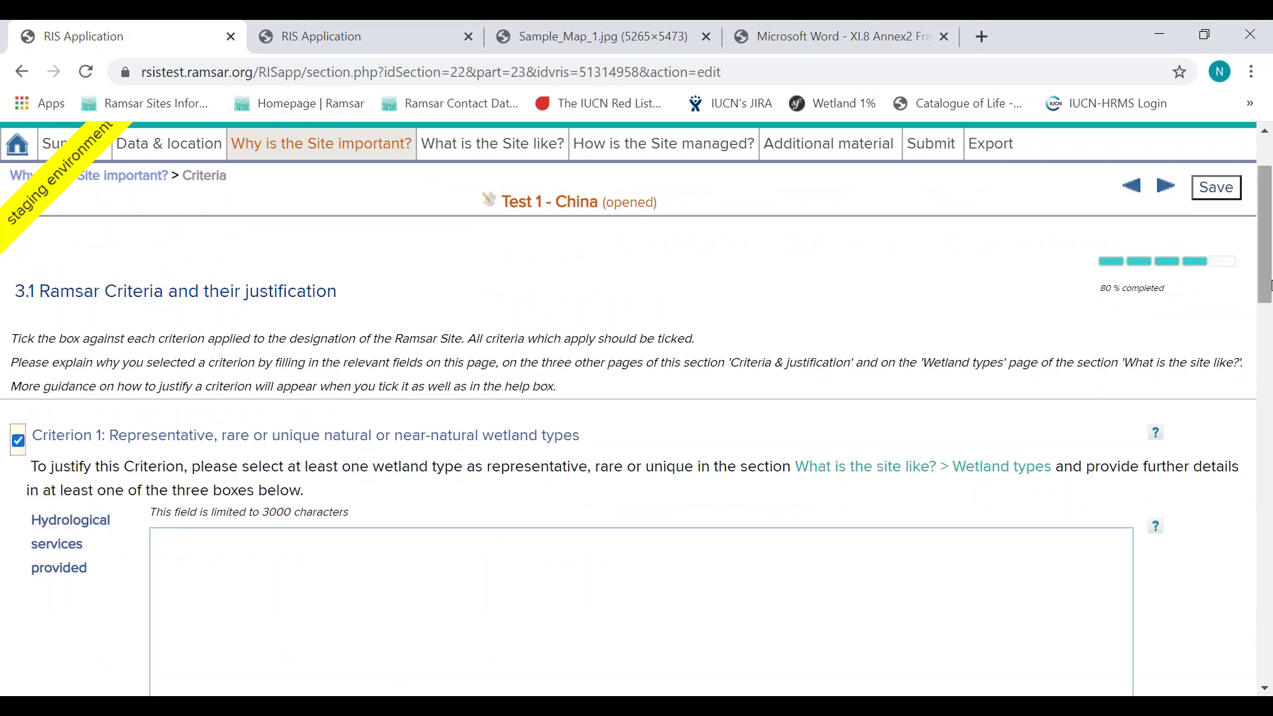
pyautogui.scroll(-9, 1269, 285)
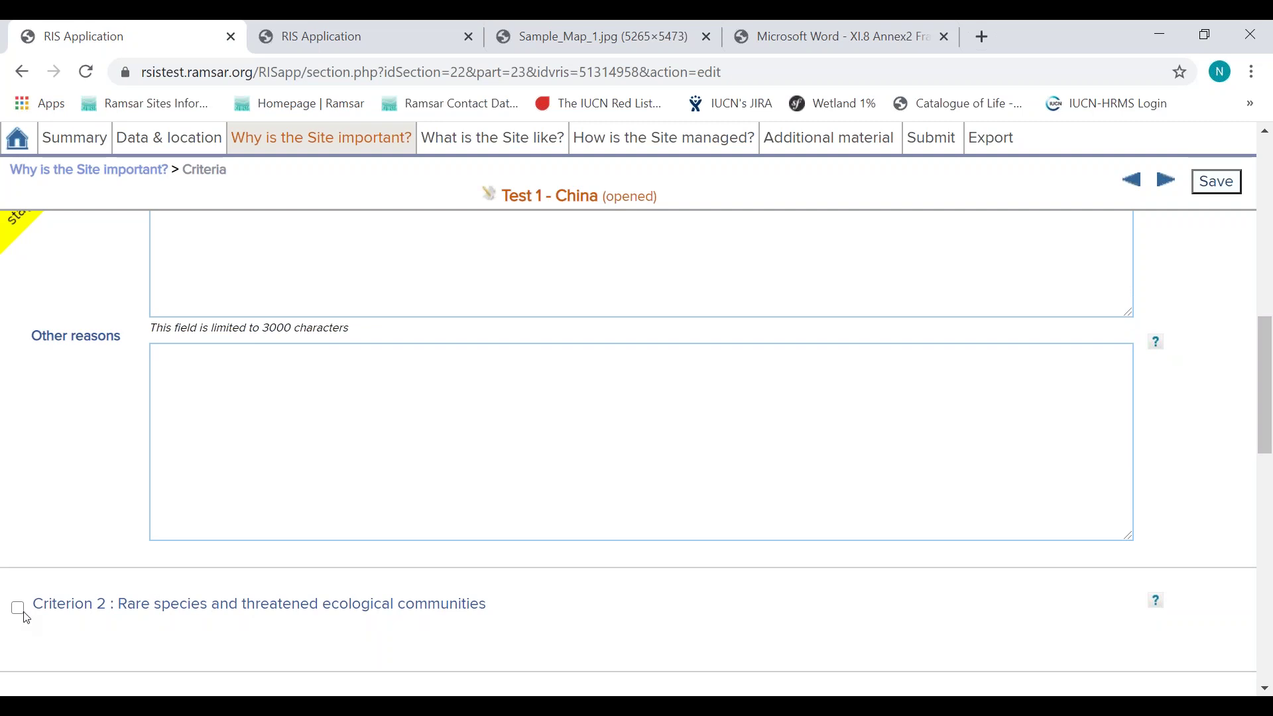
pyautogui.click(18, 608)
pyautogui.moveTo(1265, 377); pyautogui.dragTo(1266, 219)
pyautogui.click(1215, 208)
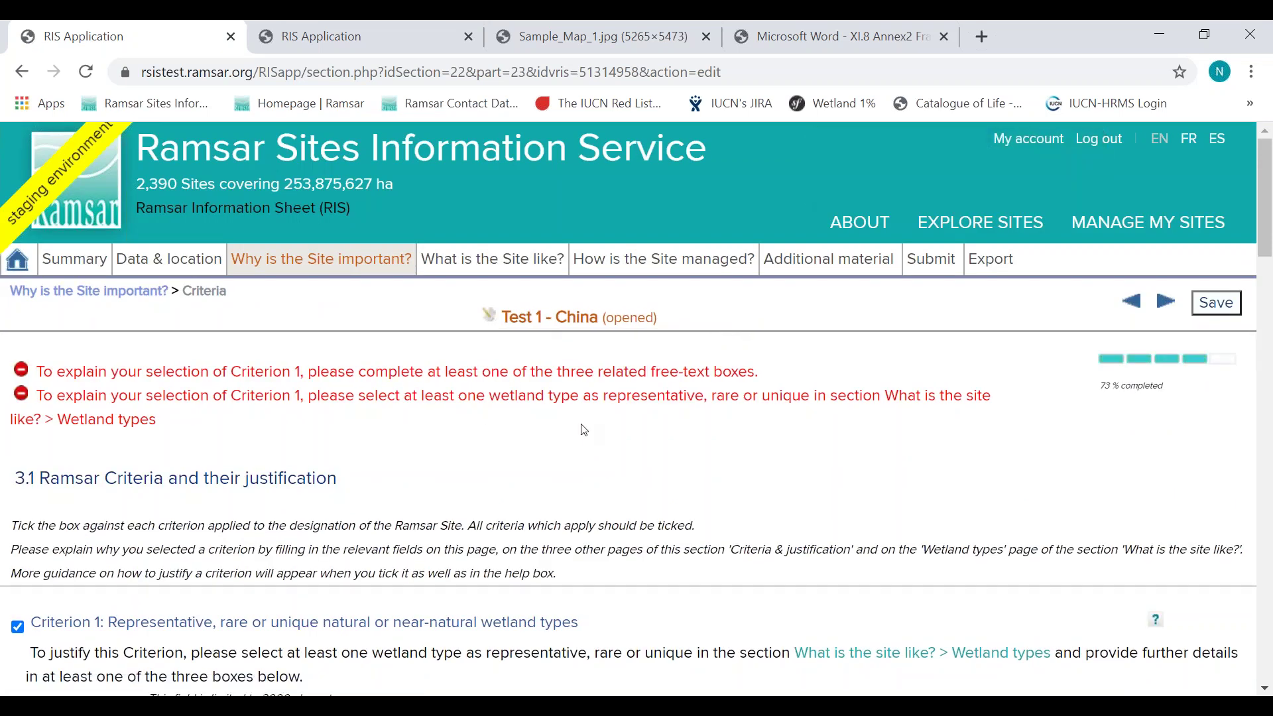
# Step: Review the justification fields of Criteria 1 and 2, and select Criterion 3 : Biological diversity
pyautogui.moveTo(1270, 234); pyautogui.dragTo(1270, 315)
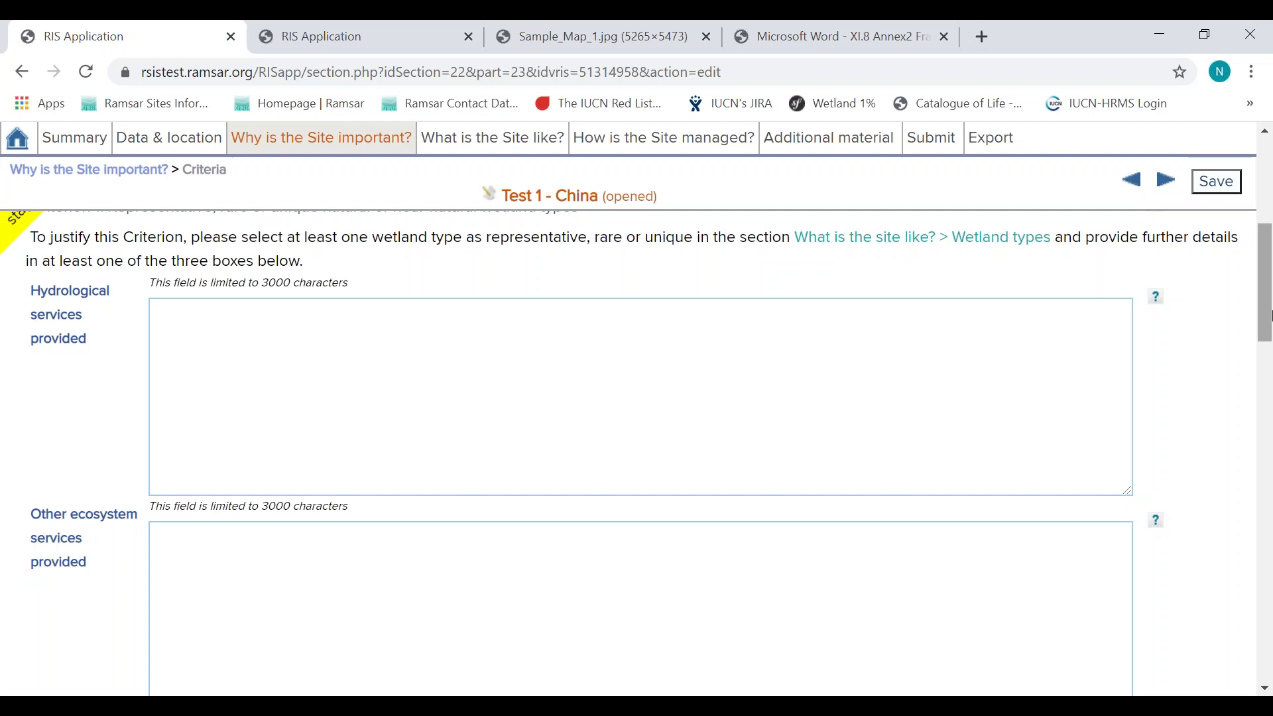
pyautogui.moveTo(1270, 315); pyautogui.dragTo(1270, 504)
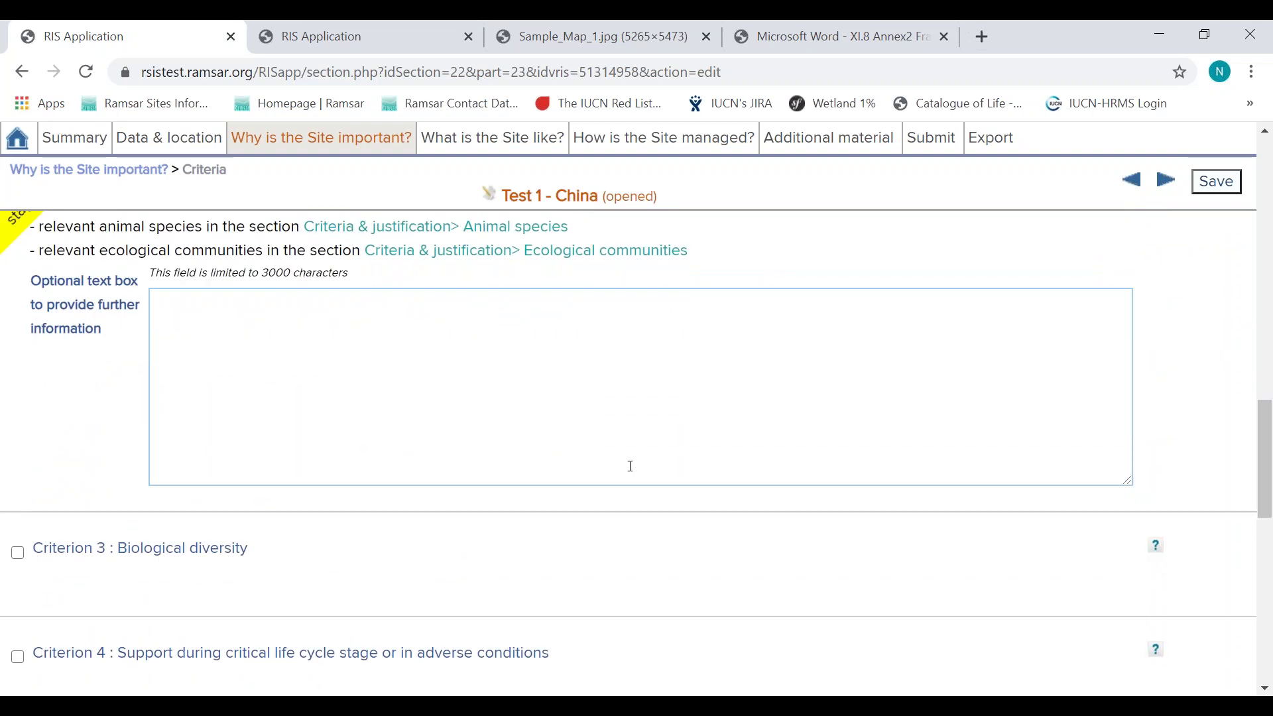
pyautogui.click(18, 552)
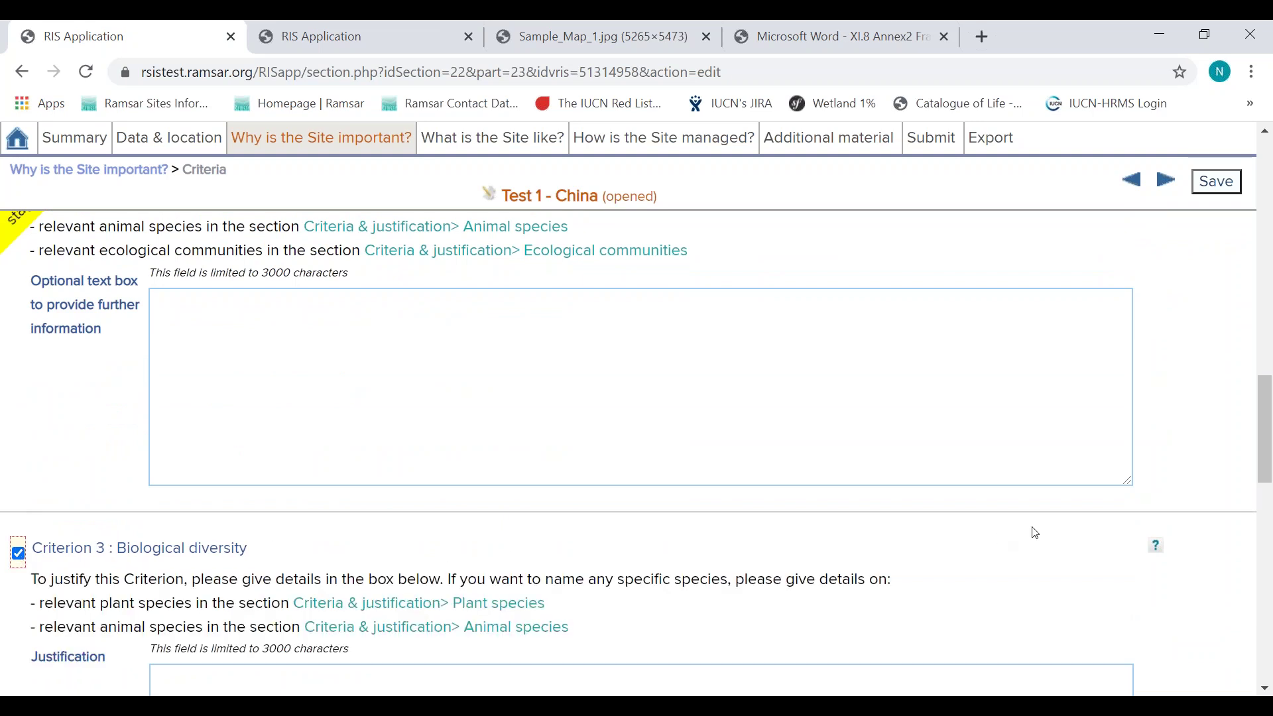
pyautogui.moveTo(1270, 455); pyautogui.dragTo(1270, 505)
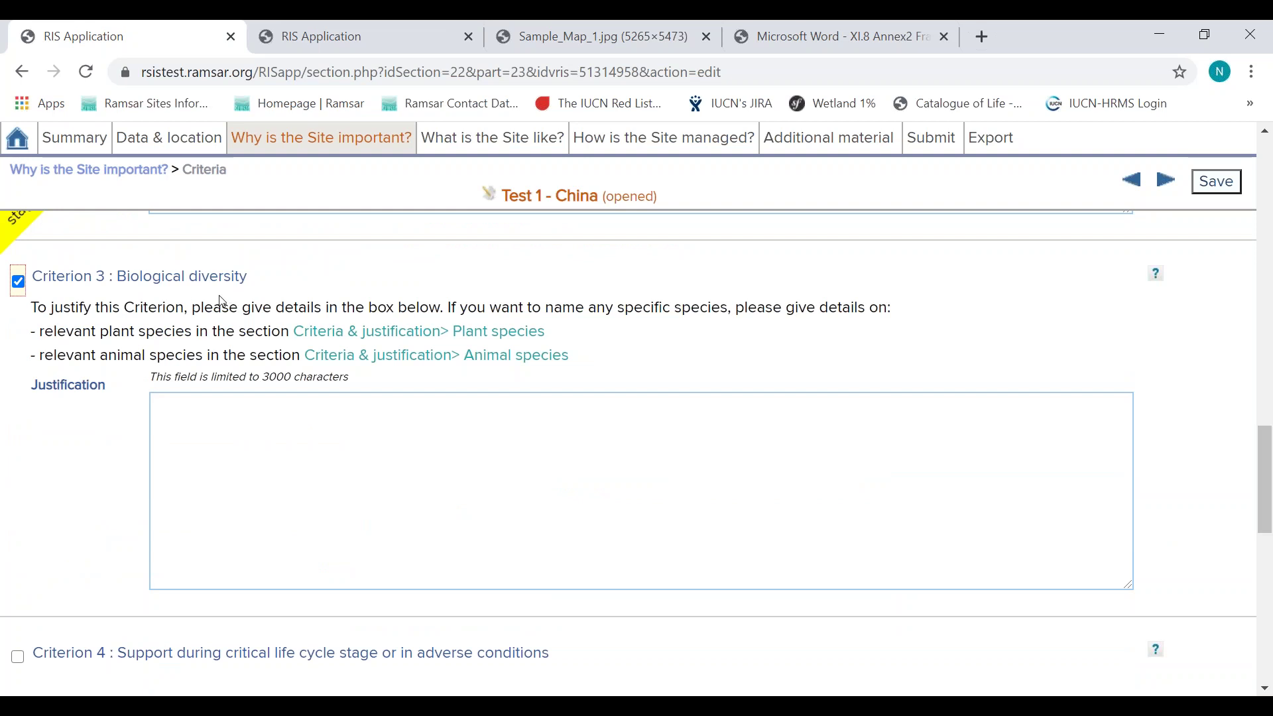
# Step: Open 3.2 Plant species and examine the species table and its optional text box
pyautogui.moveTo(1266, 443); pyautogui.dragTo(1269, 153)
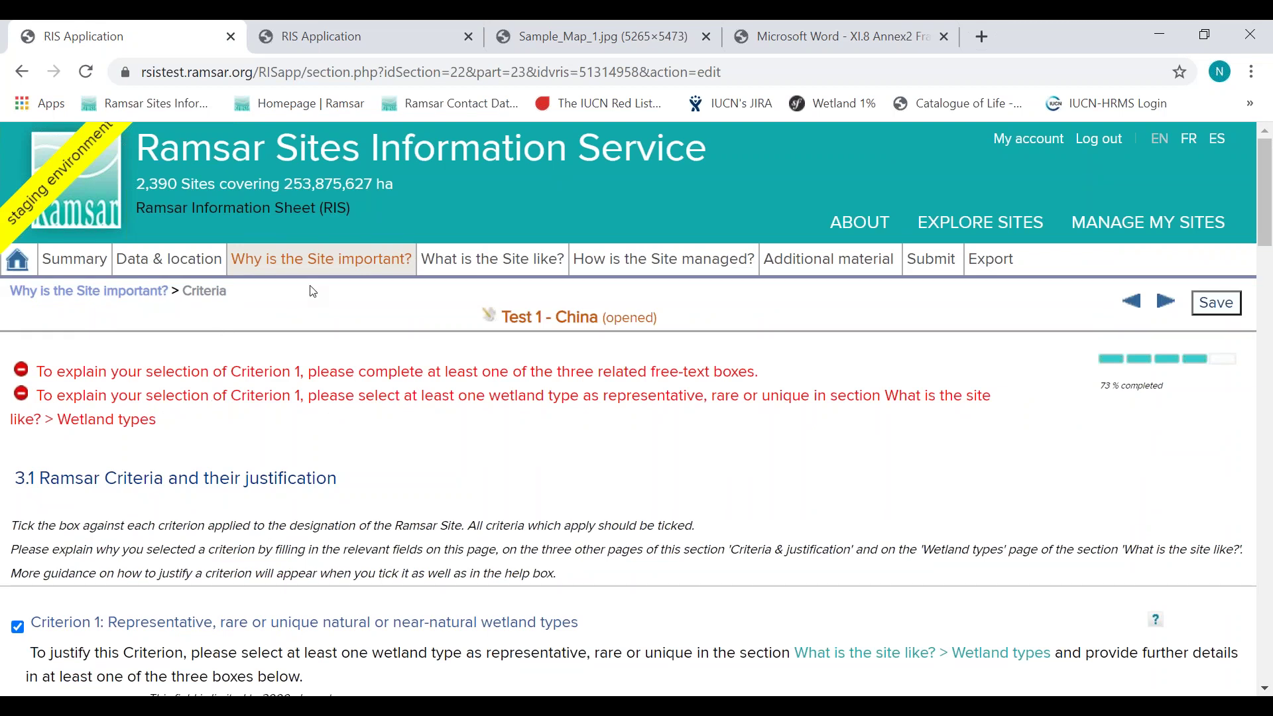
pyautogui.moveTo(320, 268)
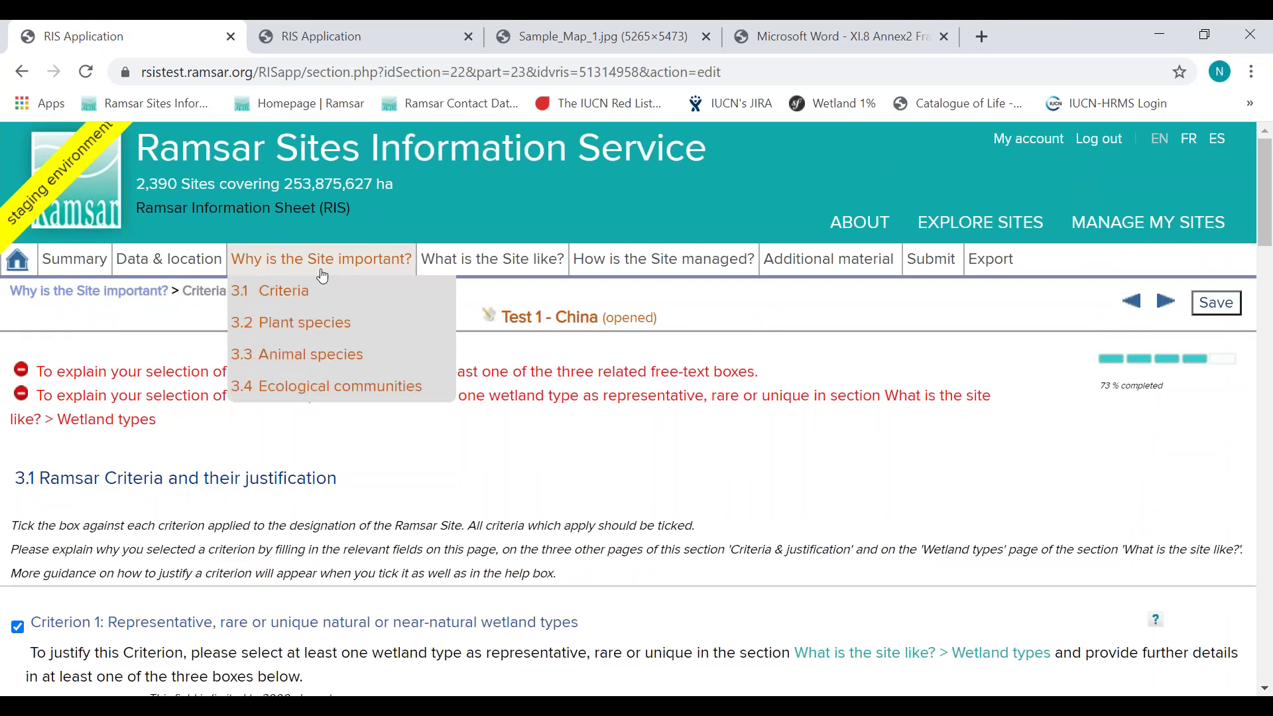
pyautogui.click(323, 323)
pyautogui.click(723, 248)
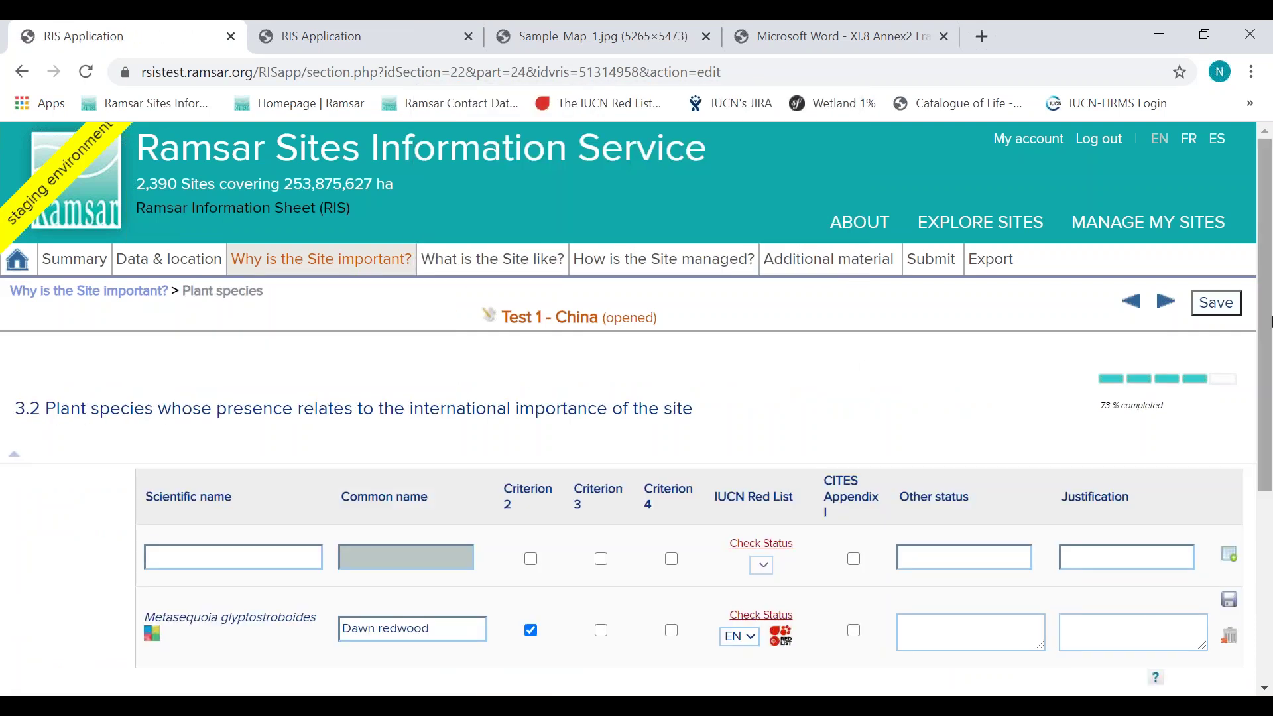
pyautogui.scroll(-1, 1264, 319)
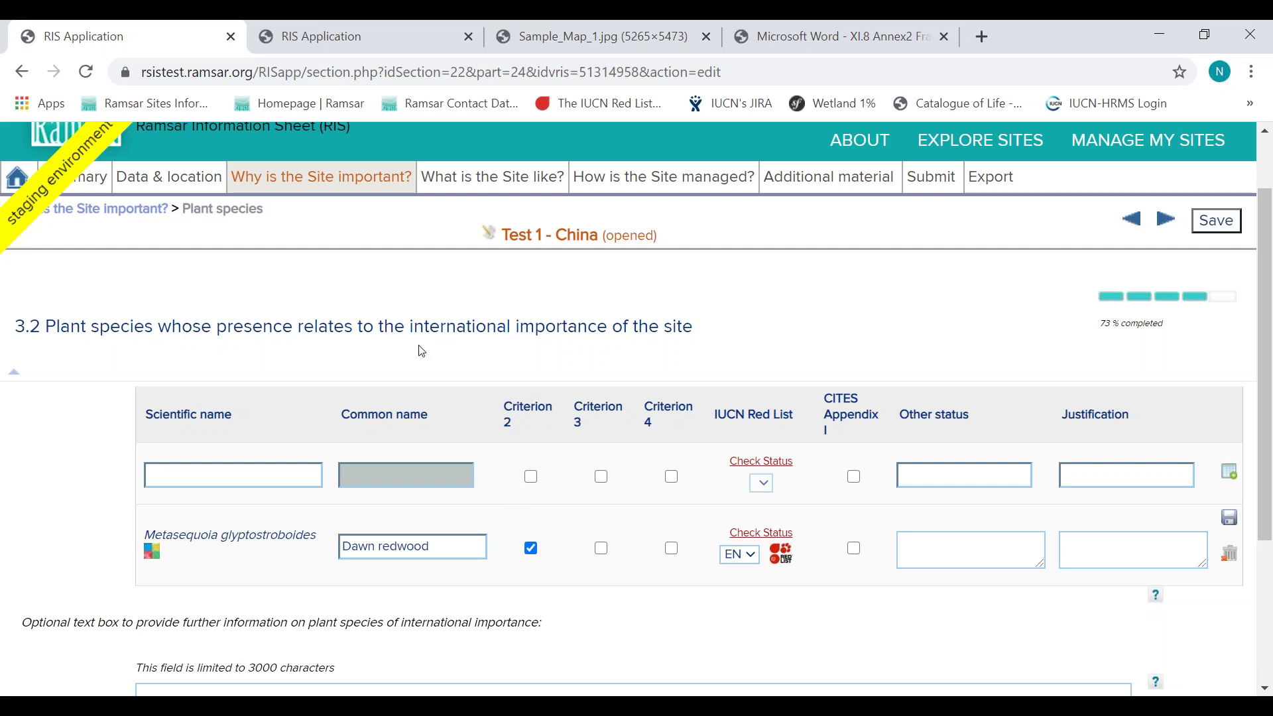
# Step: Open 3.3 Animal species and choose Panthera tigris (Tiger) as the scientific name in the new species line
pyautogui.moveTo(326, 190)
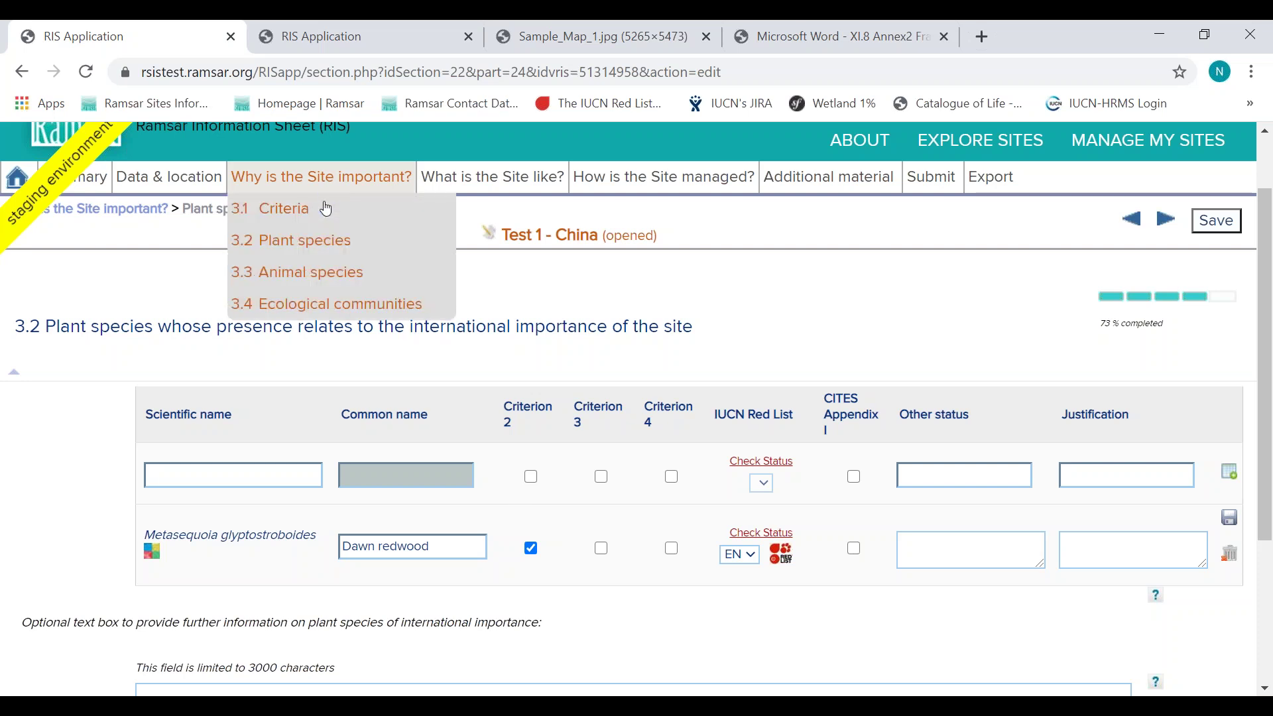
pyautogui.click(326, 277)
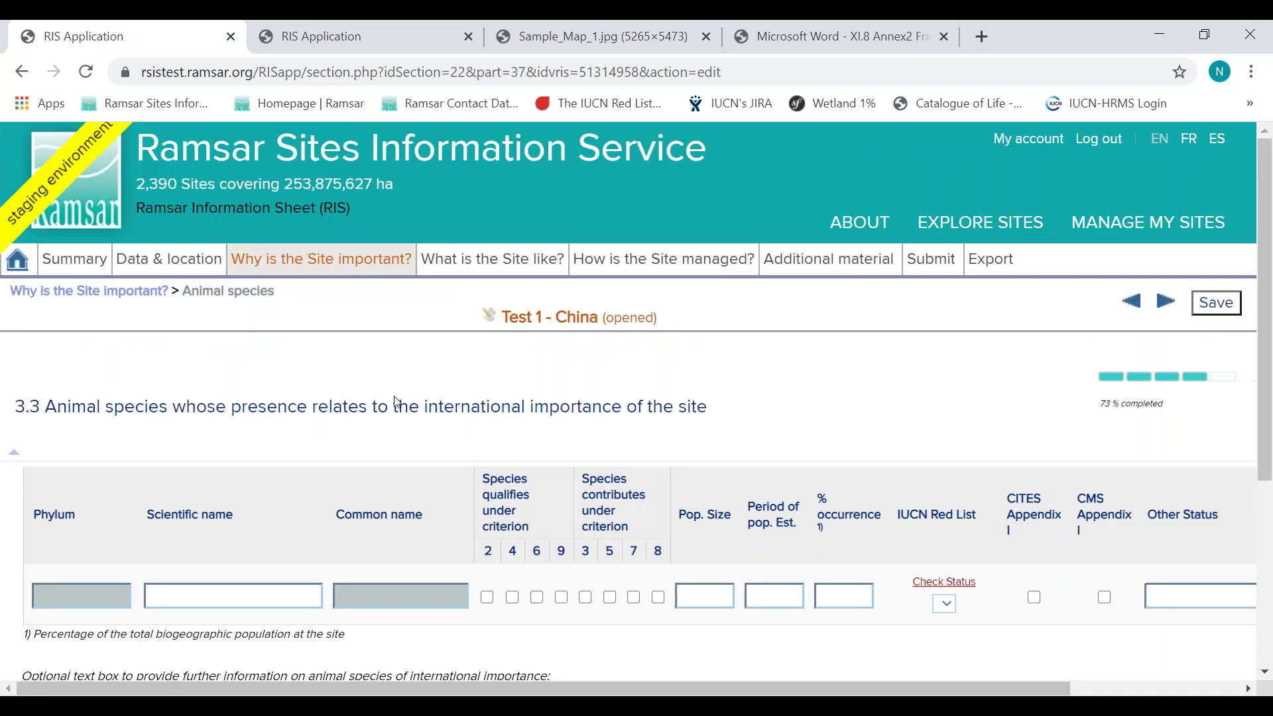
pyautogui.click(211, 589)
pyautogui.write('panthera tig')
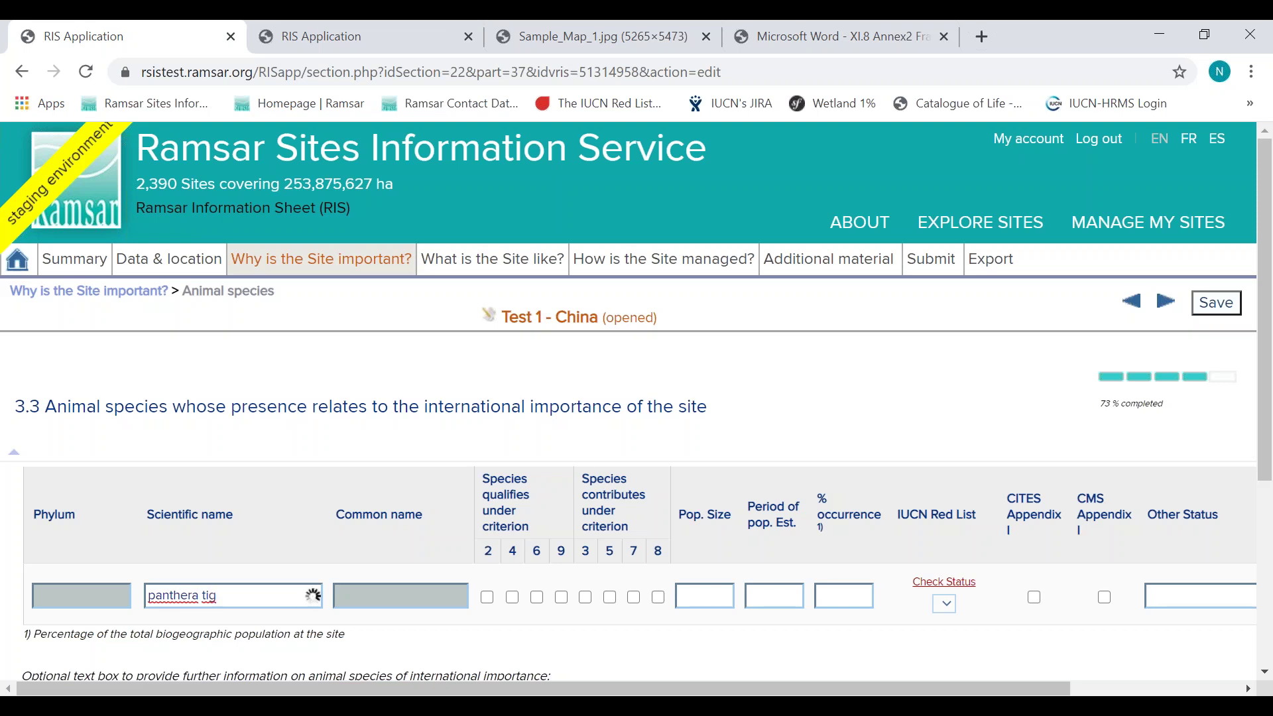
pyautogui.write('ris')
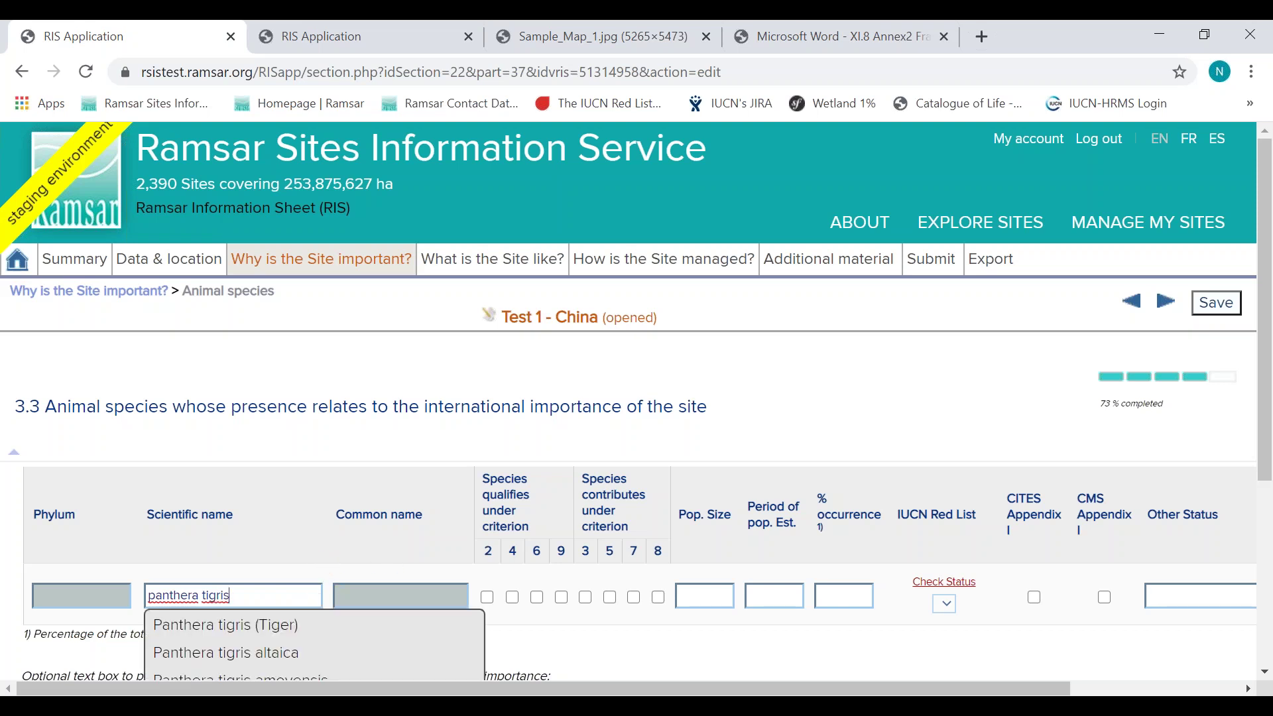
pyautogui.click(257, 625)
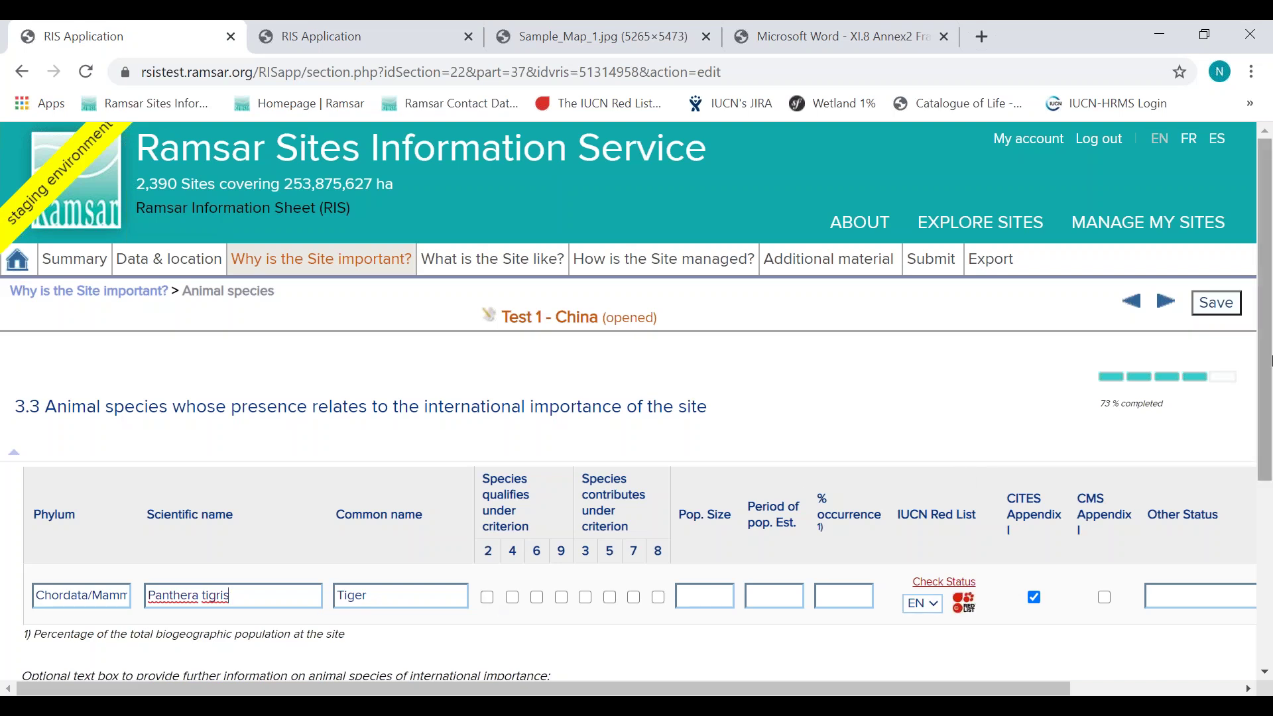
# Step: Mark the tiger as qualifying under criteria 2 and 4, and try to add the line without a justification
pyautogui.scroll(-1, 1270, 362)
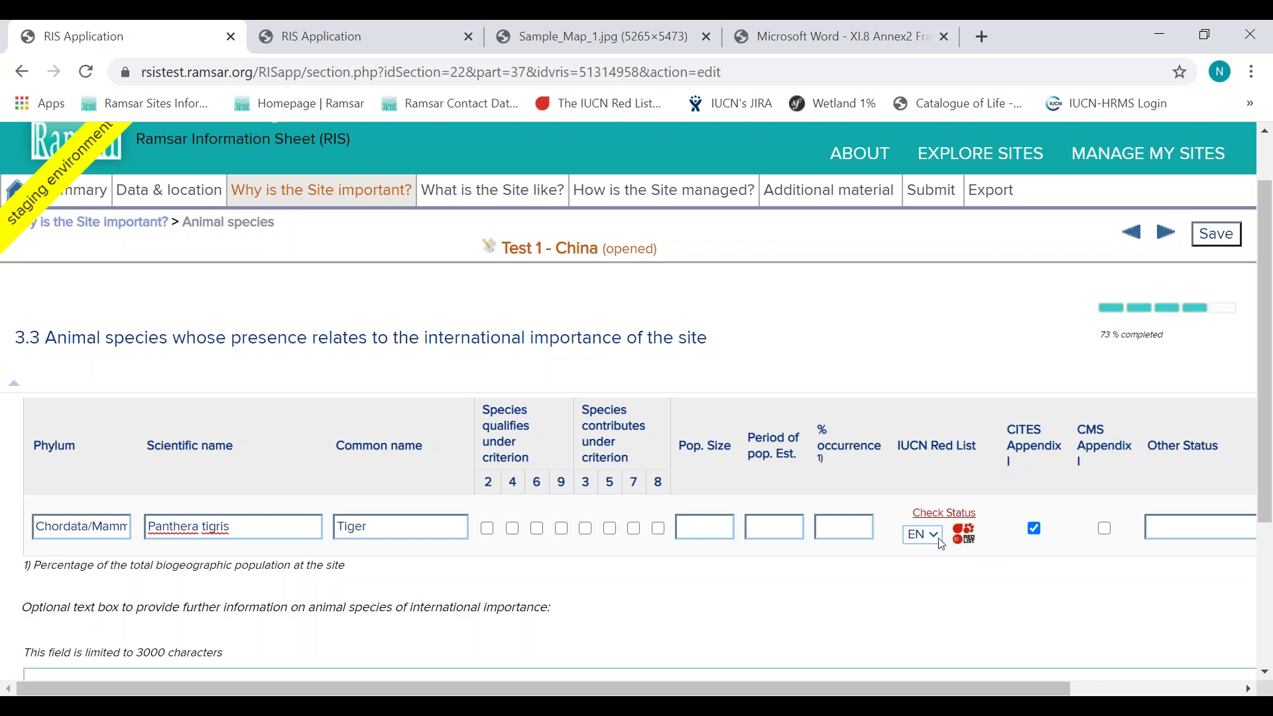
pyautogui.click(488, 528)
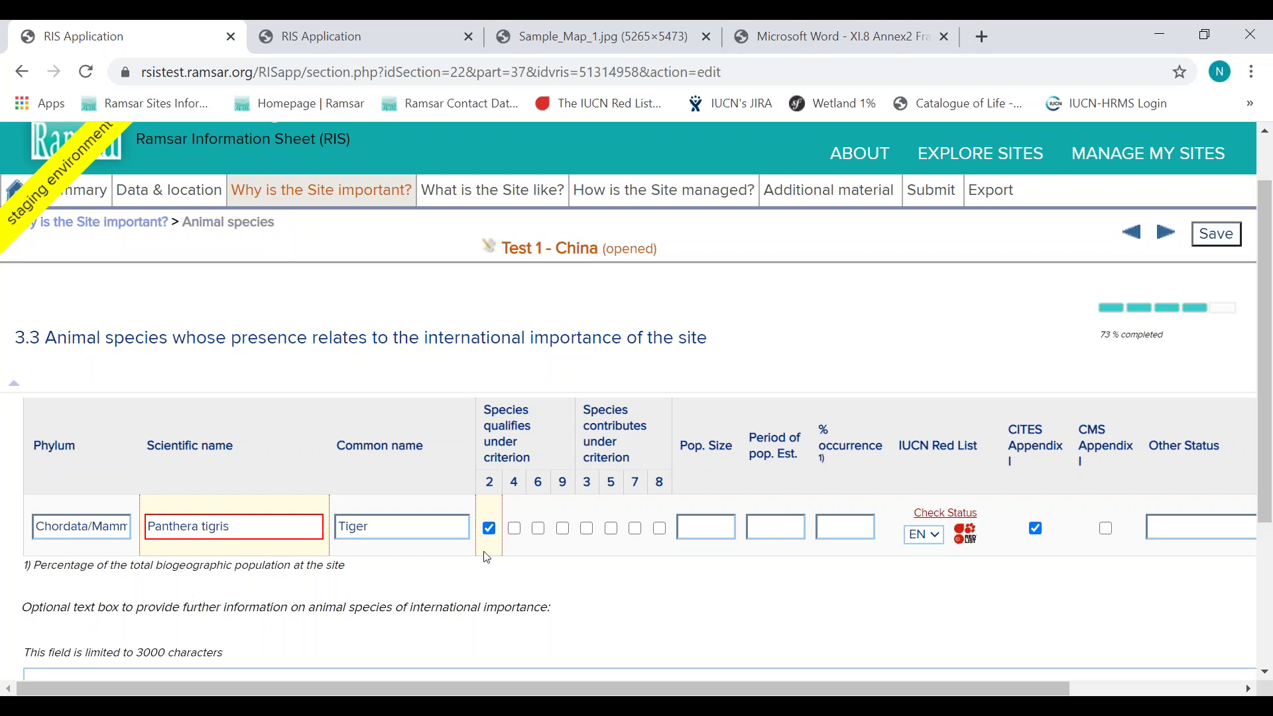
pyautogui.click(514, 530)
pyautogui.moveTo(612, 692); pyautogui.dragTo(867, 691)
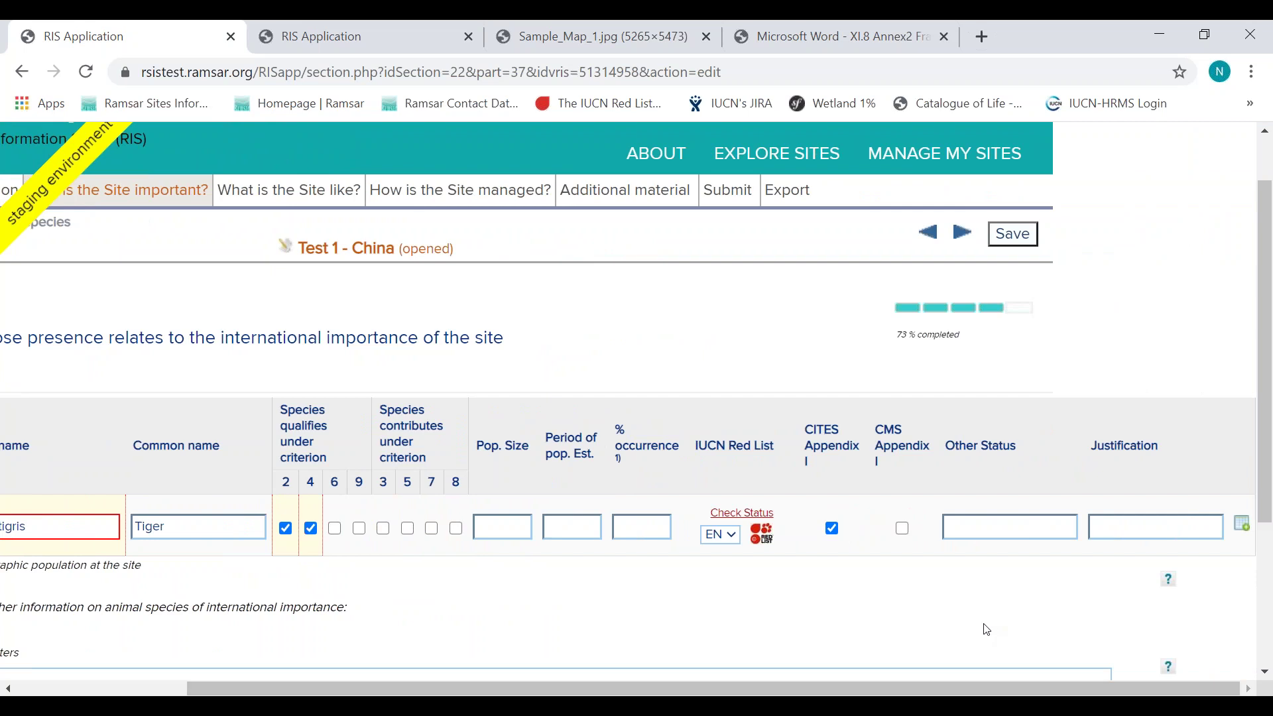
pyautogui.click(1242, 526)
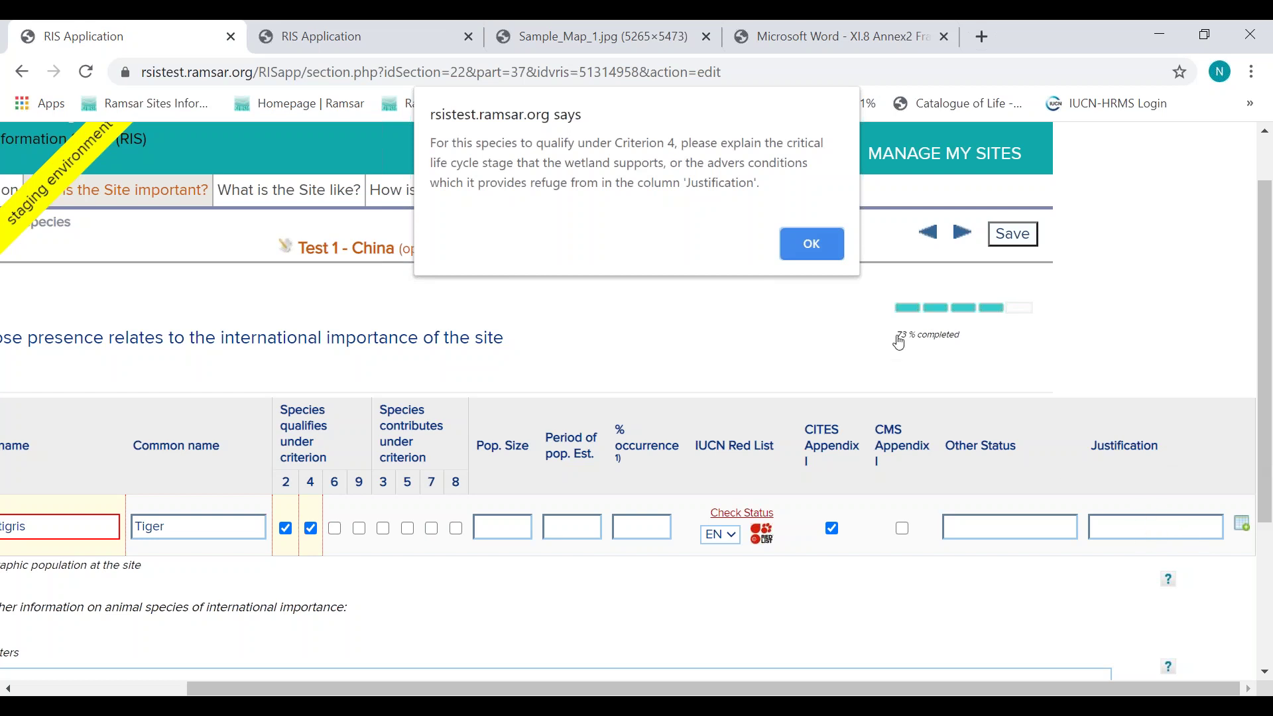
pyautogui.click(810, 250)
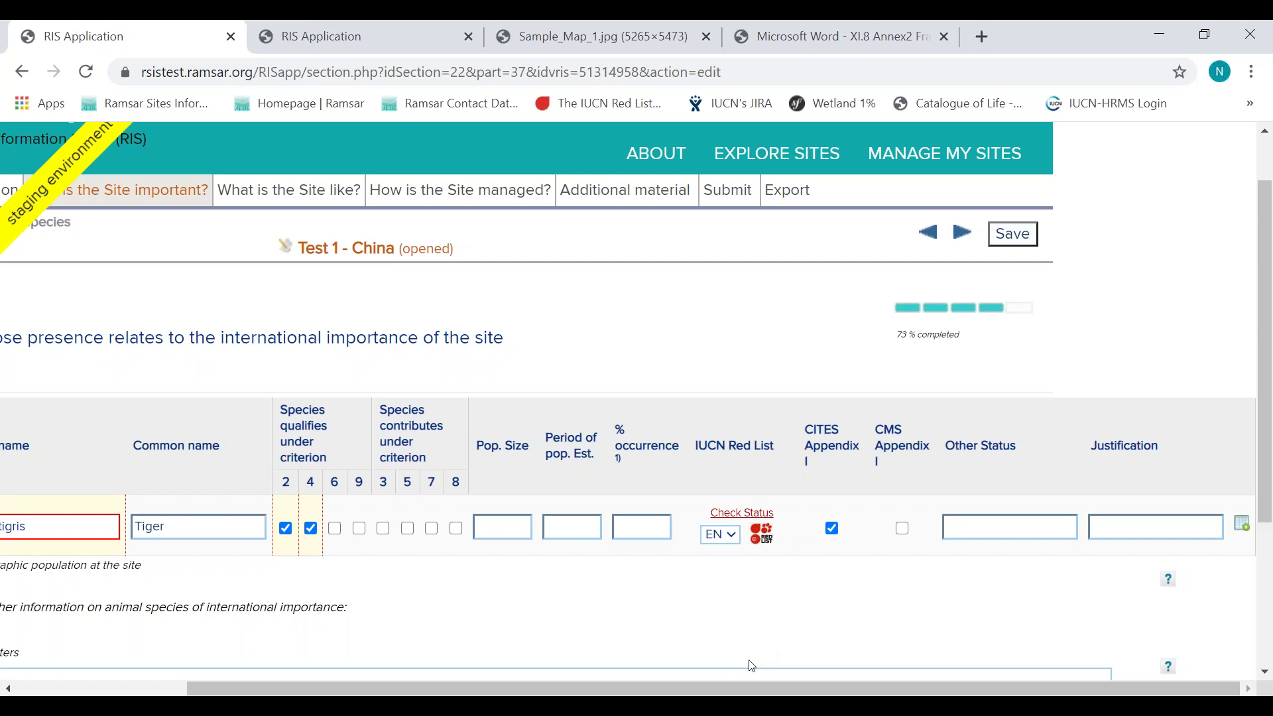
# Step: Read the help text for the animal species table and review the table's columns
pyautogui.moveTo(720, 690); pyautogui.dragTo(624, 689)
pyautogui.hscroll(-3, 456, 653)
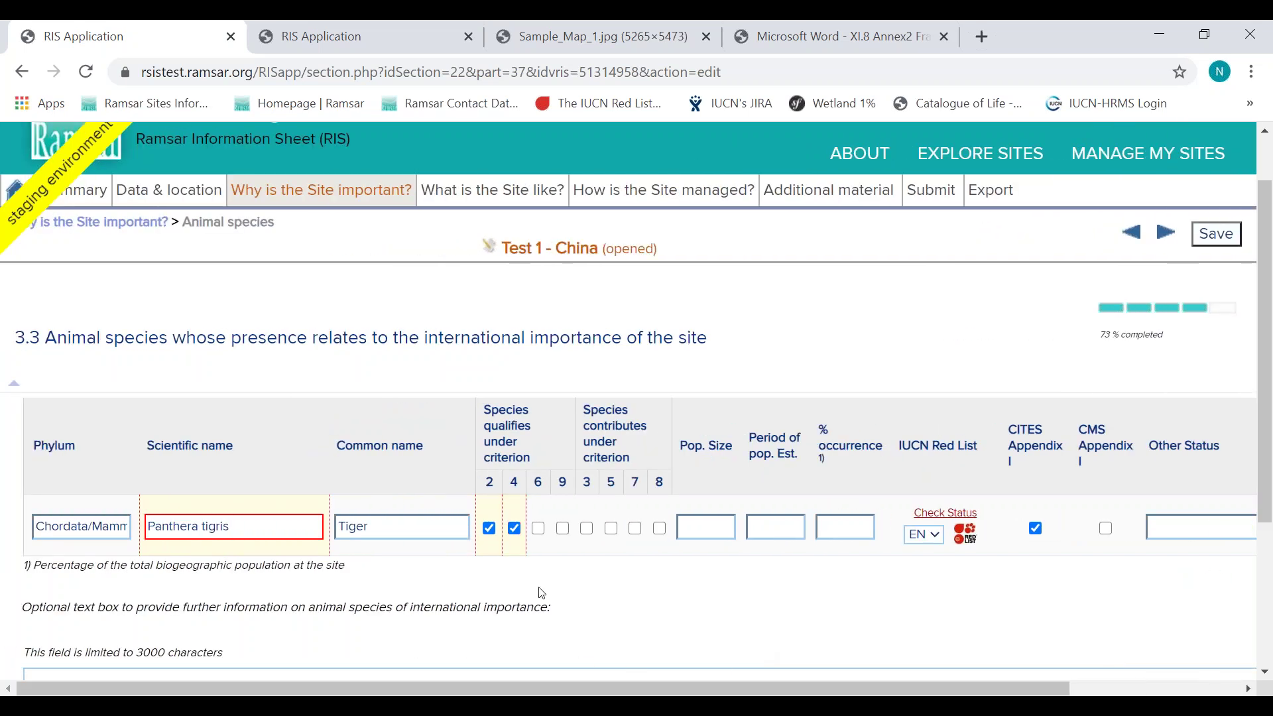
pyautogui.moveTo(330, 204)
pyautogui.moveTo(623, 691); pyautogui.dragTo(861, 682)
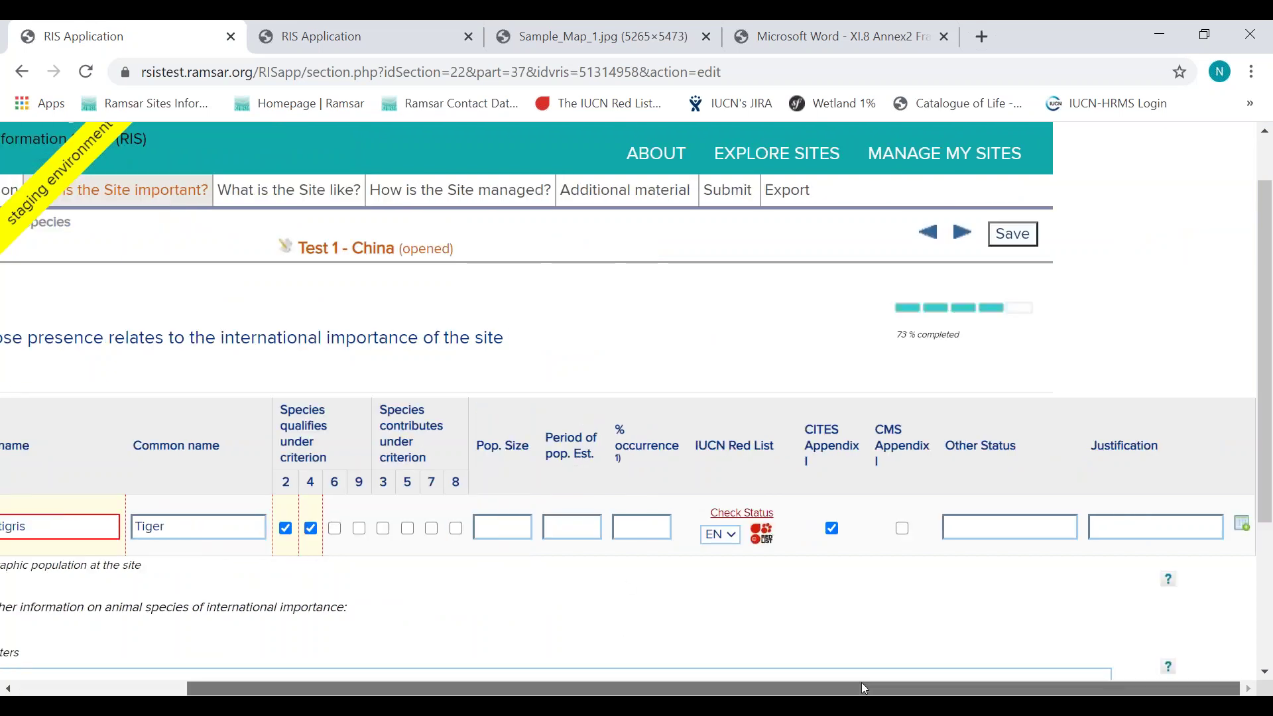
pyautogui.click(1170, 580)
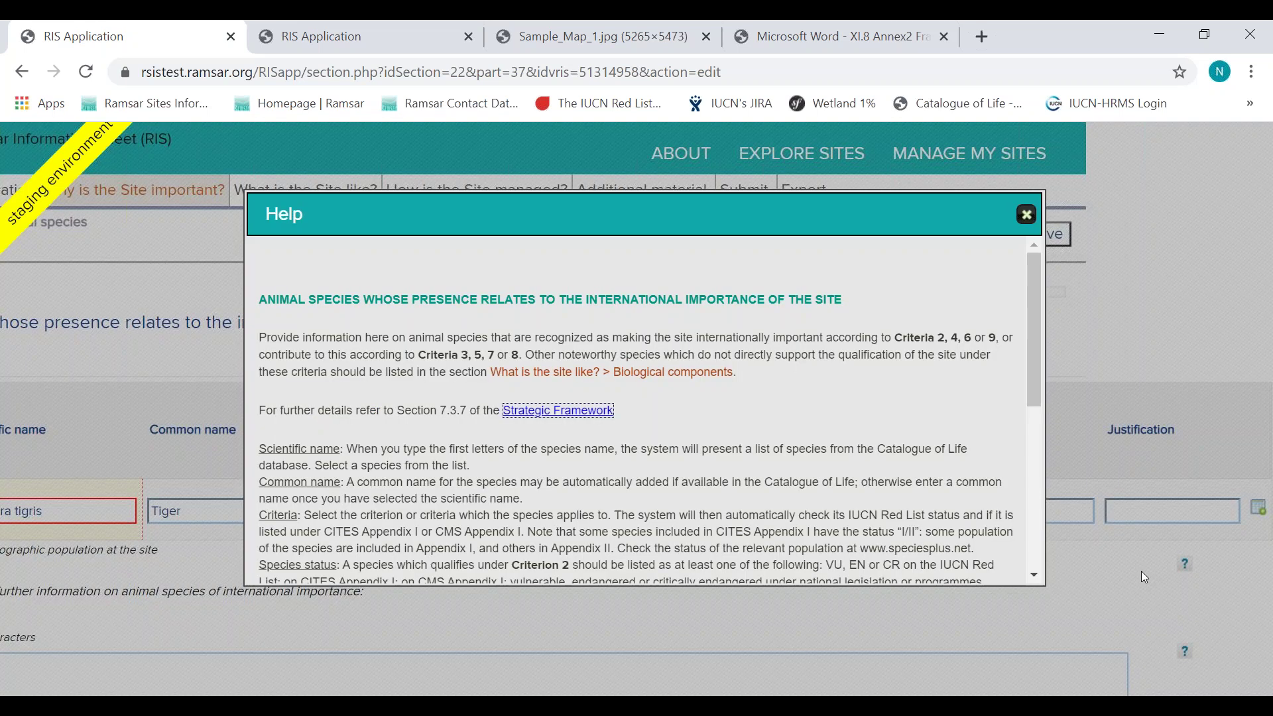
pyautogui.moveTo(1037, 391); pyautogui.dragTo(1025, 253)
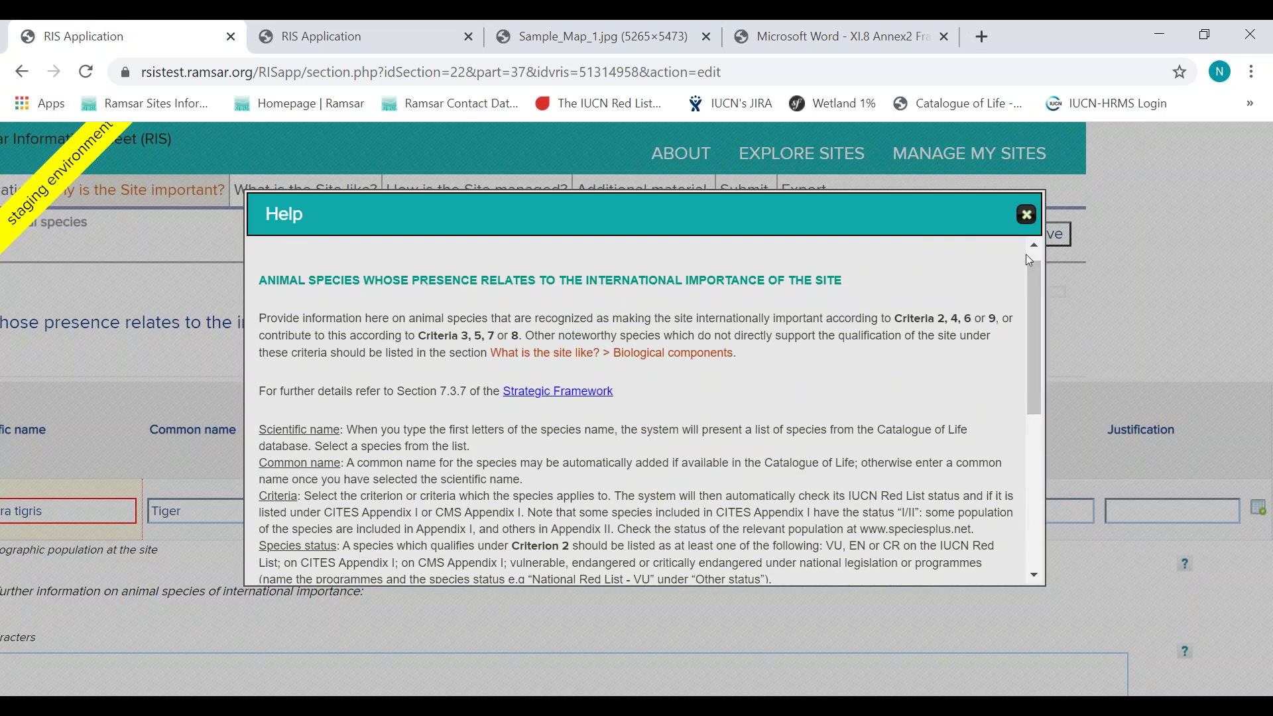
pyautogui.click(1026, 214)
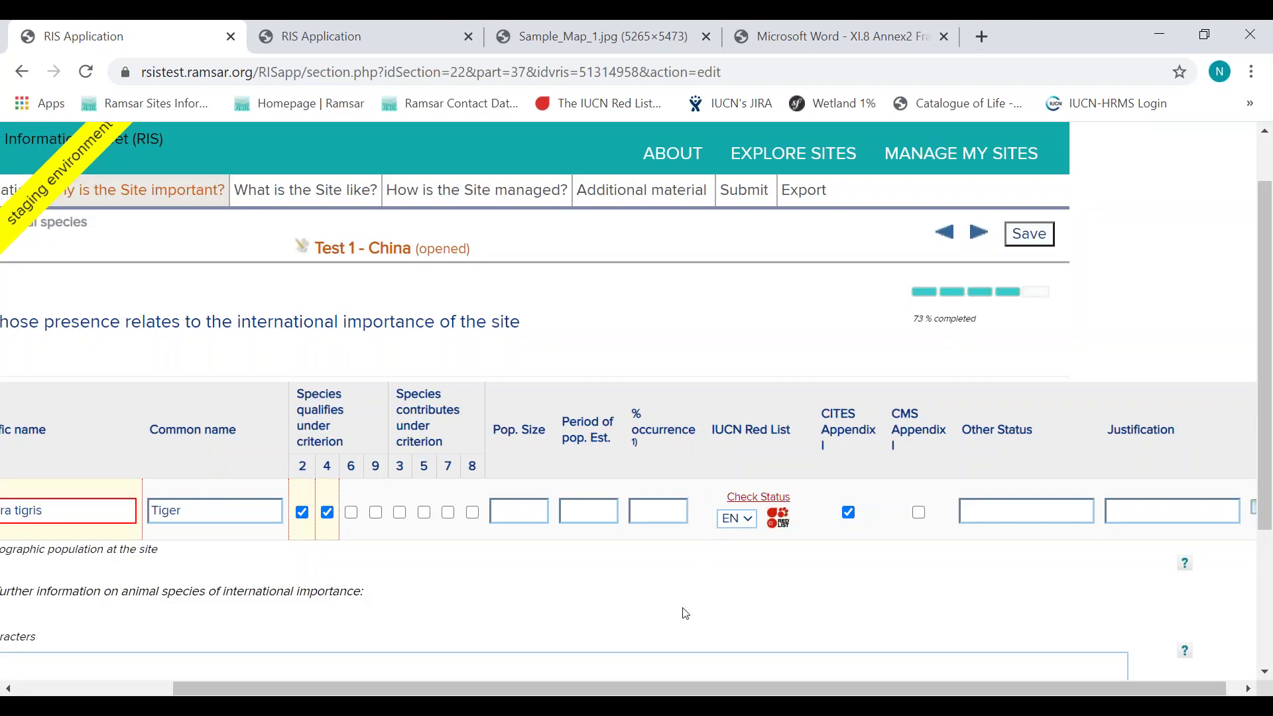
pyautogui.moveTo(644, 683); pyautogui.dragTo(487, 677)
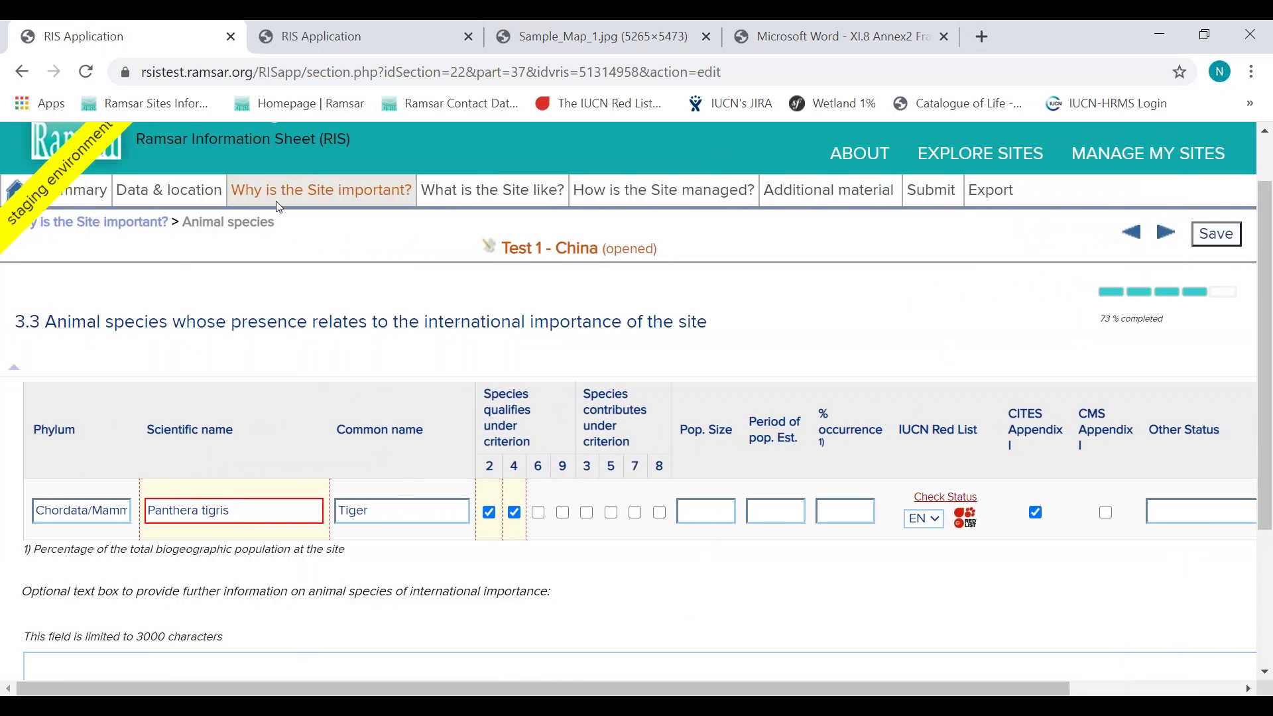
# Step: Open 3.4 Ecological communities, continuing without saving the tiger line
pyautogui.moveTo(293, 192)
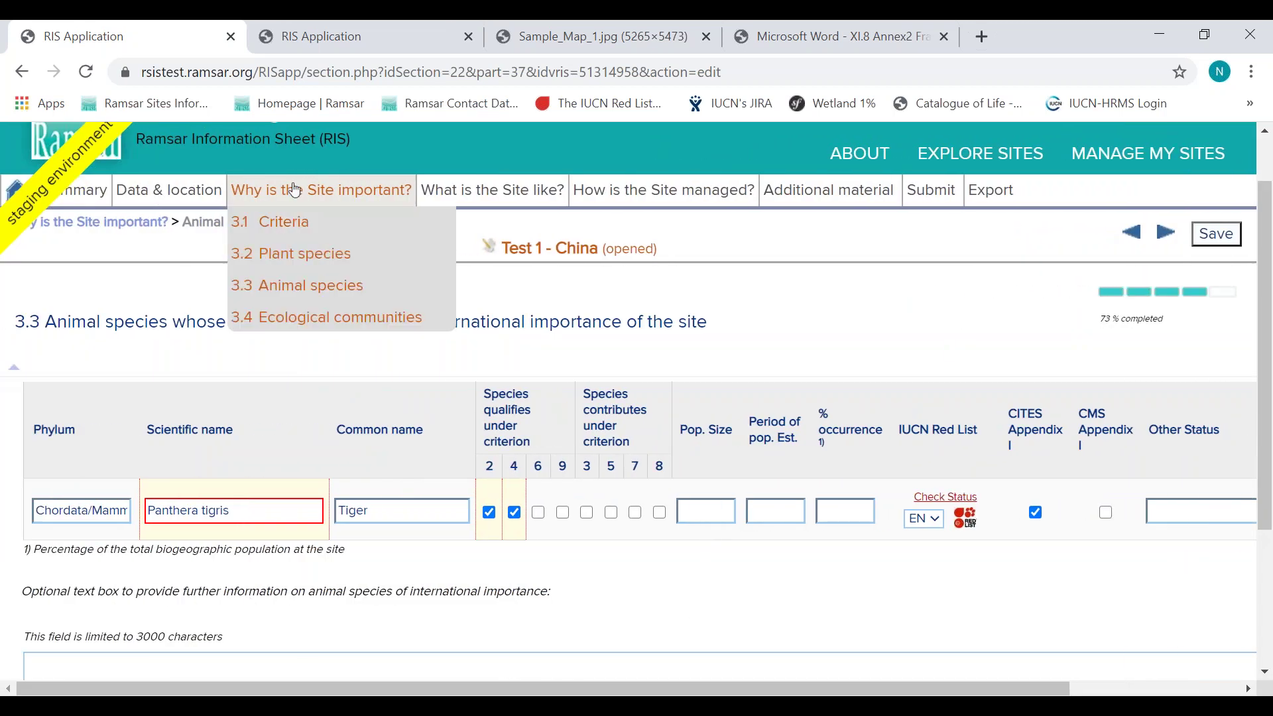
pyautogui.click(307, 318)
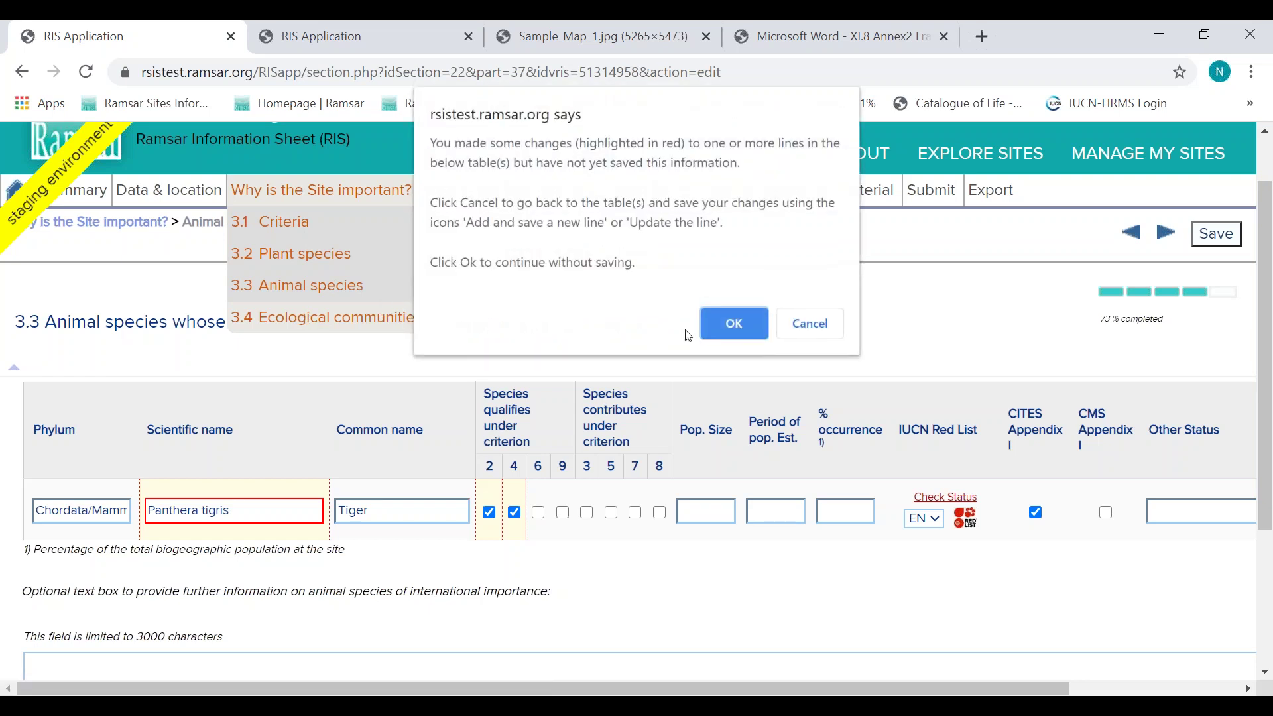
pyautogui.click(735, 324)
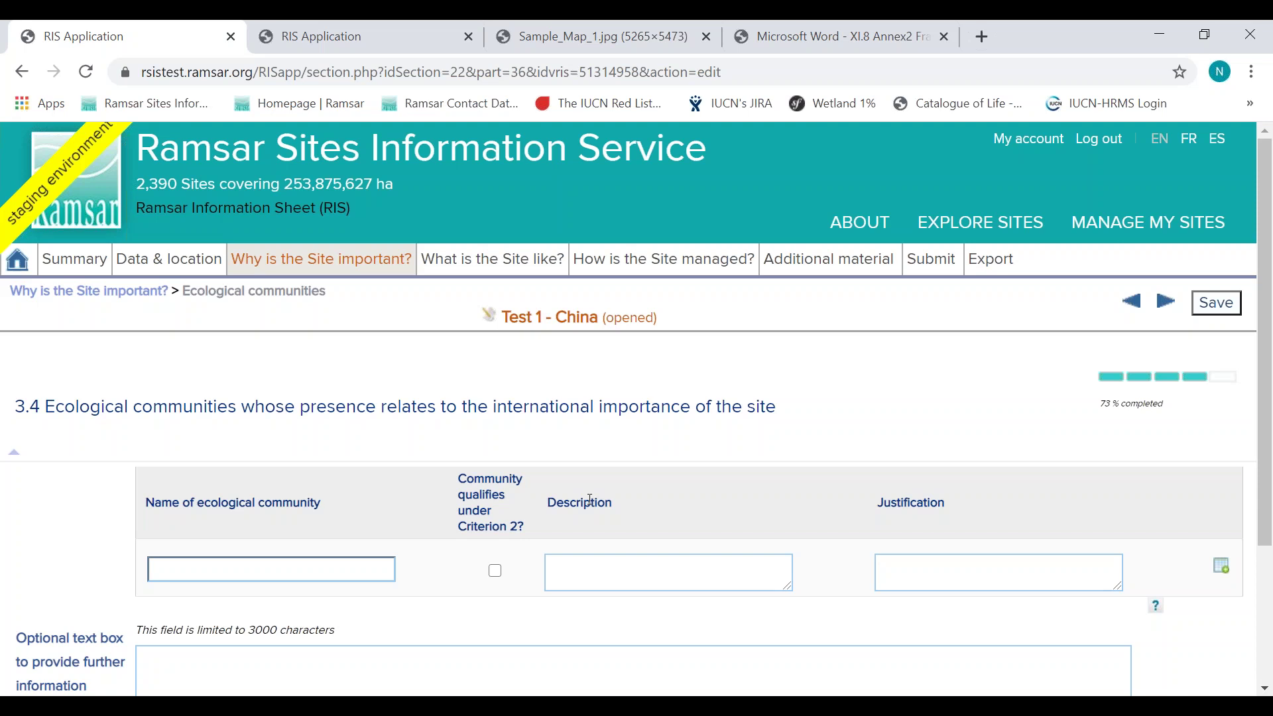
# Step: Switch to the Huidong Harbor Sea Turtle National Nature Reserve sheet and view the 4.1 Ecological character summary field
pyautogui.click(368, 42)
pyautogui.moveTo(557, 258)
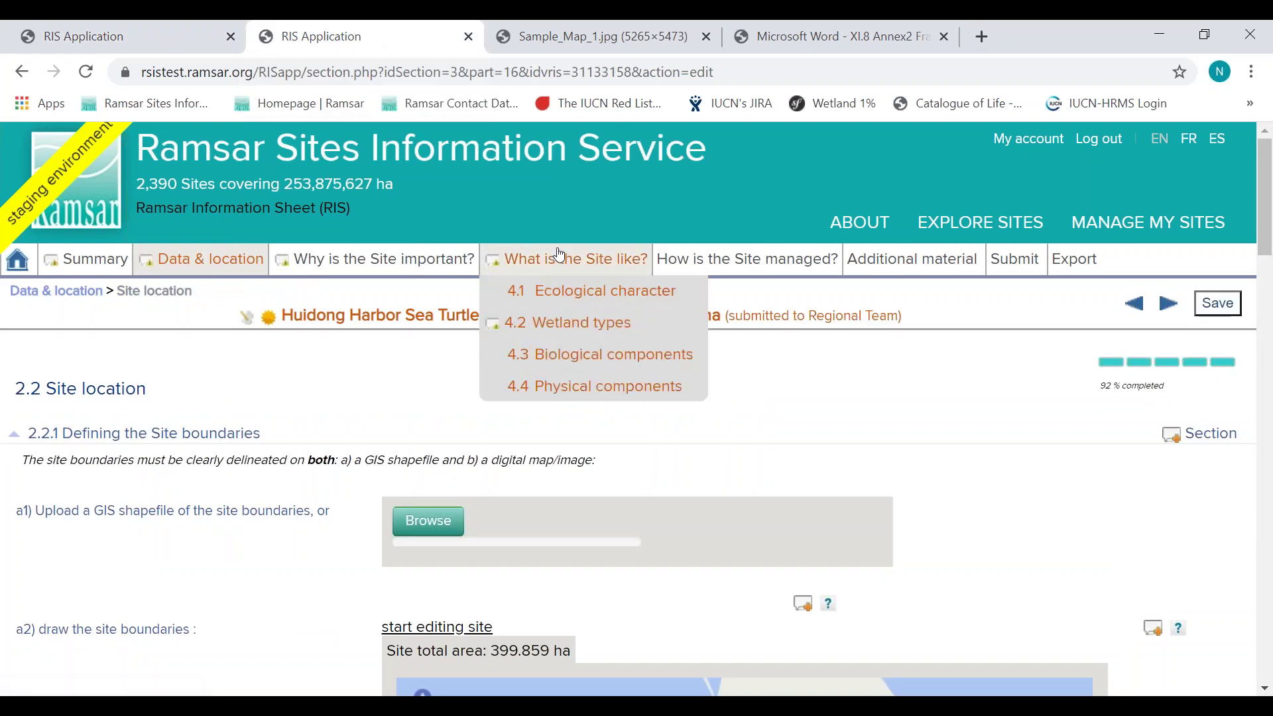
pyautogui.click(558, 299)
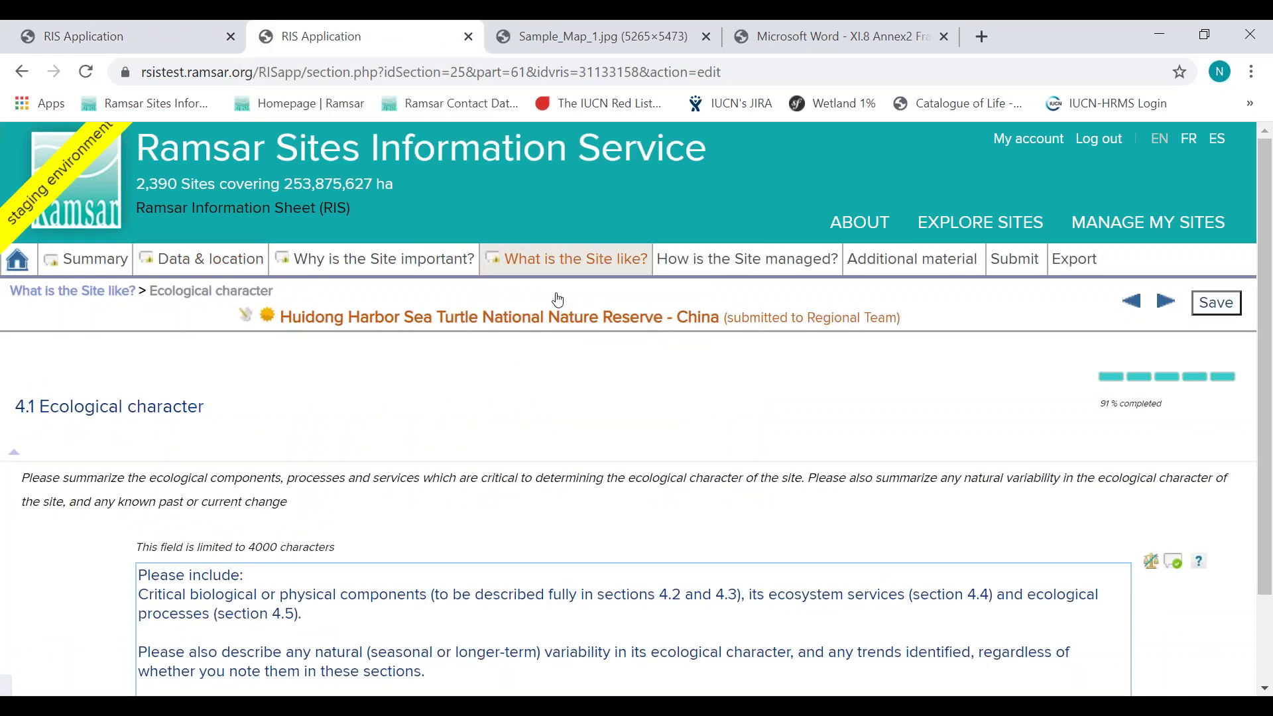
pyautogui.moveTo(1263, 339); pyautogui.dragTo(1266, 390)
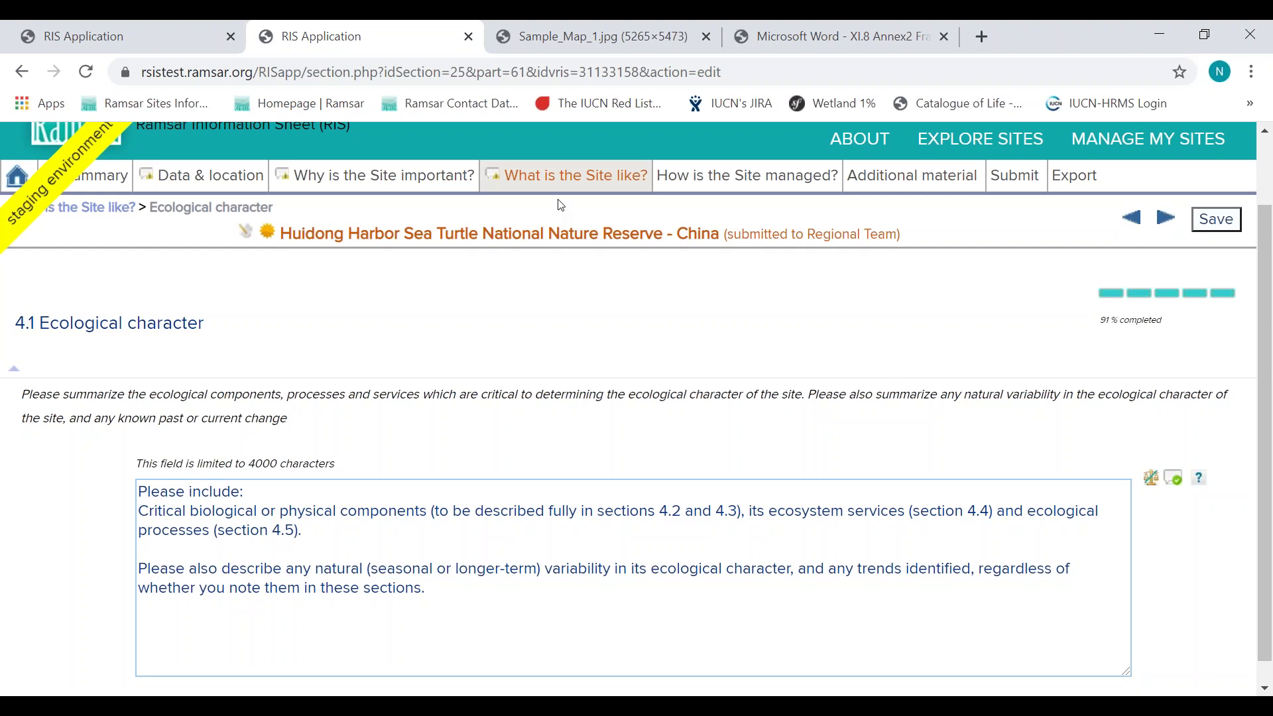
# Step: Open 4.2 Wetland types and view the Criterion 1 justification options for Permanent shallow marine waters
pyautogui.moveTo(540, 178)
pyautogui.click(559, 250)
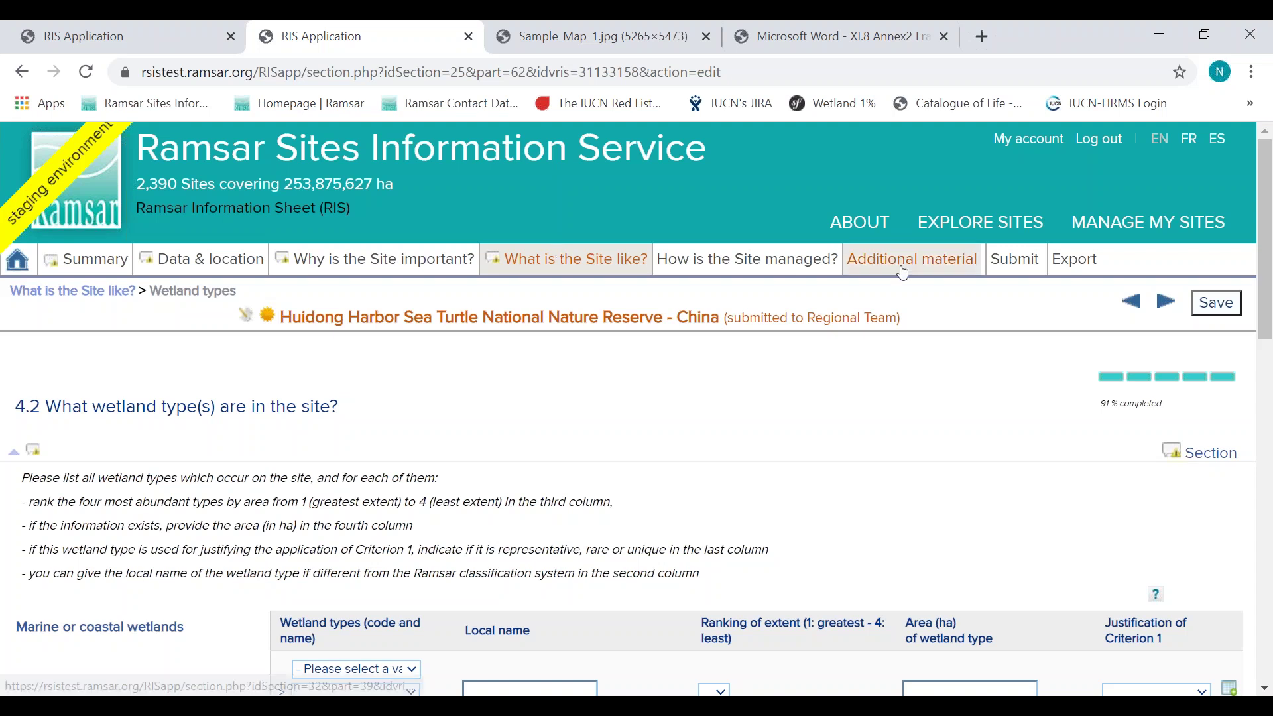
pyautogui.moveTo(1266, 285); pyautogui.dragTo(1269, 427)
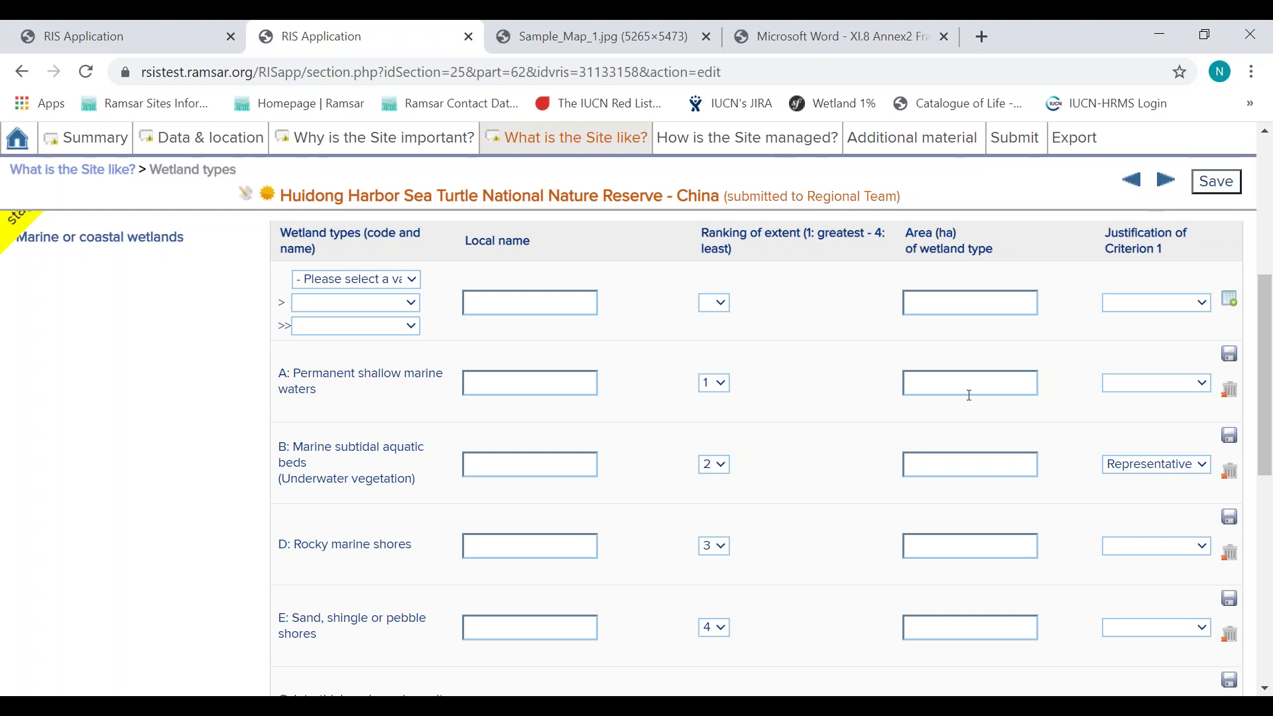
pyautogui.click(1210, 386)
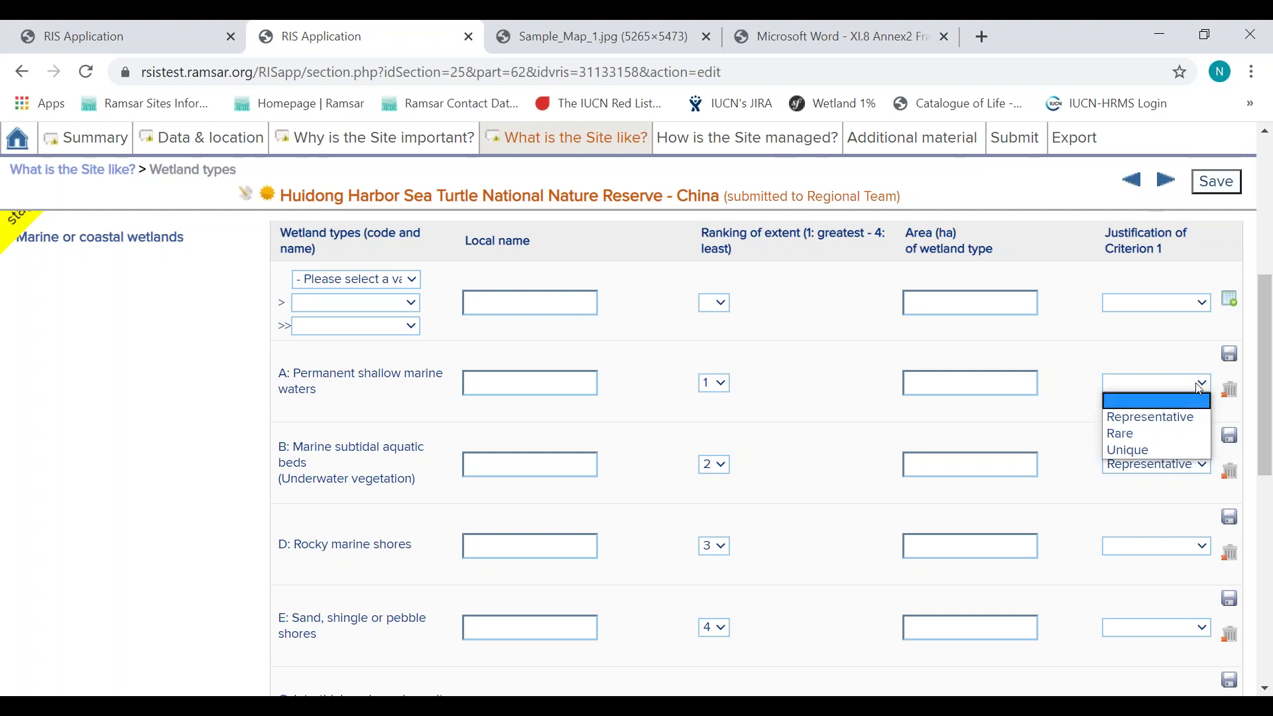
pyautogui.click(1199, 389)
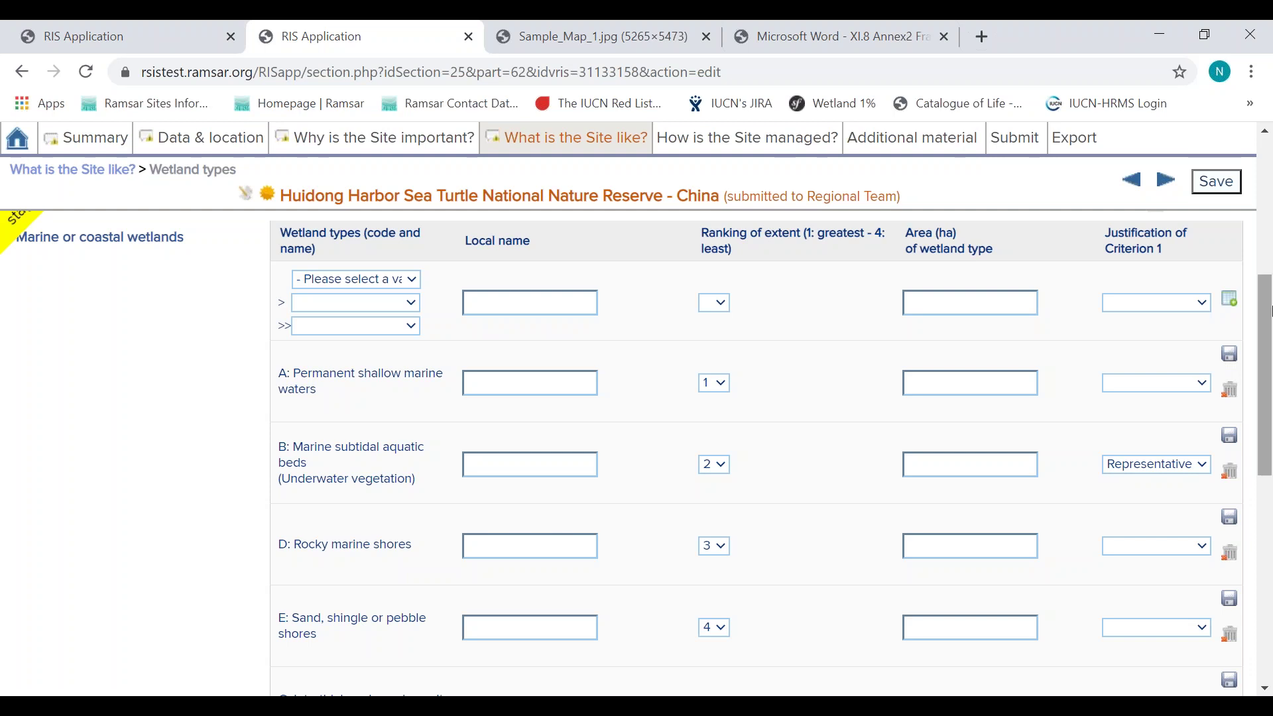
pyautogui.scroll(4, 1269, 308)
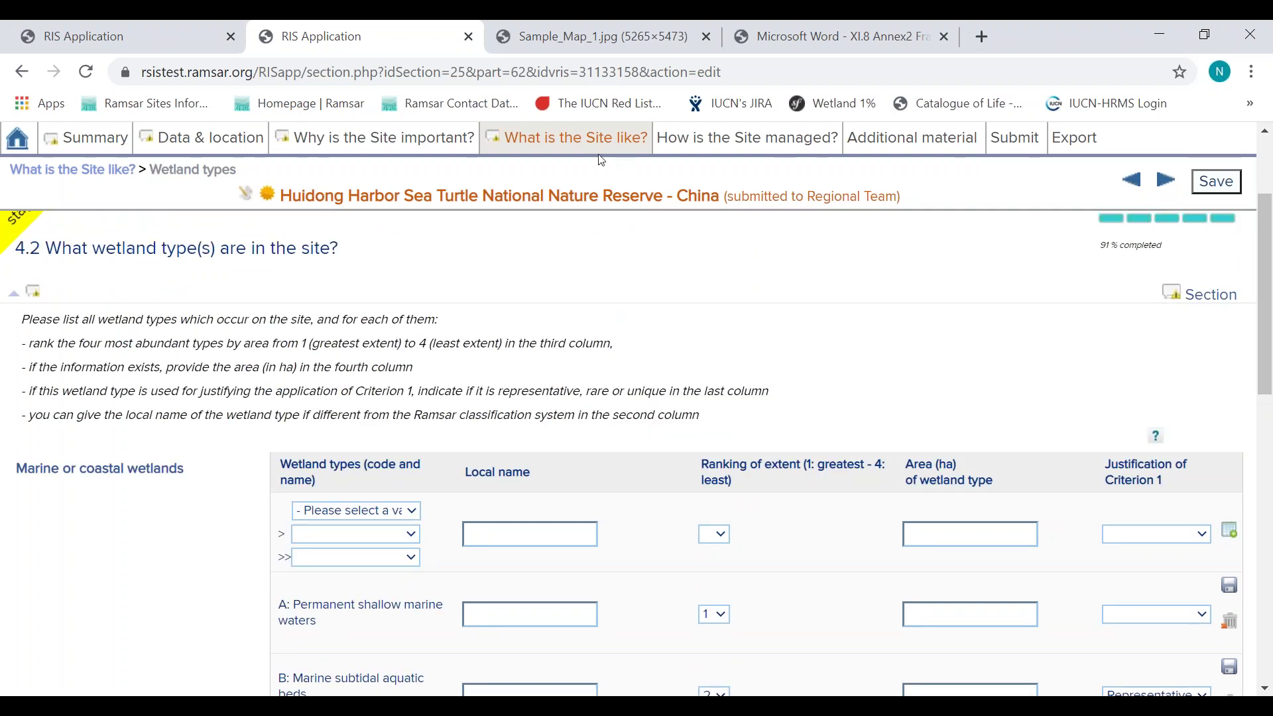
# Step: Open 4.3 Biological components, expand 4.3.2 Animal species, and read the help on other noteworthy animal species
pyautogui.moveTo(589, 141)
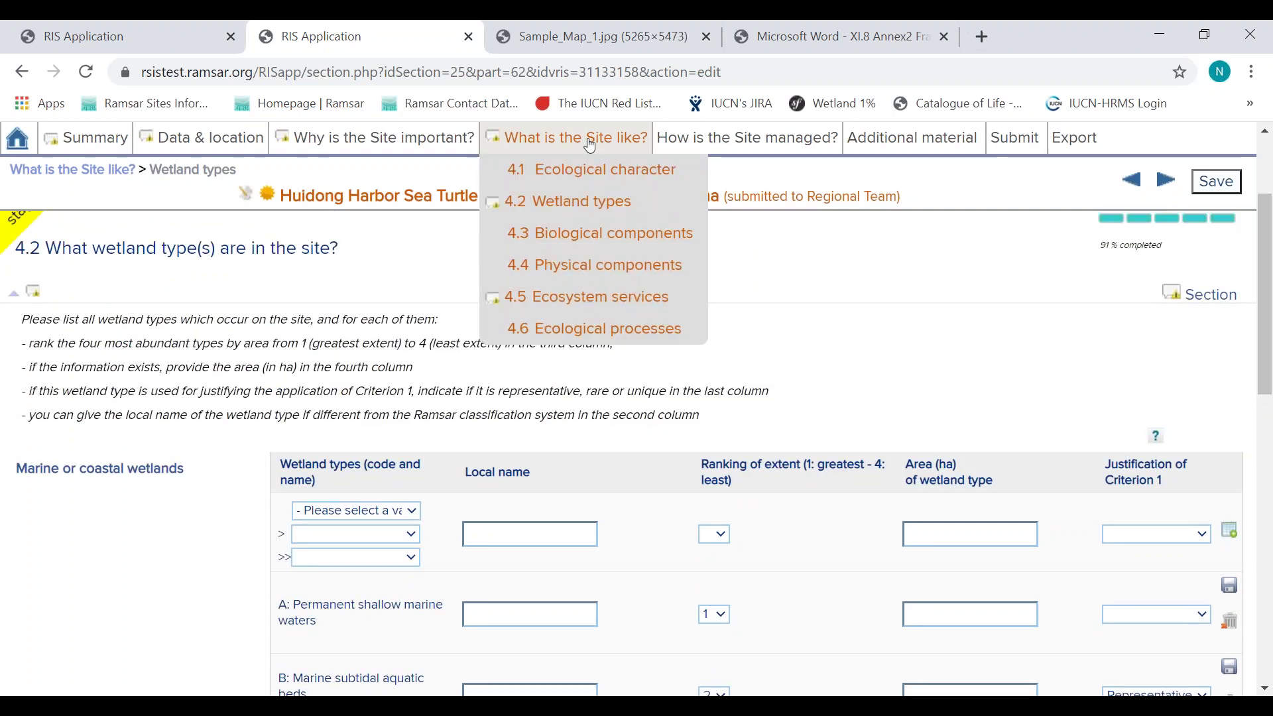
pyautogui.click(594, 234)
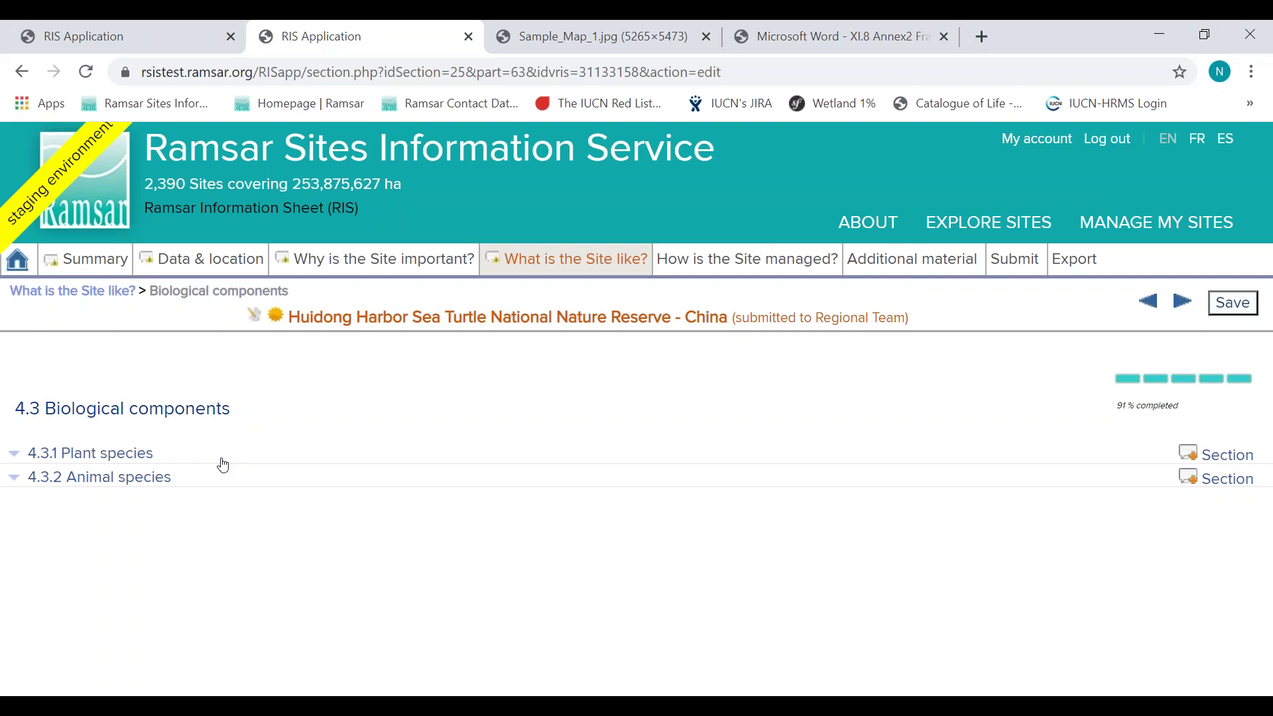
pyautogui.click(116, 477)
pyautogui.moveTo(1268, 389); pyautogui.dragTo(1268, 594)
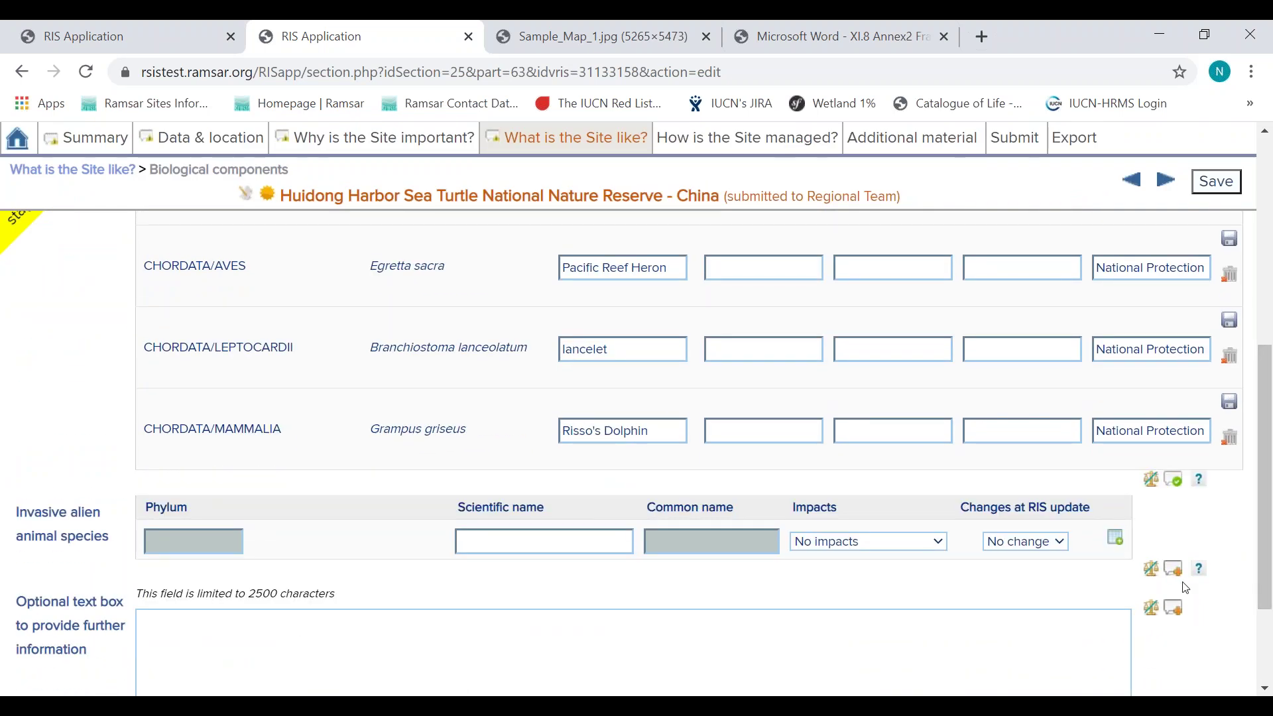
pyautogui.click(1199, 480)
pyautogui.moveTo(1018, 464); pyautogui.dragTo(1017, 358)
pyautogui.click(1007, 214)
pyautogui.moveTo(1269, 520); pyautogui.dragTo(1268, 321)
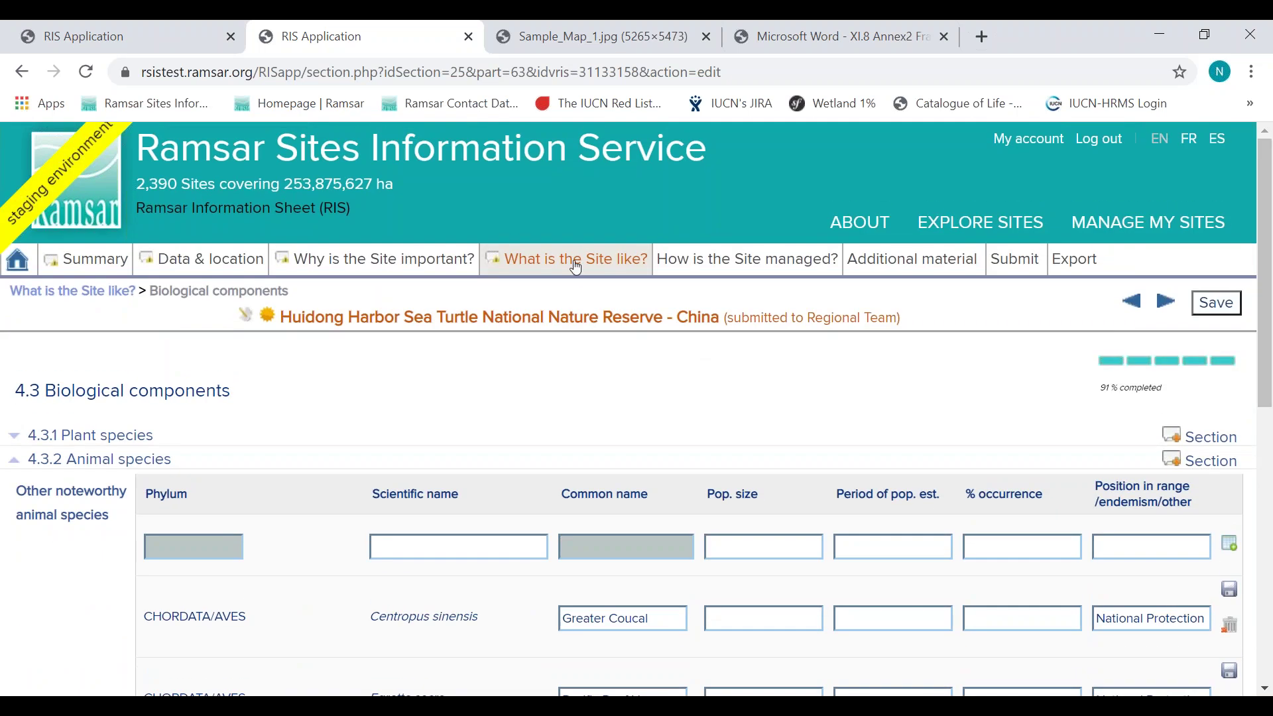
# Step: View the subsections of 4.4 Physical components and 4.5 Ecosystem services
pyautogui.moveTo(575, 267)
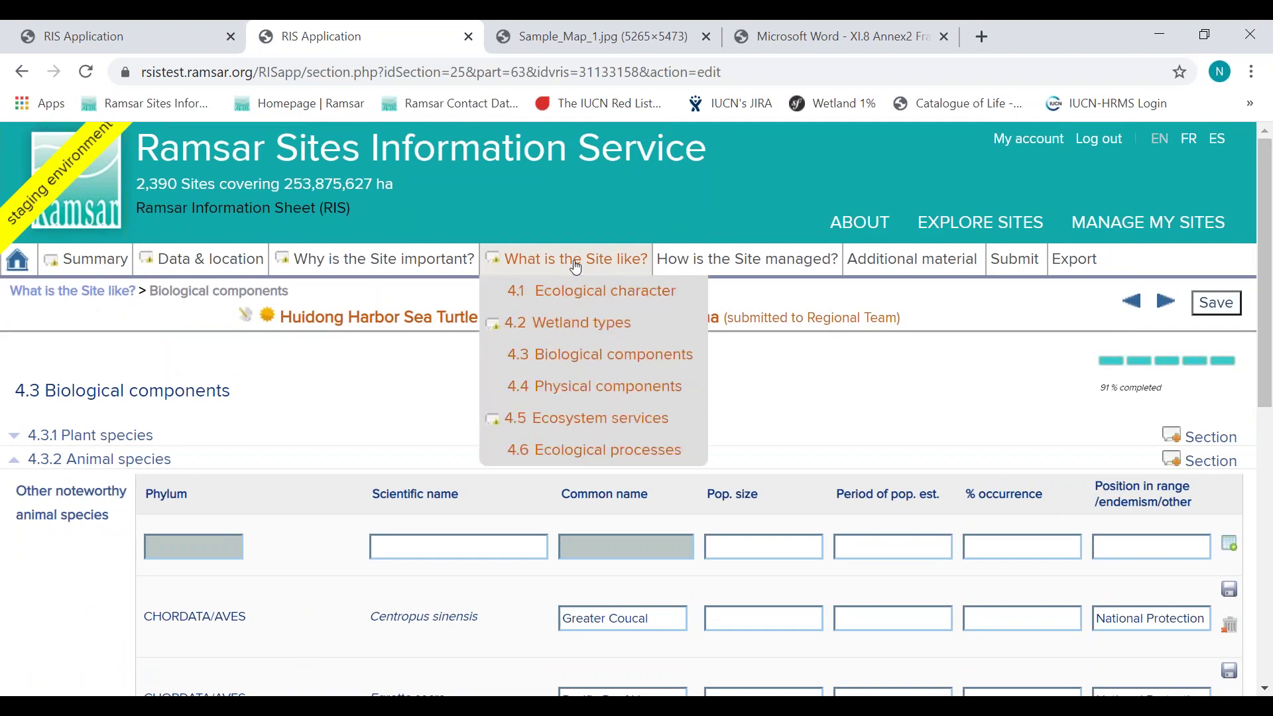
pyautogui.click(590, 385)
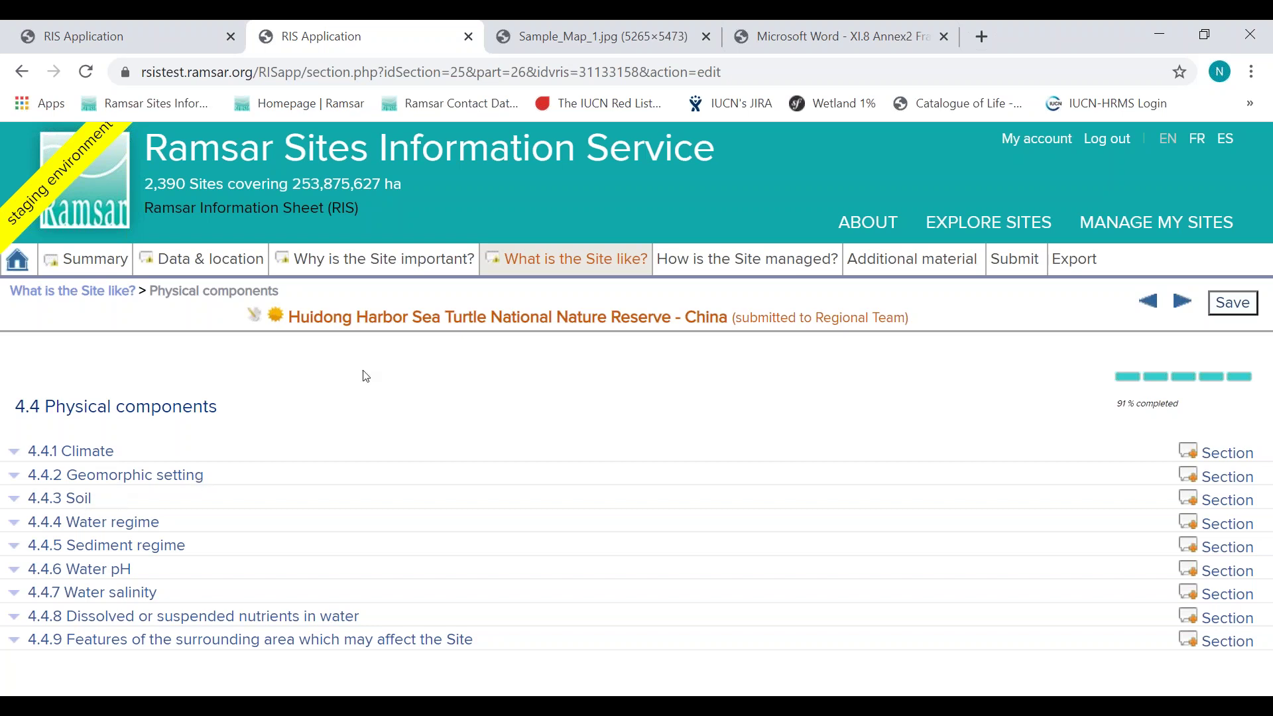
pyautogui.moveTo(534, 268)
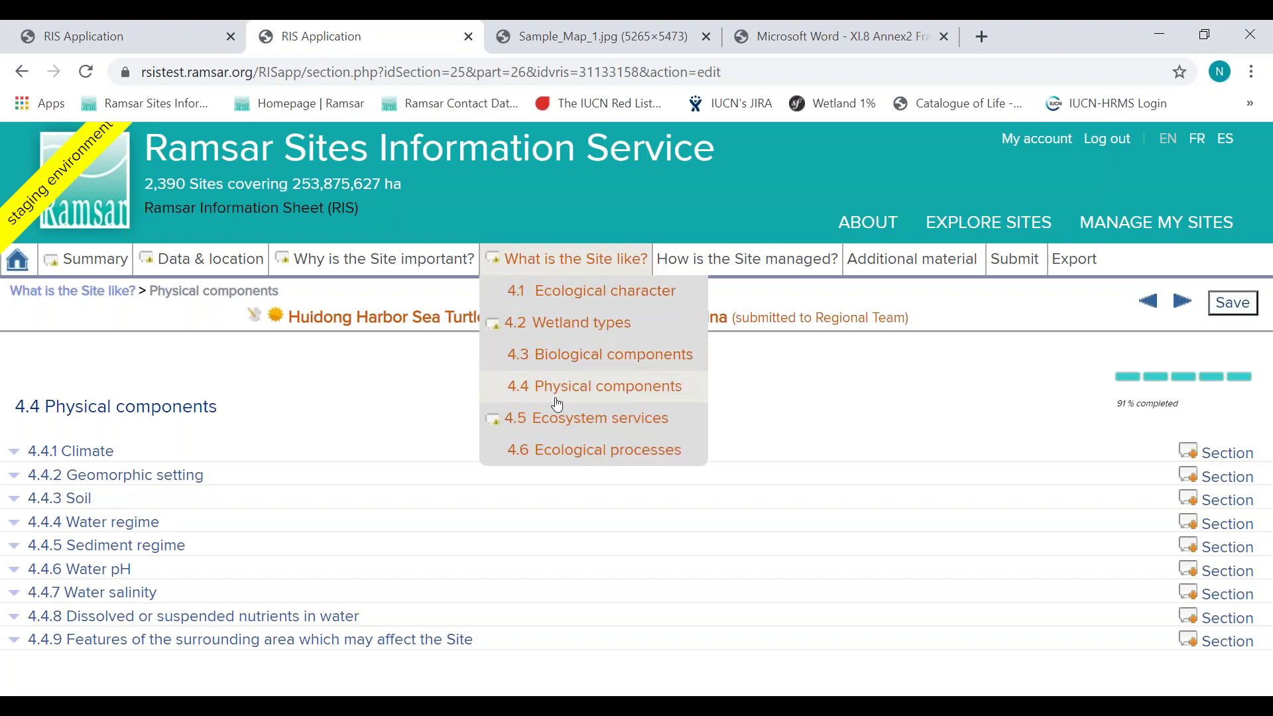
pyautogui.click(555, 422)
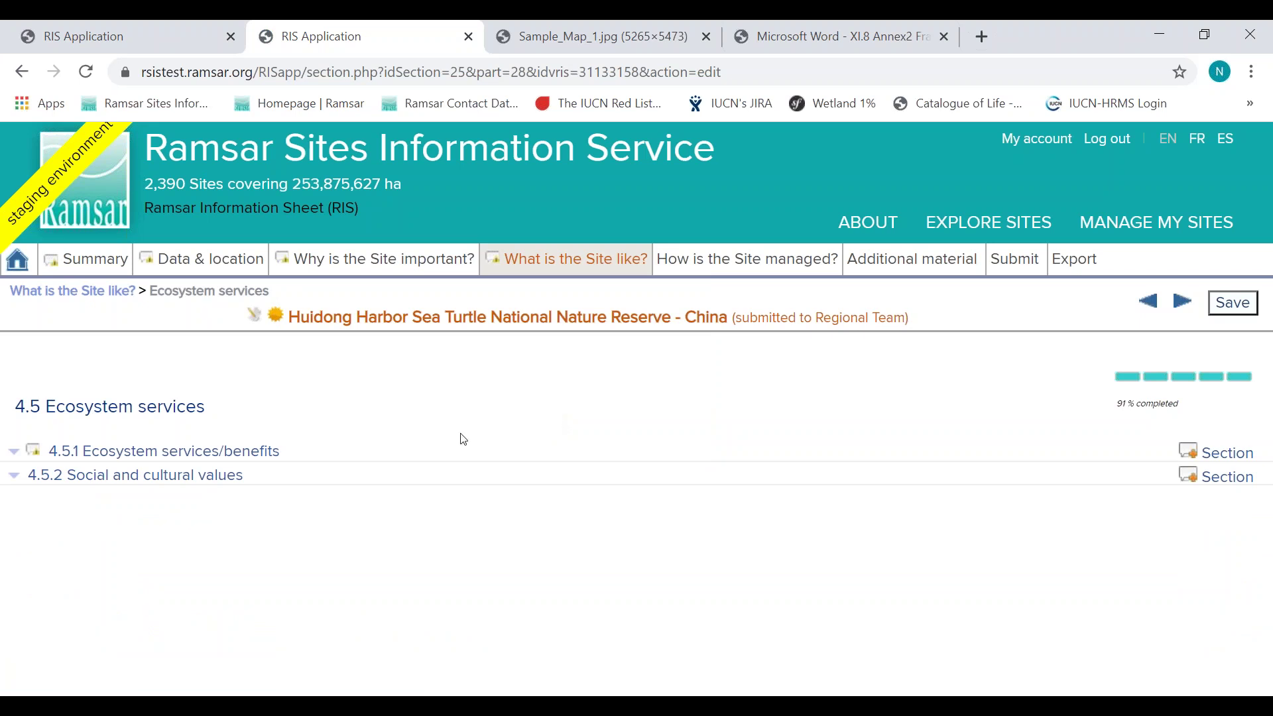
# Step: Expand 4.5.1 Ecosystem services/benefits and view the ecosystem service options available under Provisioning Services
pyautogui.click(232, 452)
pyautogui.moveTo(1269, 265); pyautogui.dragTo(1269, 355)
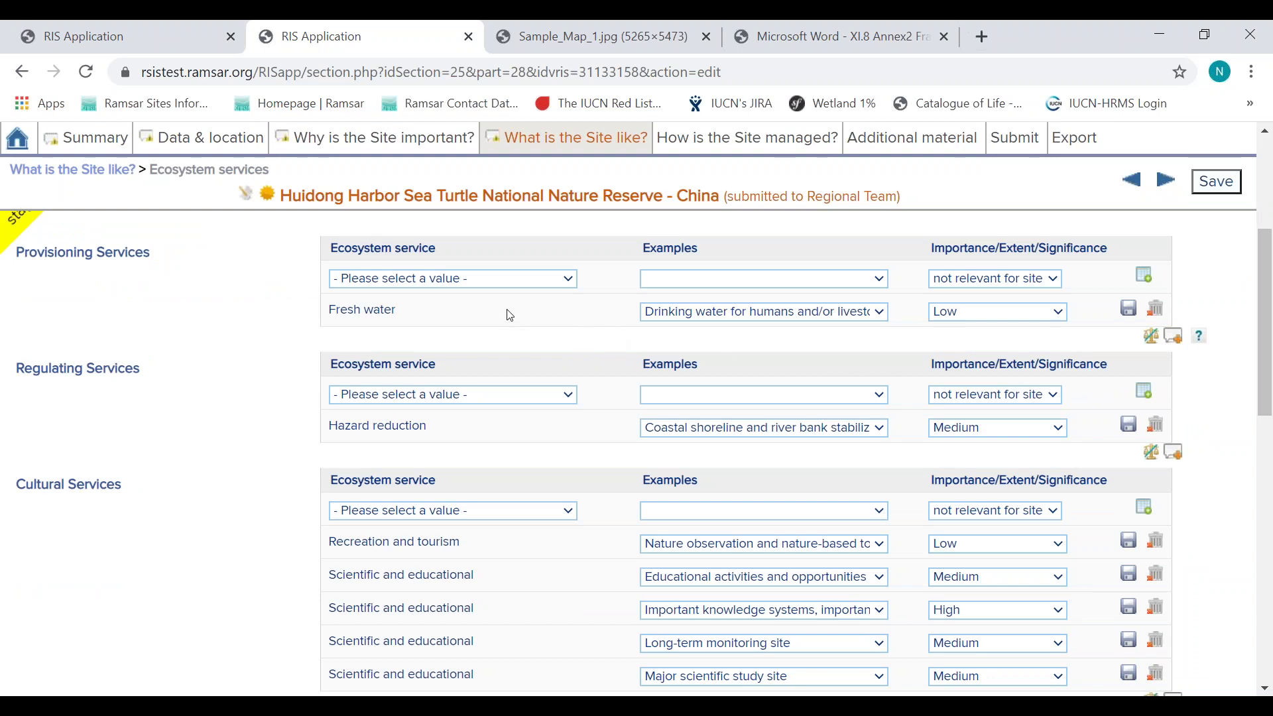
pyautogui.click(522, 281)
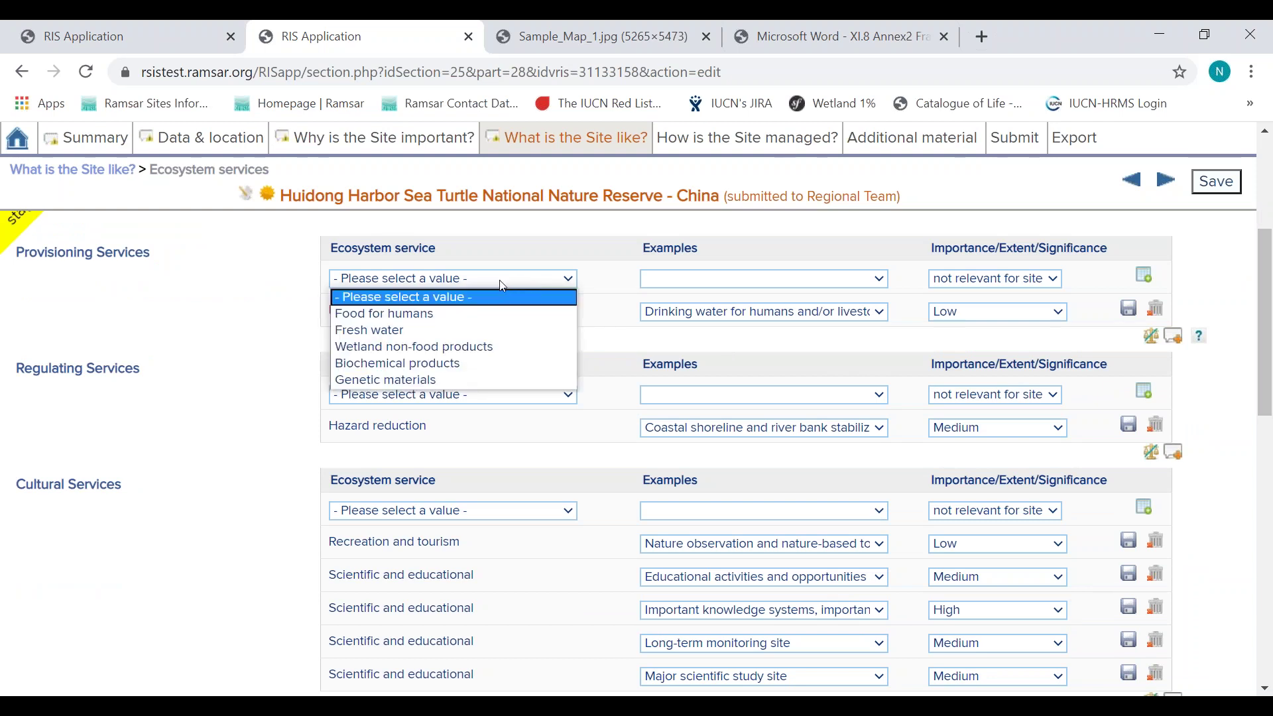
pyautogui.click(339, 299)
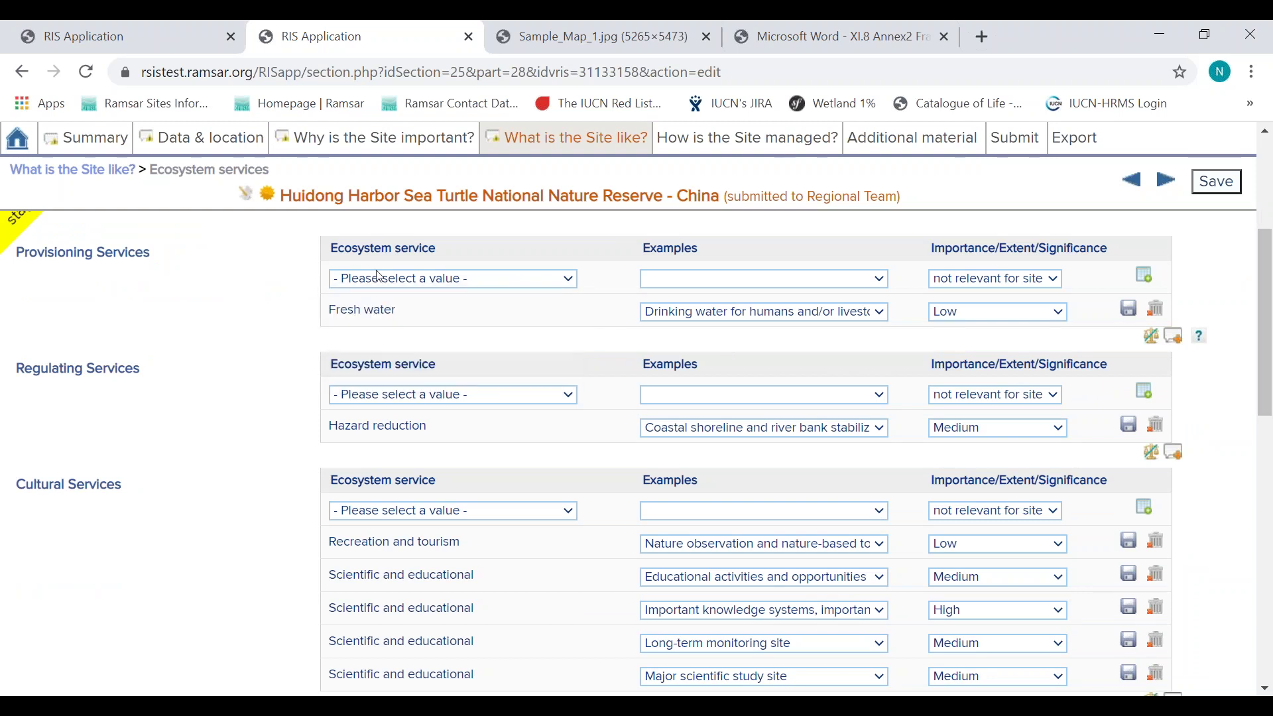
# Step: Open 5.1 Land tenure and view the public and private ownership tables under 5.1.1 Land tenure/ownership
pyautogui.moveTo(1270, 244); pyautogui.dragTo(1268, 152)
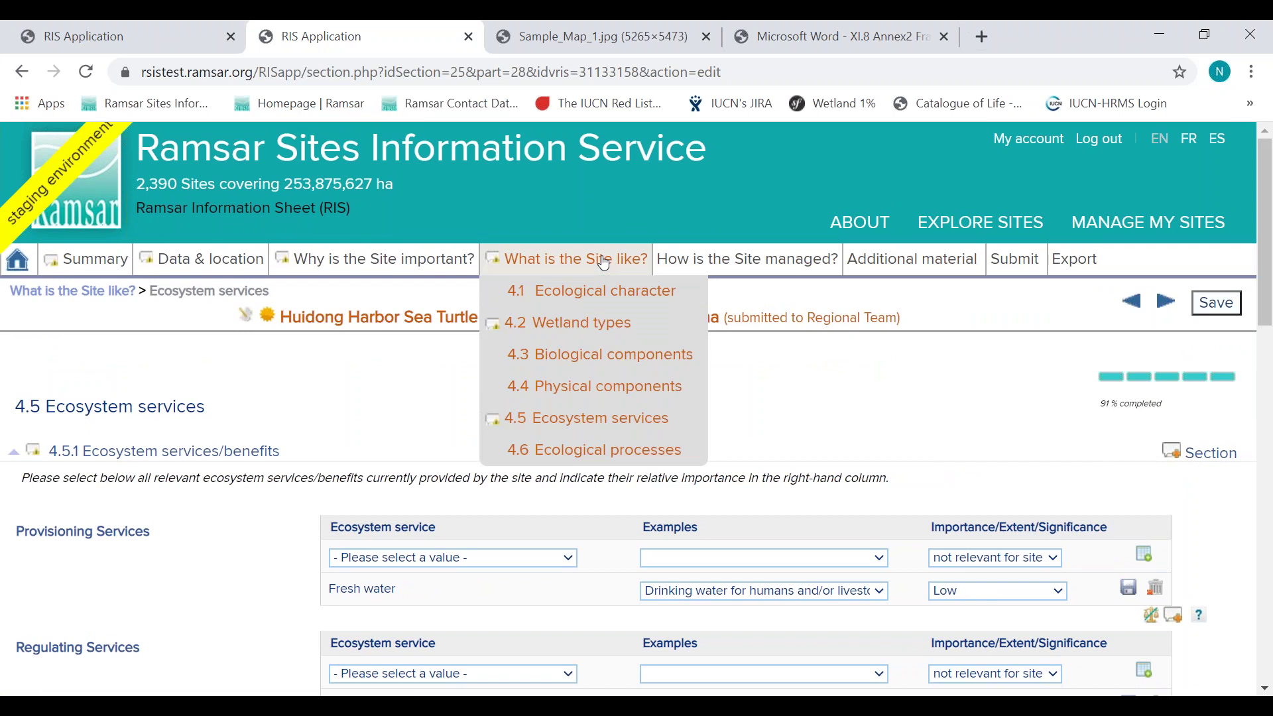
pyautogui.moveTo(729, 262)
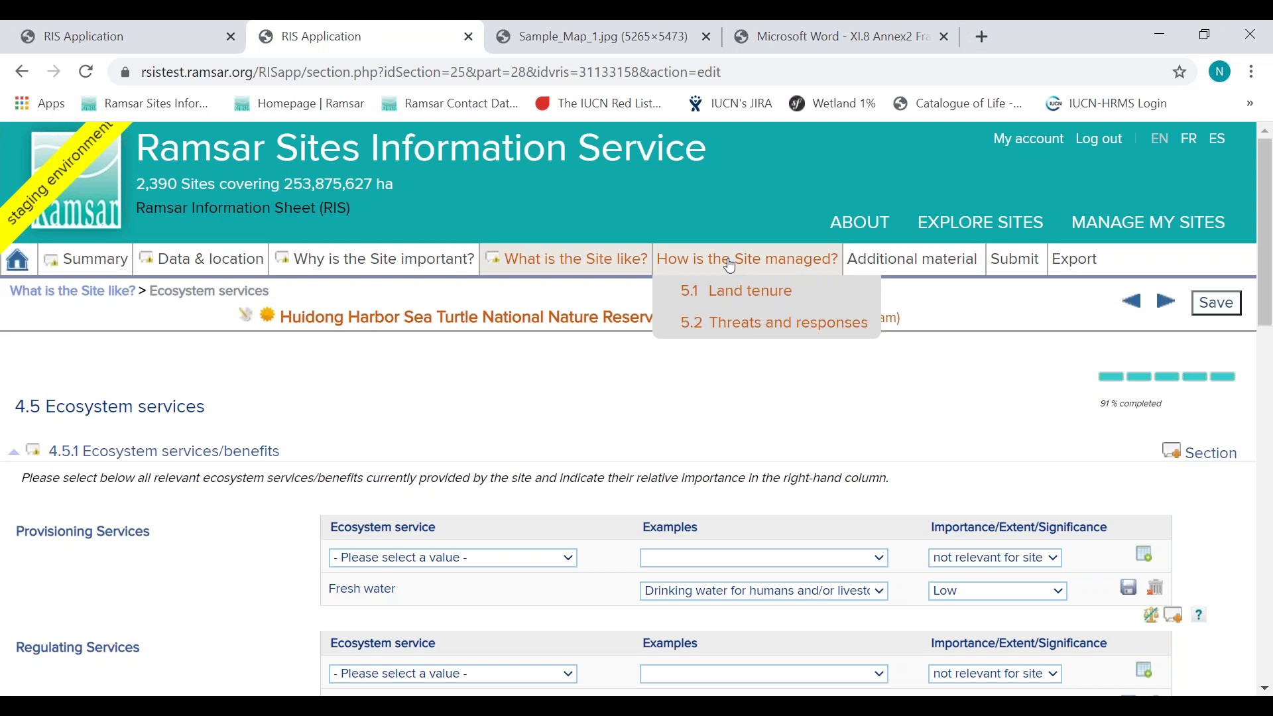
pyautogui.click(729, 290)
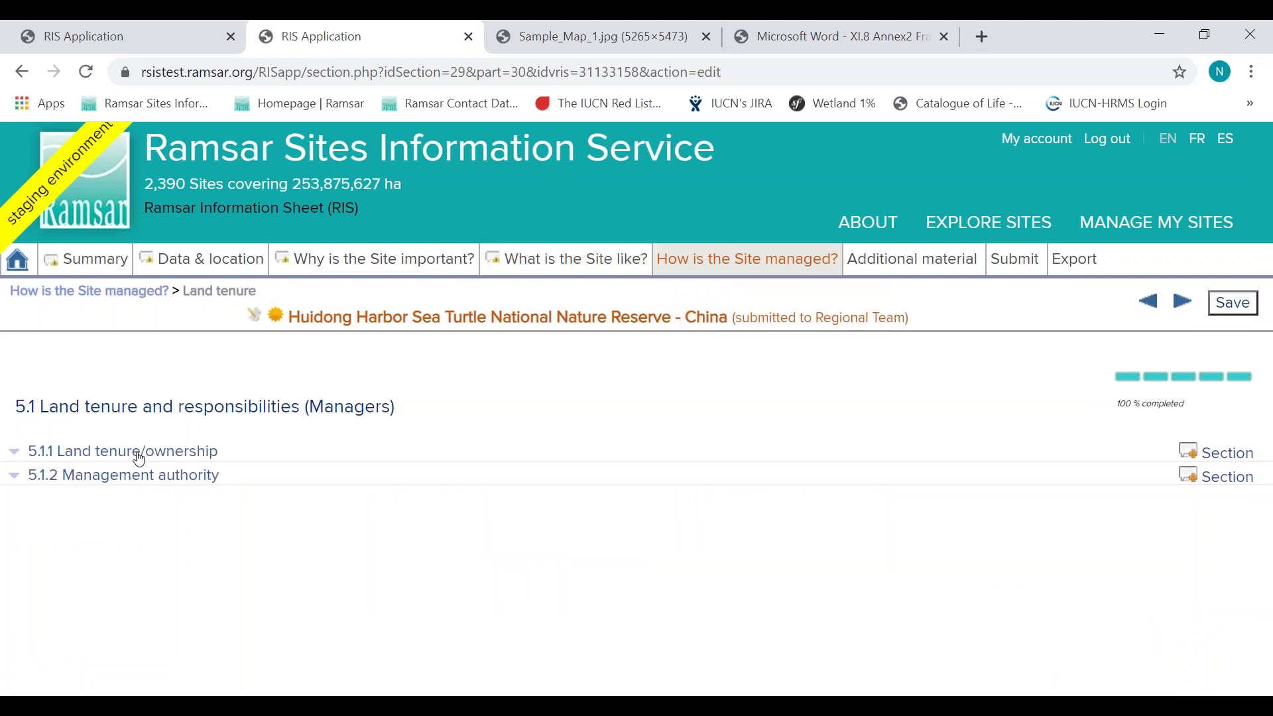
pyautogui.click(139, 458)
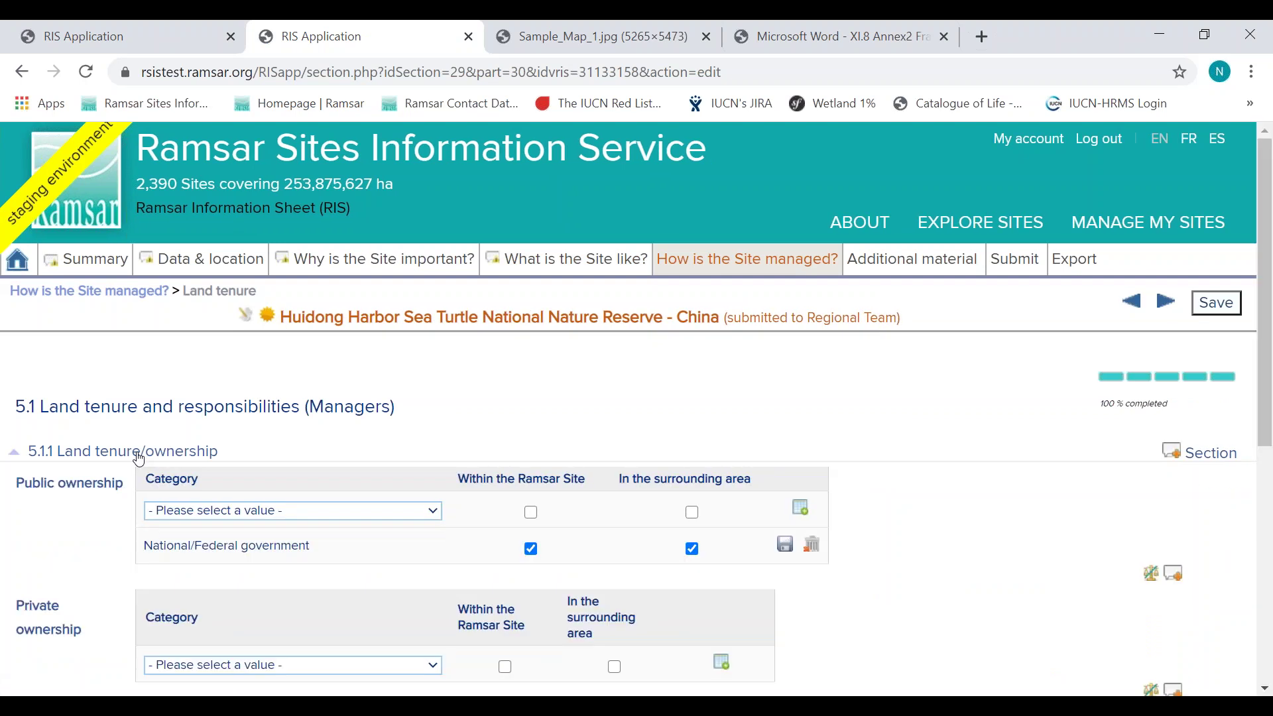
pyautogui.moveTo(1270, 294); pyautogui.dragTo(1270, 330)
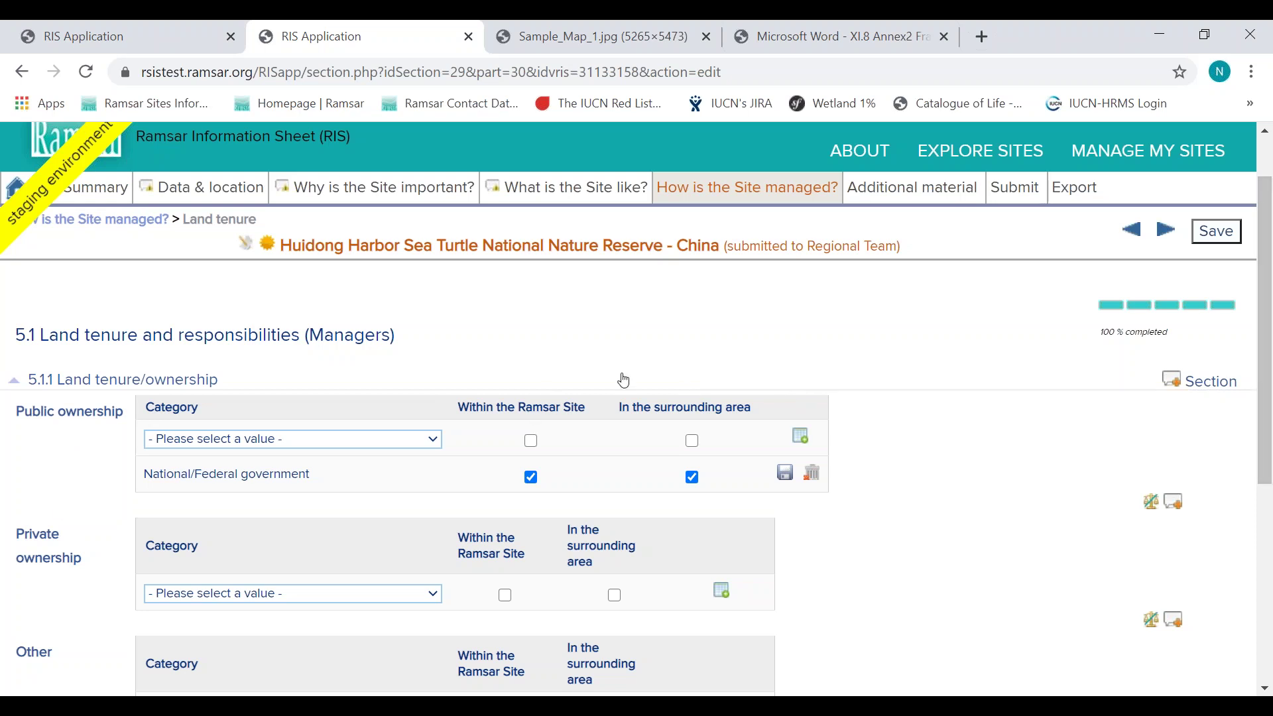
pyautogui.click(122, 380)
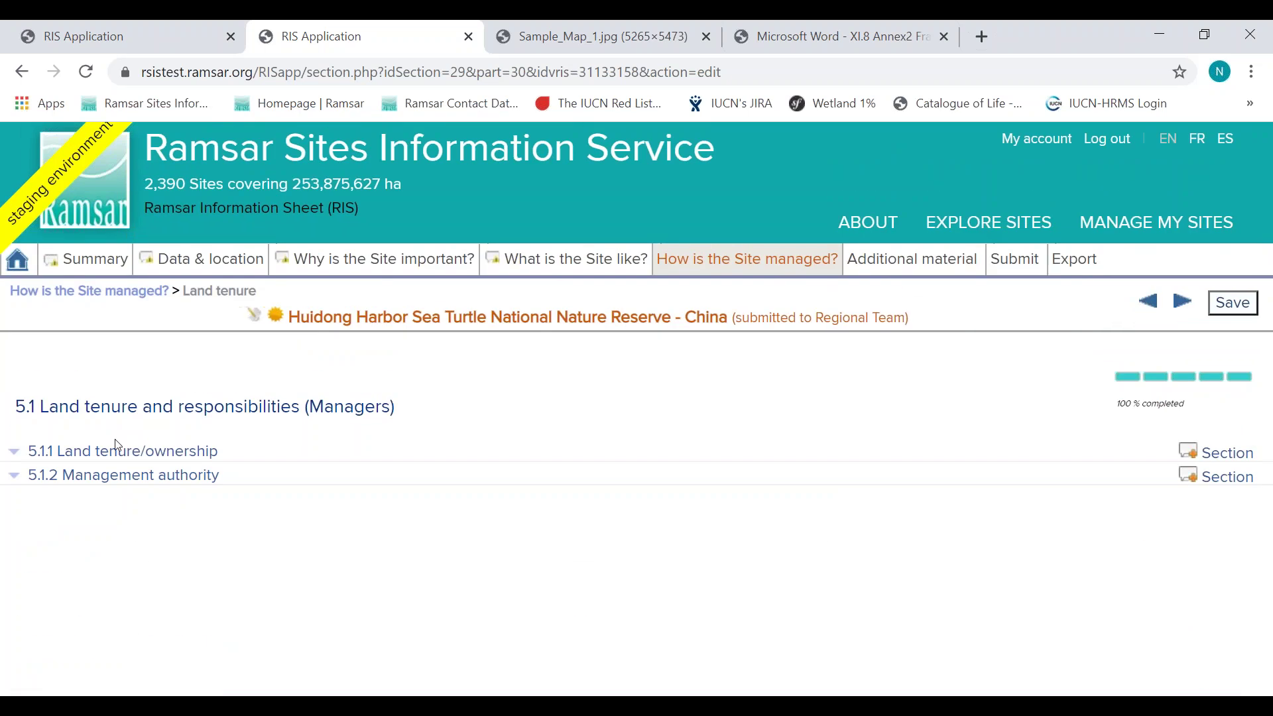
# Step: View the responsible office, contact person and postal address fields under 5.1.2 Management authority
pyautogui.click(122, 476)
pyautogui.scroll(-2, 1270, 406)
pyautogui.scroll(-4, 1270, 406)
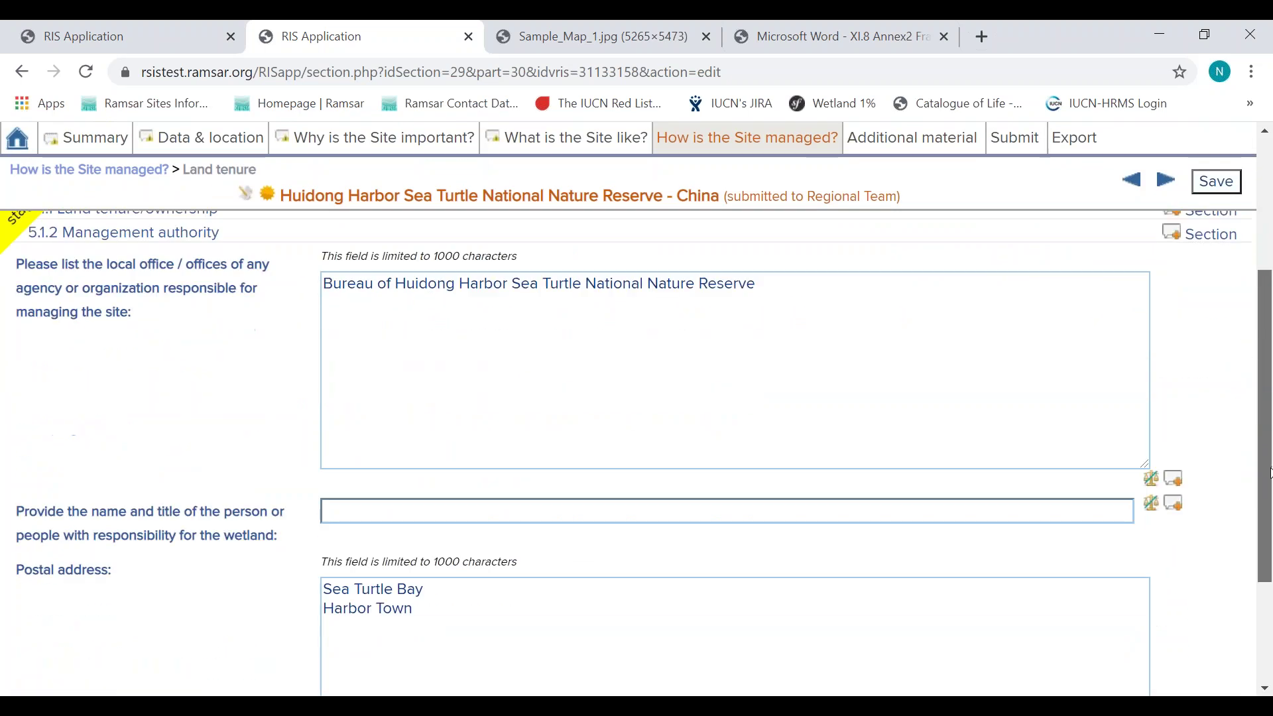
pyautogui.scroll(3, 1263, 464)
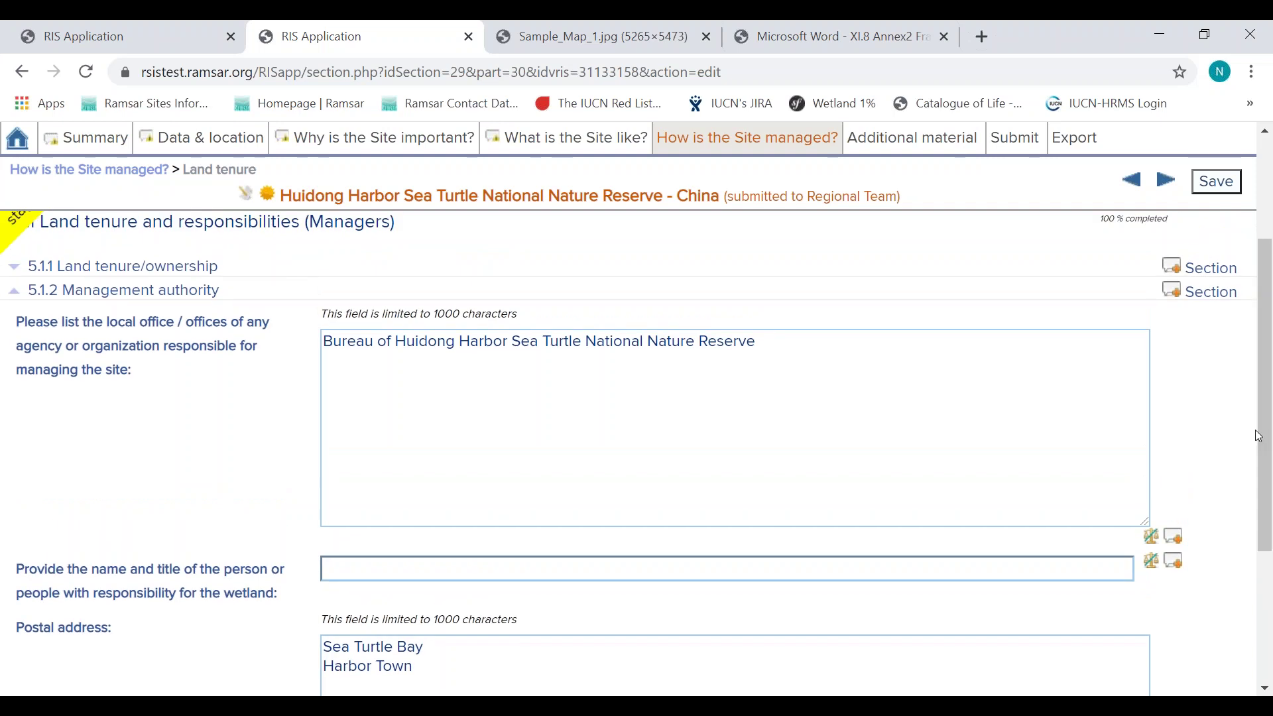
pyautogui.click(139, 292)
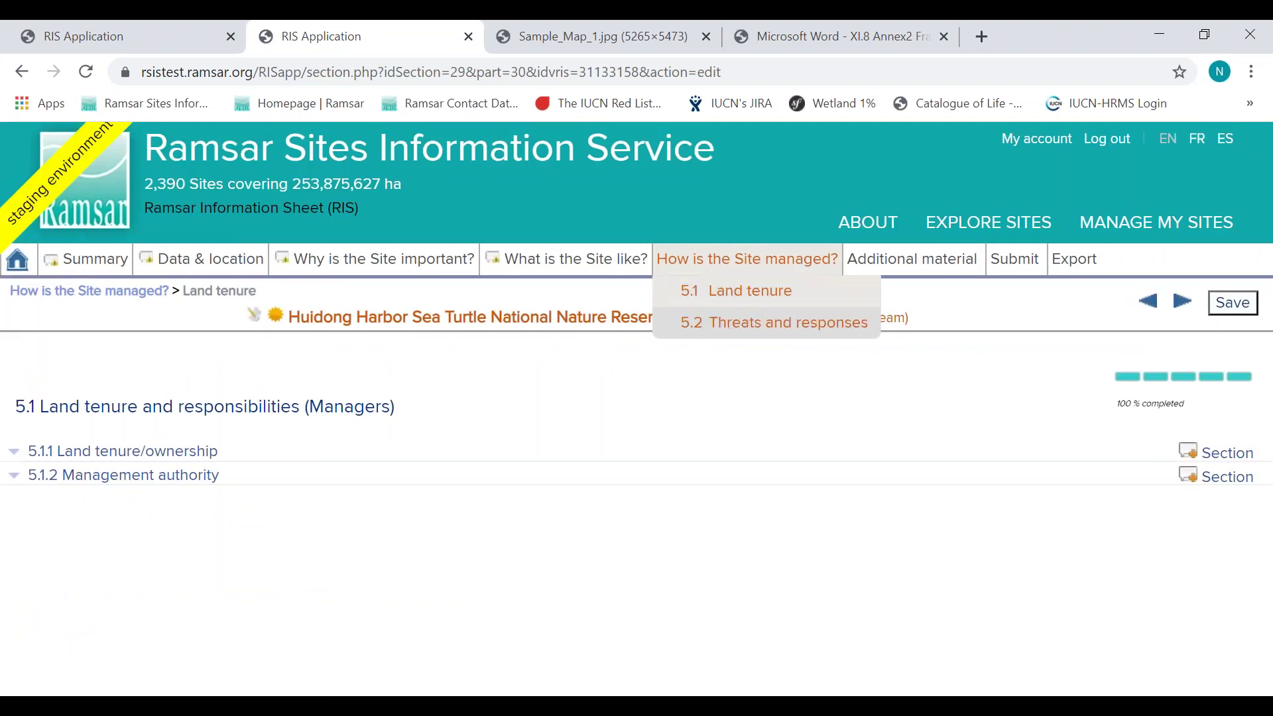
# Step: Open 5.2 Threats and responses and examine the threat tables under 5.2.1 Factors adversely affecting the Site's ecological character
pyautogui.click(720, 322)
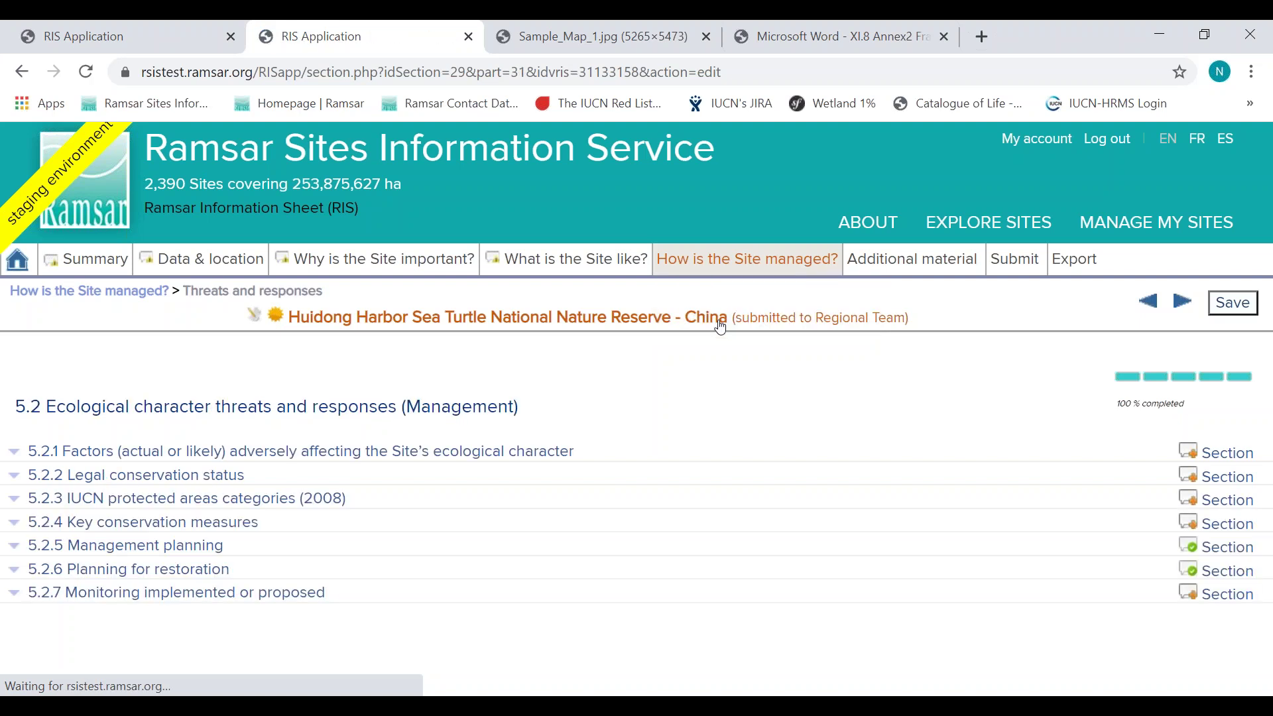
pyautogui.click(246, 453)
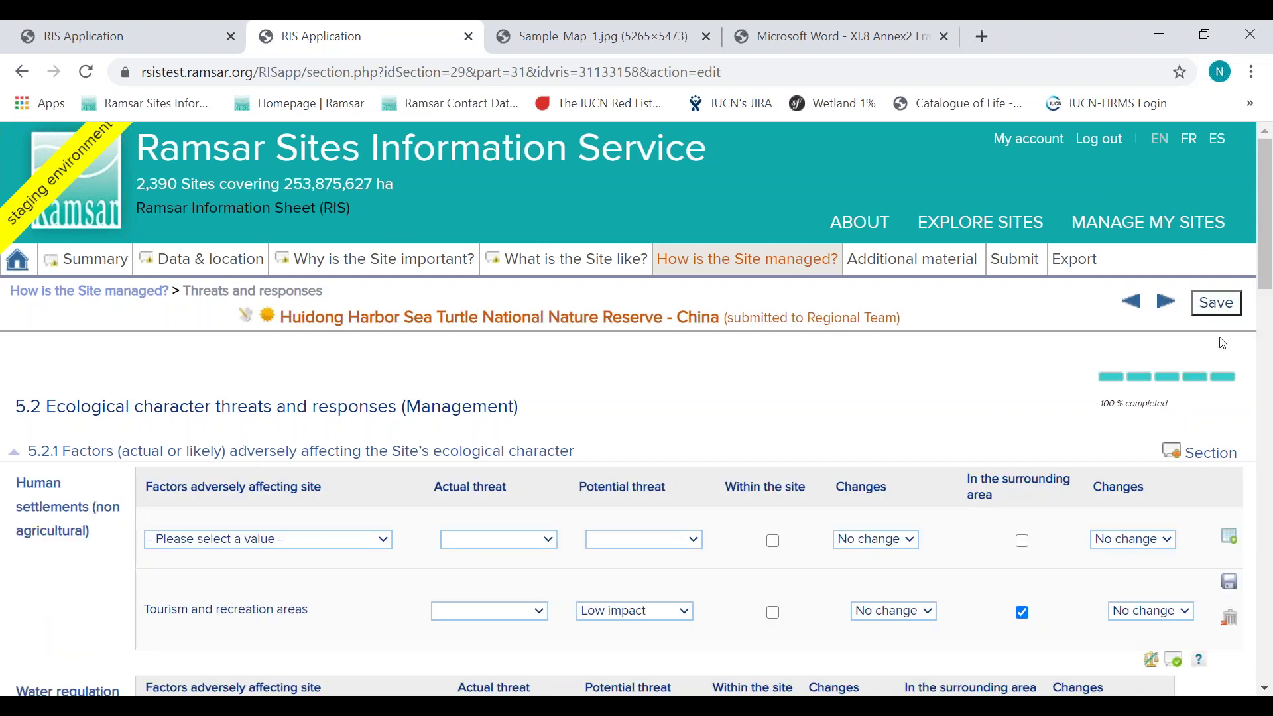
pyautogui.moveTo(1266, 239); pyautogui.dragTo(1238, 497)
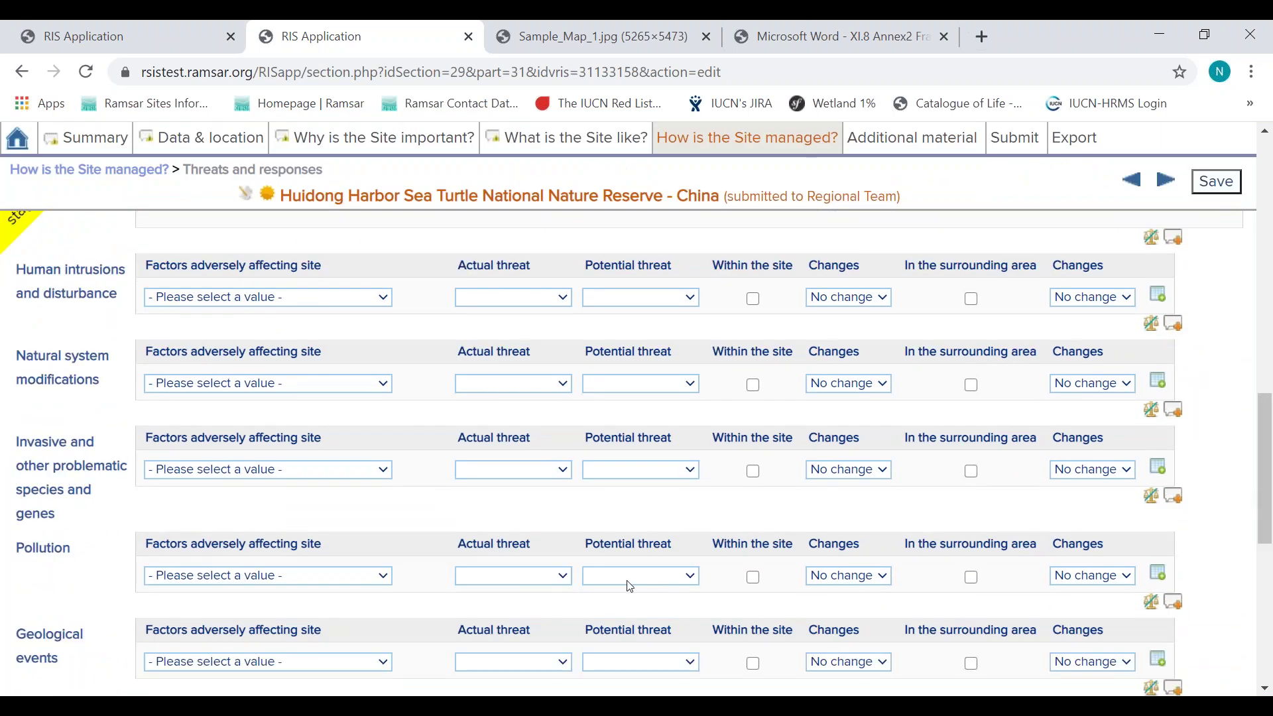
# Step: Fill in the Pollution line with Industrial and military effluents, low actual and high potential impact, both within the site and in the surrounding area
pyautogui.click(365, 583)
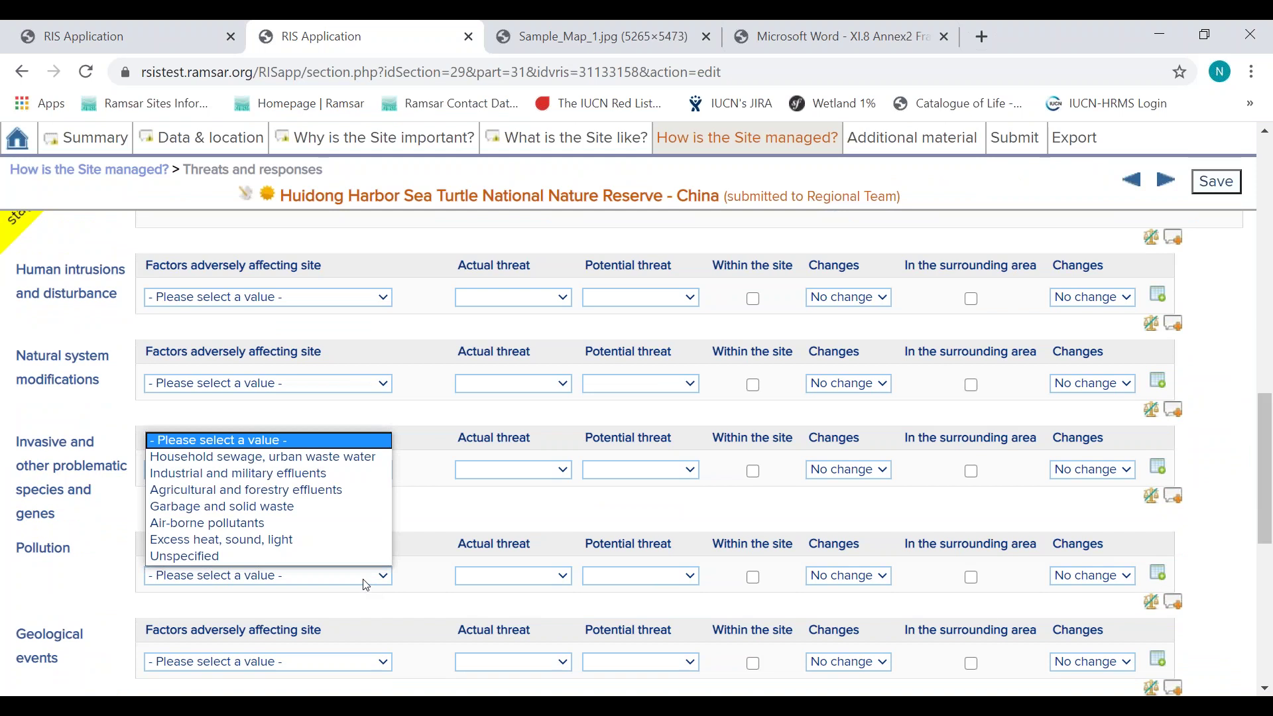
pyautogui.click(332, 474)
pyautogui.click(535, 578)
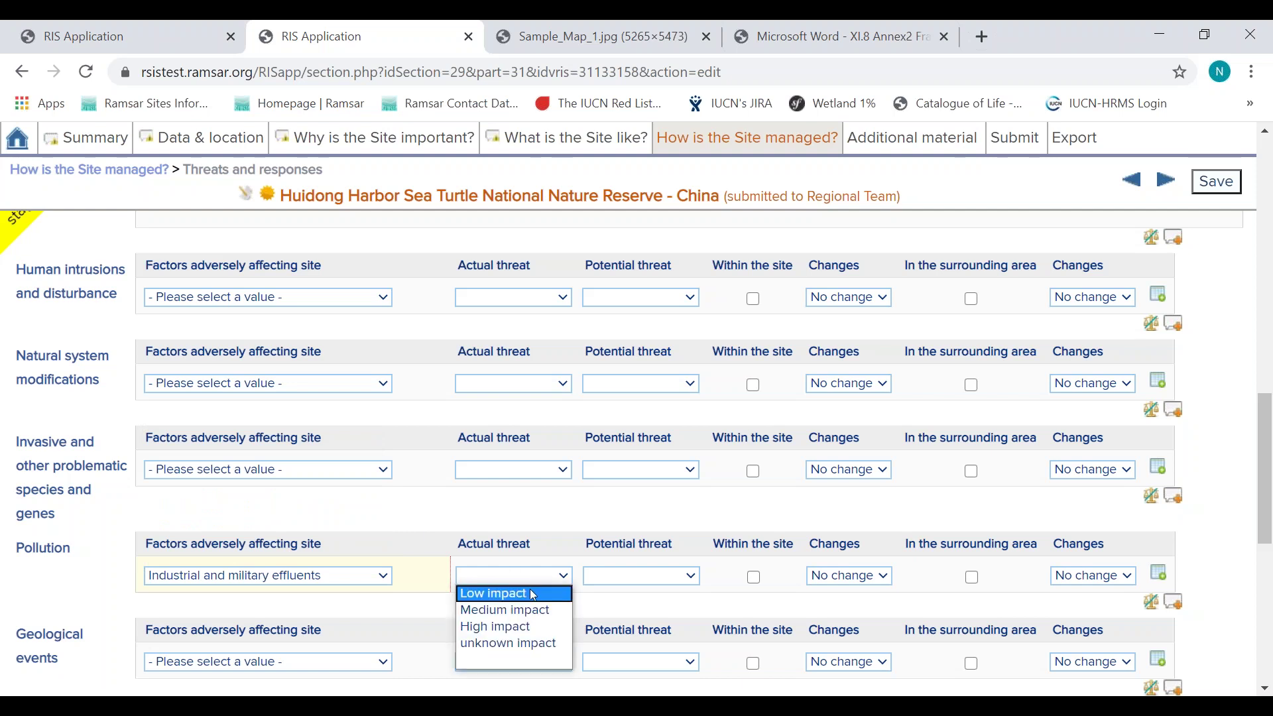
pyautogui.click(530, 590)
pyautogui.click(634, 580)
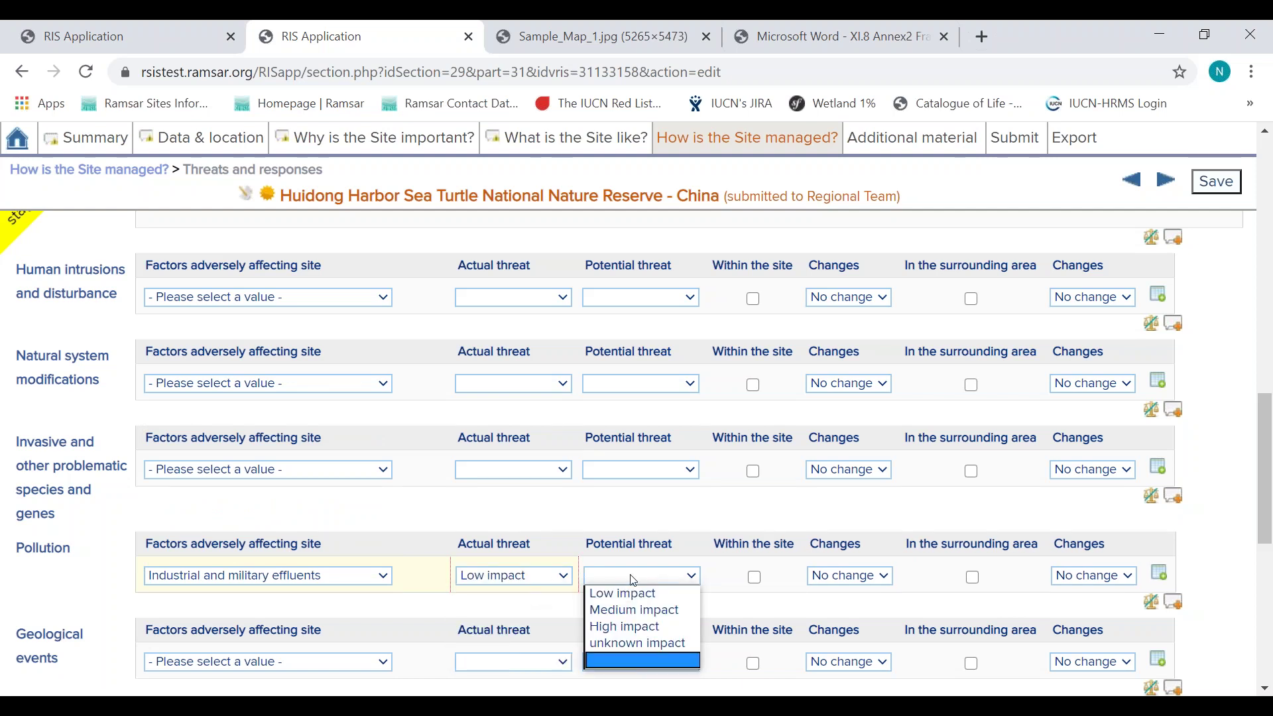
pyautogui.click(652, 627)
pyautogui.click(754, 577)
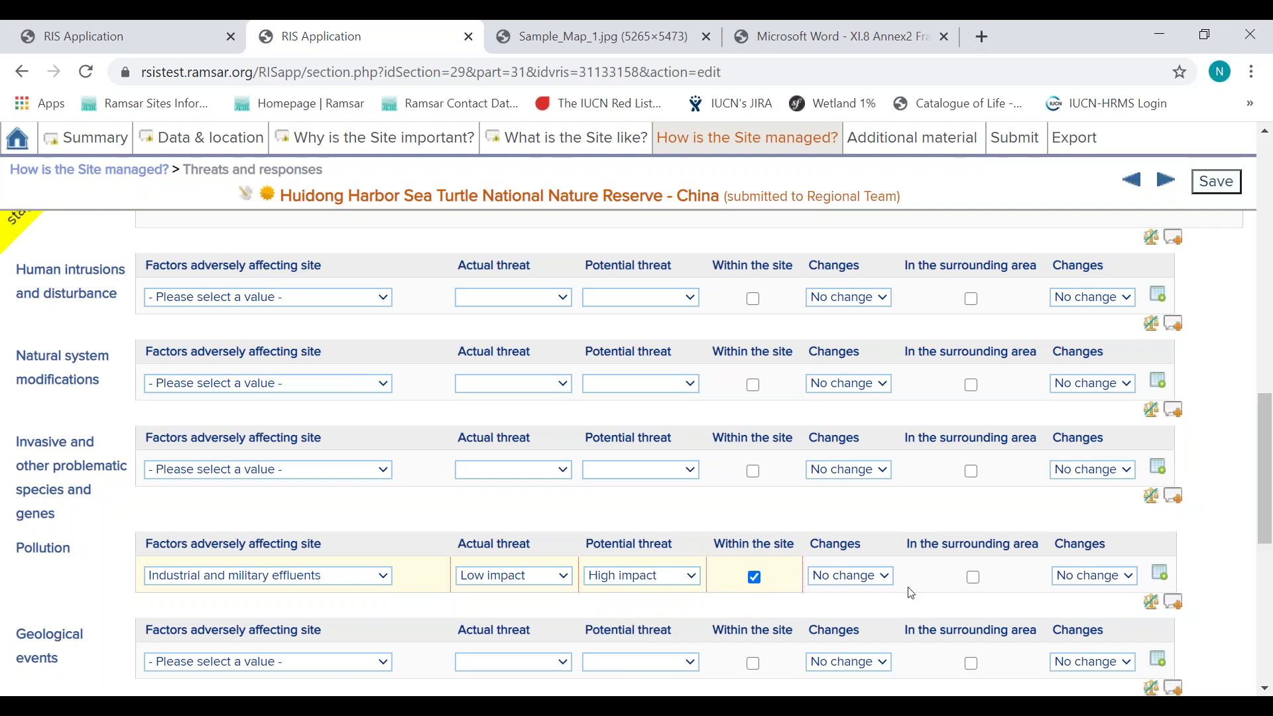
pyautogui.click(971, 576)
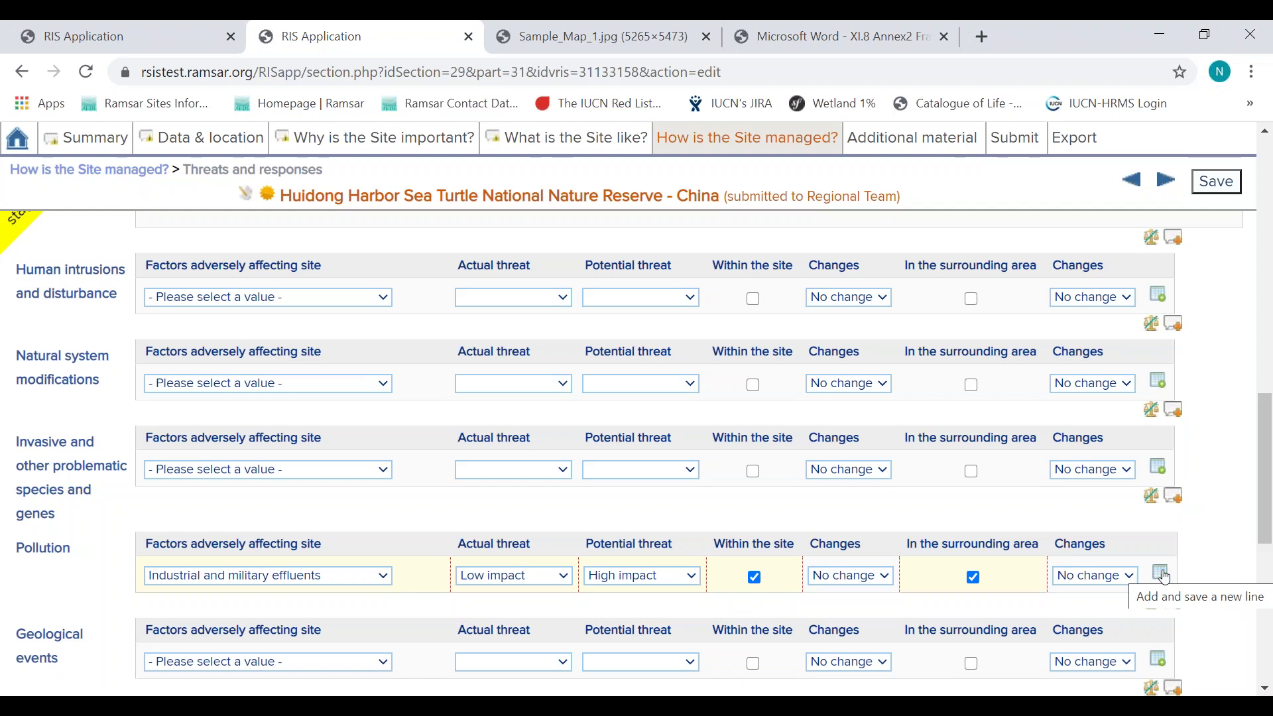
# Step: Collapse 5.2.1 and view the global, regional and national designation tables under 5.2.2 Legal conservation status
pyautogui.moveTo(1266, 491); pyautogui.dragTo(1268, 277)
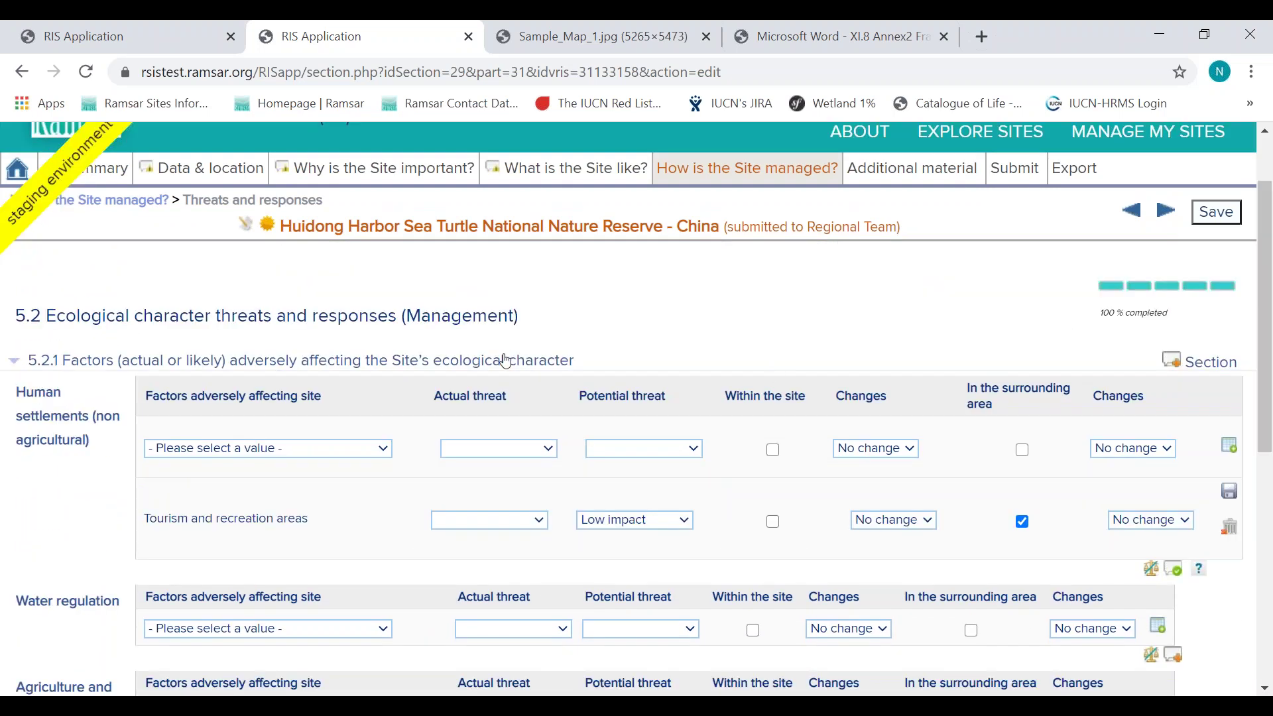
pyautogui.click(505, 359)
pyautogui.click(221, 476)
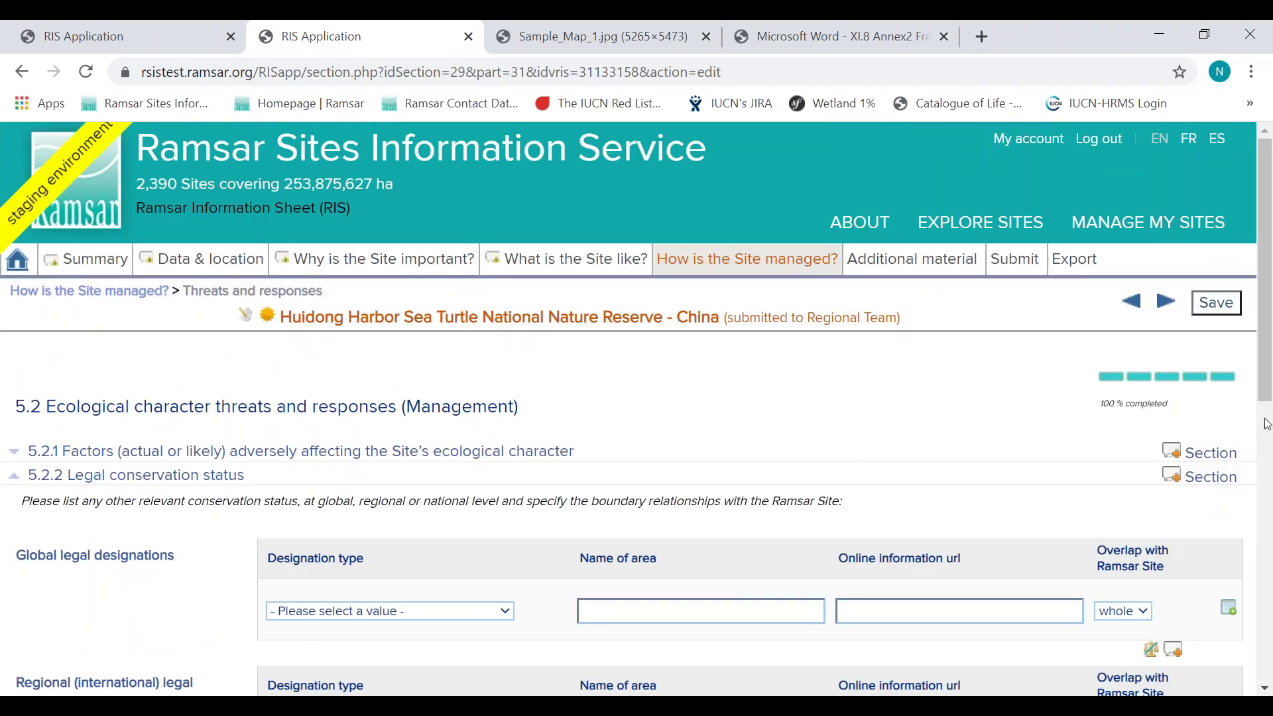
pyautogui.scroll(-3, 1266, 424)
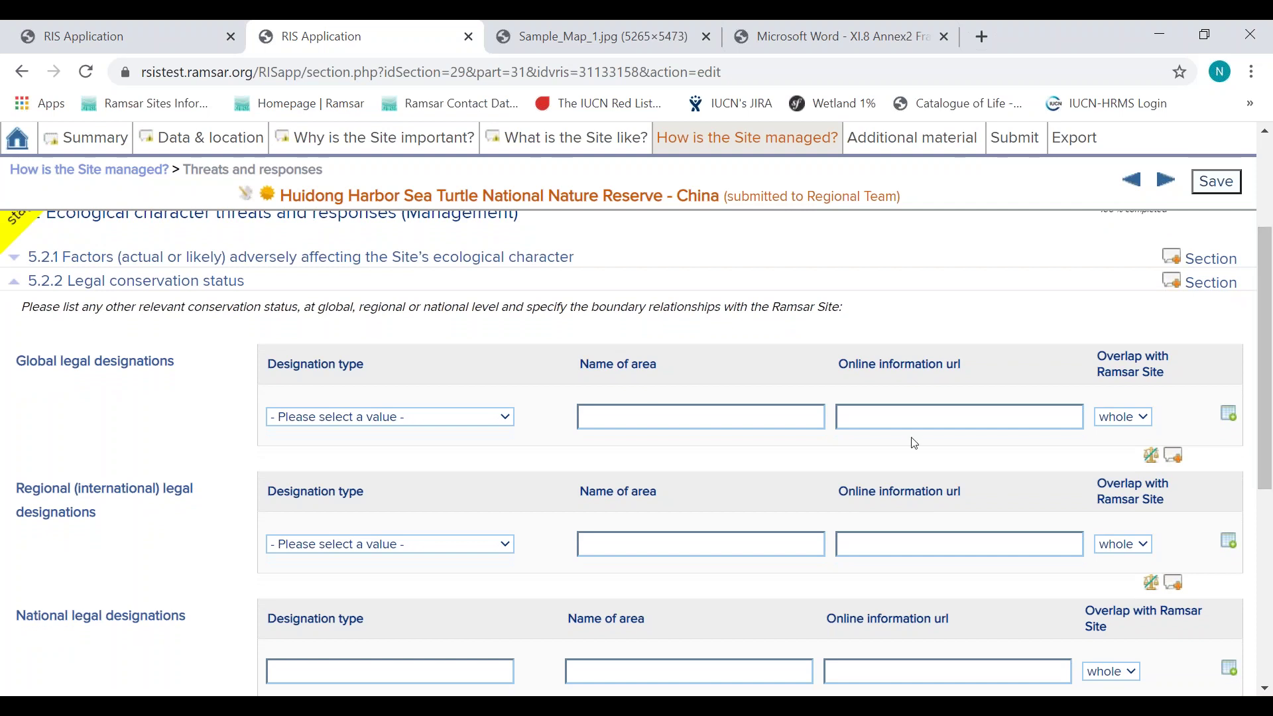
pyautogui.click(213, 281)
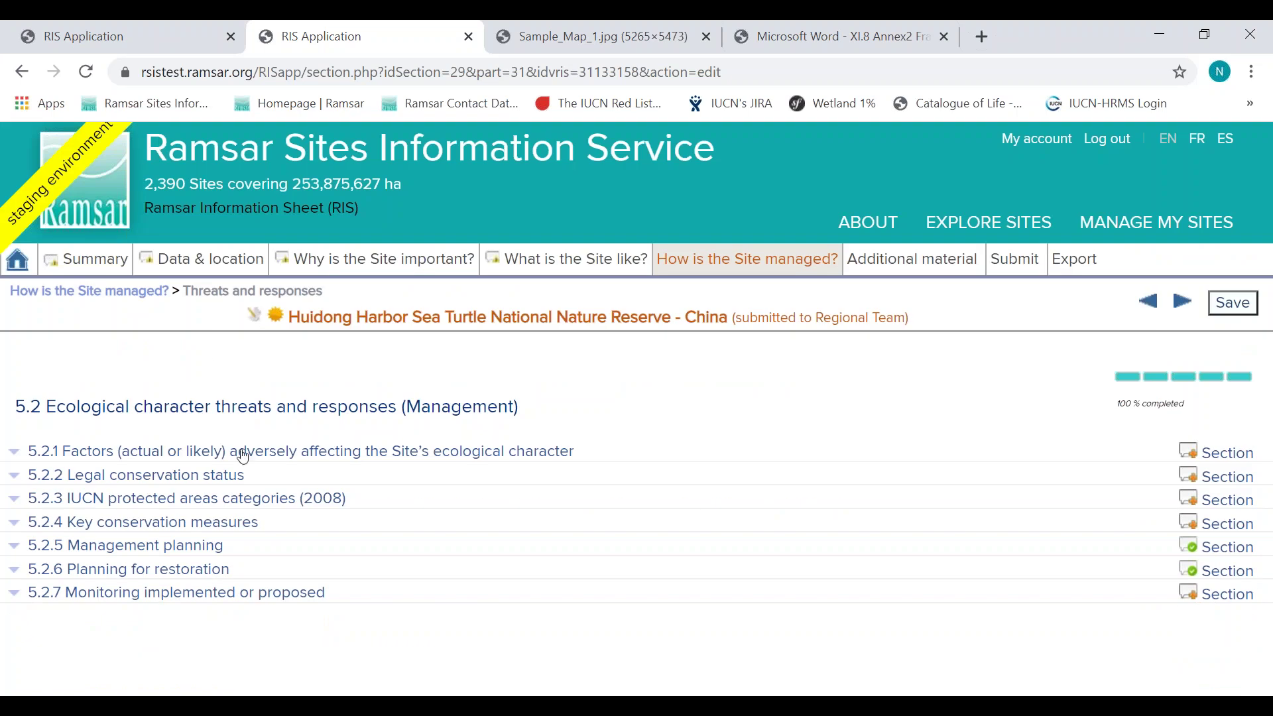
# Step: View the management plan, effectiveness assessment, visitor facility and webpage fields under 5.2.5 Management planning
pyautogui.click(169, 551)
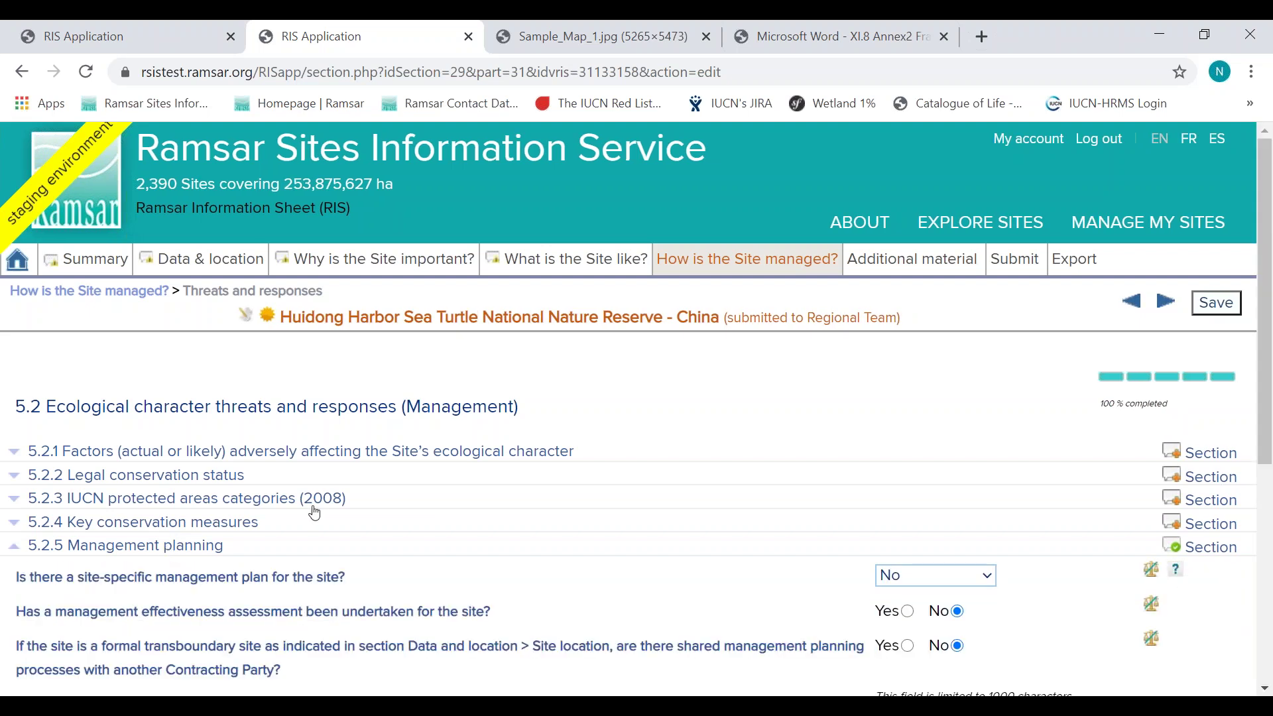
pyautogui.moveTo(1263, 415); pyautogui.dragTo(1270, 615)
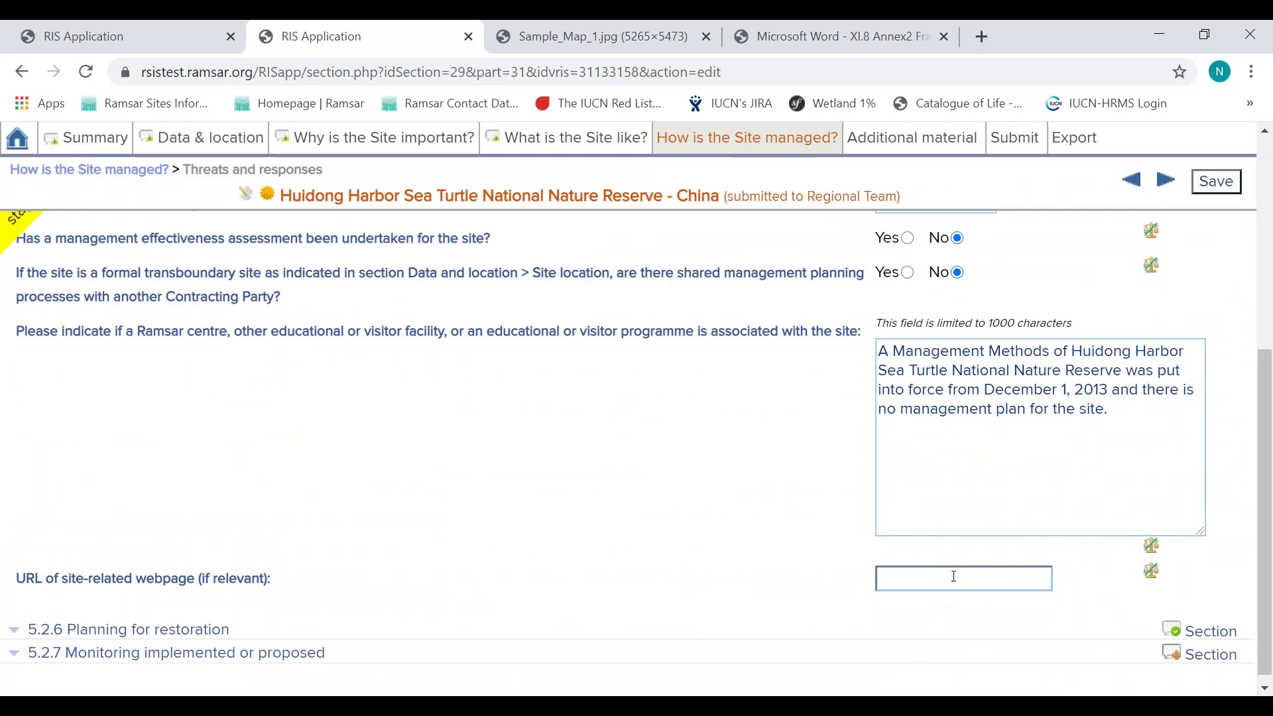
pyautogui.moveTo(1270, 550); pyautogui.dragTo(1270, 423)
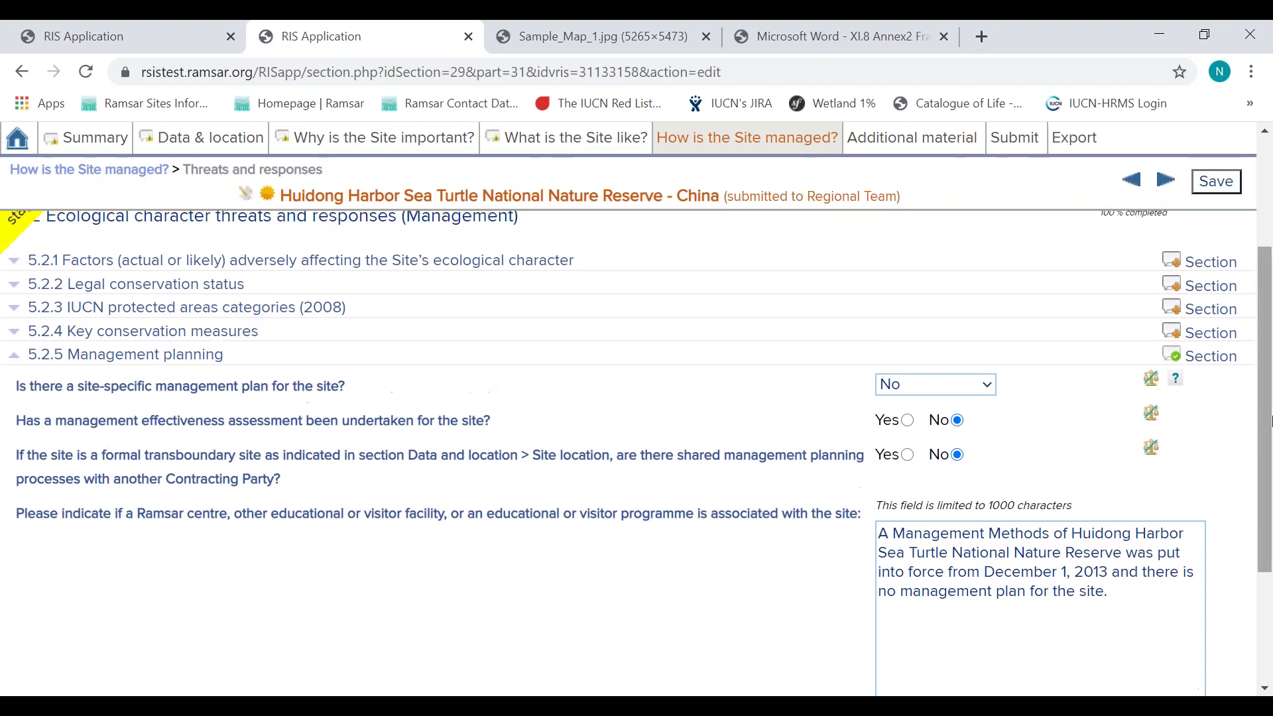
pyautogui.click(153, 356)
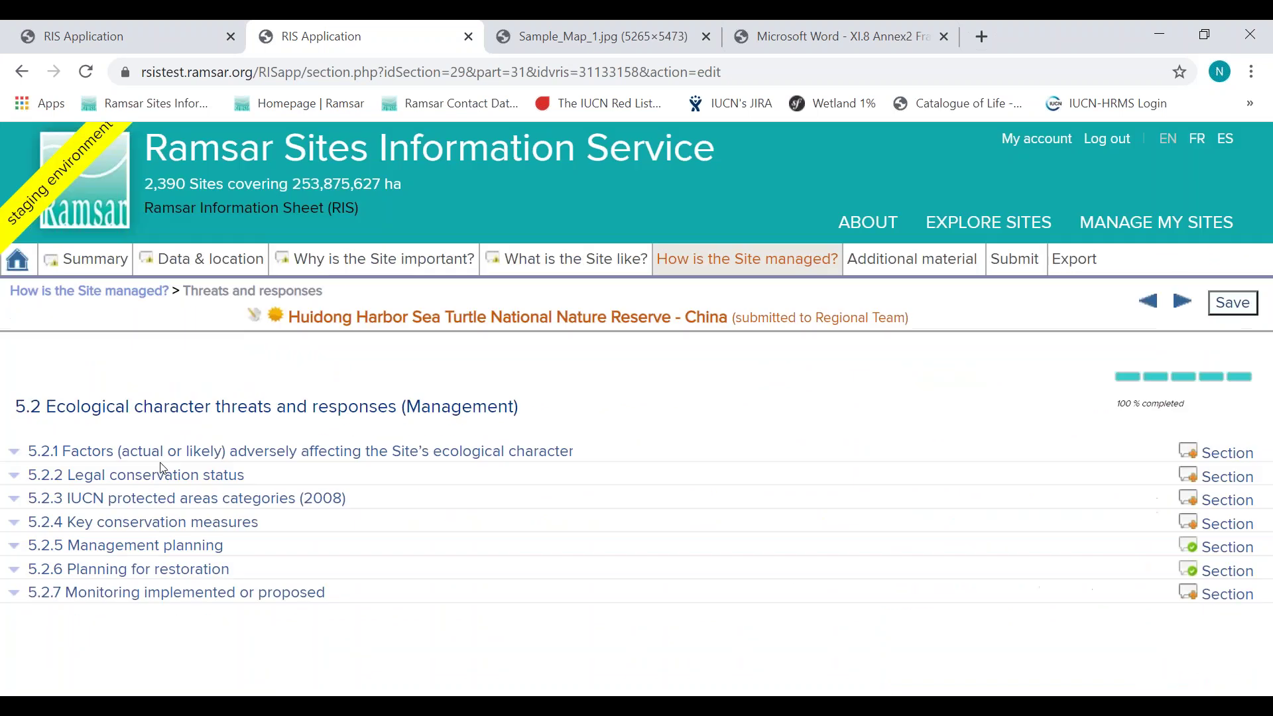
# Step: View the site-specific restoration plan and further information fields under 5.2.6 Planning for restoration
pyautogui.click(188, 578)
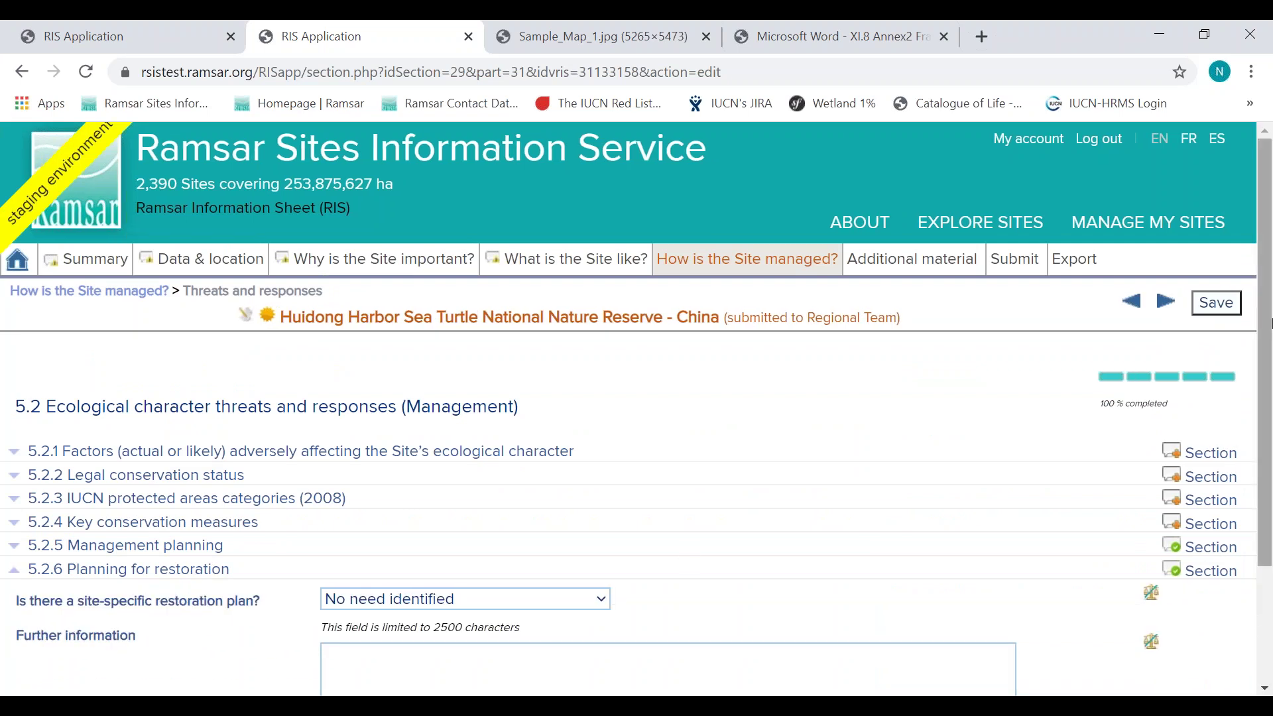
pyautogui.scroll(-2, 1267, 467)
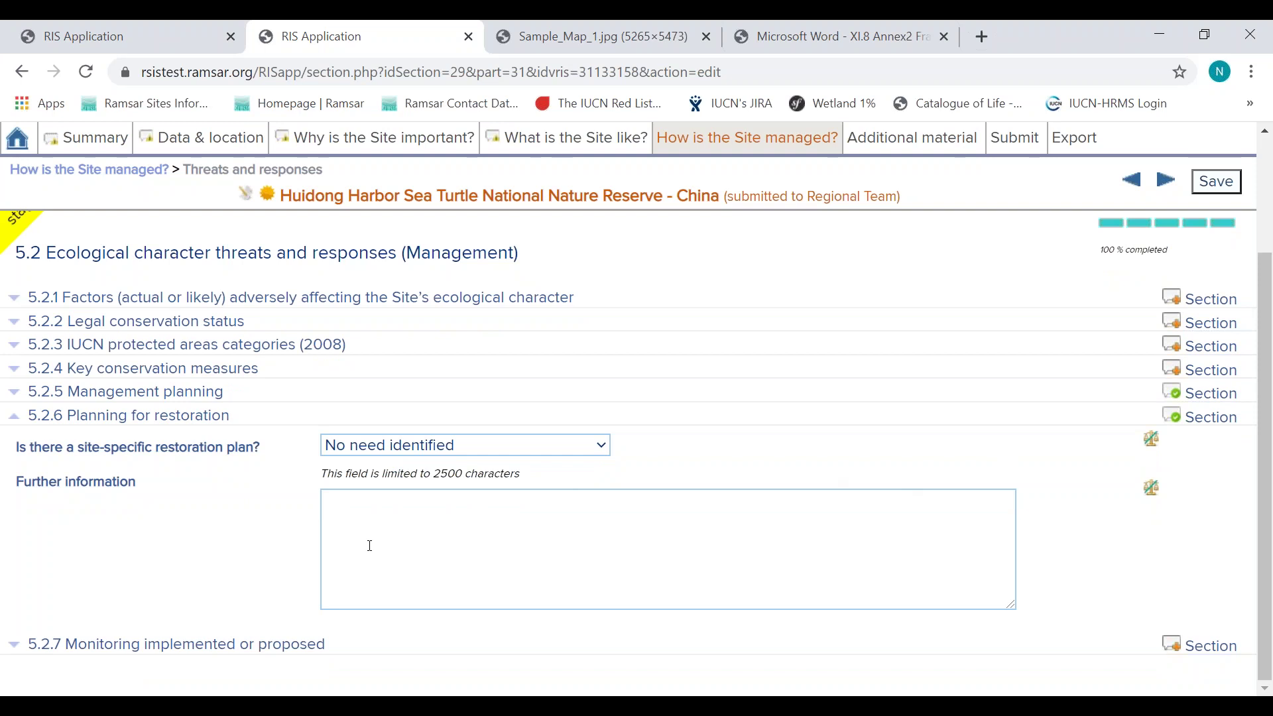
pyautogui.click(138, 416)
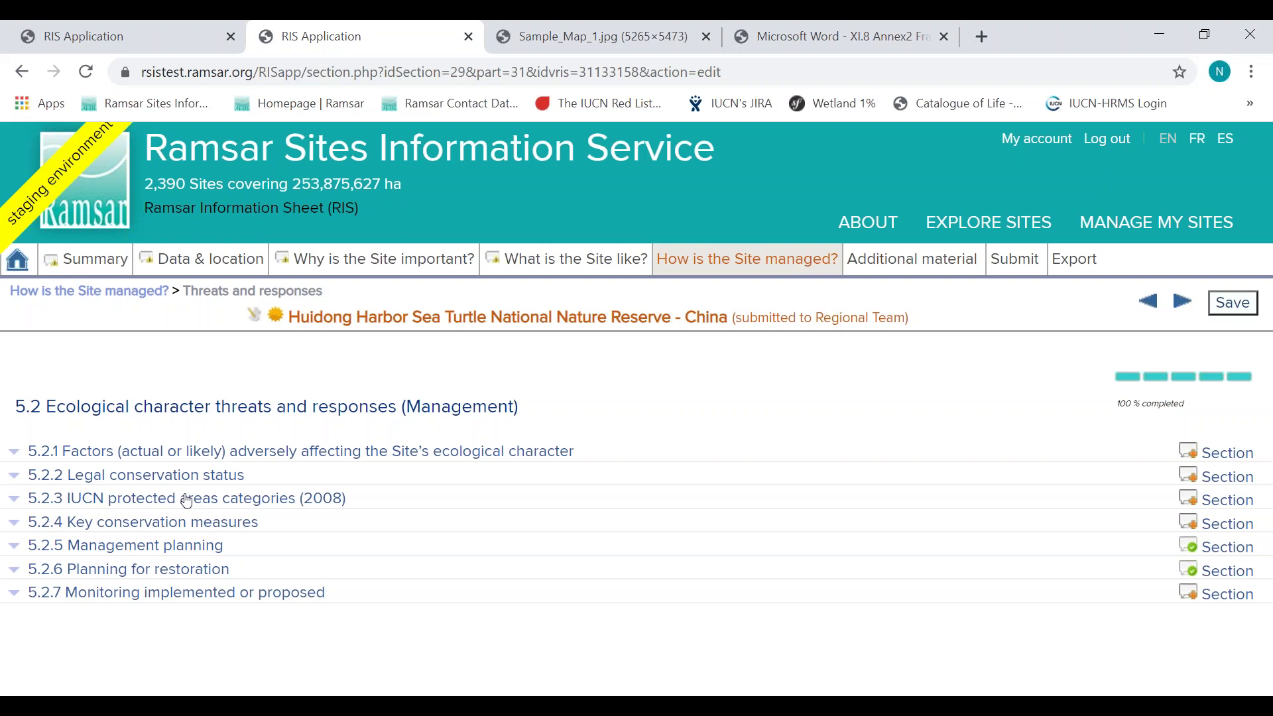
# Step: Expand 5.2.7 Monitoring implemented or proposed and view the available monitoring options
pyautogui.click(152, 594)
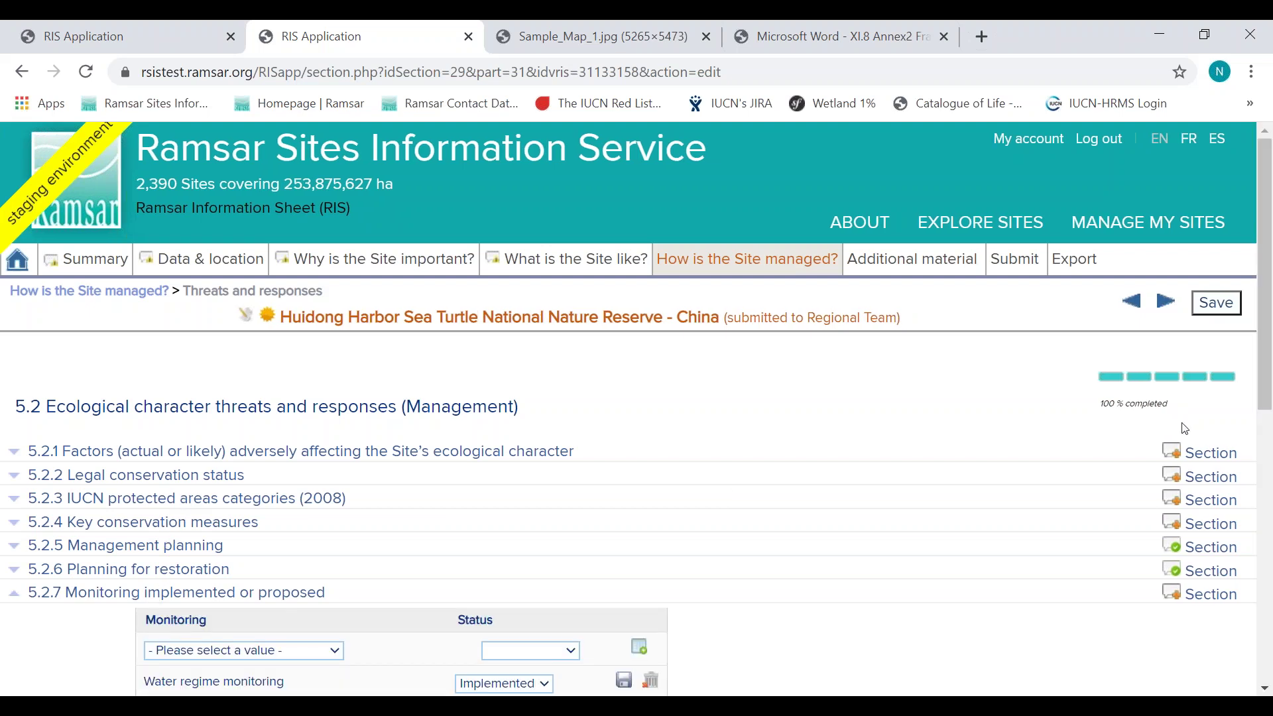
pyautogui.scroll(-4, 757, 449)
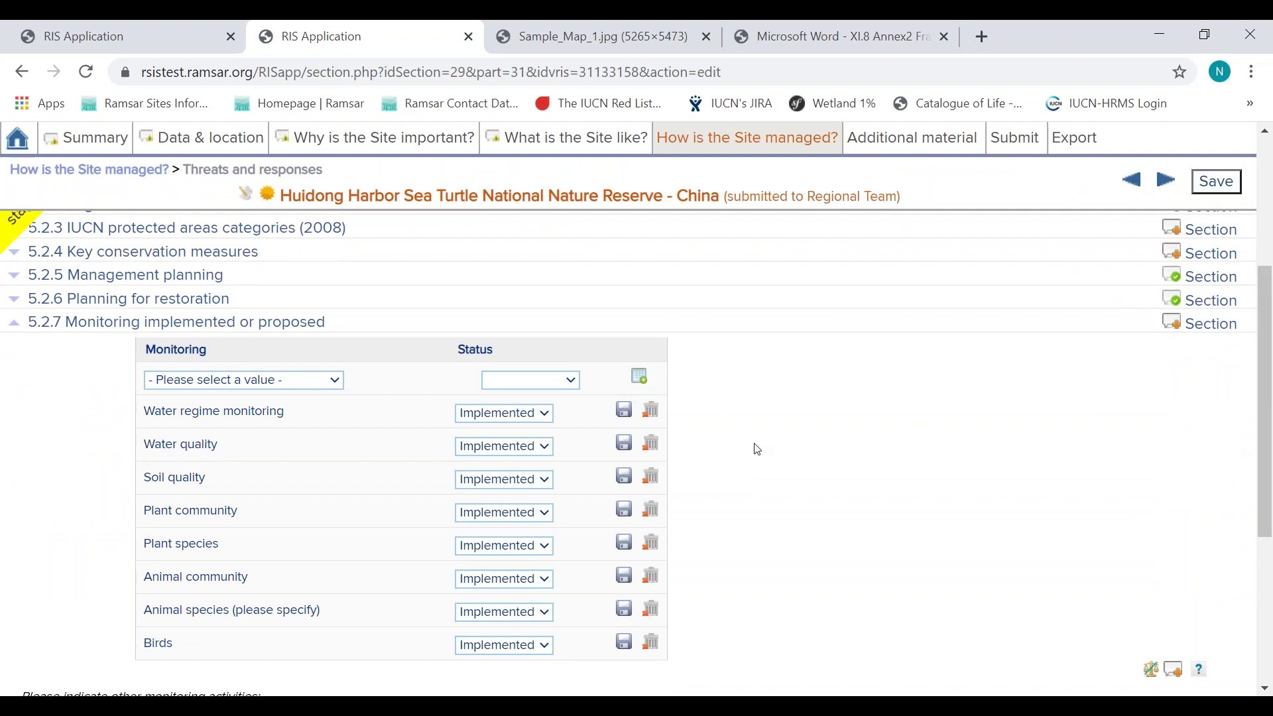
pyautogui.click(319, 384)
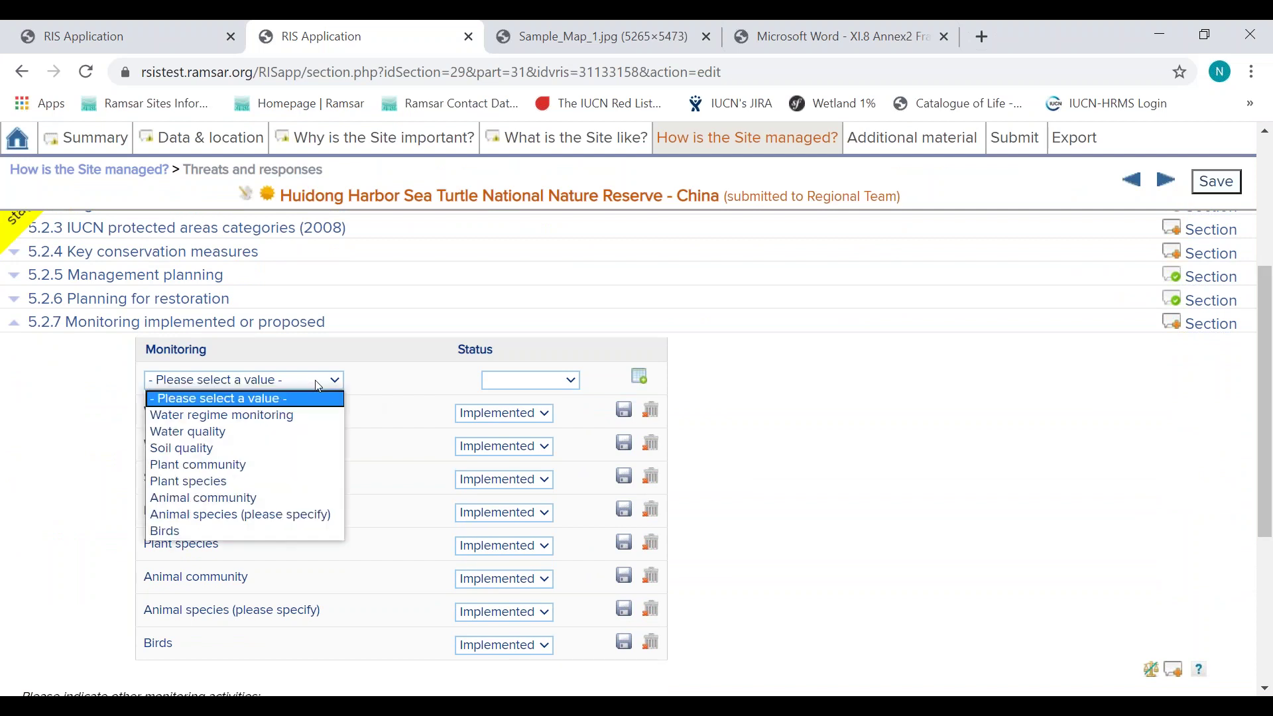
pyautogui.click(311, 384)
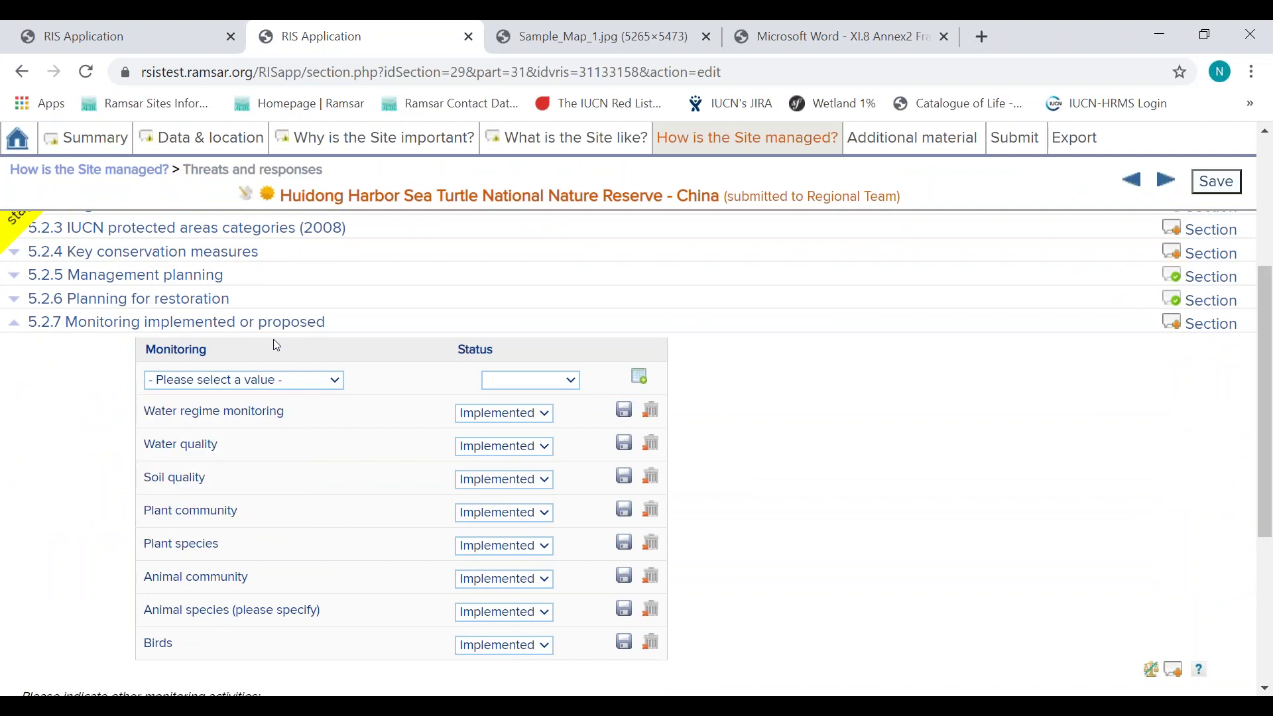
# Step: Collapse 5.2.7, open the Additional material section and view the references under 6.1.1 Bibliographical references
pyautogui.click(259, 324)
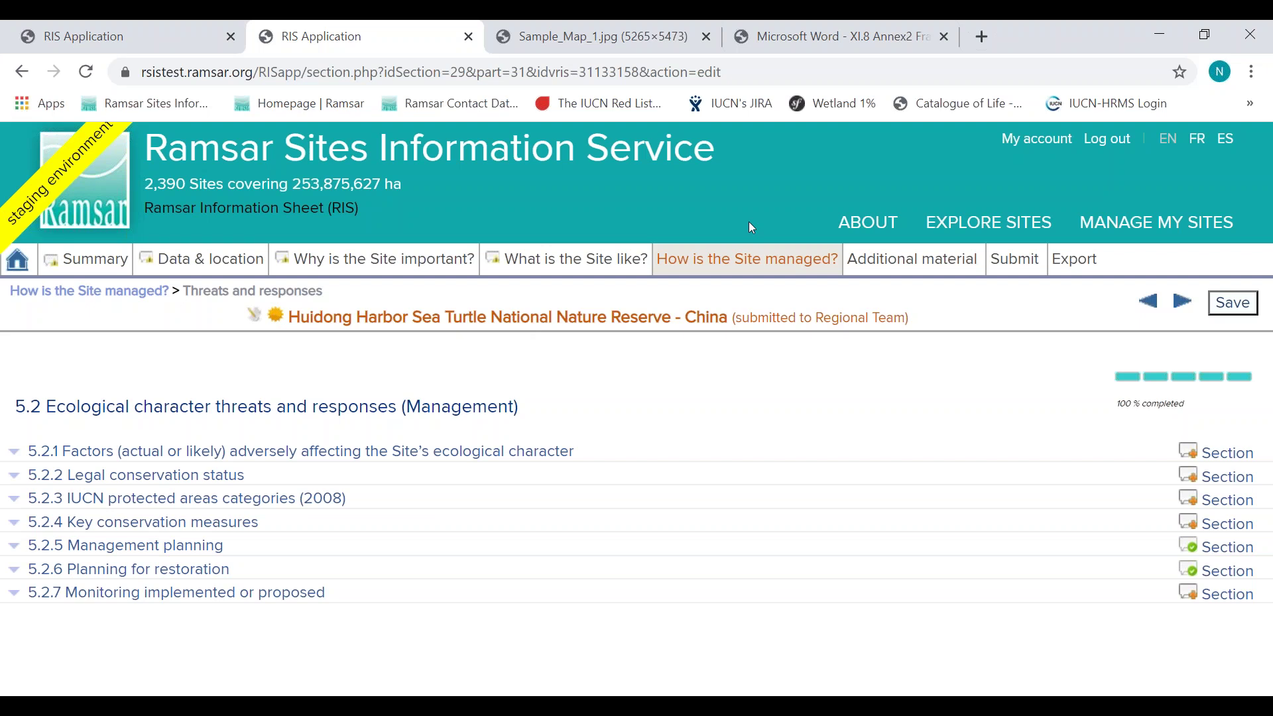
pyautogui.click(881, 258)
pyautogui.press('Return')
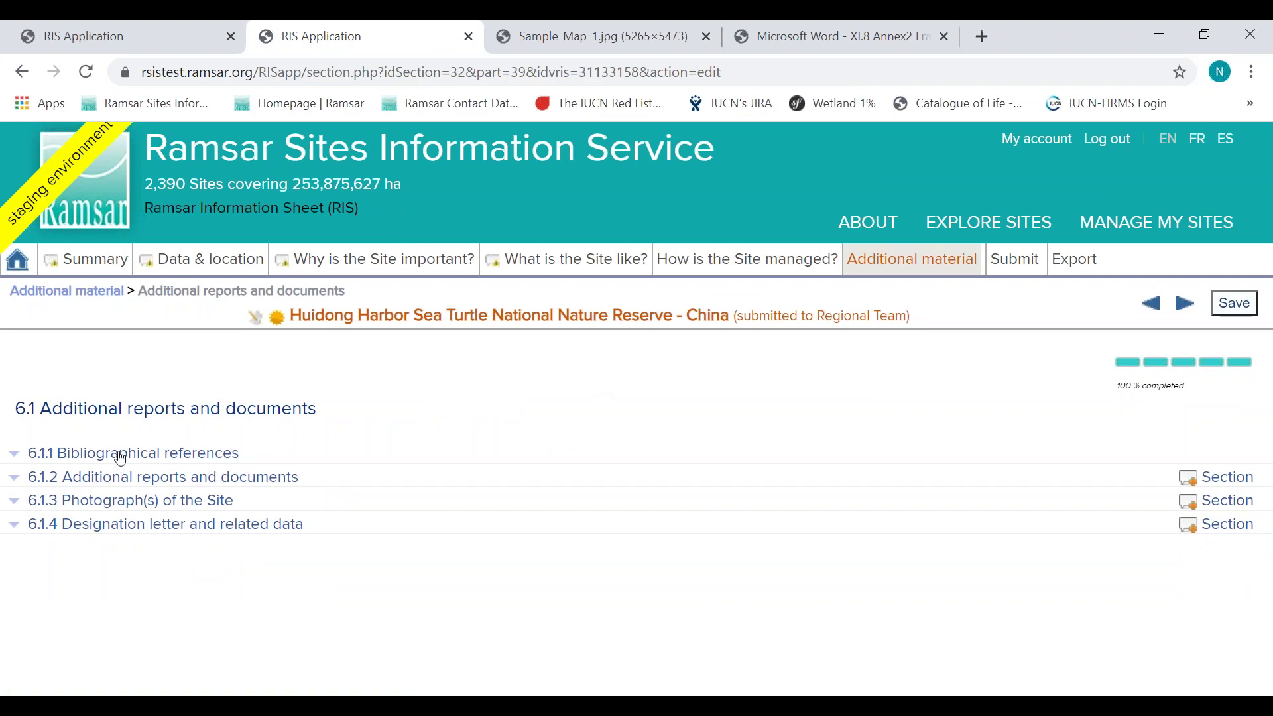
pyautogui.click(120, 458)
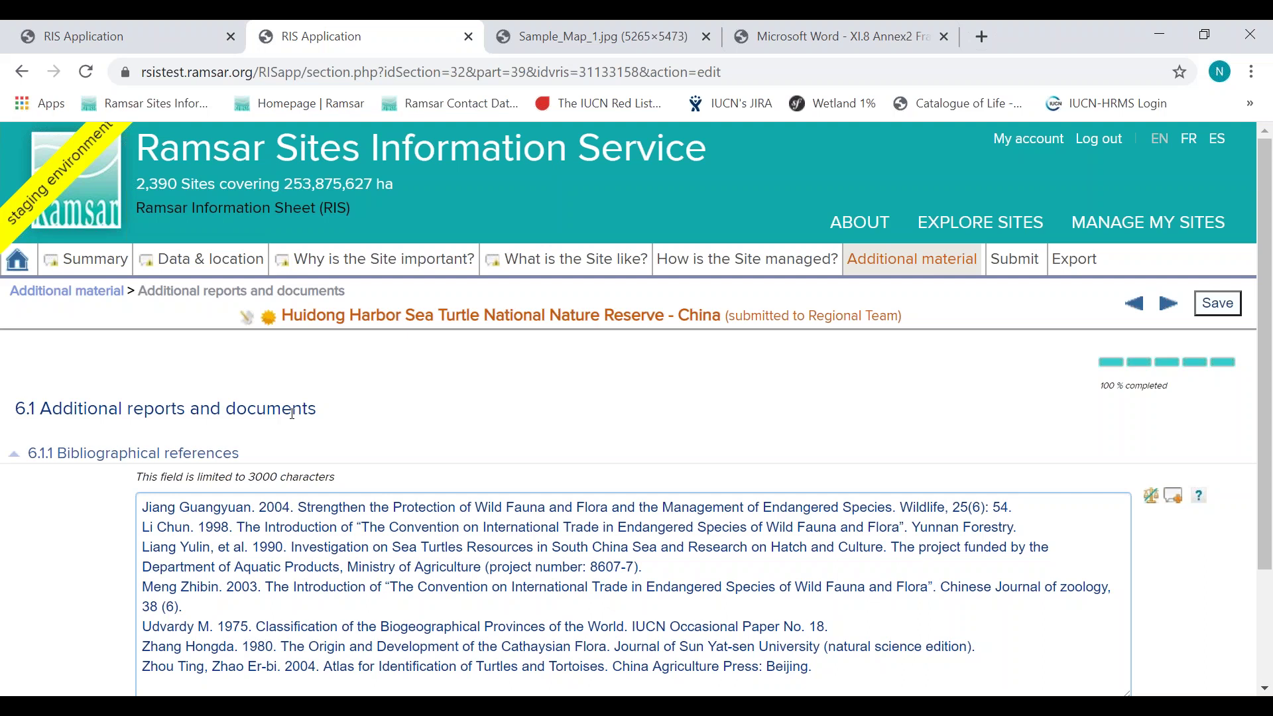
pyautogui.click(169, 464)
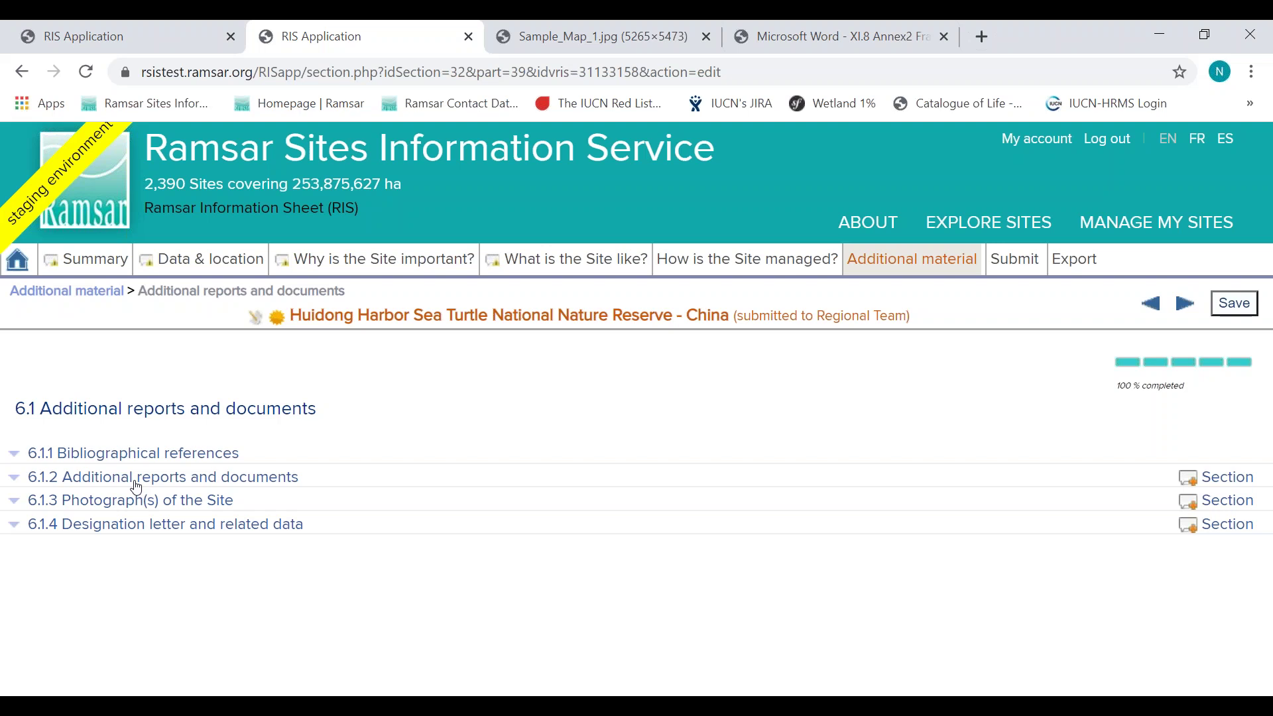
# Step: View the upload fields for lists, reports and plans under 6.1.2 Additional reports and documents, and collapse it
pyautogui.click(136, 488)
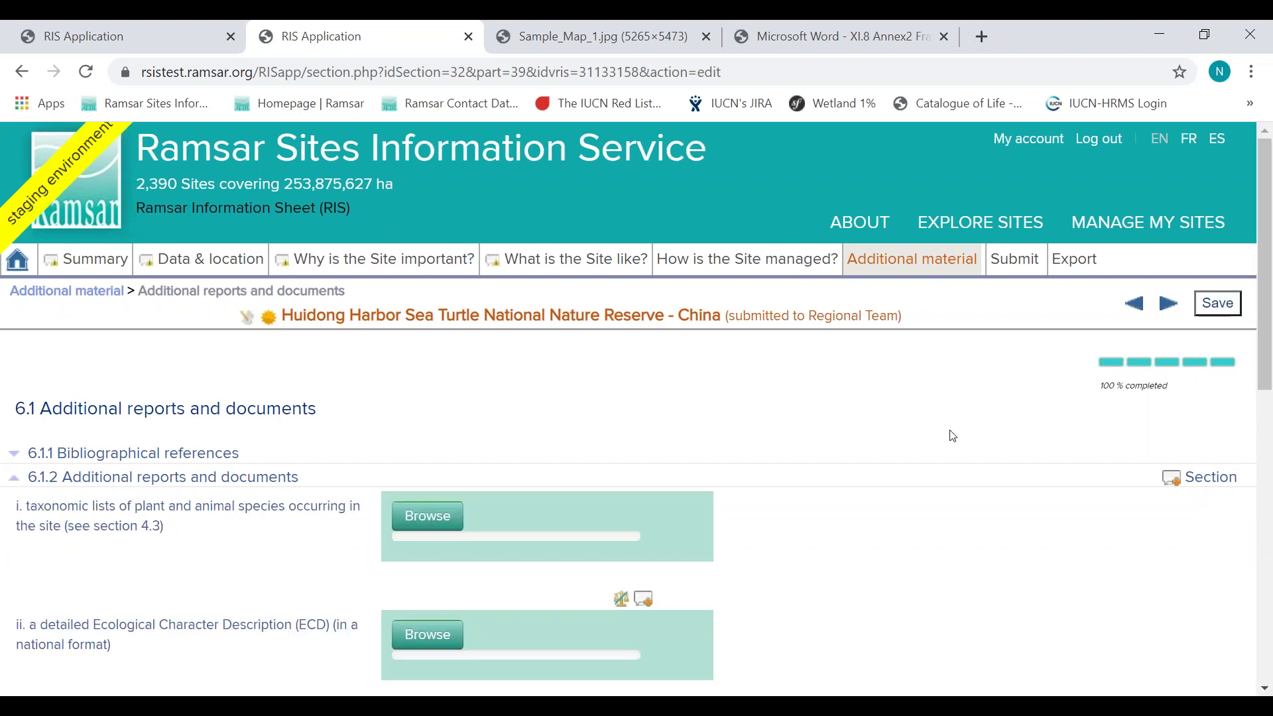
pyautogui.scroll(-8, 1242, 487)
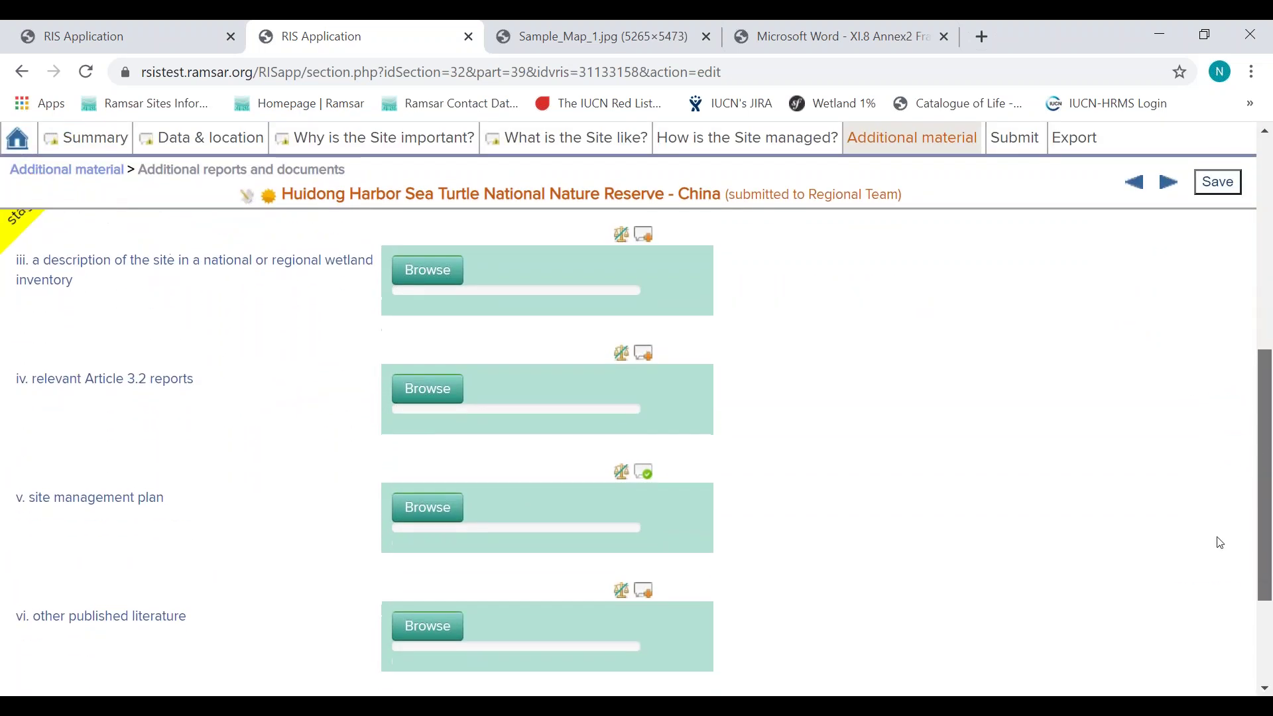
pyautogui.scroll(6, 1213, 557)
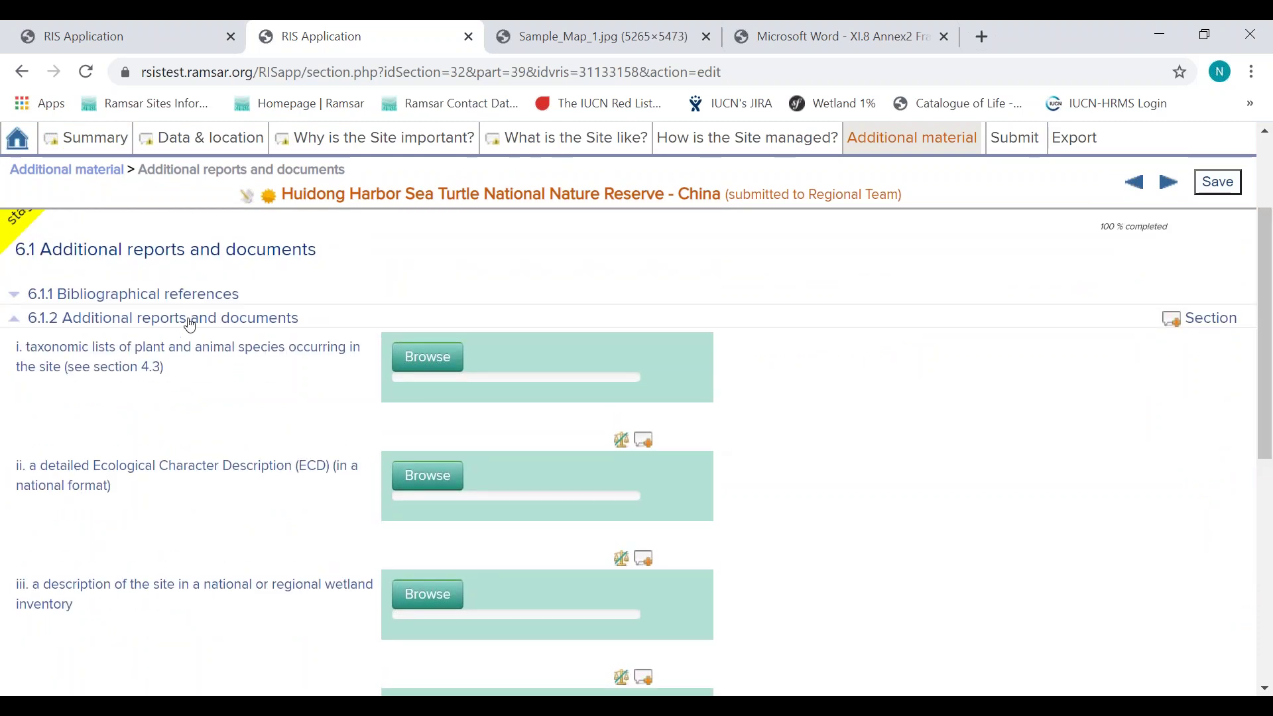
pyautogui.click(189, 322)
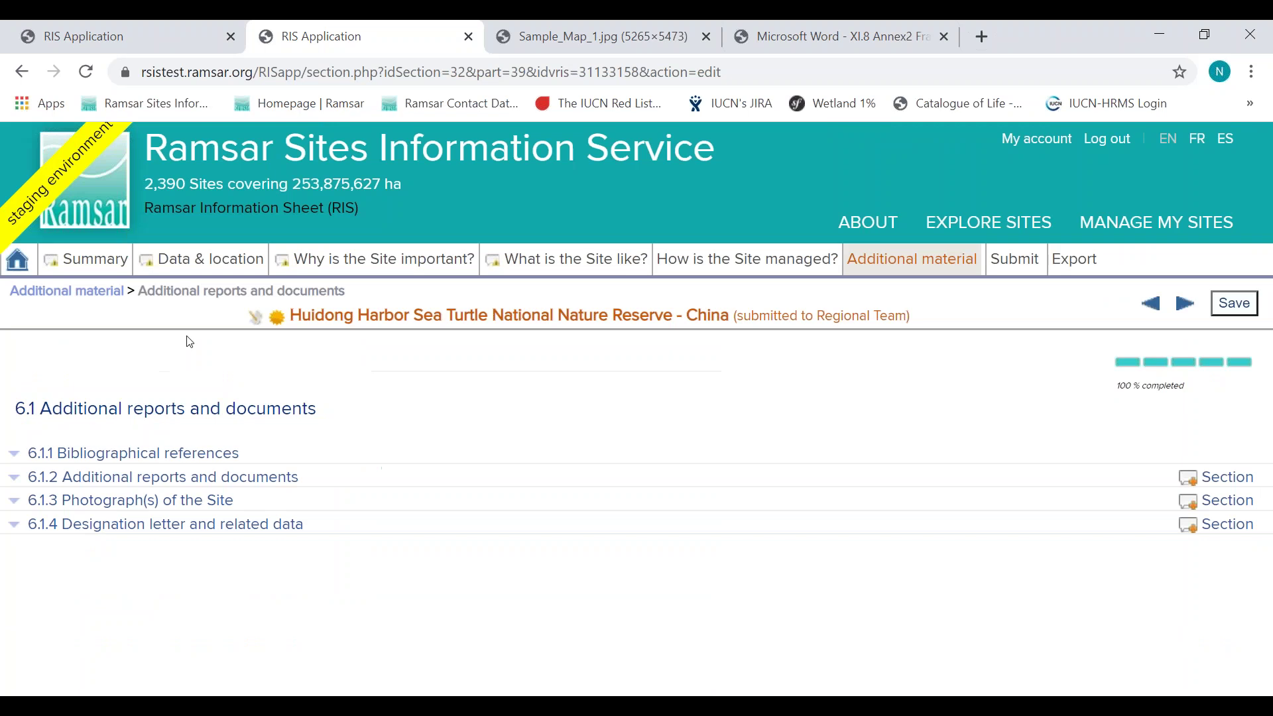
# Step: View the uploaded images with their copyright holder, date and caption fields under 6.1.3 Photograph(s) of the Site, and collapse it
pyautogui.click(136, 502)
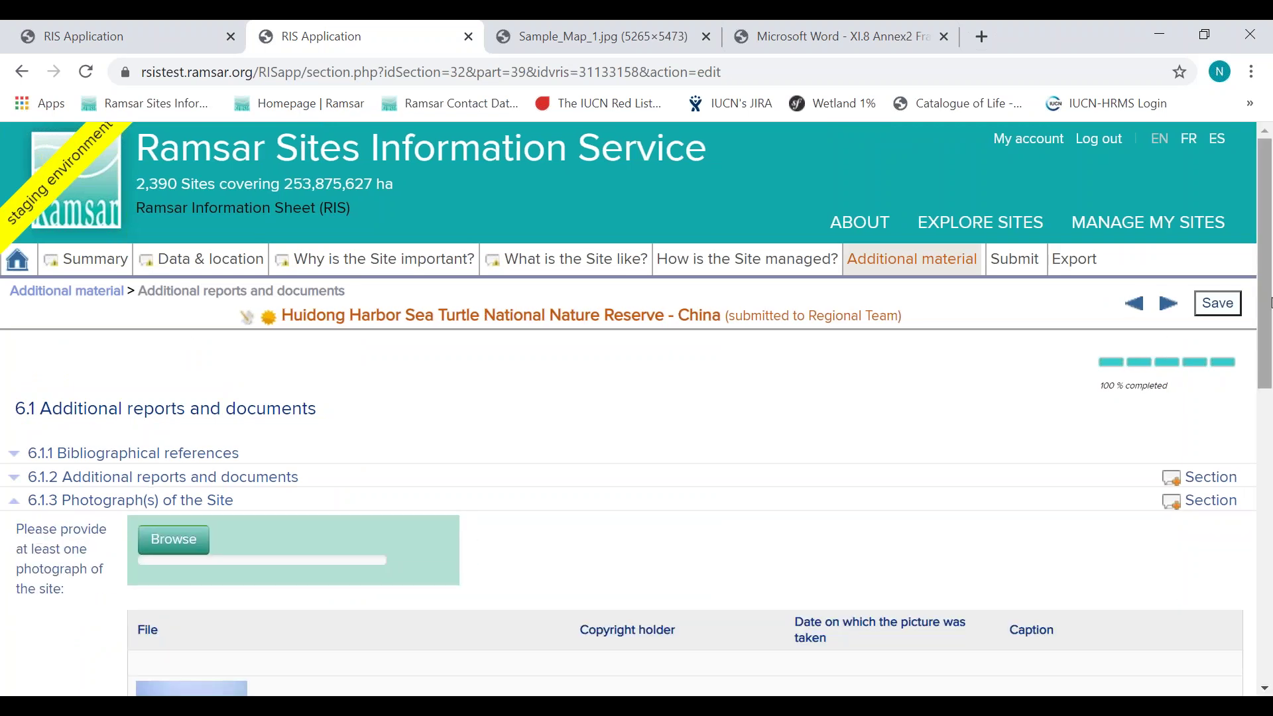
pyautogui.scroll(-2, 1266, 413)
pyautogui.scroll(-2, 1266, 413)
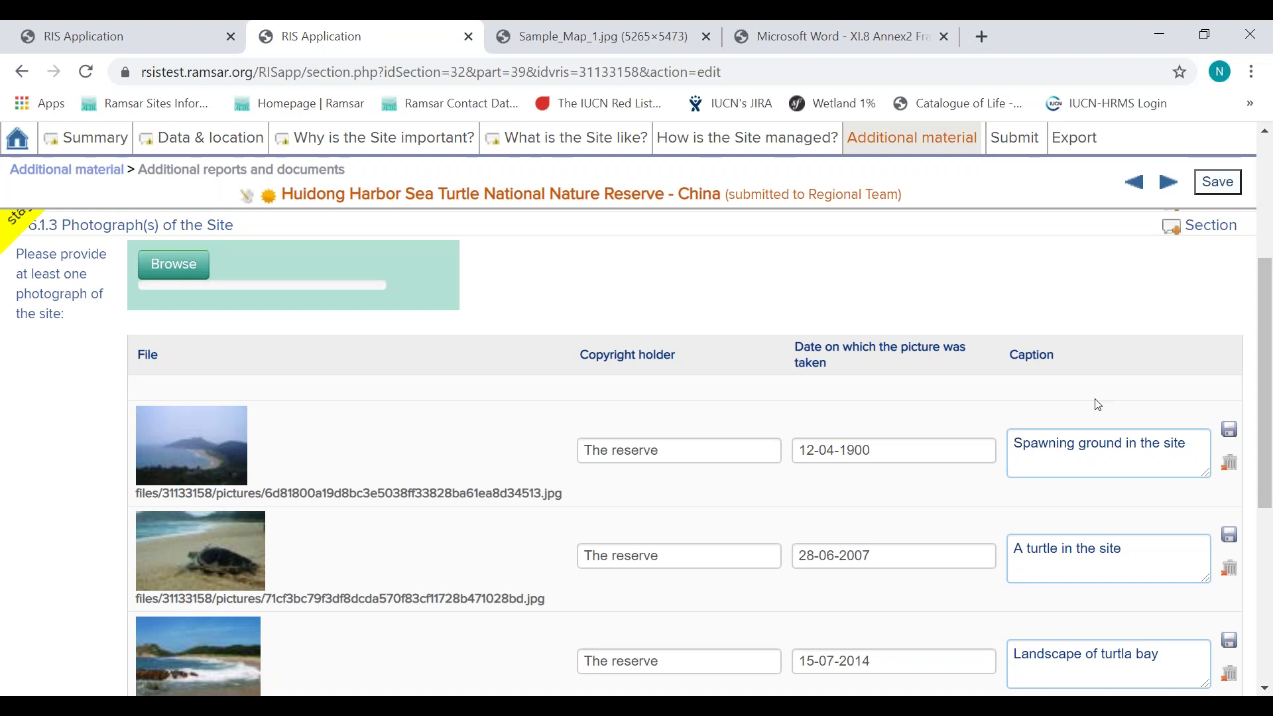
pyautogui.click(175, 226)
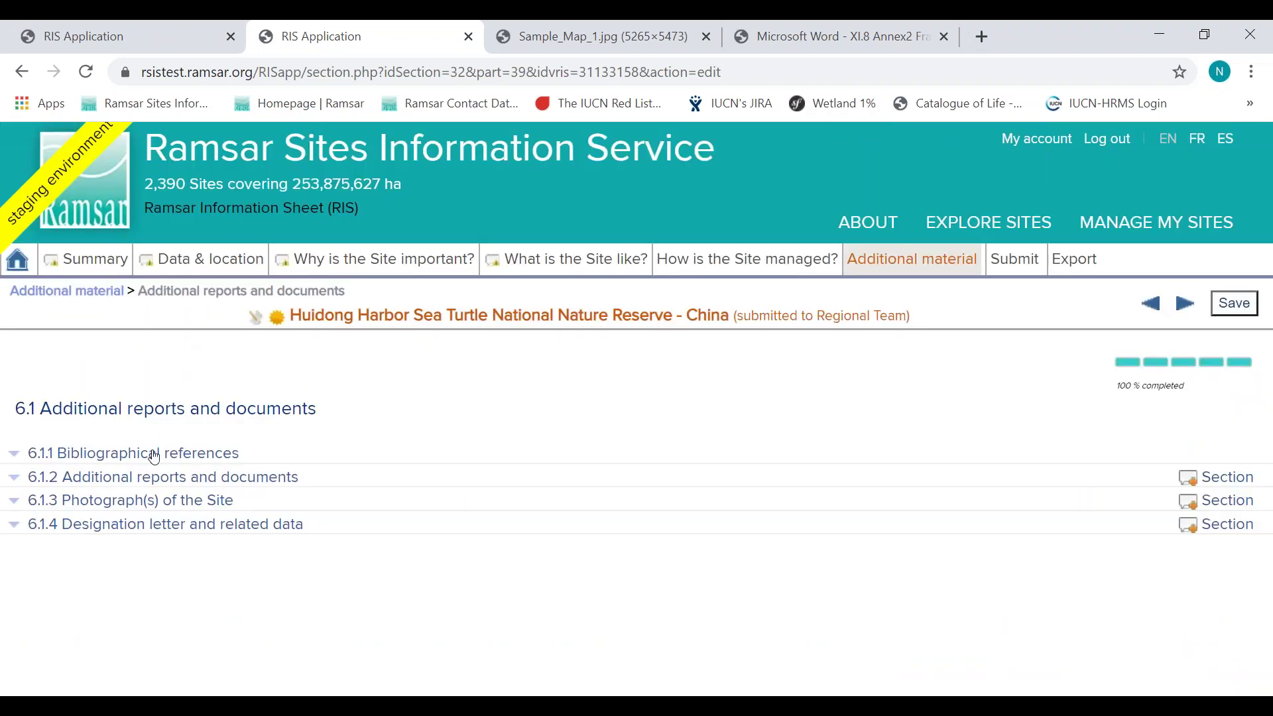
# Step: View the designation letter, designation date and certificate fields under 6.1.4 Designation letter and related data, and collapse it
pyautogui.click(152, 525)
pyautogui.moveTo(1269, 378); pyautogui.dragTo(1260, 531)
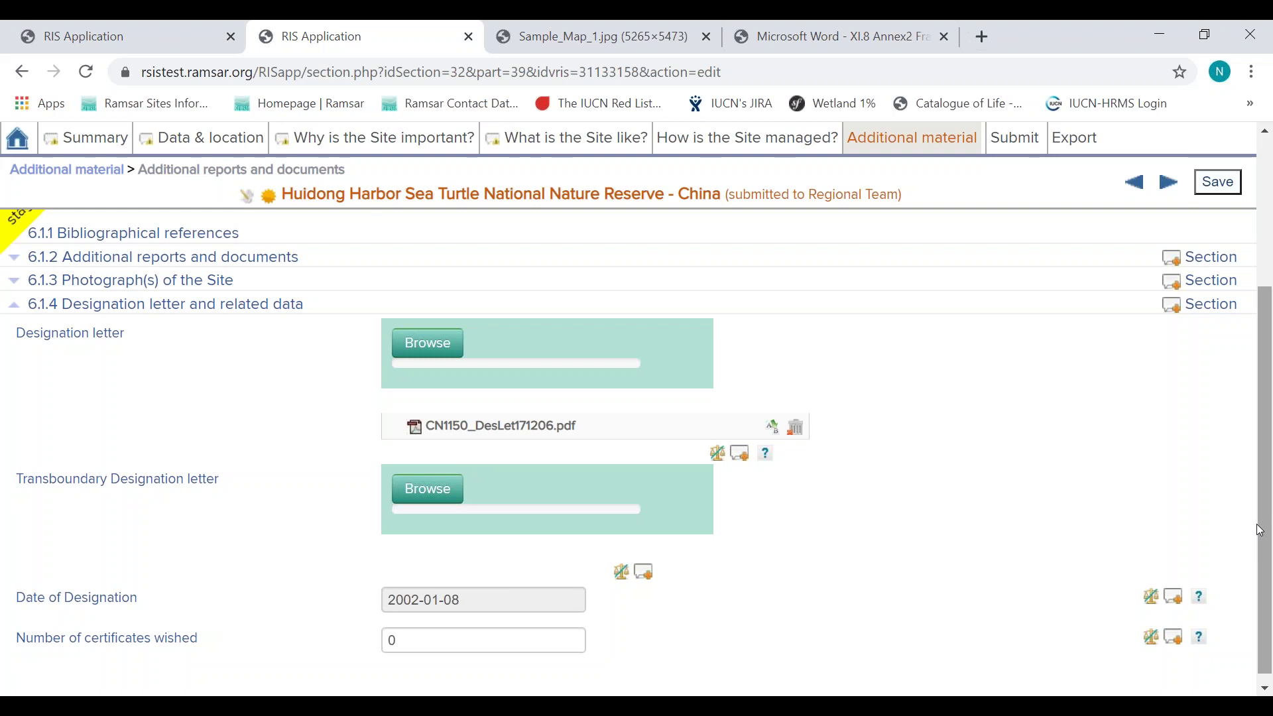
pyautogui.click(240, 310)
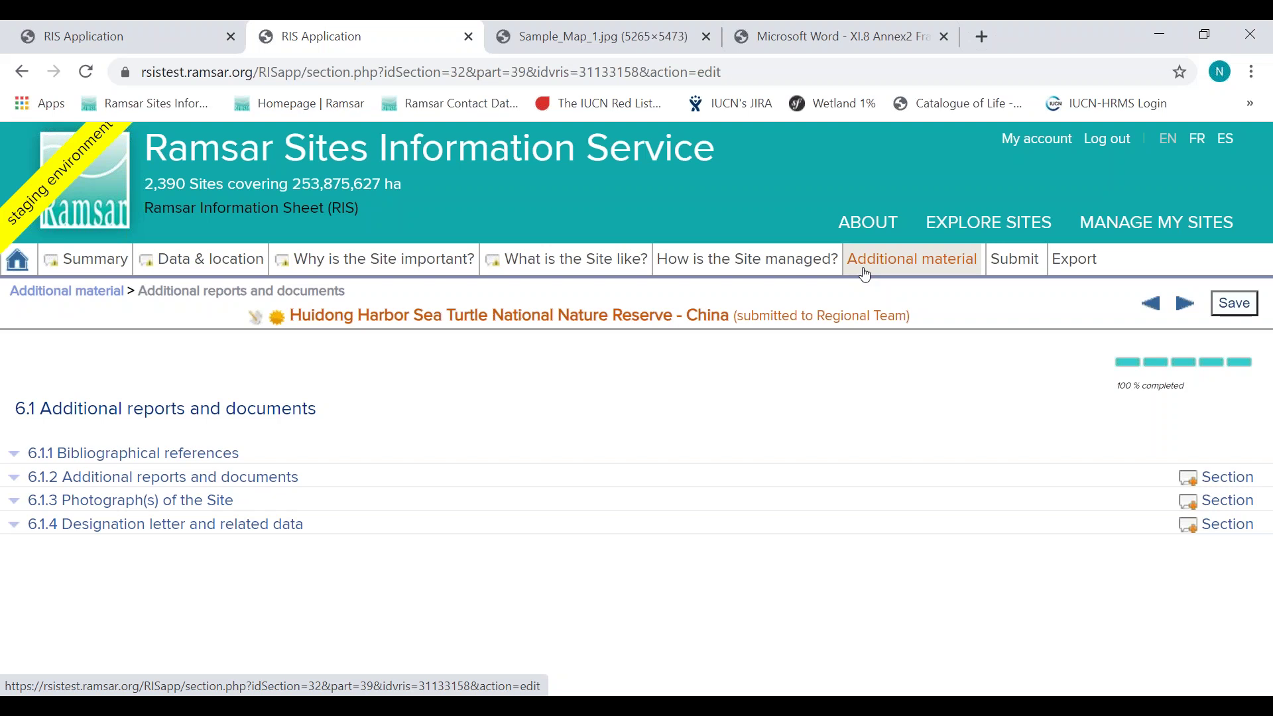
# Step: Open the Submit page and review the section completion, warnings, unvalidated comments and the option to return the RIS to the Administrative Authority
pyautogui.click(1024, 264)
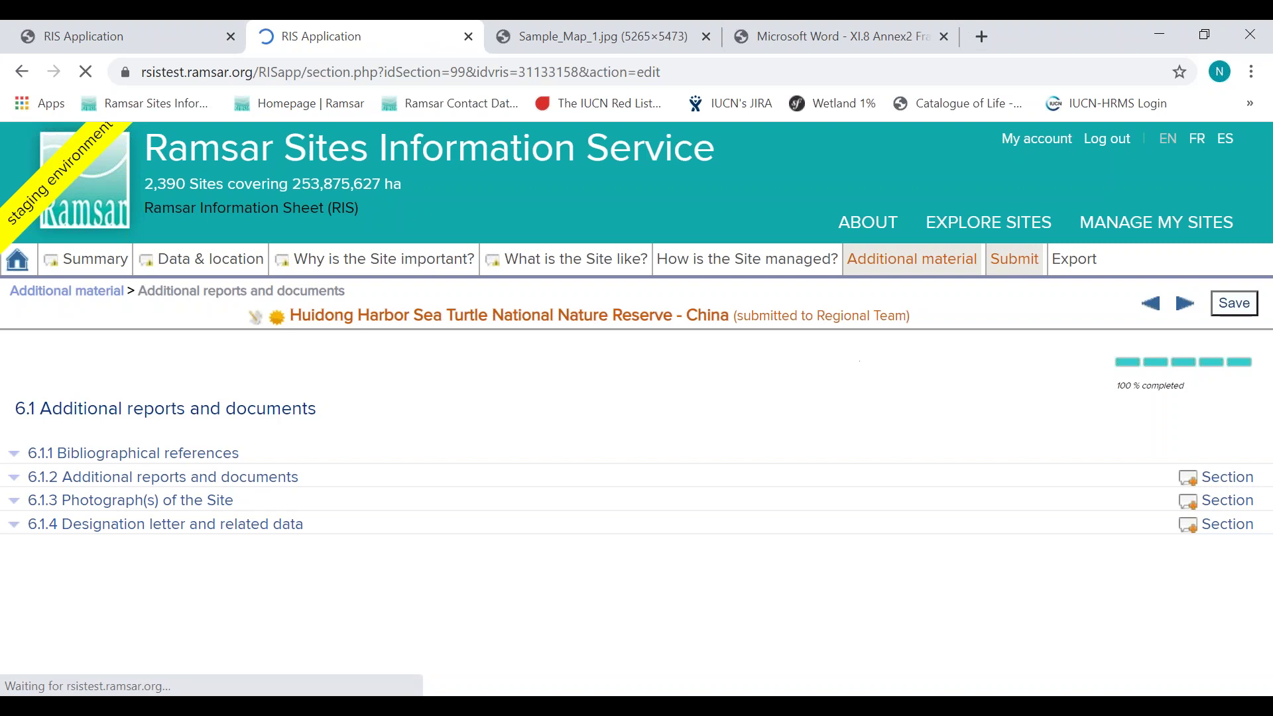
pyautogui.moveTo(1266, 317); pyautogui.dragTo(1269, 537)
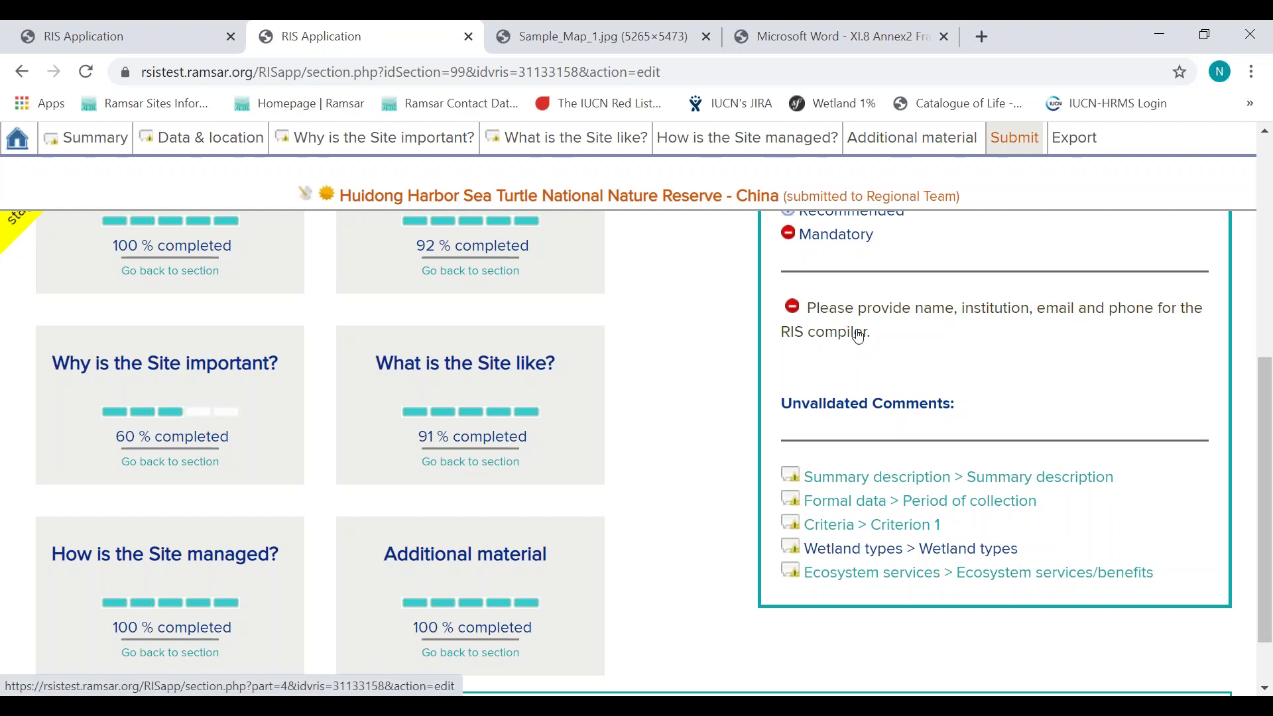
pyautogui.moveTo(1266, 451); pyautogui.dragTo(1270, 392)
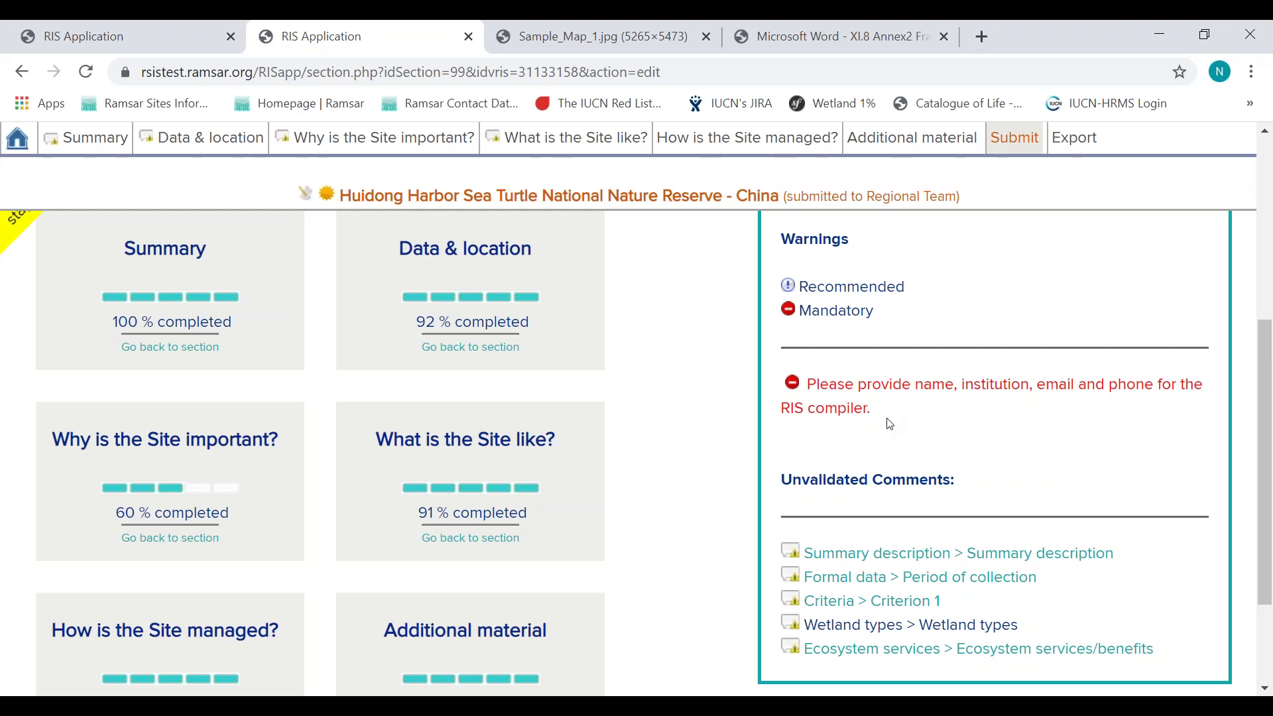
pyautogui.scroll(-3, 1237, 520)
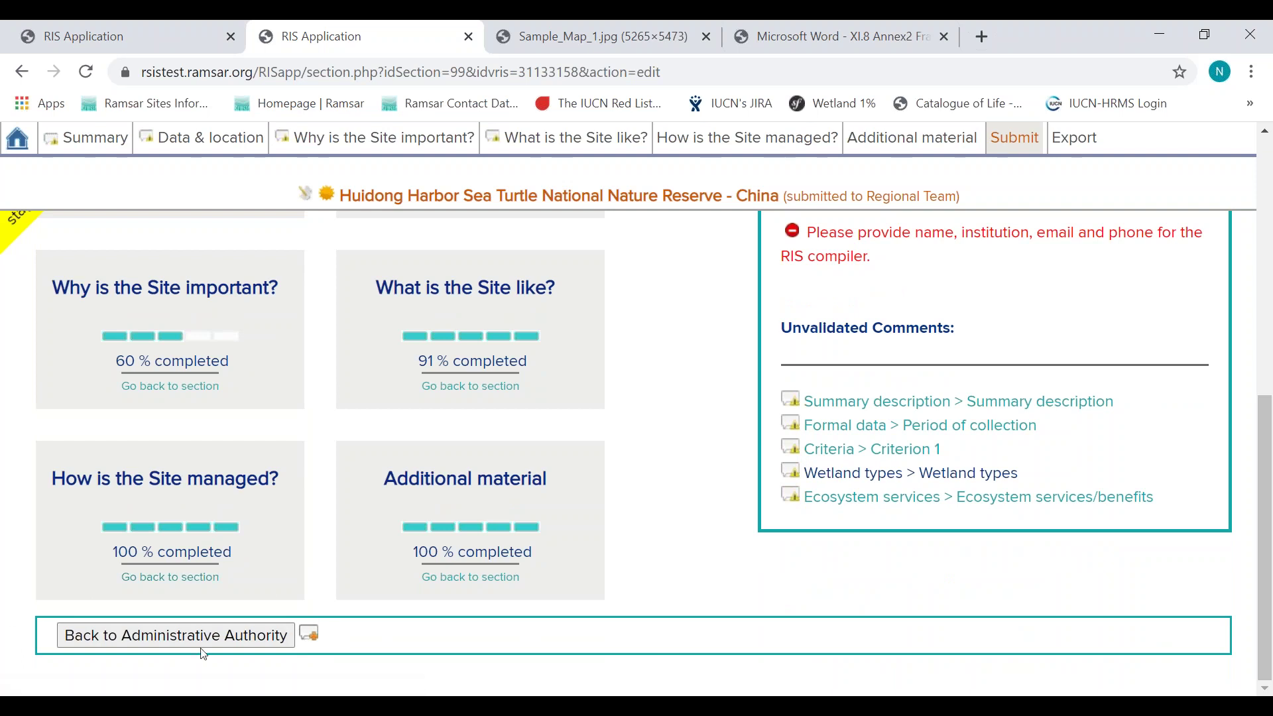
pyautogui.click(278, 637)
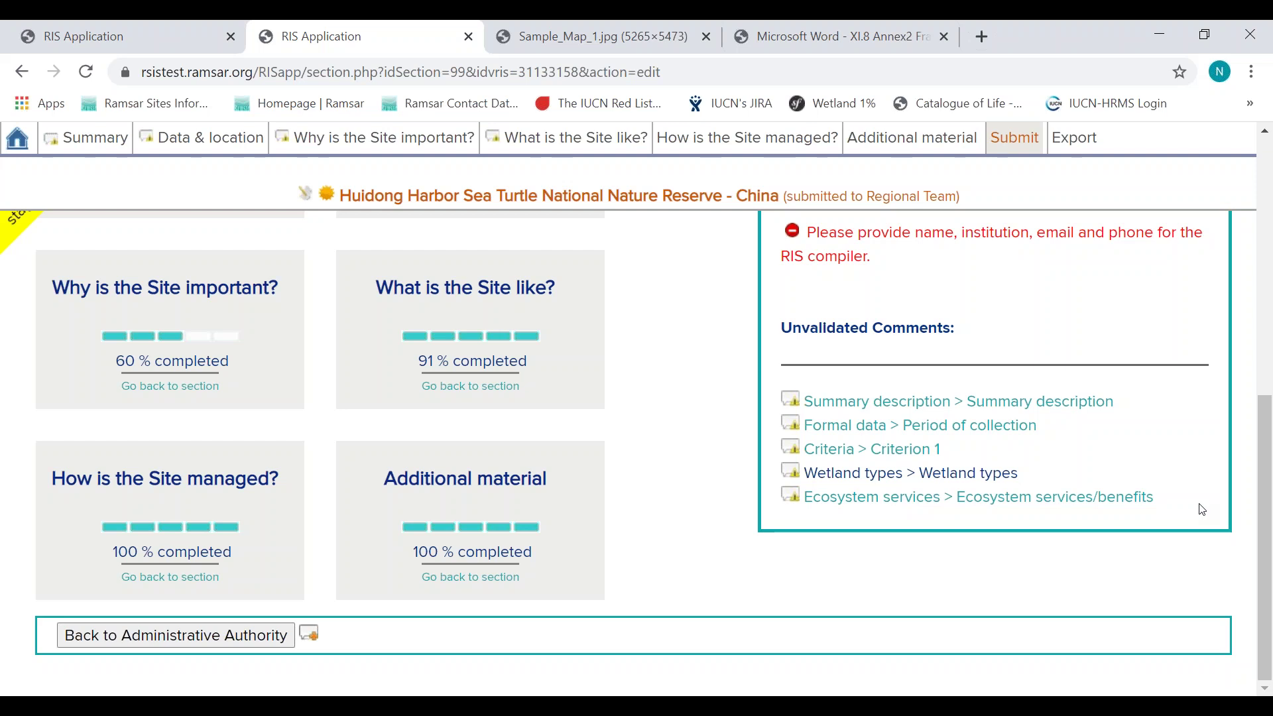
pyautogui.scroll(2, 1269, 409)
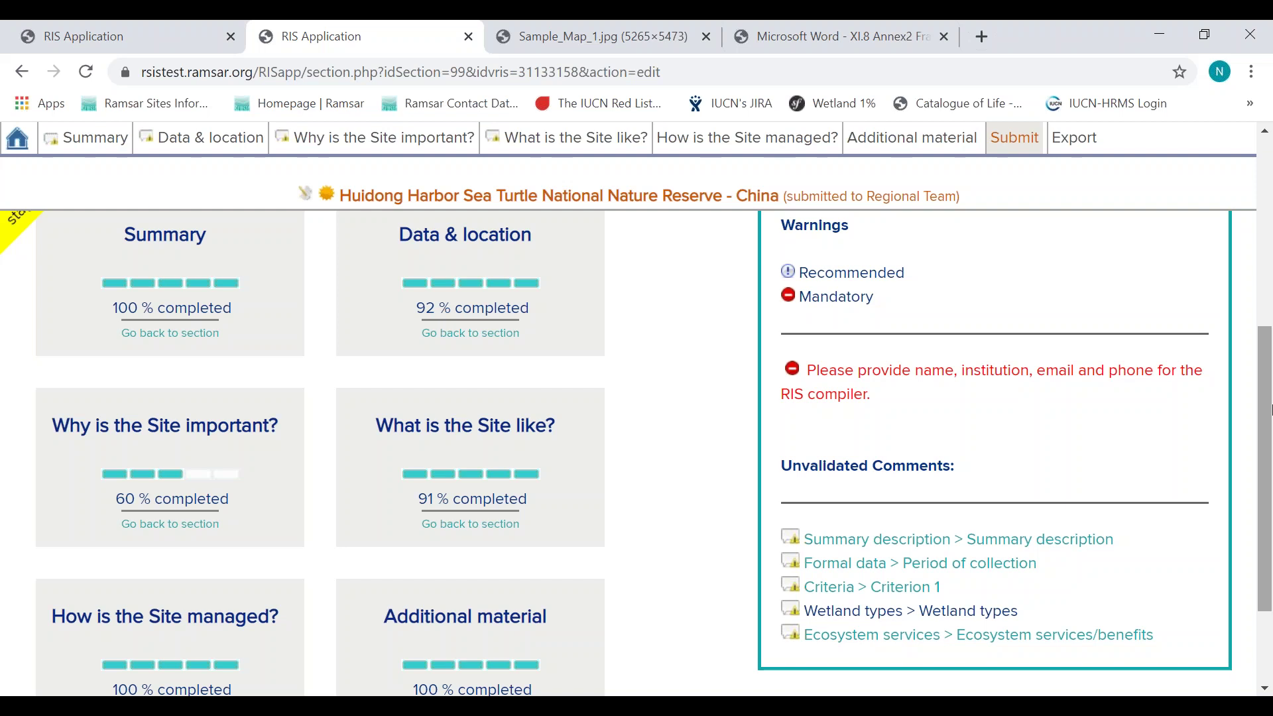
# Step: Open the Summary section and read the guidance in the 1.1 Summary description field
pyautogui.click(90, 138)
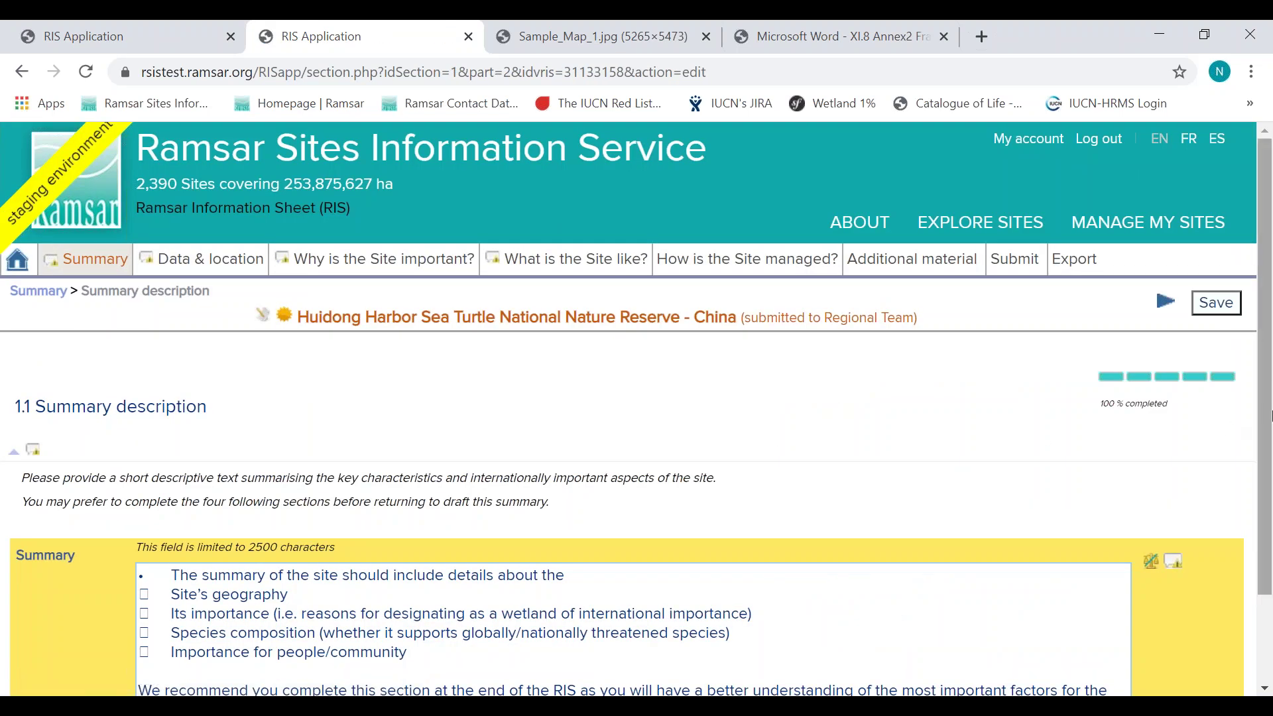
pyautogui.moveTo(1269, 414); pyautogui.dragTo(1269, 544)
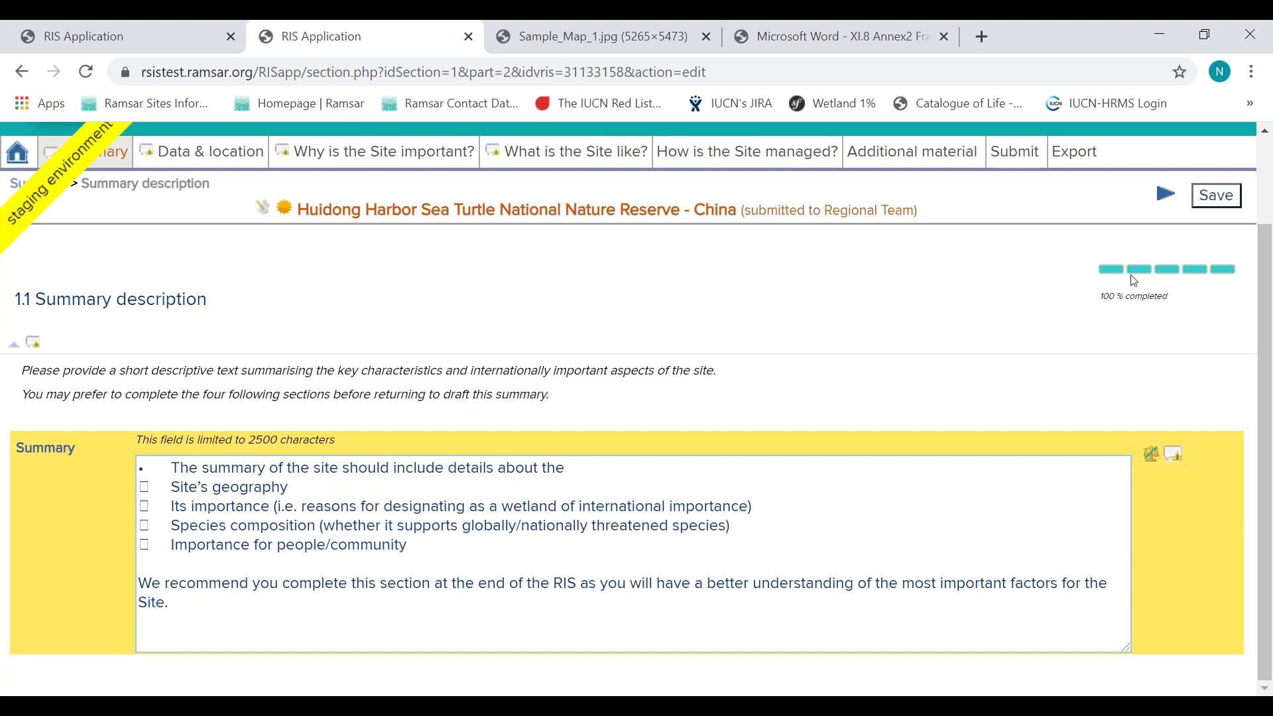
# Step: Return to the Submit page and follow the unvalidated Summary description comment to its field
pyautogui.click(1002, 159)
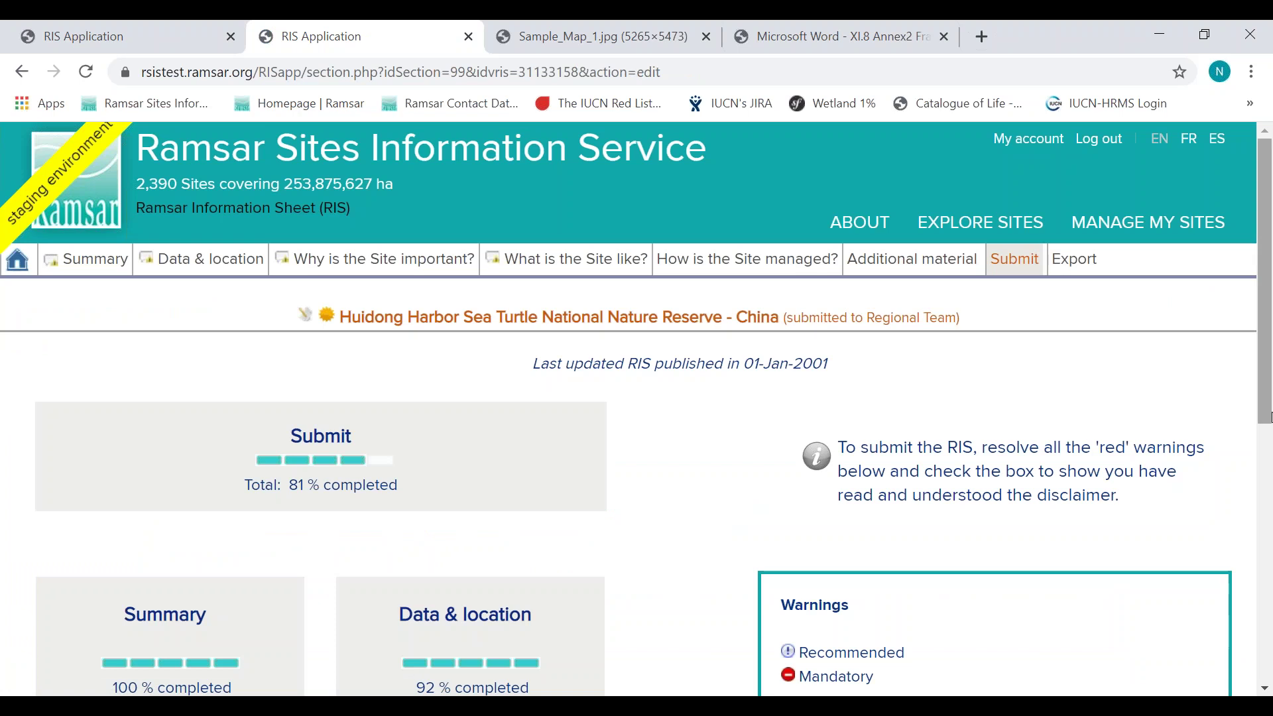
pyautogui.moveTo(1268, 398); pyautogui.dragTo(1268, 615)
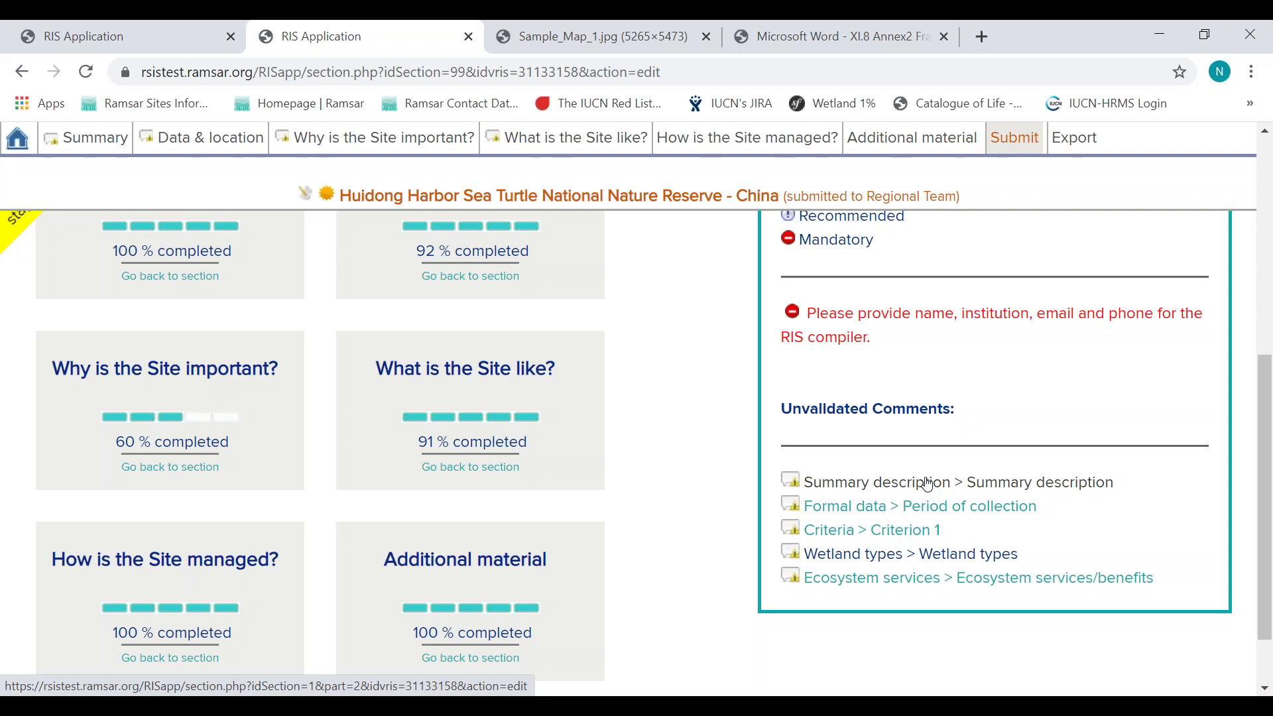
pyautogui.click(916, 489)
pyautogui.scroll(-1, 1268, 502)
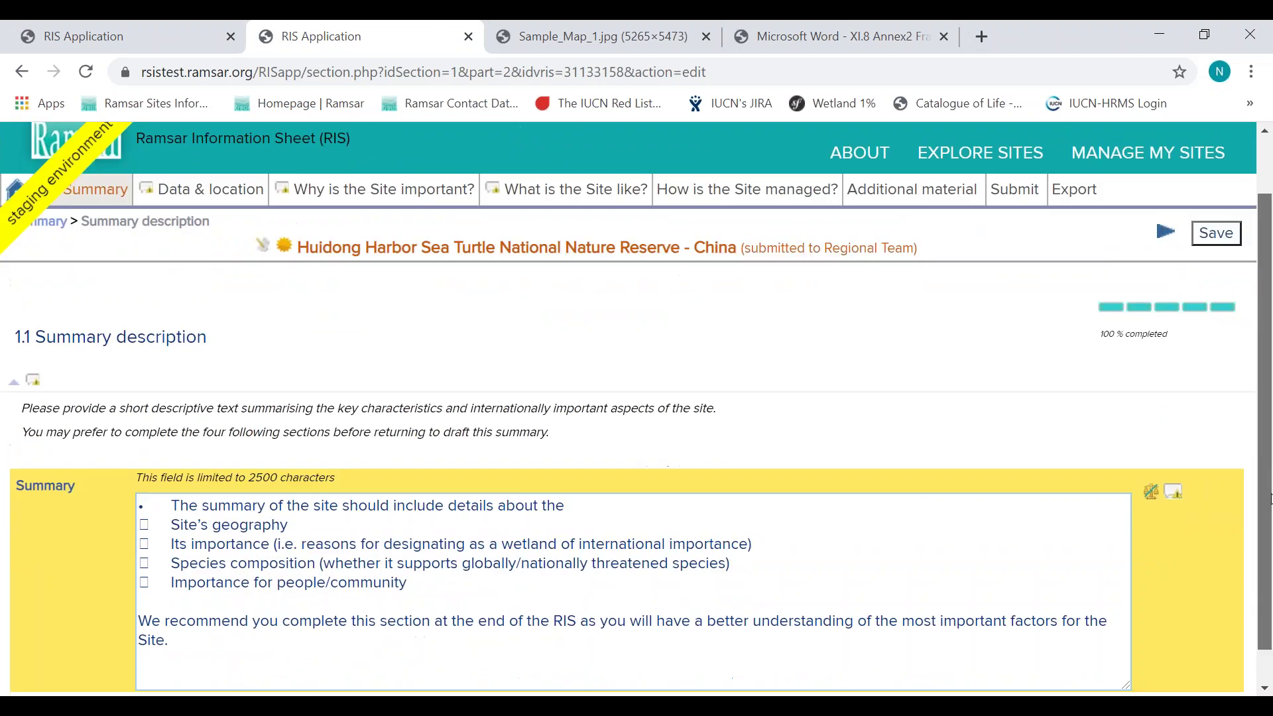
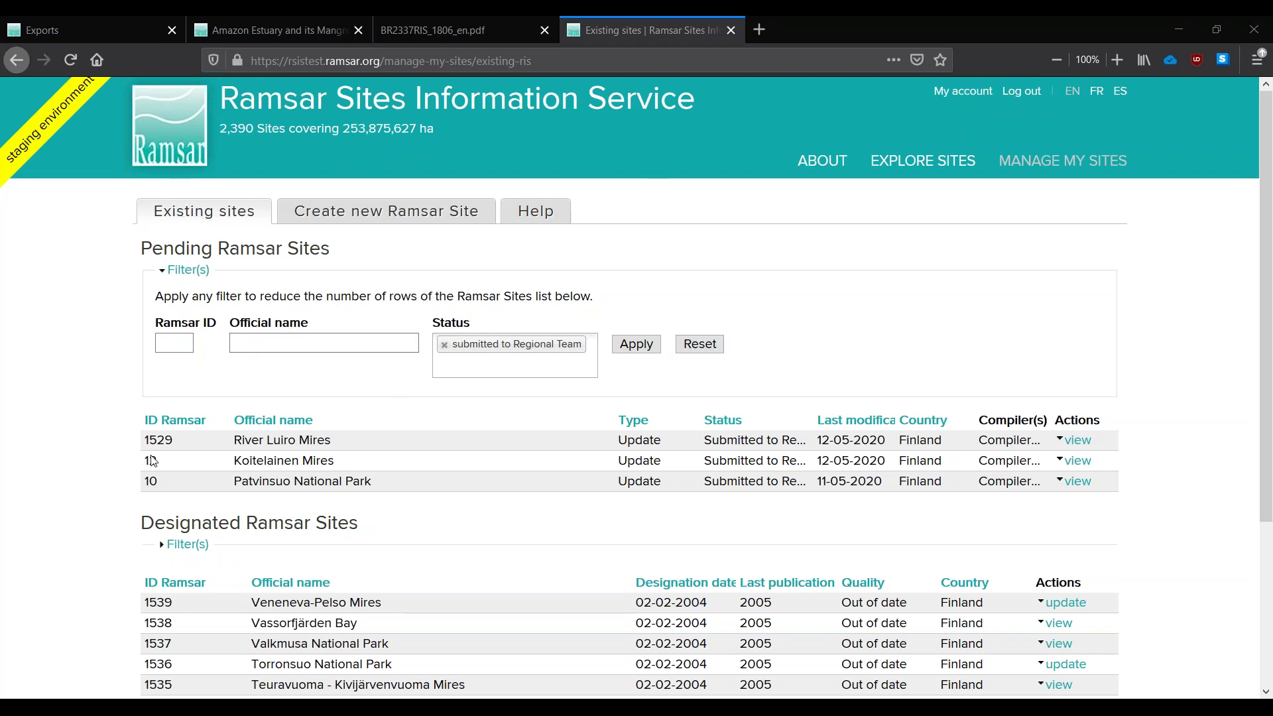
# Step: Open the pending River Luiro Mires site's RIS for viewing in a new browser tab and switch to it
pyautogui.click(1080, 442)
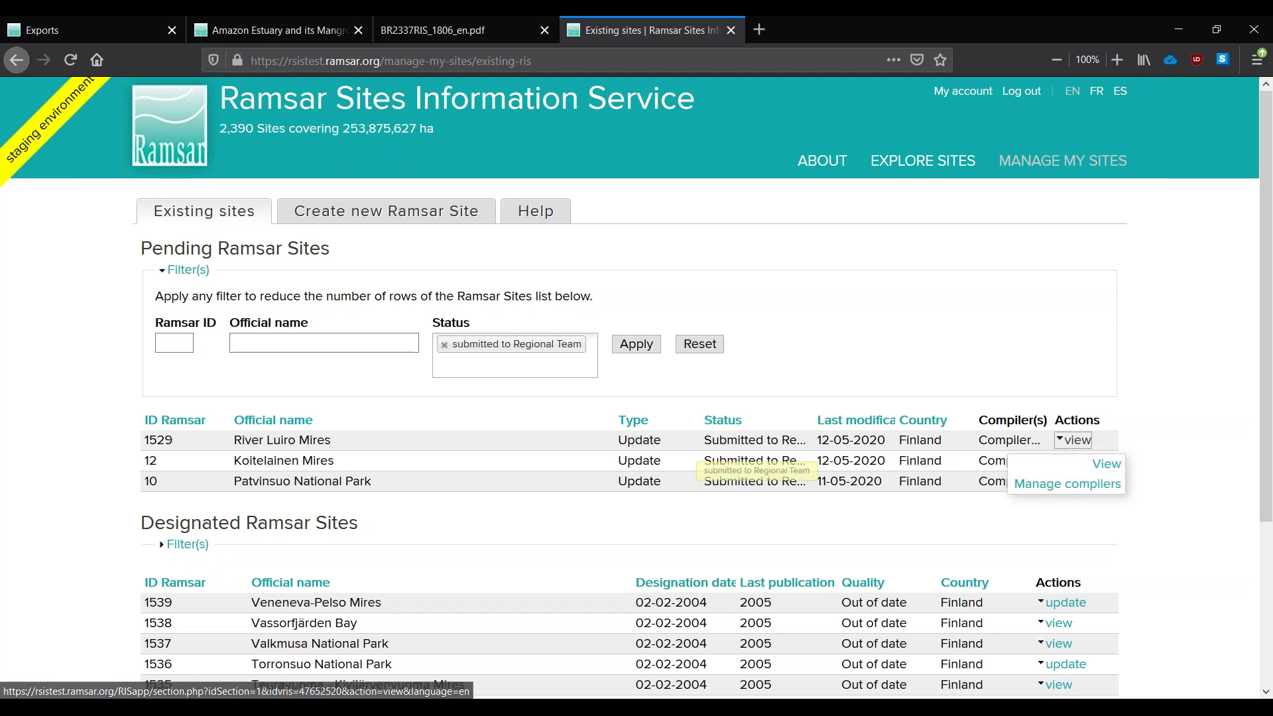
pyautogui.click(1079, 441)
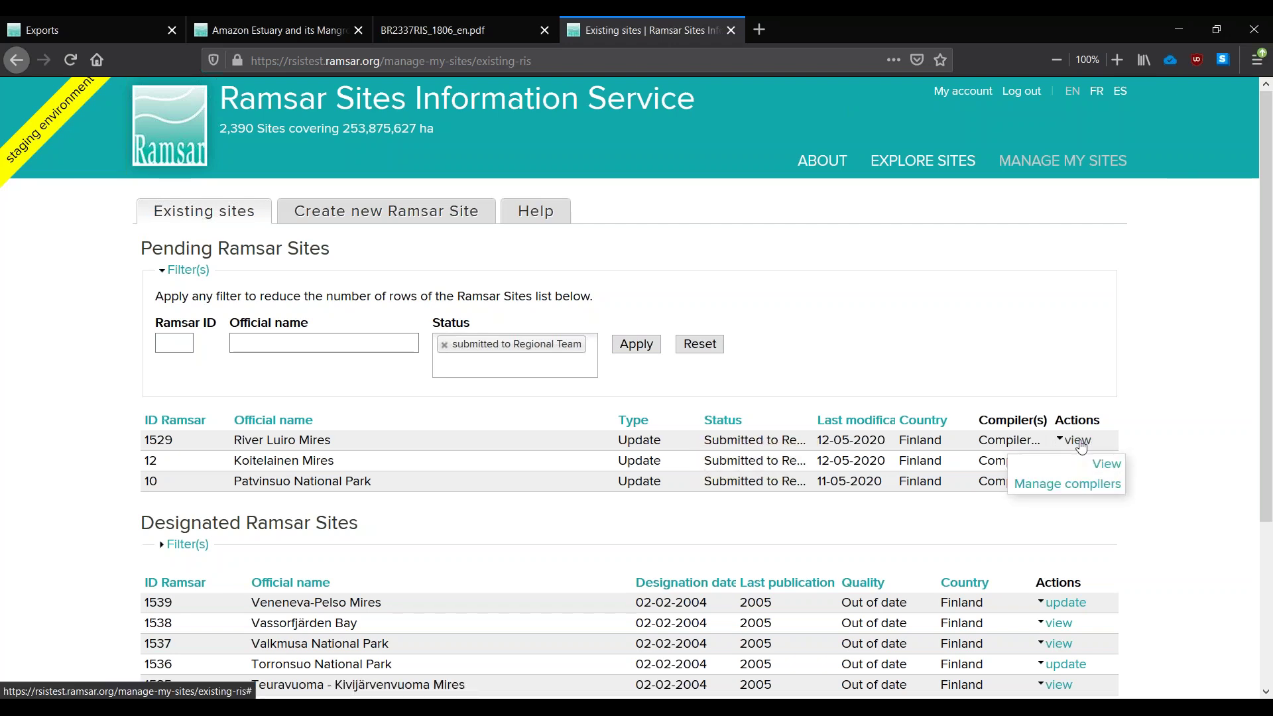
pyautogui.middleClick(1087, 472)
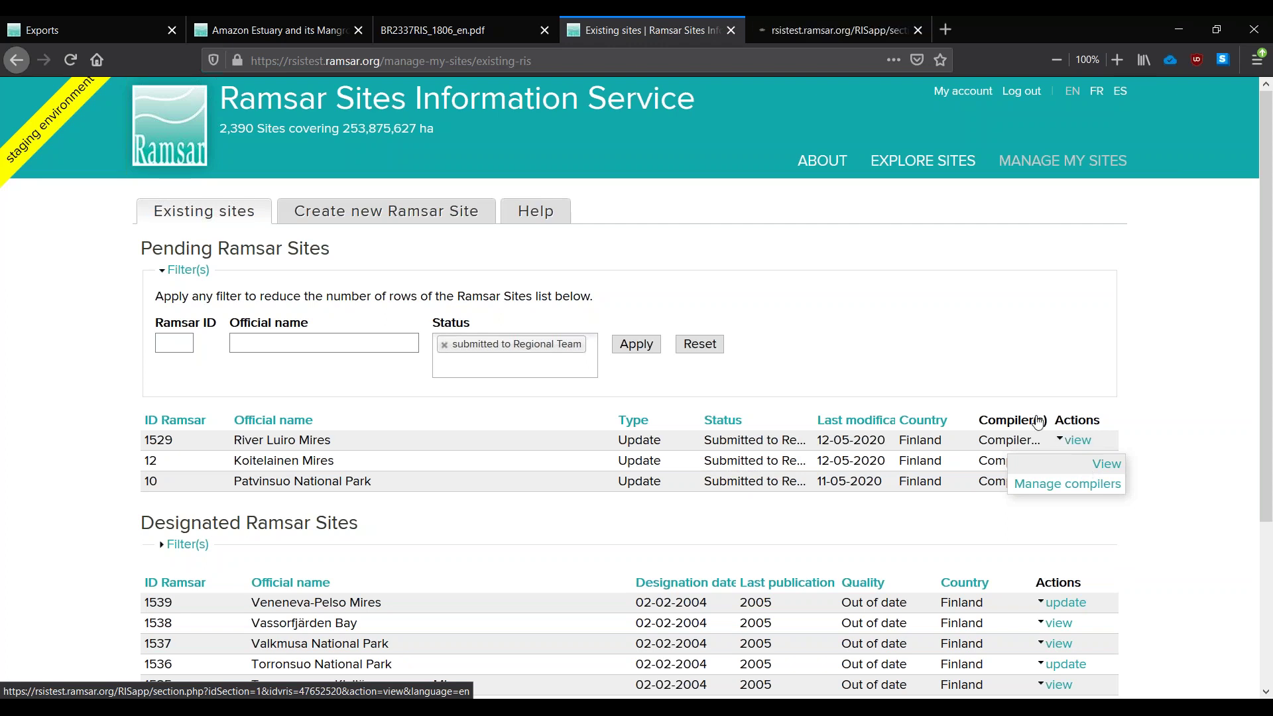
pyautogui.click(797, 26)
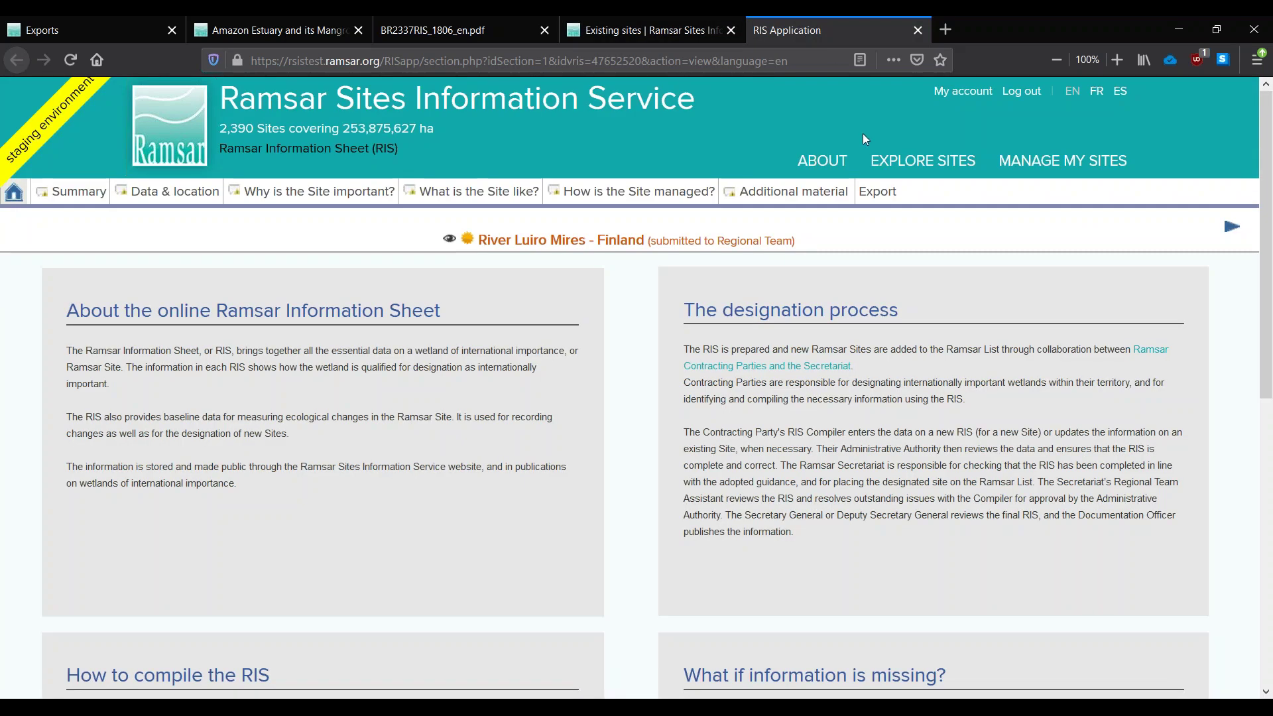
# Step: Export the River Luiro Mires RIS in Microsoft Word format with the available comments included
pyautogui.click(876, 192)
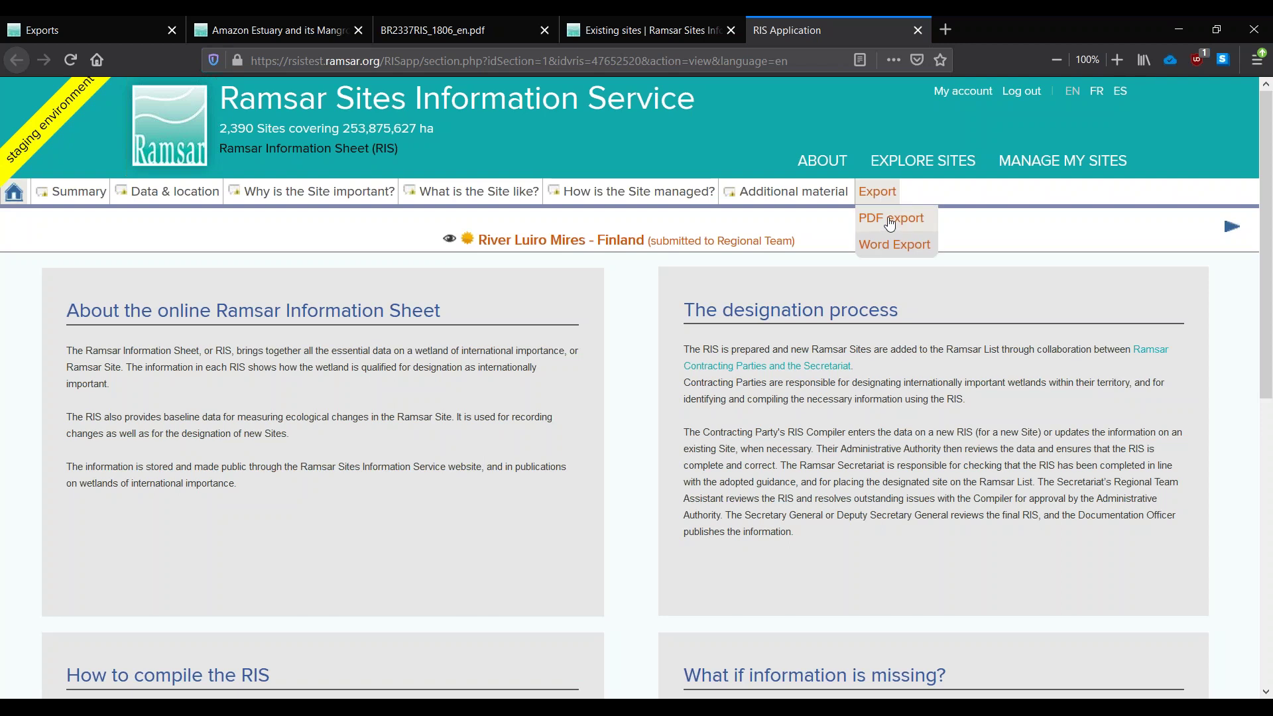
pyautogui.click(893, 246)
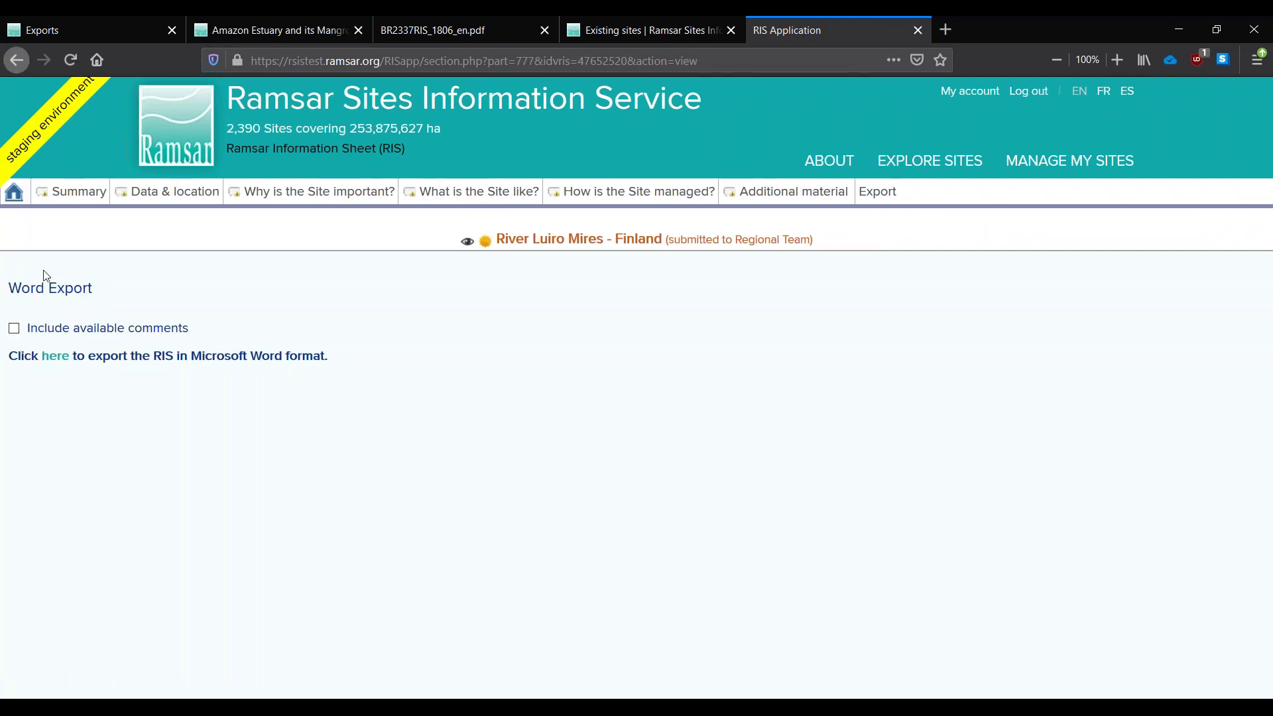
pyautogui.click(15, 332)
pyautogui.click(56, 366)
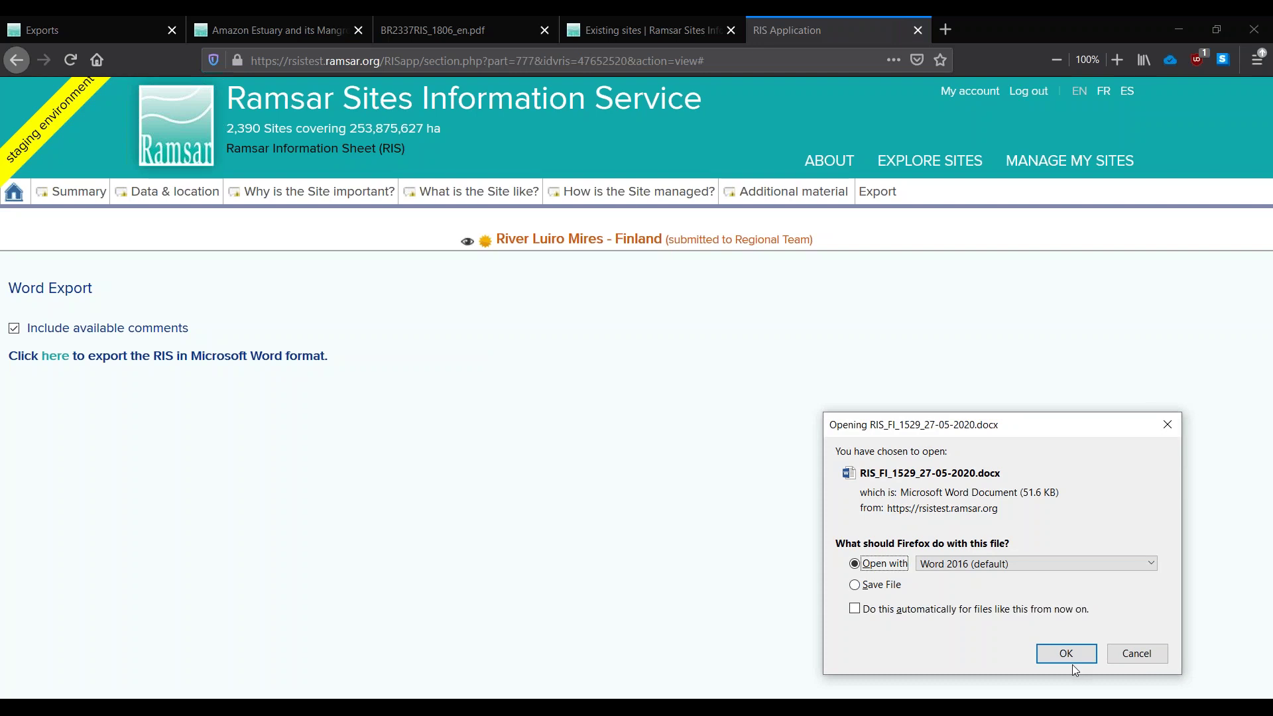
# Step: Open RIS_FI_1529_27-05-2020.docx in Word 2016, enable editing and maximize the document window
pyautogui.click(1055, 656)
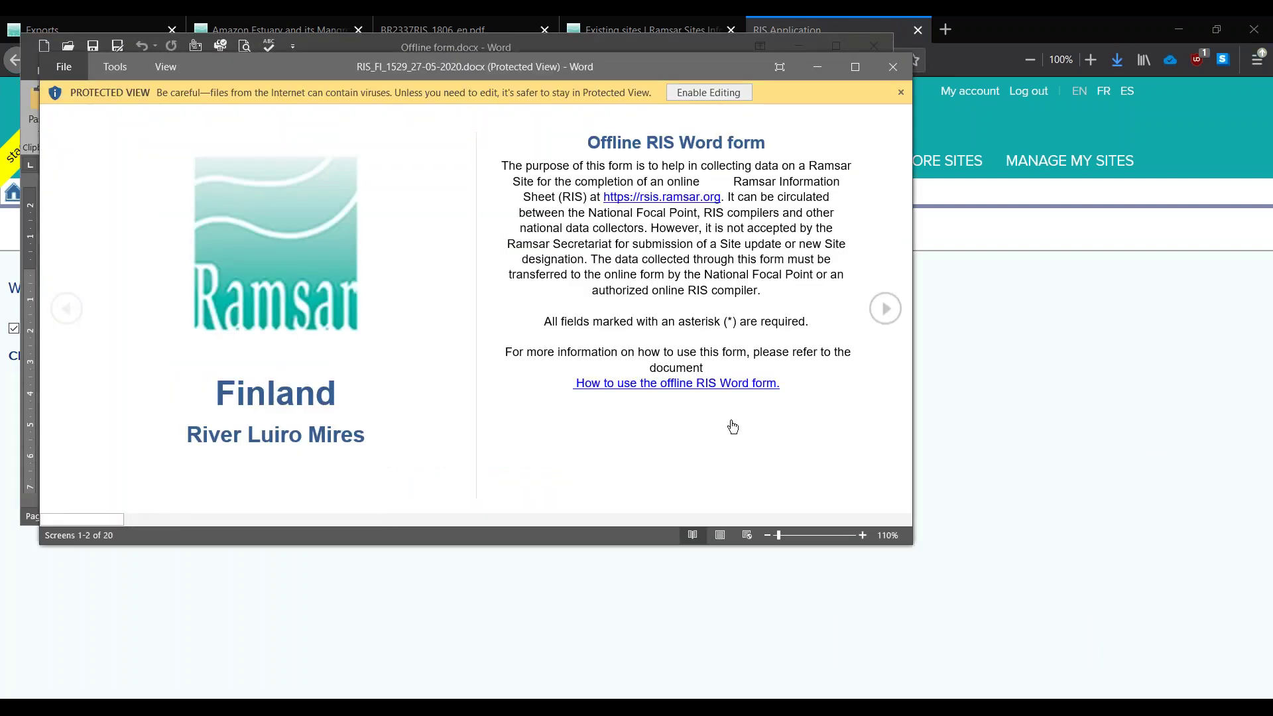
pyautogui.click(709, 92)
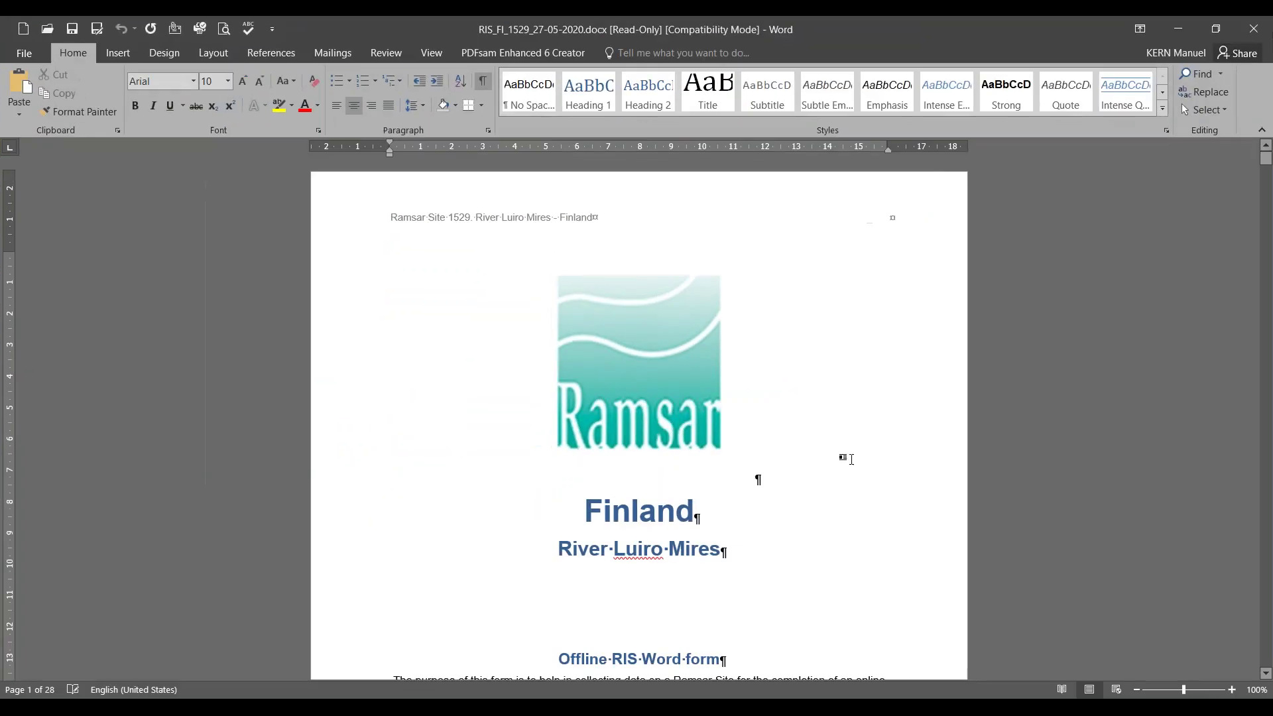
pyautogui.click(855, 65)
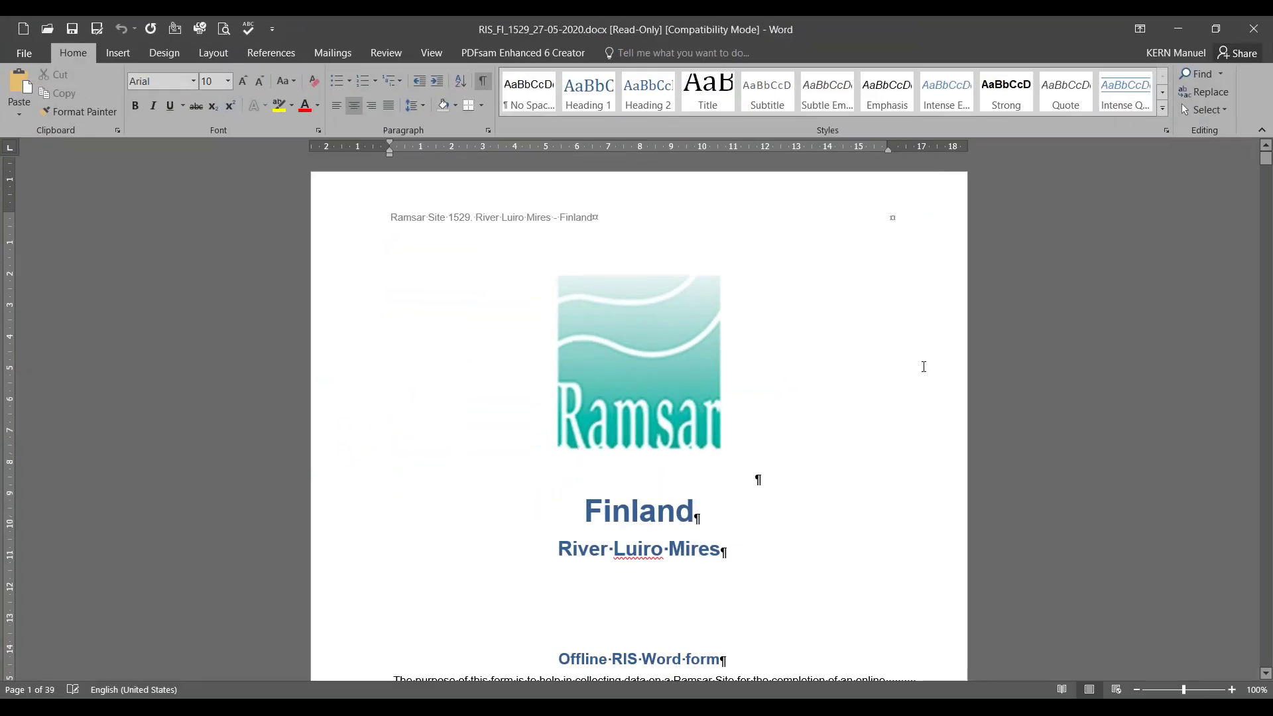
# Step: Read through the offline RIS Word form's introduction down to the comment table under the 1.1 Summary description
pyautogui.scroll(-5, 923, 367)
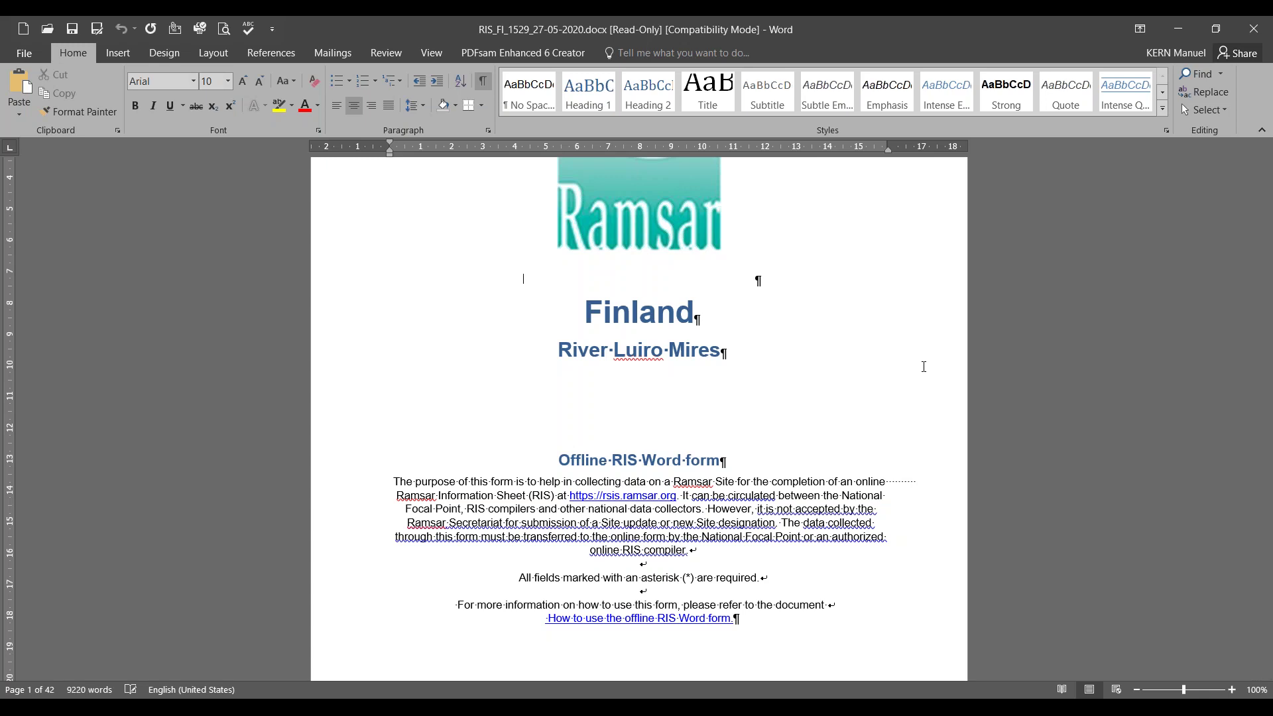
pyautogui.scroll(-15, 923, 367)
pyautogui.scroll(-15, 926, 381)
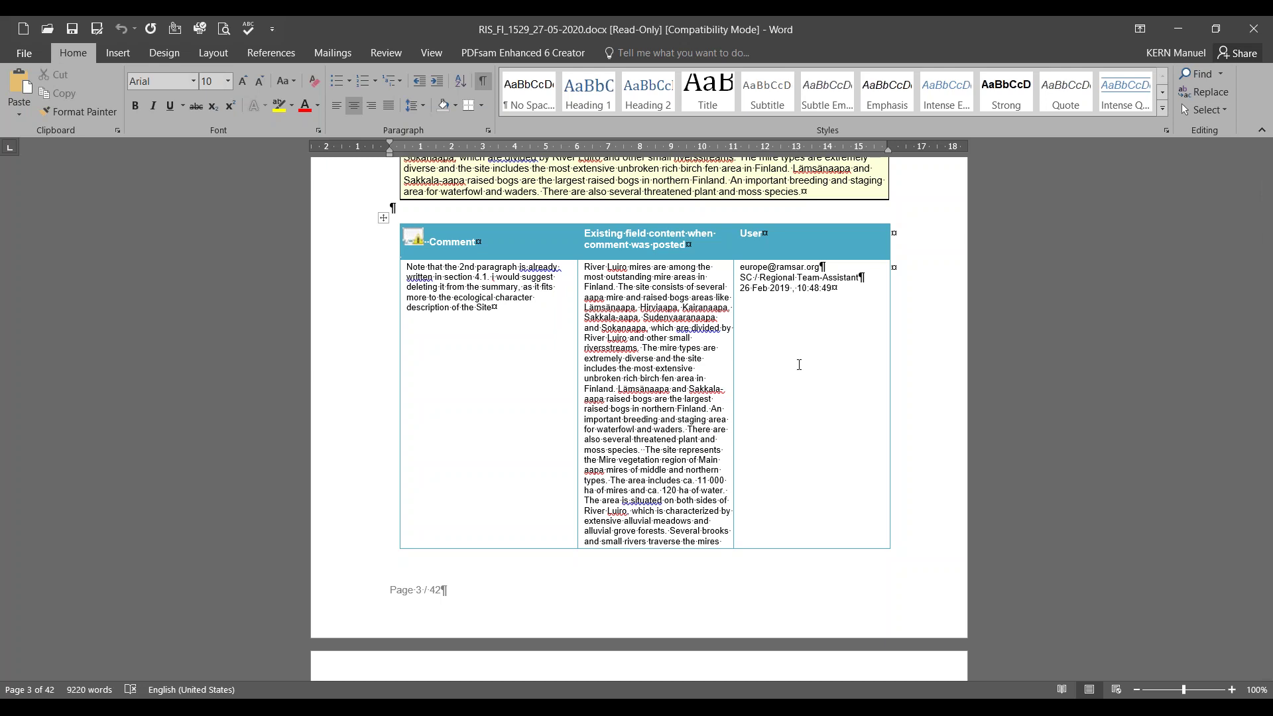
# Step: Show Word's reviewing and change-tracking tools and return to the summary text under 1.1 Summary description
pyautogui.click(388, 53)
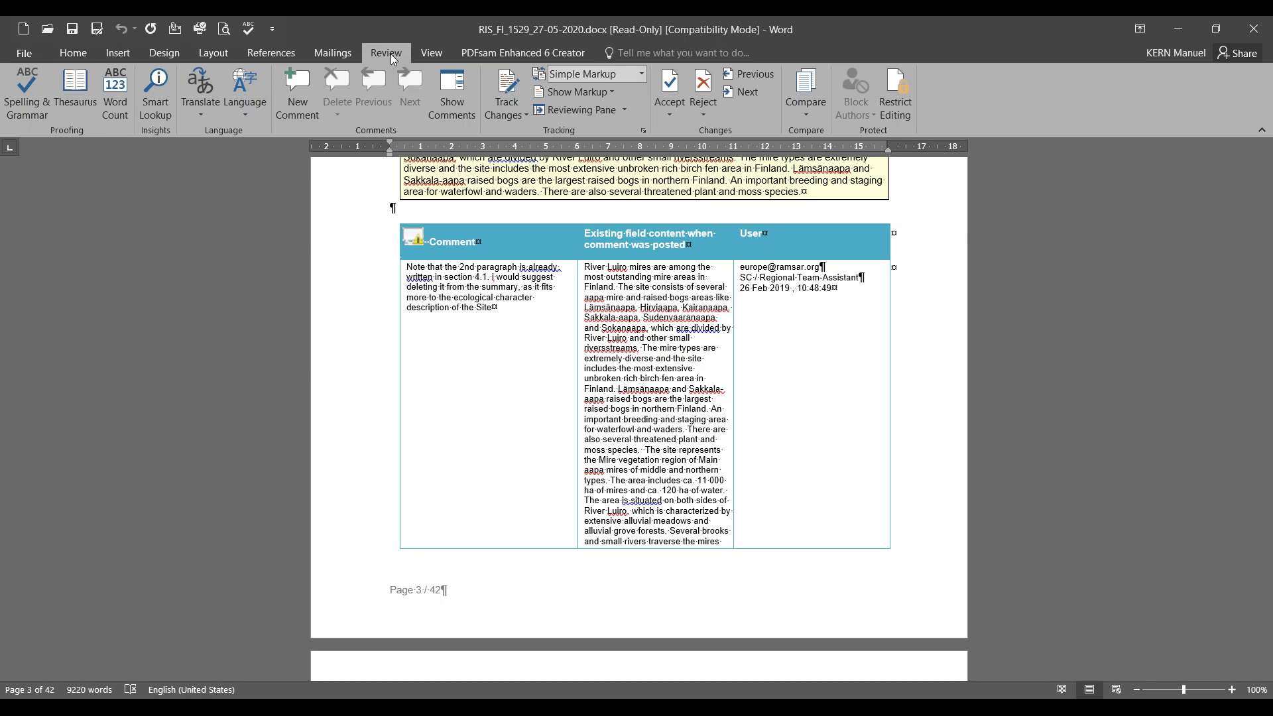
pyautogui.scroll(6, 388, 54)
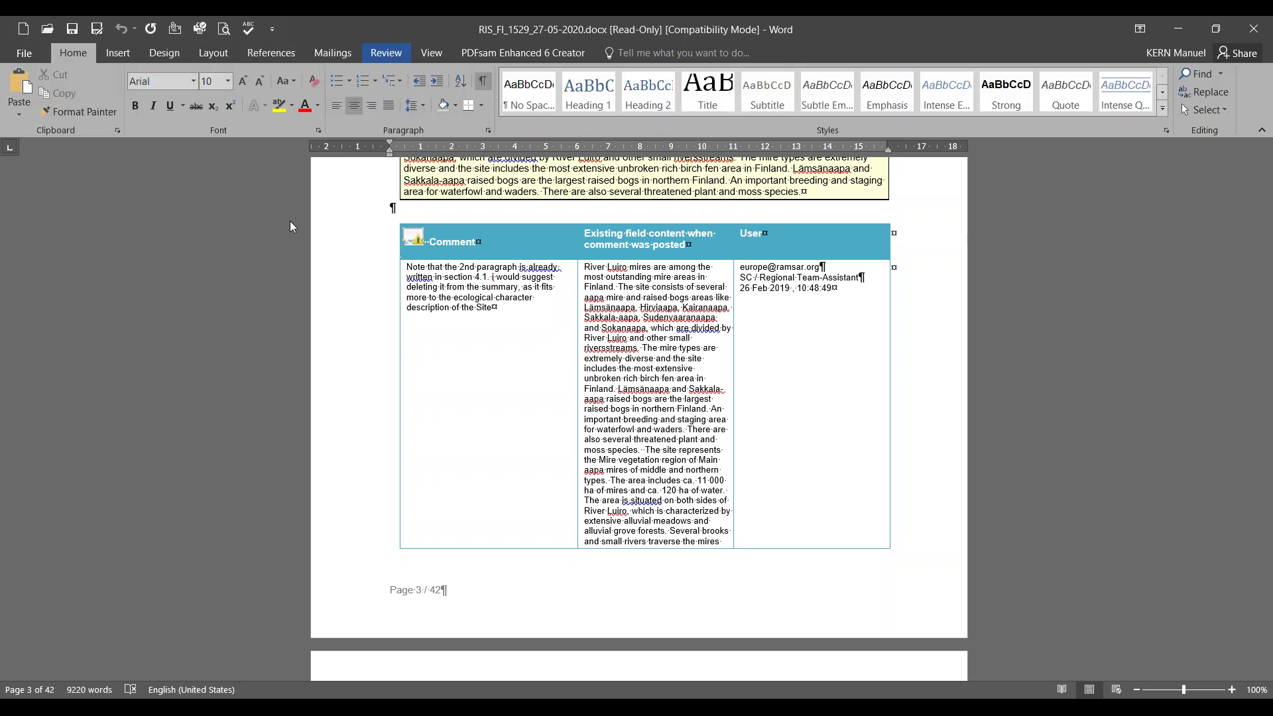
pyautogui.scroll(4, 289, 221)
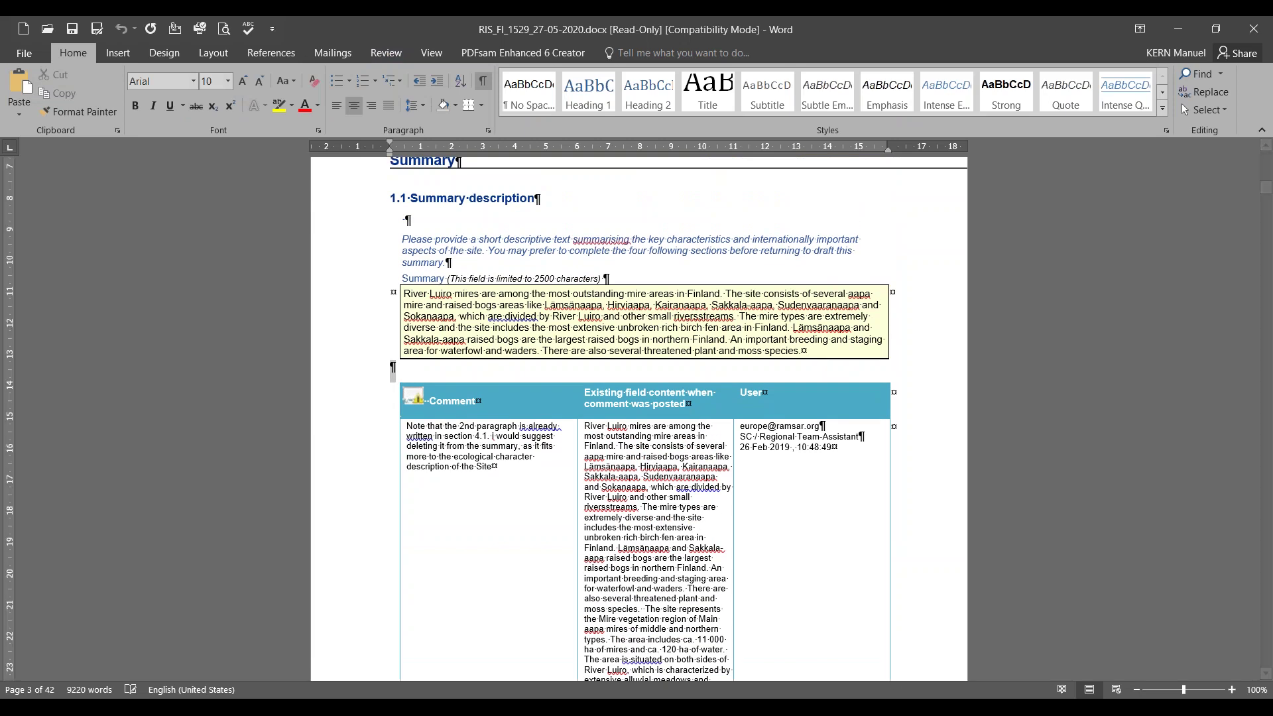